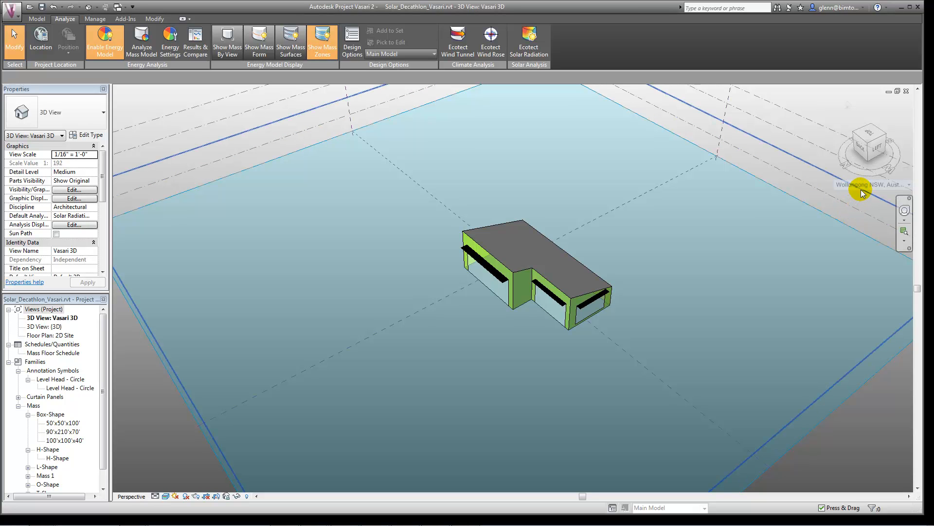
Review the project's location settings and the nearby weather stations for Wollongong NSW, Australia, without changing them
{"action": "left_click_drag", "start_coordinate": [861, 176], "coordinate": [874, 179]}
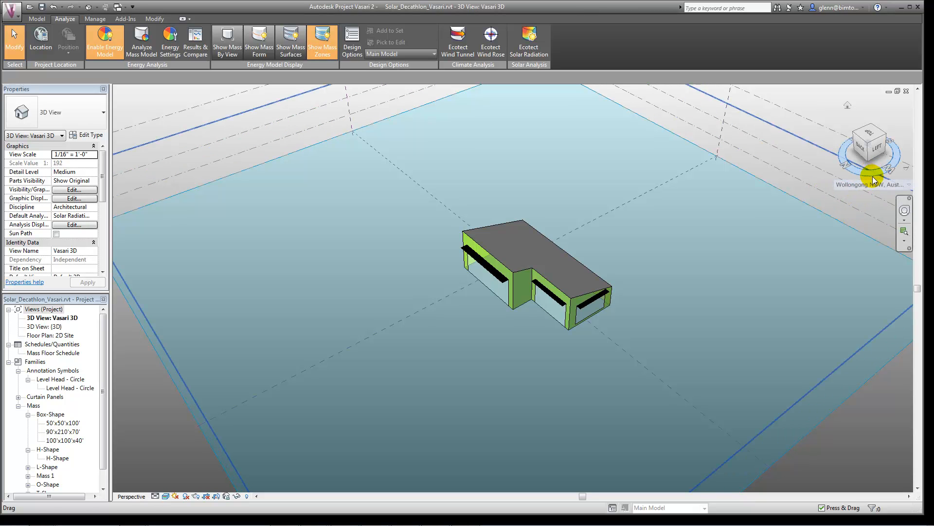
{"action": "mouse_move", "coordinate": [874, 187]}
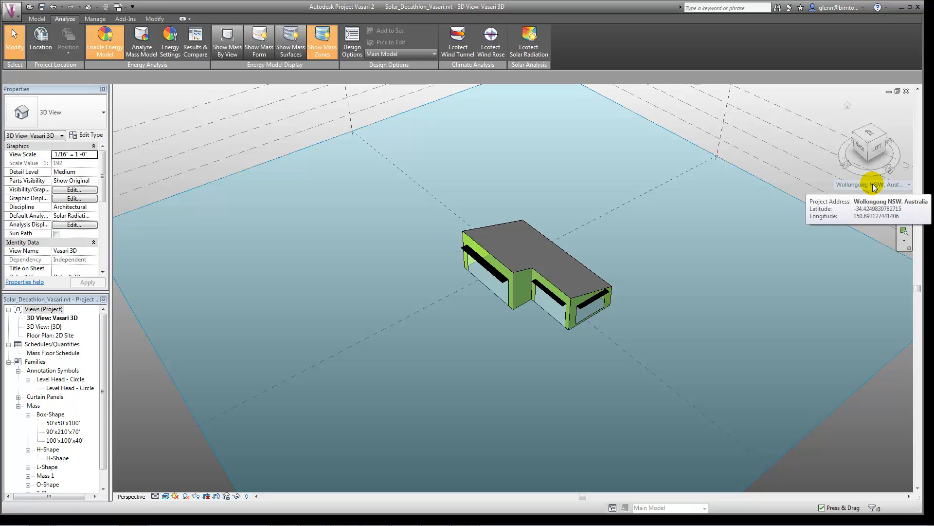
{"action": "left_click", "coordinate": [874, 185]}
{"action": "left_click", "coordinate": [871, 196]}
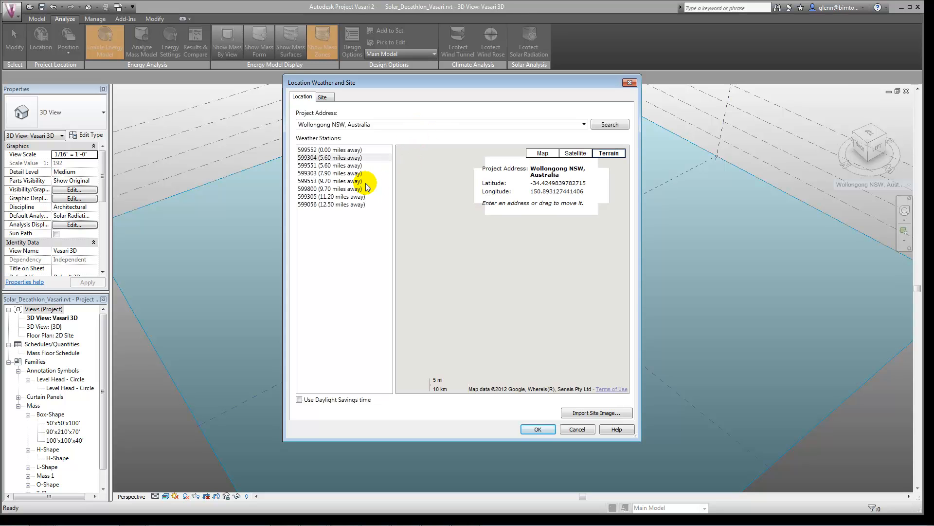
{"action": "left_click", "coordinate": [578, 430]}
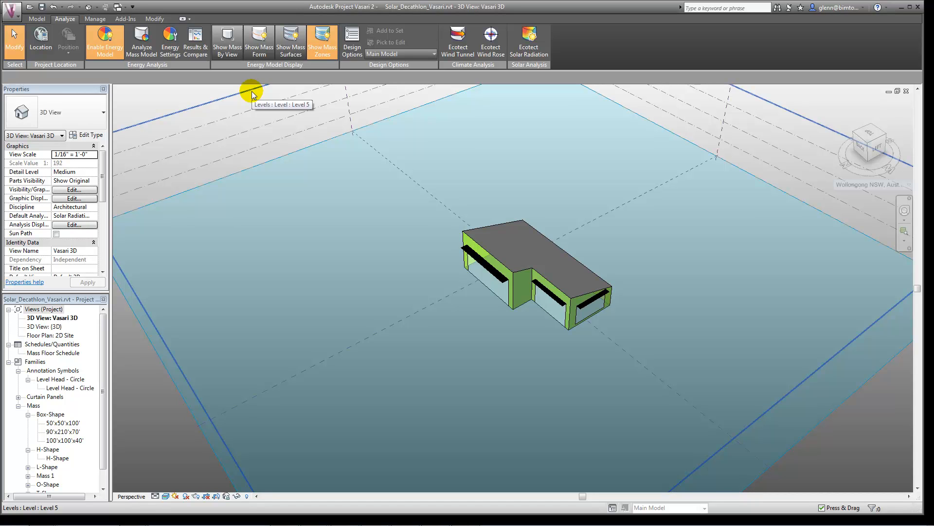
Start a new in-place mass and draw a closed rectangle on Level 1 beside the existing house
{"action": "left_click", "coordinate": [37, 18]}
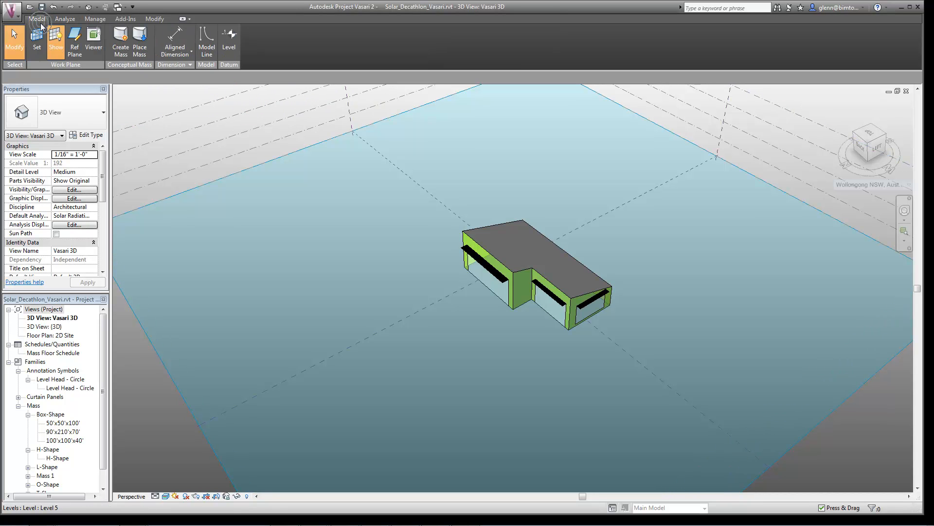
{"action": "left_click", "coordinate": [118, 55]}
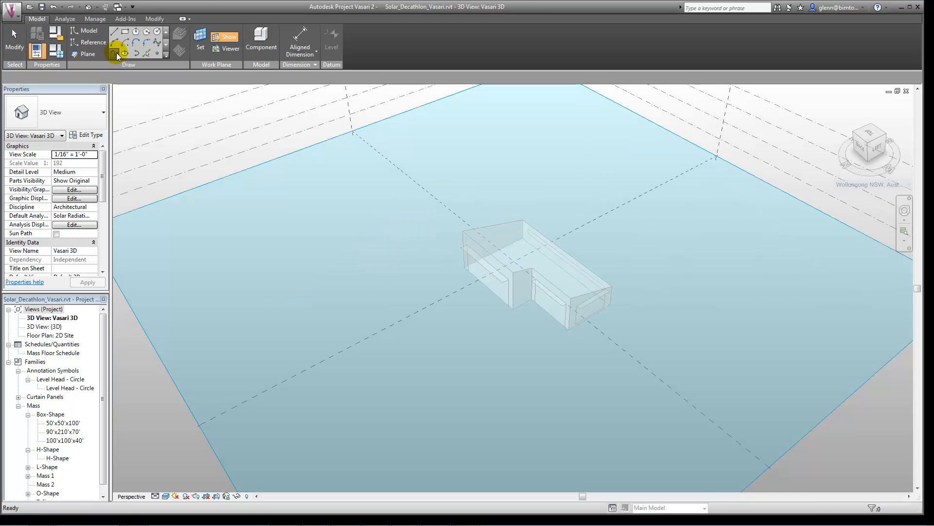
{"action": "left_click", "coordinate": [125, 31]}
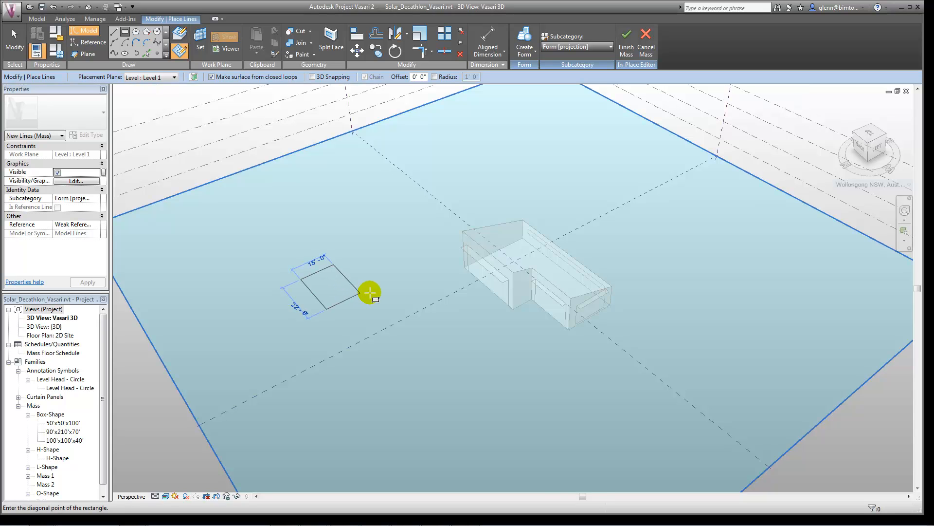
{"action": "left_click", "coordinate": [401, 266]}
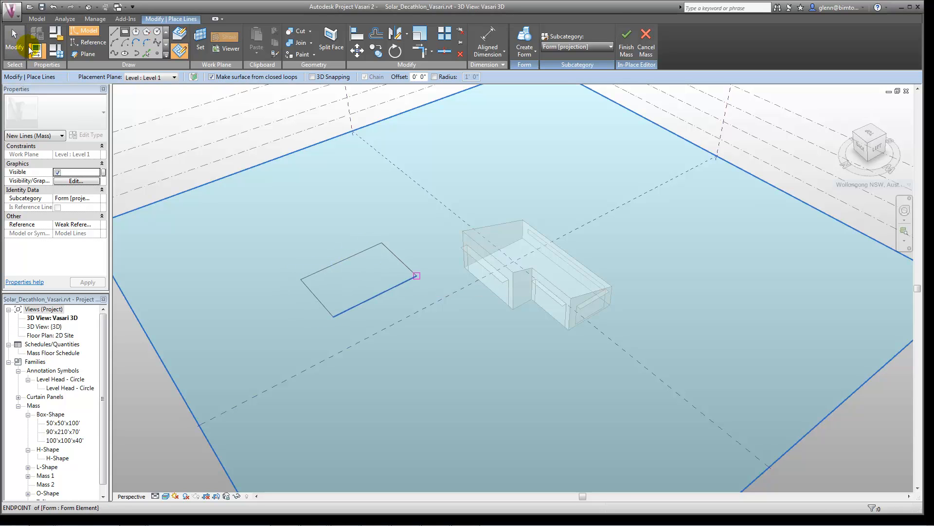
{"action": "left_click", "coordinate": [15, 43]}
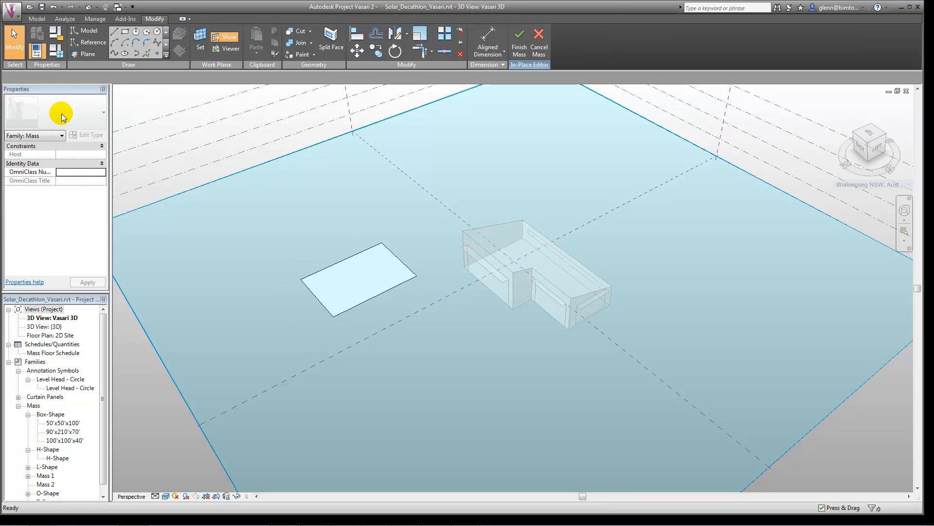
Pull the rectangle up into a box and raise its top front edge to slope the roof
{"action": "left_click", "coordinate": [355, 269]}
{"action": "left_click_drag", "start_coordinate": [356, 265], "coordinate": [354, 246]}
{"action": "left_click", "coordinate": [357, 327]}
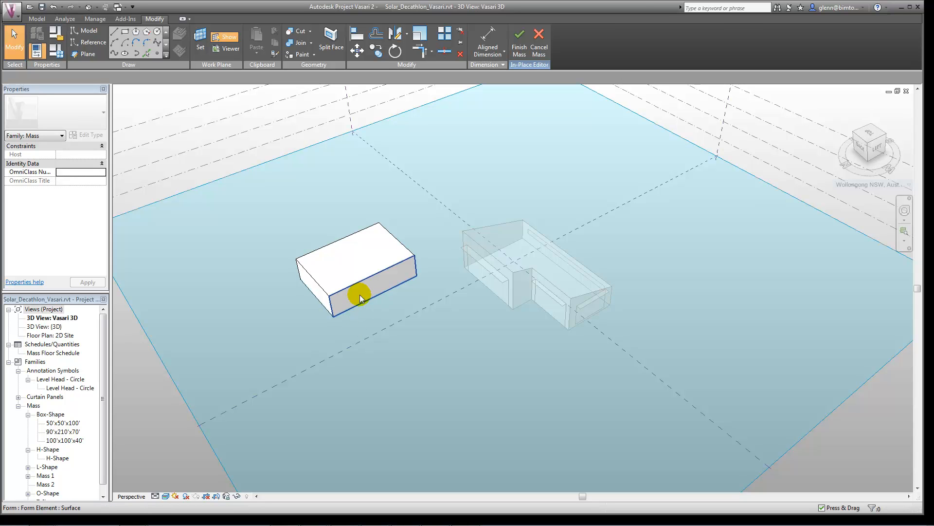
{"action": "left_click", "coordinate": [371, 268]}
{"action": "left_click_drag", "start_coordinate": [372, 260], "coordinate": [372, 245]}
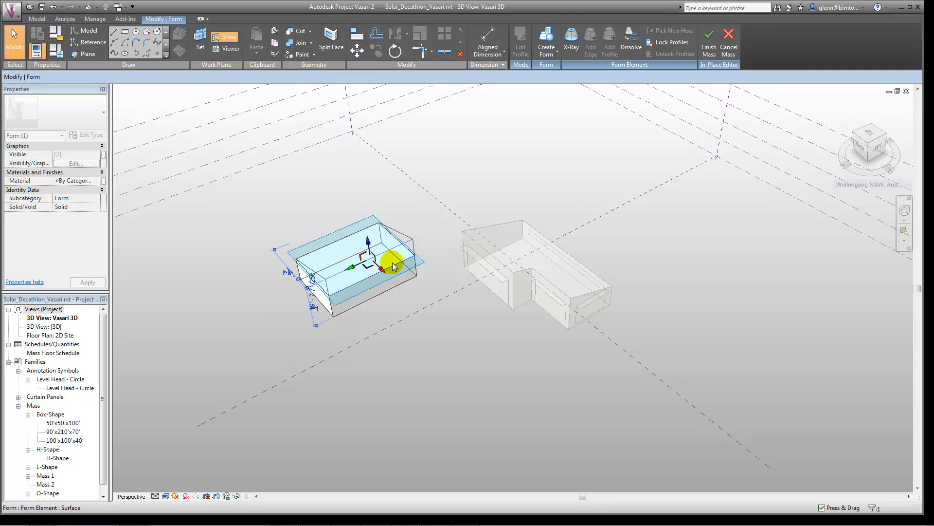
{"action": "left_click", "coordinate": [396, 338]}
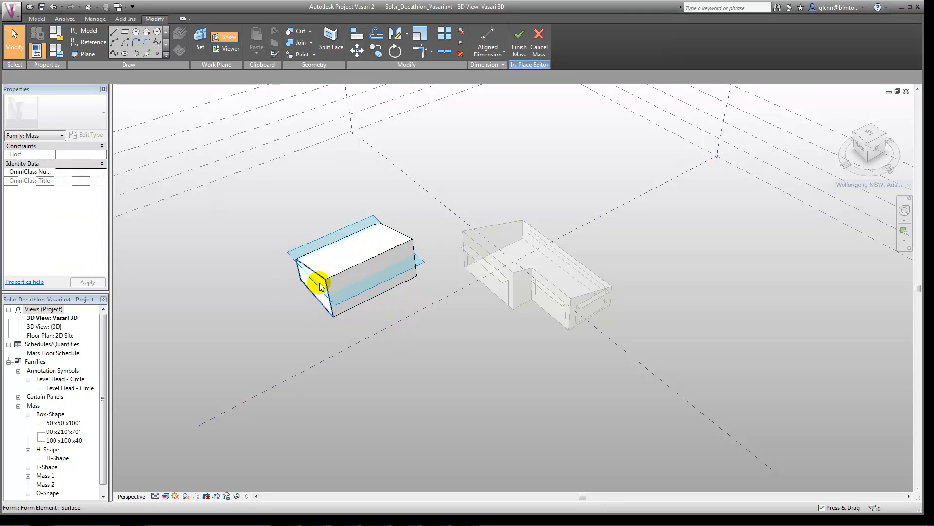
Pull the box's front face outward to lengthen the form, and finish the mass
{"action": "left_click", "coordinate": [369, 266]}
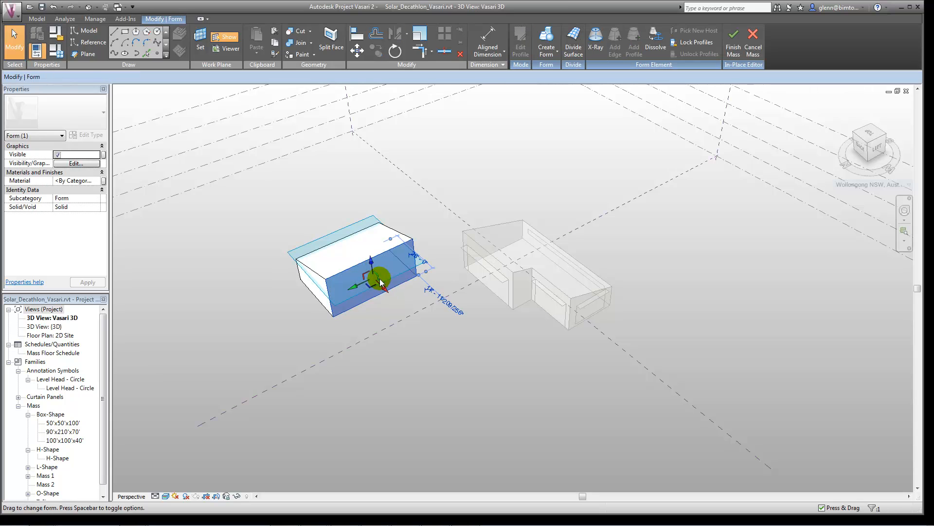
{"action": "left_click_drag", "start_coordinate": [382, 286], "coordinate": [393, 298]}
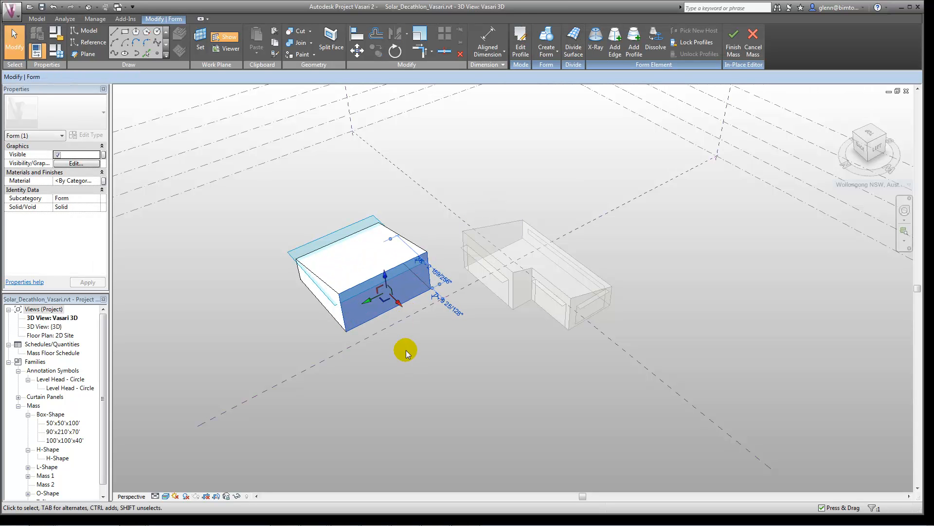
{"action": "left_click", "coordinate": [406, 350]}
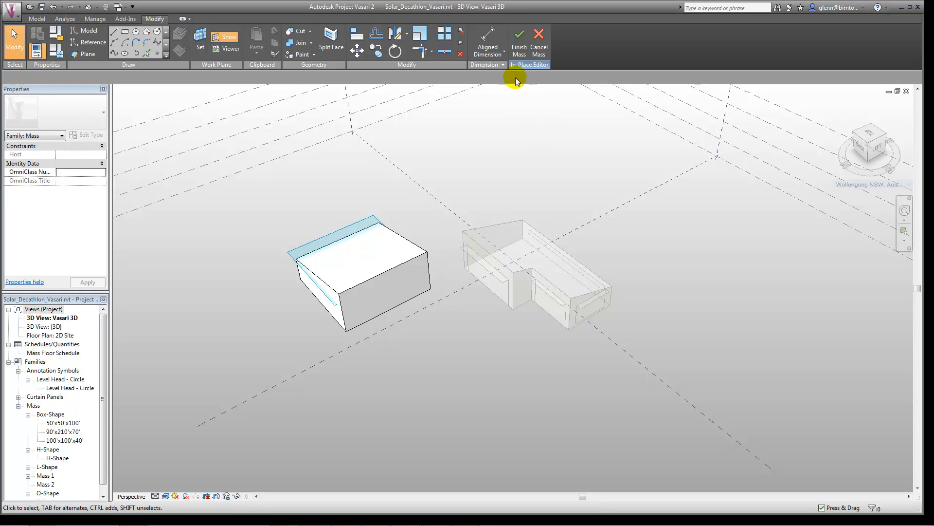
{"action": "left_click", "coordinate": [522, 52]}
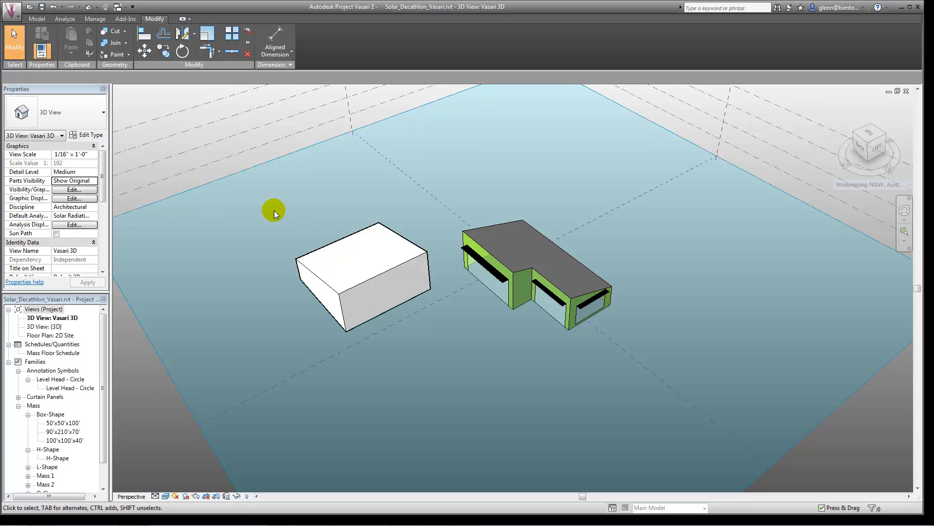
Add a Level 1 mass floor to the new box mass
{"action": "left_click", "coordinate": [349, 251]}
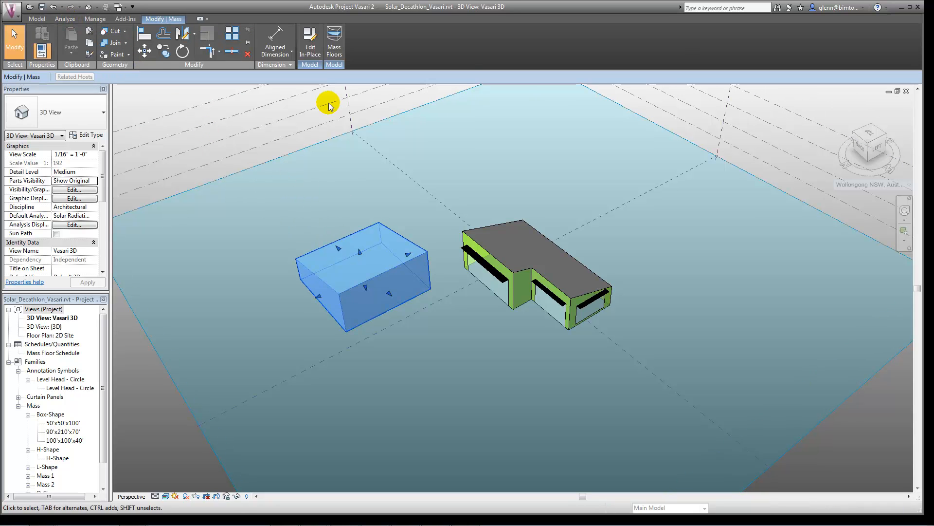
{"action": "left_click", "coordinate": [334, 44]}
{"action": "left_click", "coordinate": [398, 199]}
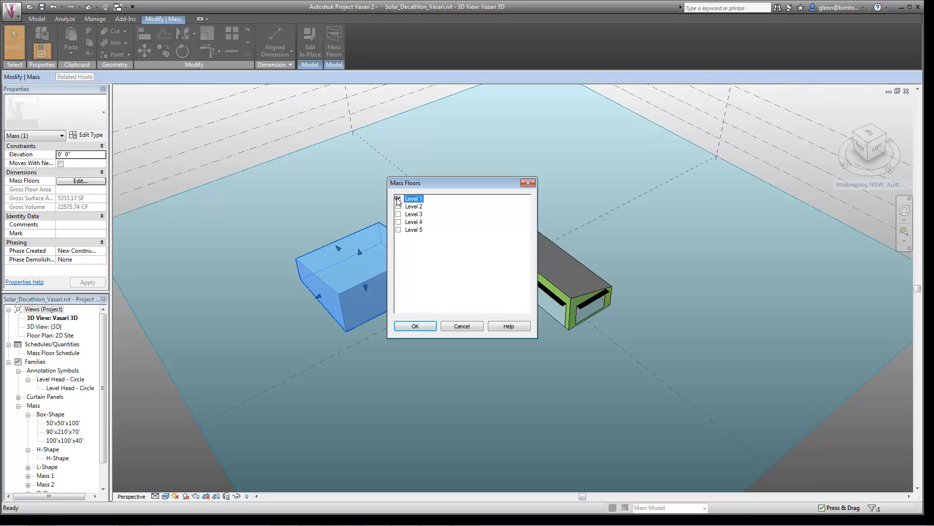
{"action": "left_click", "coordinate": [416, 323]}
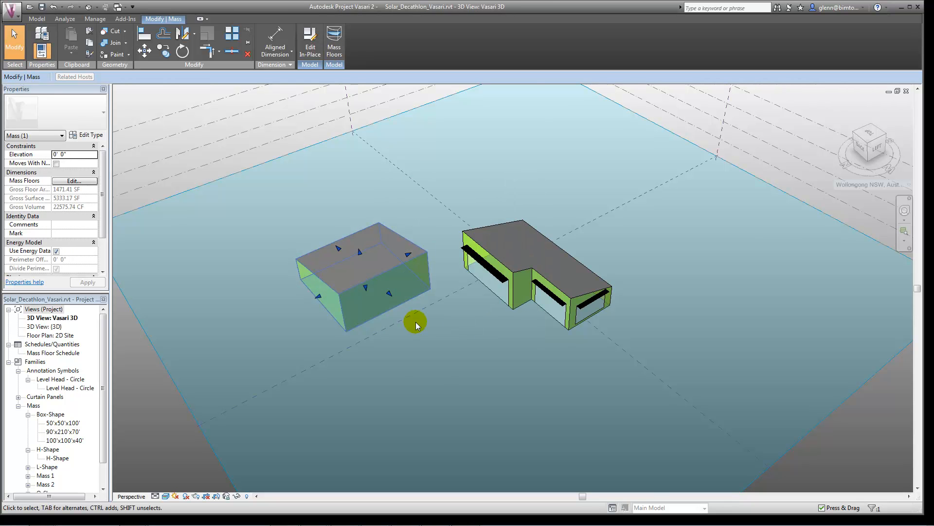
{"action": "left_click", "coordinate": [442, 374]}
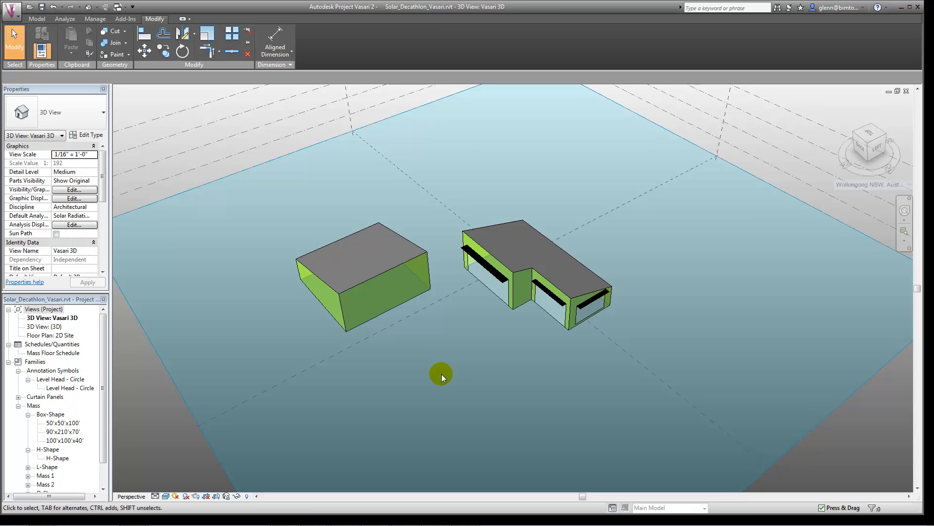
Examine the new box's mass zone, its properties and the commands available for it
{"action": "left_click", "coordinate": [400, 271]}
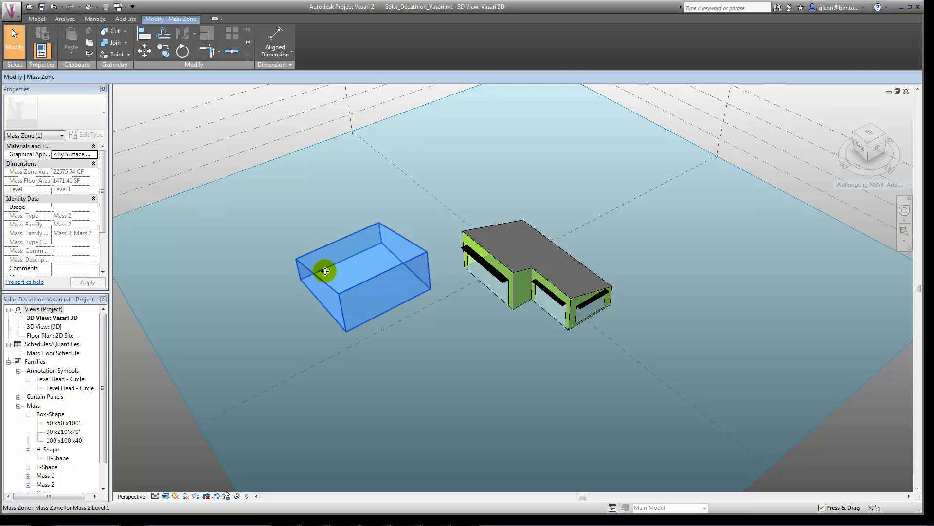
{"action": "left_click", "coordinate": [283, 349]}
{"action": "left_click", "coordinate": [348, 310]}
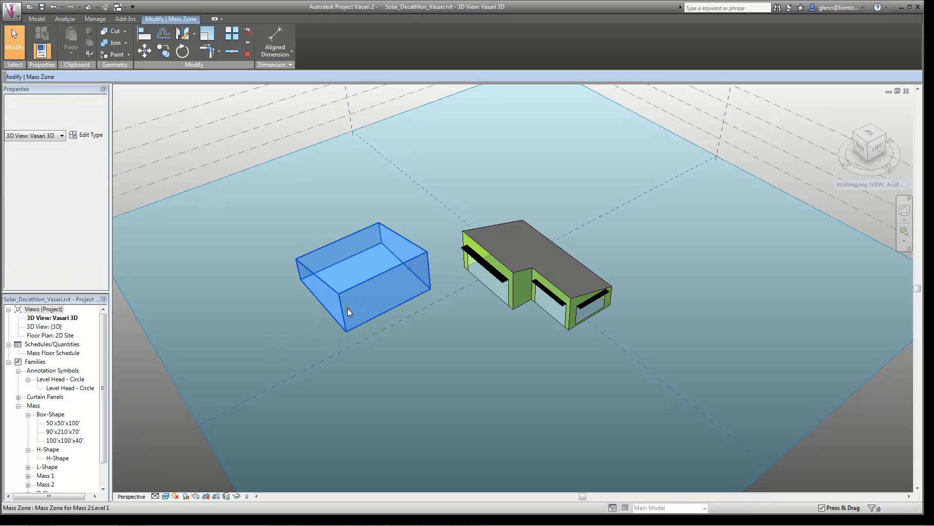
{"action": "right_click", "coordinate": [340, 256]}
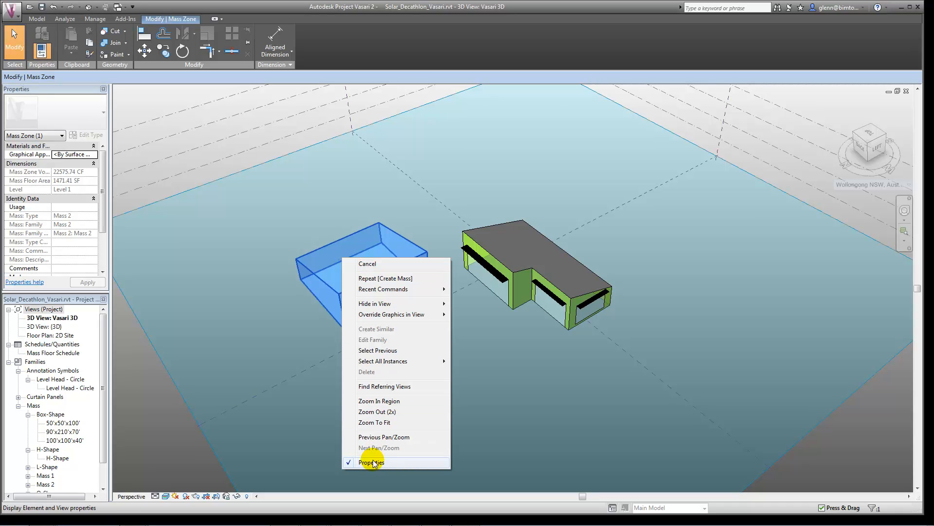
{"action": "left_click", "coordinate": [278, 333]}
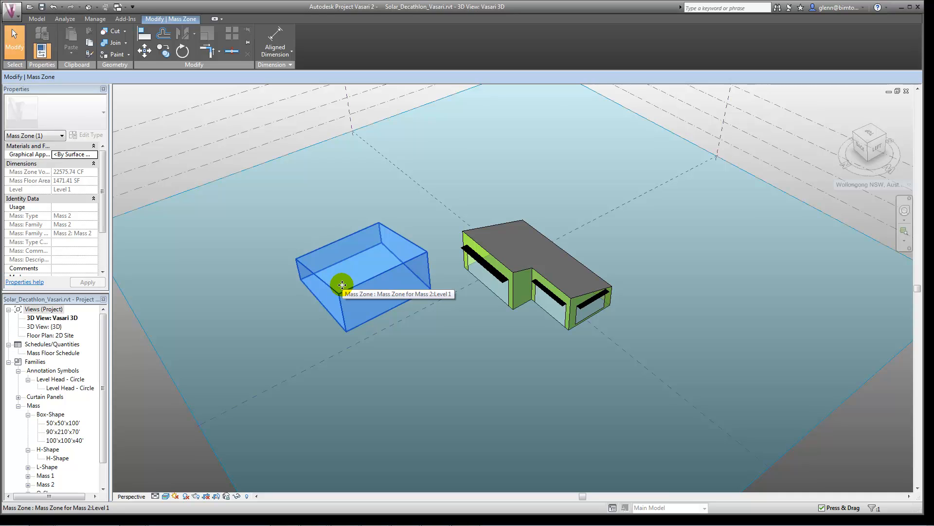
{"action": "left_click", "coordinate": [44, 21]}
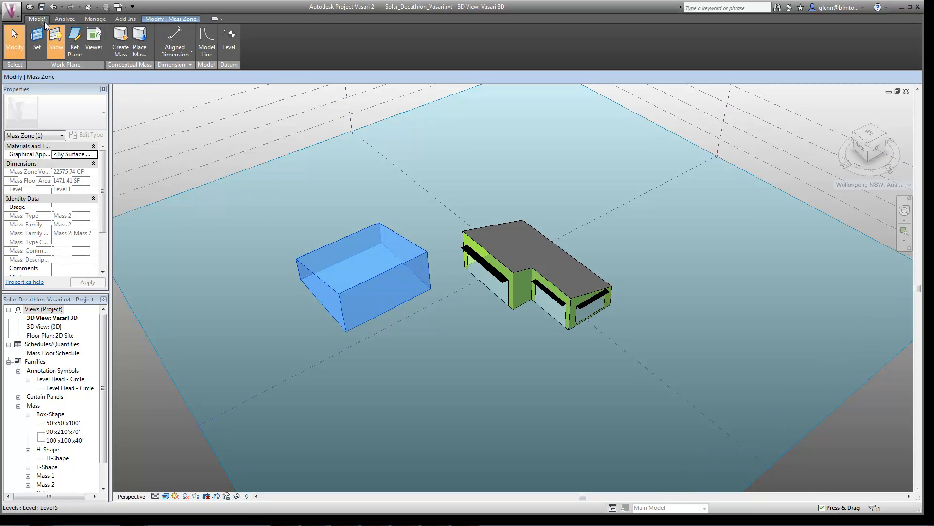
{"action": "left_click", "coordinate": [156, 18]}
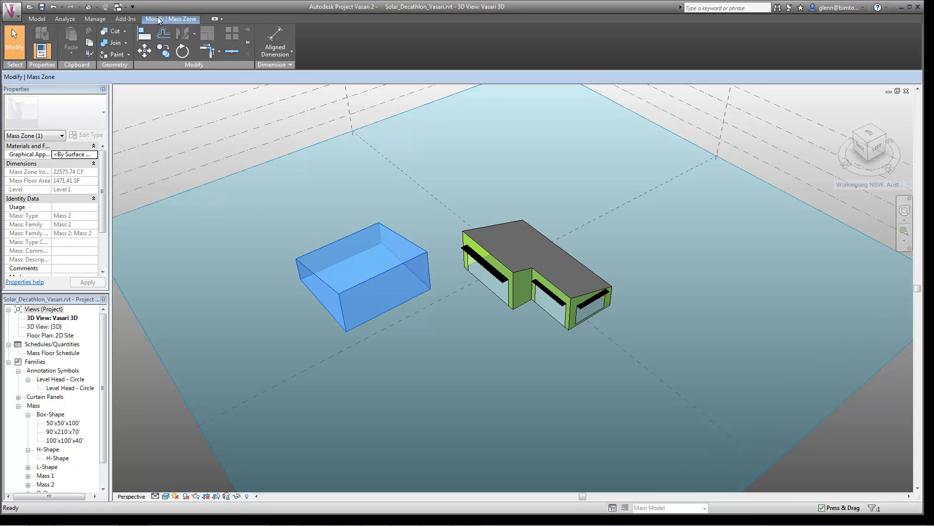
{"action": "left_click", "coordinate": [279, 262]}
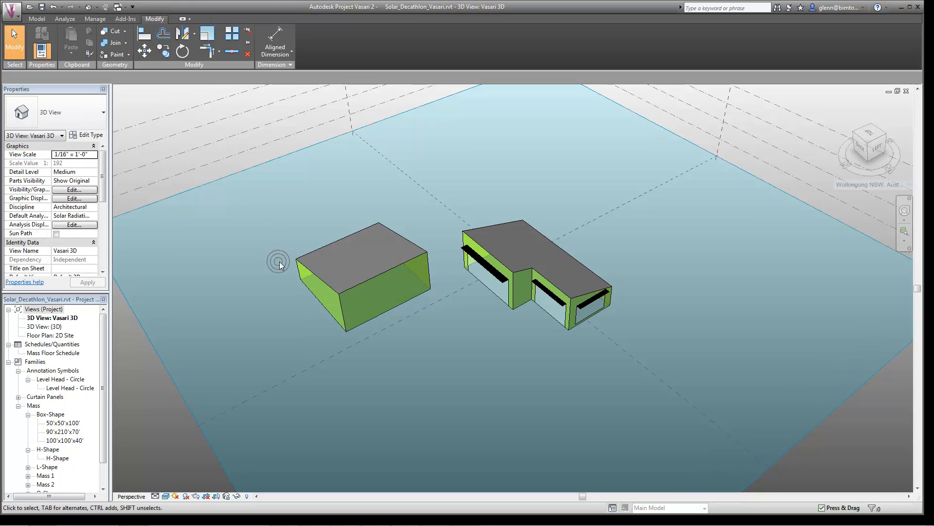
Switch the energy model display to Show Mass By View and check the selection of the box
{"action": "left_click", "coordinate": [65, 21]}
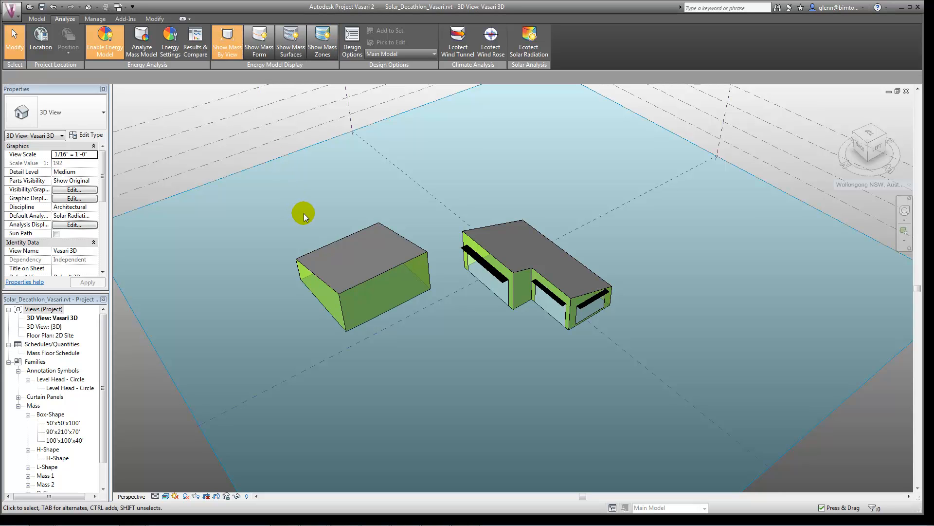
{"action": "left_click", "coordinate": [323, 257]}
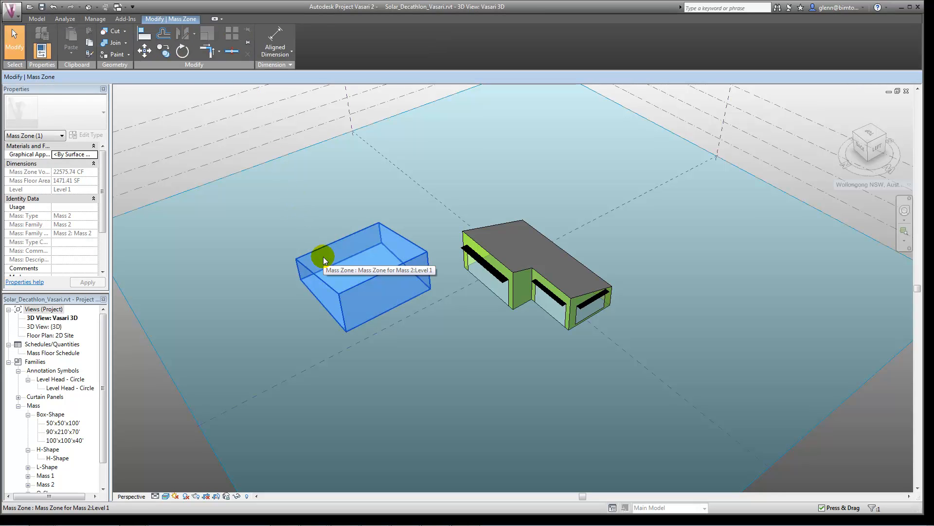
{"action": "left_click", "coordinate": [64, 20]}
{"action": "left_click", "coordinate": [42, 23]}
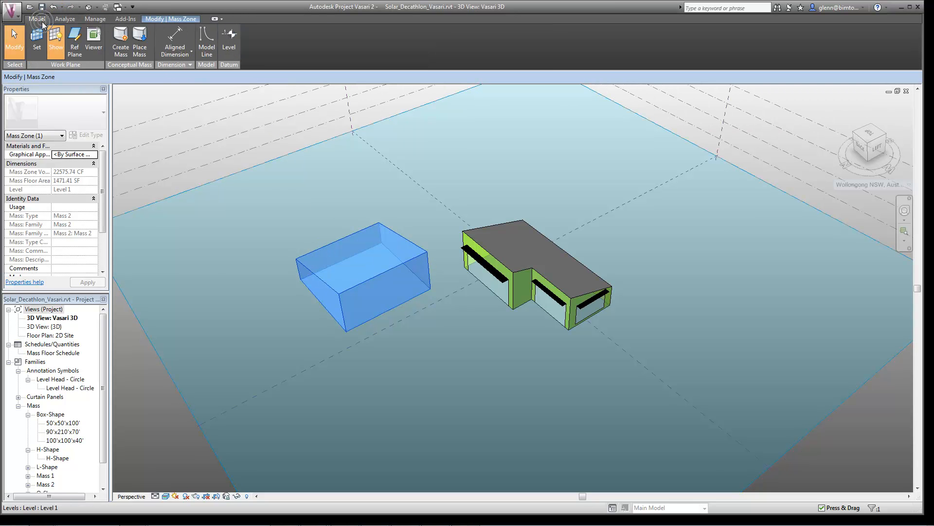
{"action": "left_click", "coordinate": [297, 229]}
Reselect the box's mass zone and review its context options and the available modelling commands
{"action": "left_click", "coordinate": [346, 265]}
{"action": "right_click", "coordinate": [347, 266]}
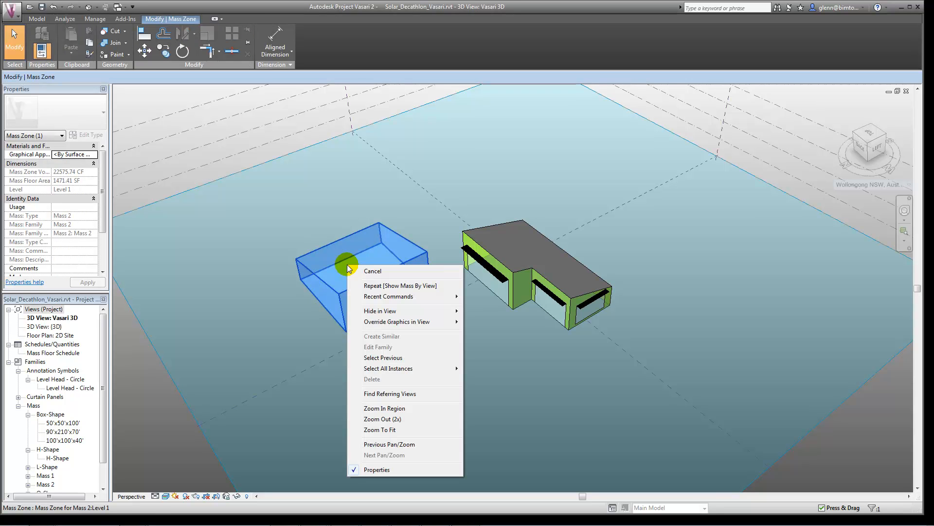
{"action": "left_click", "coordinate": [286, 265]}
{"action": "left_click", "coordinate": [285, 290]}
{"action": "left_click", "coordinate": [341, 286]}
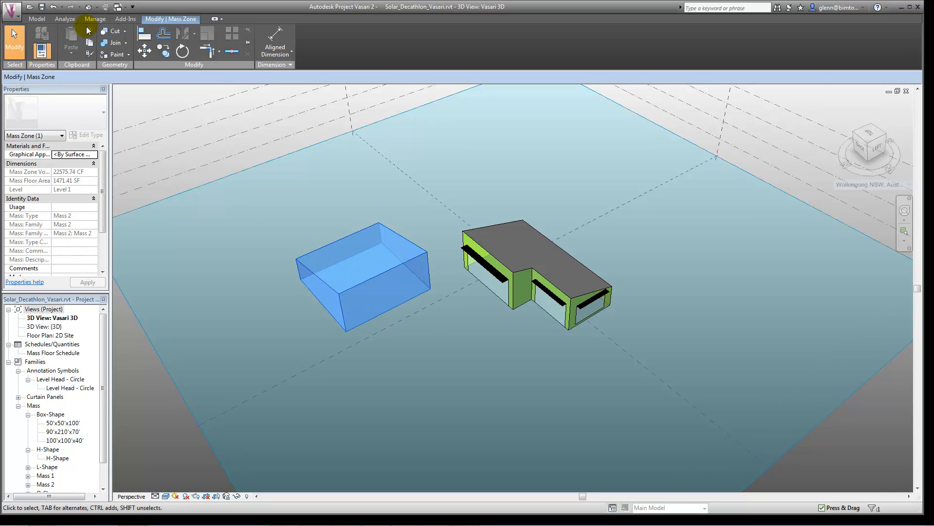
{"action": "left_click", "coordinate": [39, 19]}
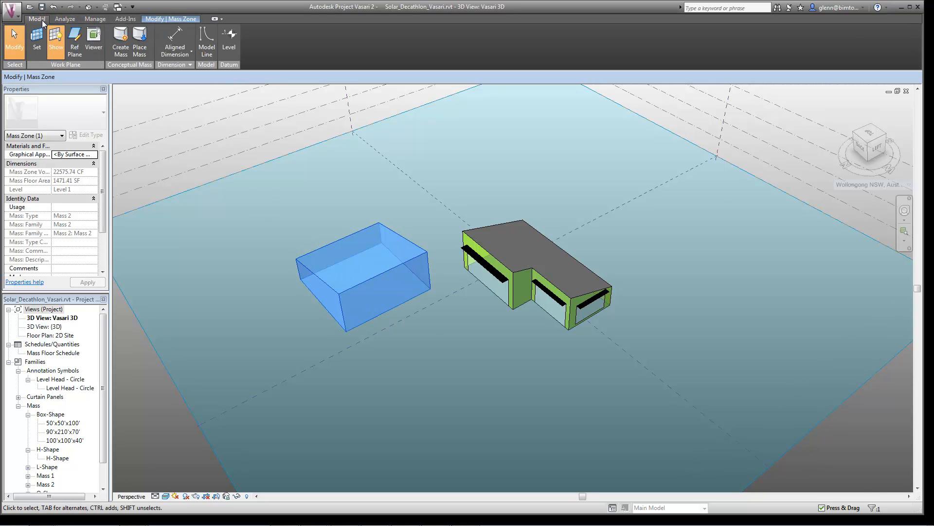
{"action": "left_click", "coordinate": [255, 234]}
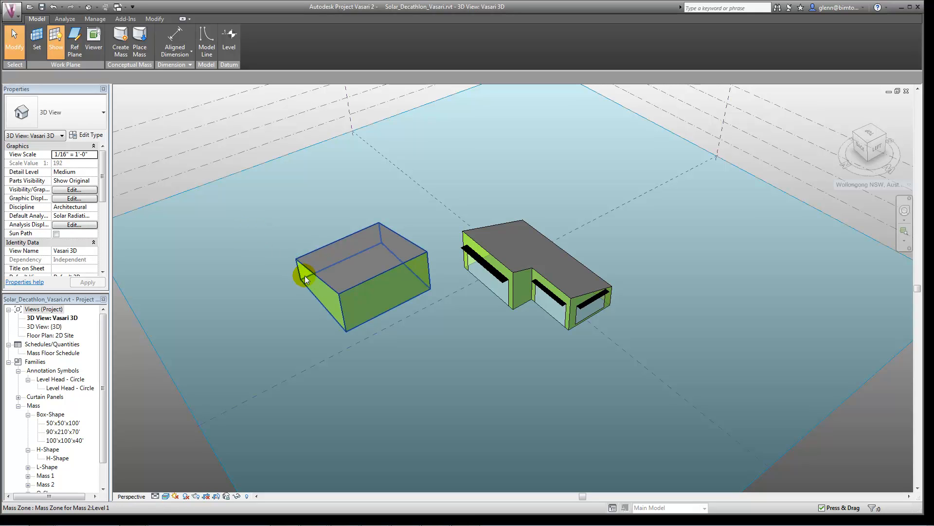
{"action": "left_click", "coordinate": [427, 340]}
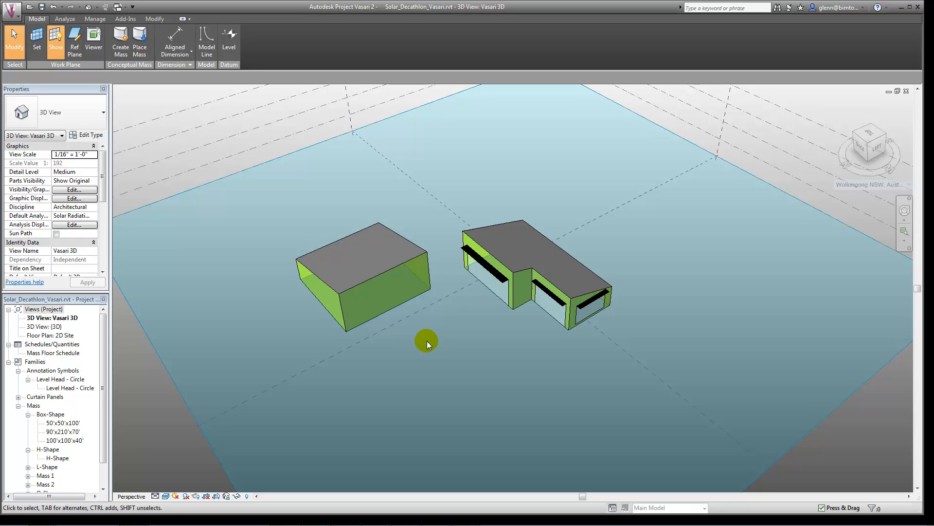
Try to start the Ecotect solar radiation analysis, and switch the energy model display to Show Mass Form
{"action": "scroll", "coordinate": [615, 320], "scroll_direction": "up", "scroll_amount": 2}
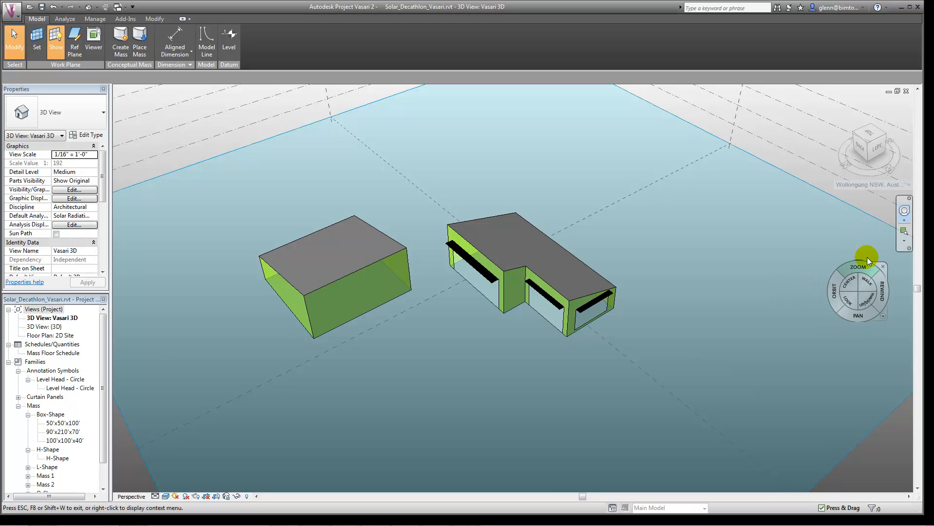
{"action": "mouse_move", "coordinate": [829, 290]}
{"action": "left_mouse_down"}
{"action": "mouse_move", "coordinate": [716, 292]}
{"action": "mouse_move", "coordinate": [590, 263]}
{"action": "mouse_move", "coordinate": [566, 272]}
{"action": "mouse_move", "coordinate": [662, 290]}
{"action": "mouse_move", "coordinate": [764, 263]}
{"action": "mouse_move", "coordinate": [792, 290]}
{"action": "mouse_move", "coordinate": [850, 294]}
{"action": "mouse_move", "coordinate": [872, 265]}
{"action": "mouse_move", "coordinate": [868, 247]}
{"action": "mouse_move", "coordinate": [834, 271]}
{"action": "mouse_move", "coordinate": [641, 288]}
{"action": "mouse_move", "coordinate": [538, 267]}
{"action": "left_mouse_up"}
{"action": "left_click_drag", "start_coordinate": [650, 331], "coordinate": [890, 348]}
{"action": "left_click_drag", "start_coordinate": [732, 350], "coordinate": [844, 354]}
{"action": "key", "text": "Escape"}
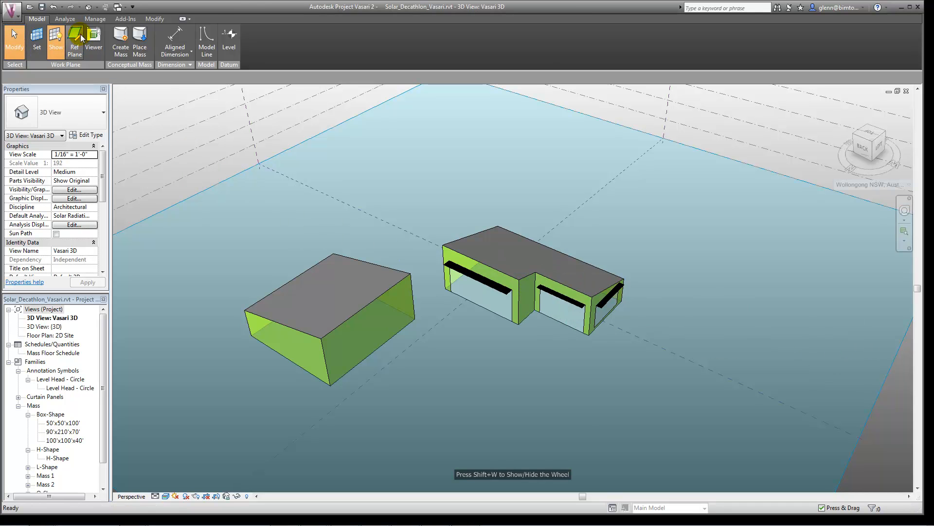
{"action": "left_click", "coordinate": [65, 18]}
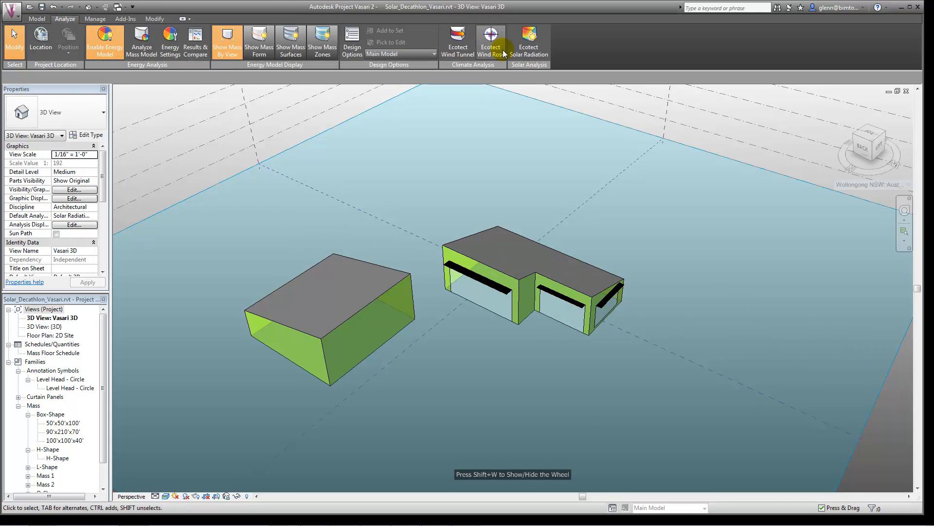
{"action": "left_click", "coordinate": [539, 48]}
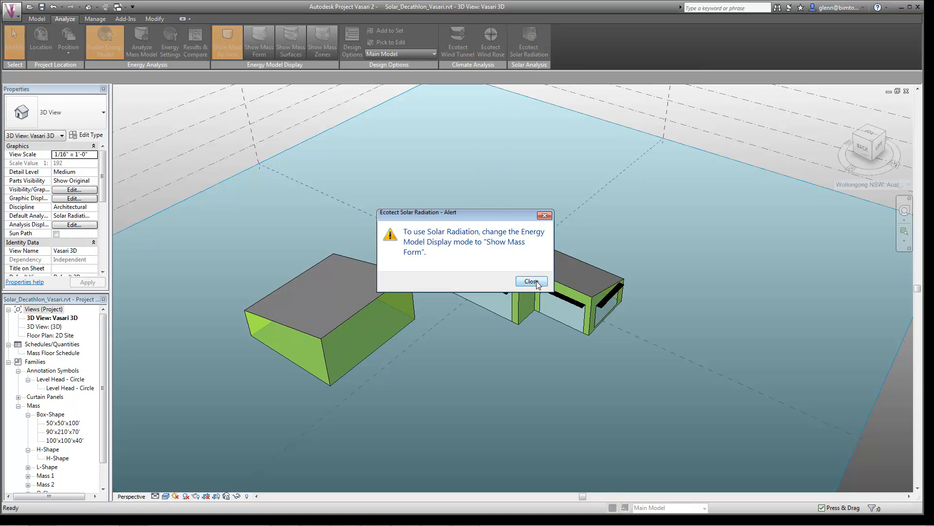
{"action": "left_click", "coordinate": [533, 282]}
{"action": "left_click", "coordinate": [263, 54]}
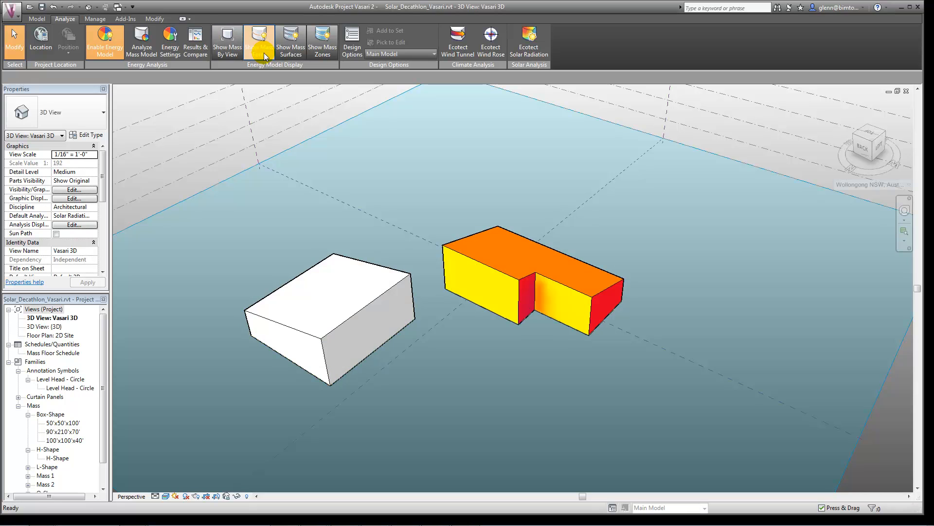
Set the Ecotect Solar Radiation sun study to One Year Solar Study and keep the data type Cumulative
{"action": "left_click", "coordinate": [533, 48]}
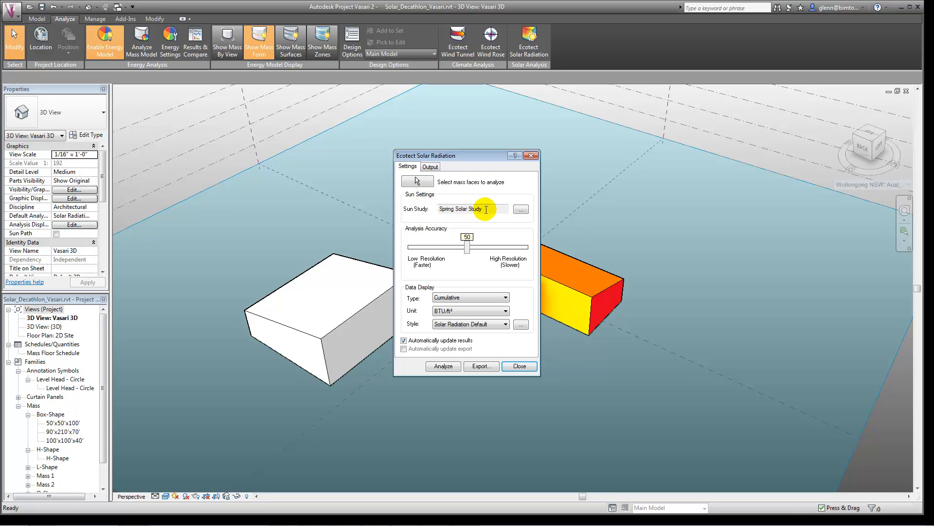
{"action": "left_click", "coordinate": [521, 209]}
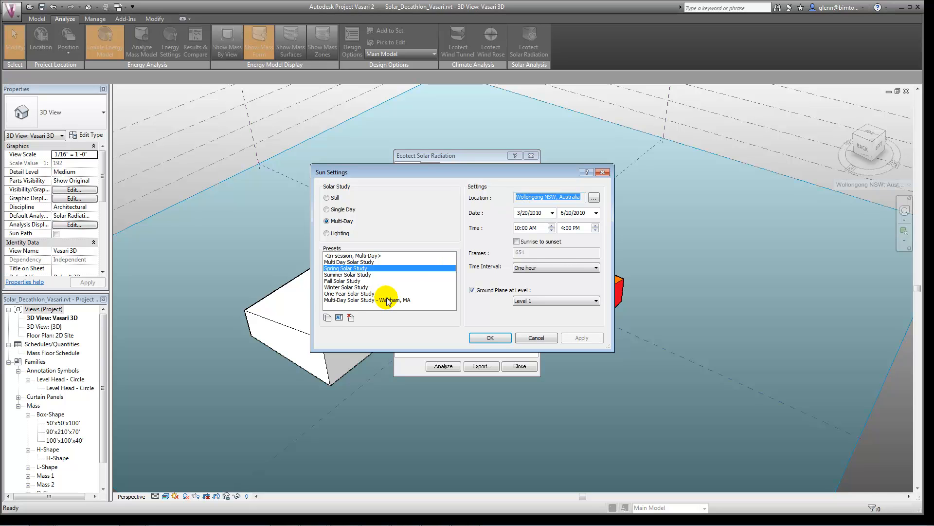
{"action": "left_click", "coordinate": [358, 274]}
{"action": "left_click", "coordinate": [361, 294]}
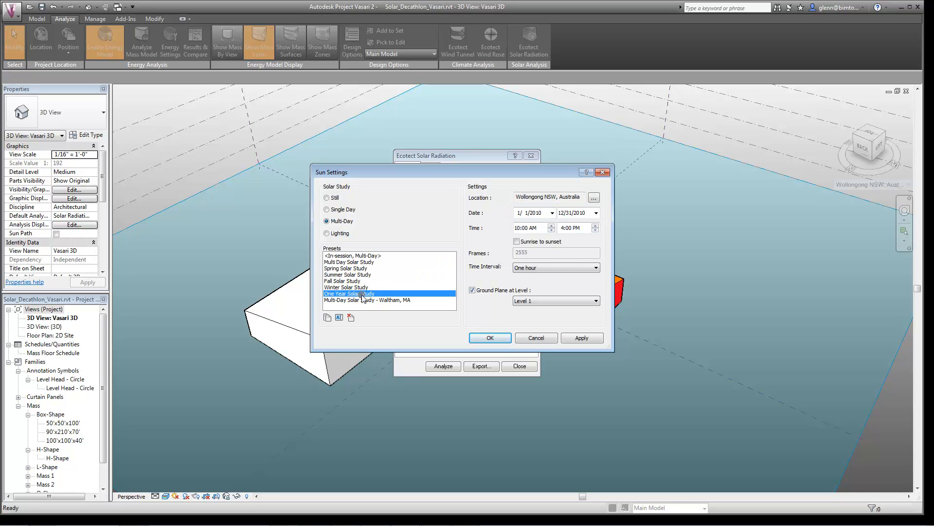
{"action": "left_click", "coordinate": [484, 339]}
{"action": "left_click", "coordinate": [466, 298]}
{"action": "left_click", "coordinate": [467, 304]}
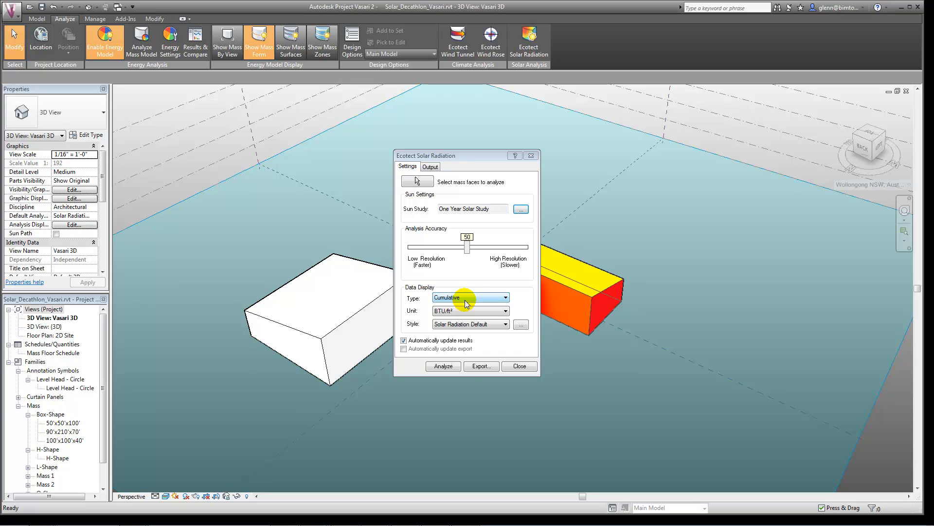
{"action": "left_click", "coordinate": [533, 370]}
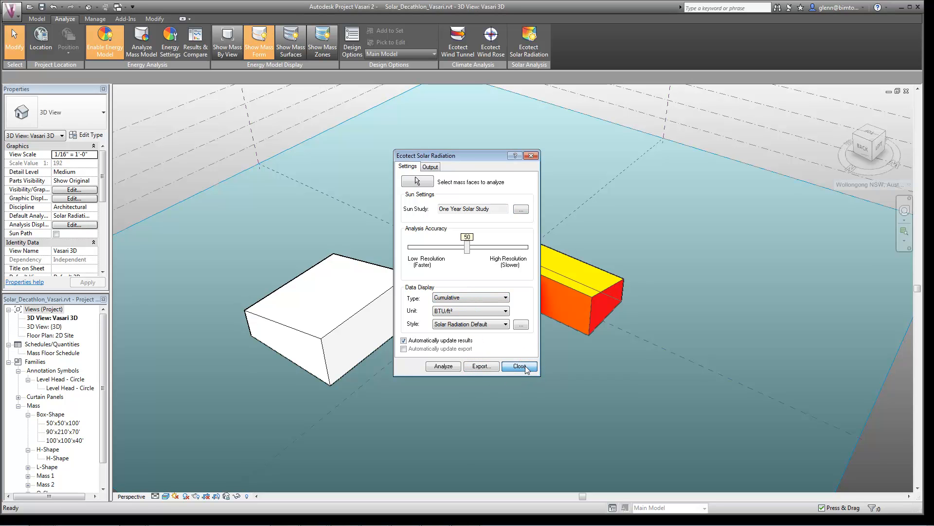
View the solar radiation results on the house mass, and switch the energy model display to Show Mass Surfaces
{"action": "left_click", "coordinate": [904, 210]}
{"action": "left_click_drag", "start_coordinate": [674, 316], "coordinate": [677, 338]}
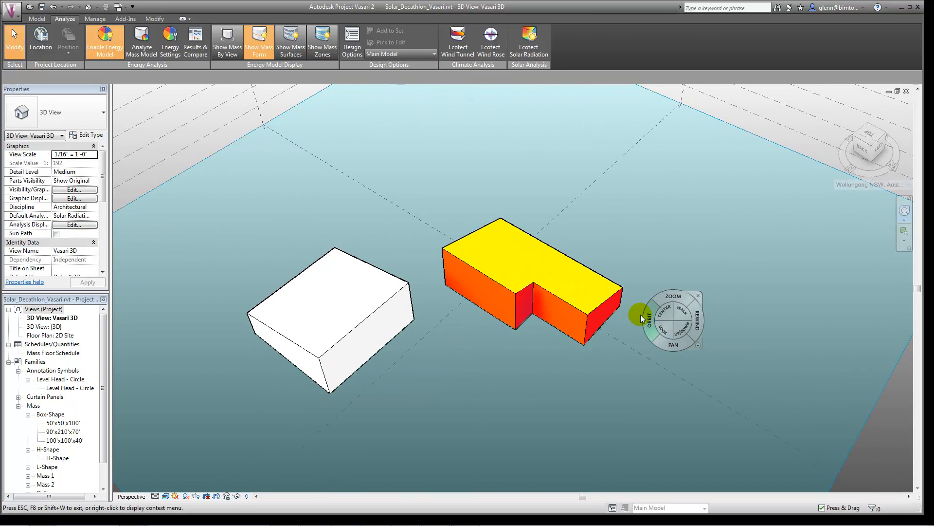
{"action": "key", "text": "Escape"}
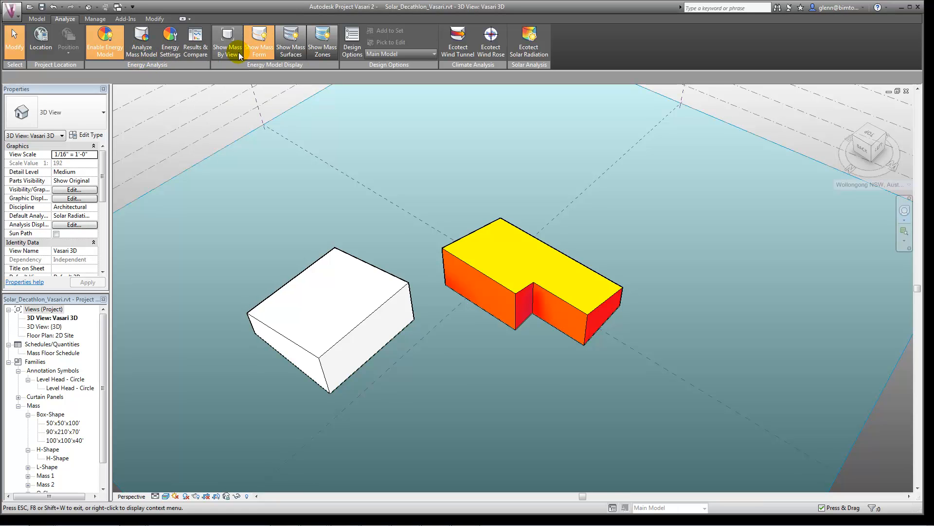
{"action": "left_click", "coordinate": [291, 48]}
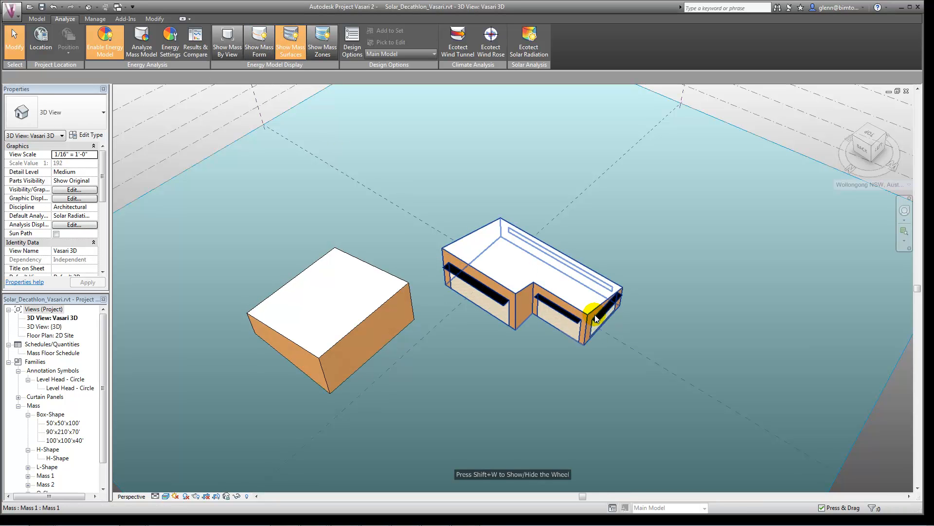
Set the energy values of the box's long front exterior wall to By Surface with a target percentage glazing of 50%
{"action": "left_click", "coordinate": [389, 332]}
{"action": "left_click", "coordinate": [419, 333]}
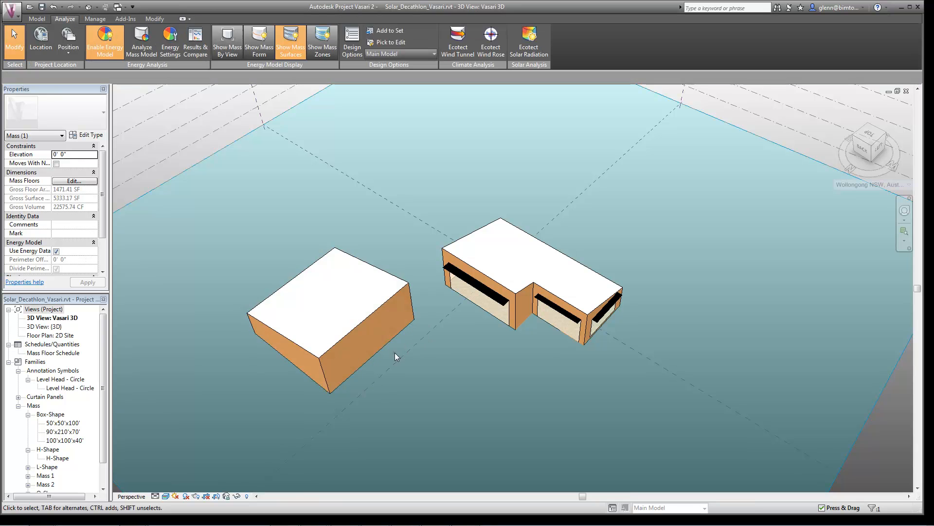
{"action": "left_click", "coordinate": [394, 337]}
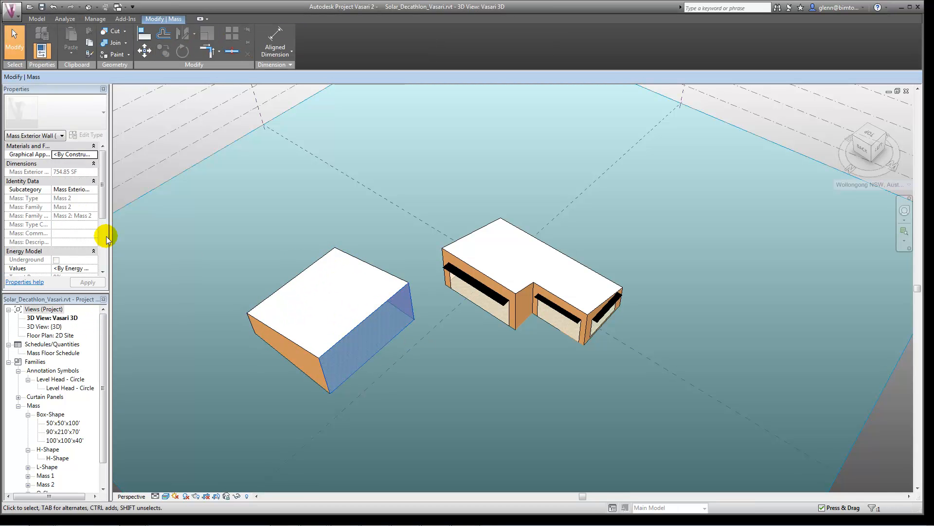
{"action": "left_click_drag", "start_coordinate": [102, 207], "coordinate": [103, 220]}
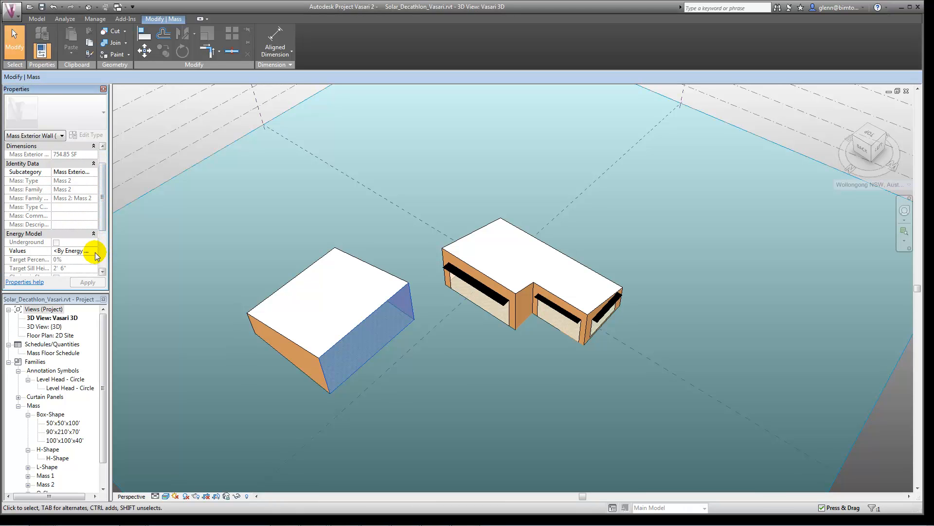
{"action": "left_click", "coordinate": [94, 251]}
{"action": "left_click", "coordinate": [73, 267]}
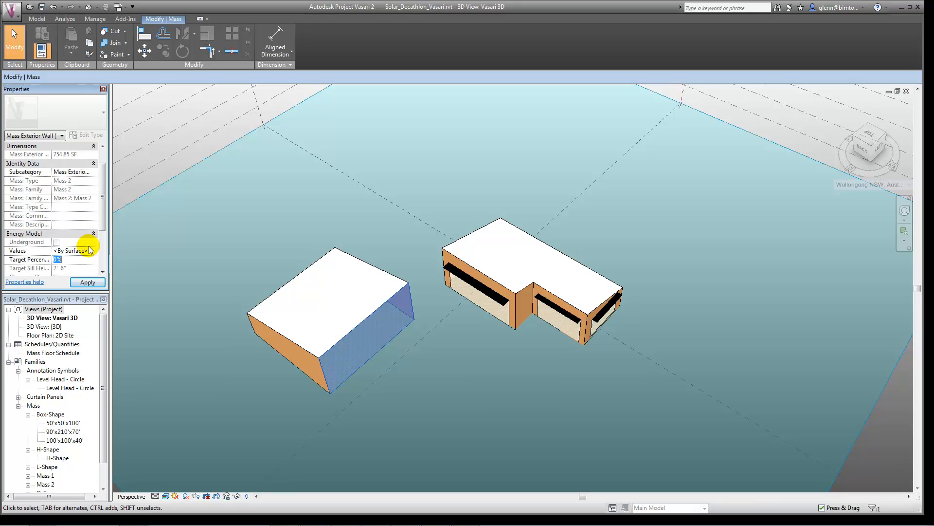
{"action": "left_click", "coordinate": [87, 283]}
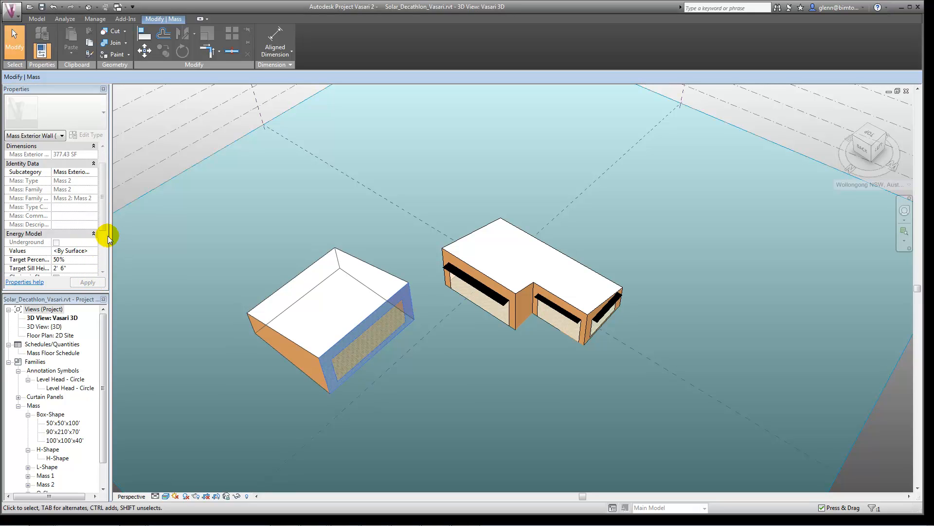
Turn on glazing shading for the box's glazed front wall and apply the change
{"action": "left_click_drag", "start_coordinate": [103, 229], "coordinate": [102, 248]}
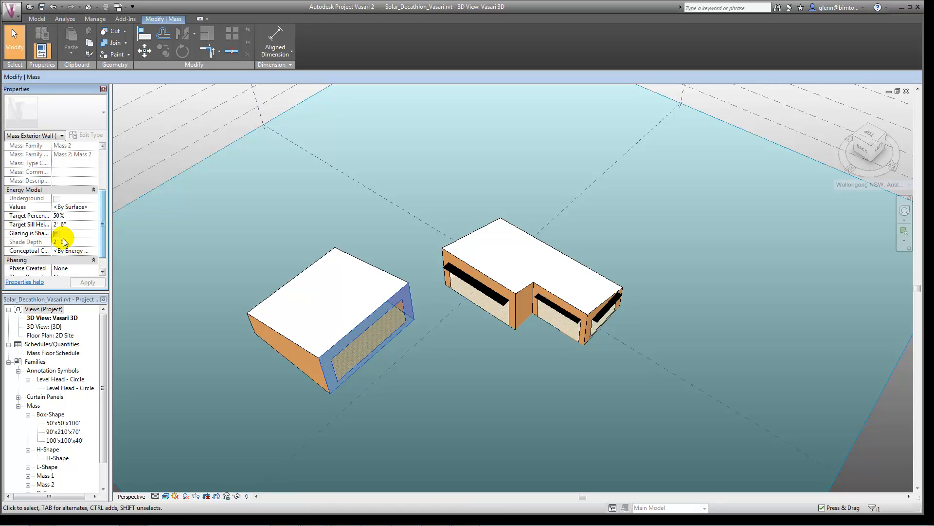
{"action": "left_click", "coordinate": [57, 234]}
{"action": "left_click", "coordinate": [86, 283]}
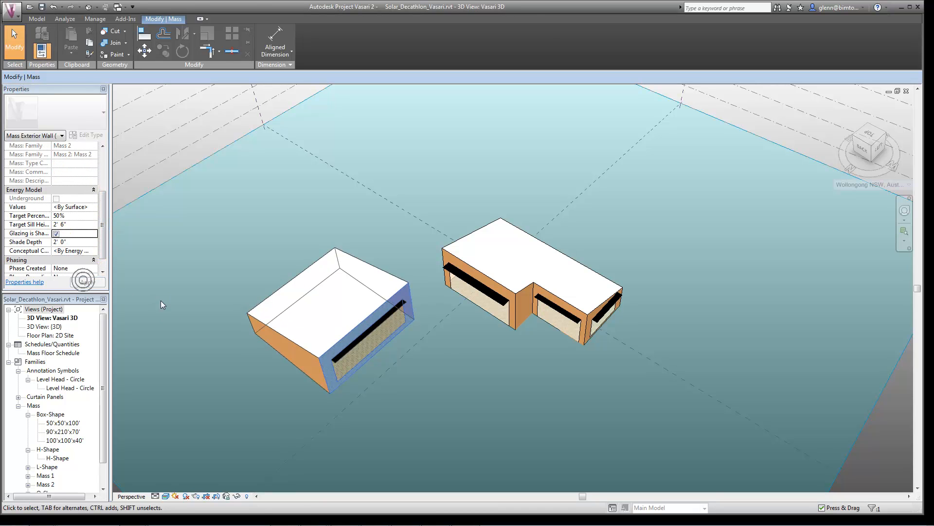
{"action": "left_click", "coordinate": [180, 322]}
View the shaded window from a lower angle and review the project's energy settings without changing them
{"action": "left_click", "coordinate": [906, 210]}
{"action": "left_click_drag", "start_coordinate": [668, 318], "coordinate": [657, 285]}
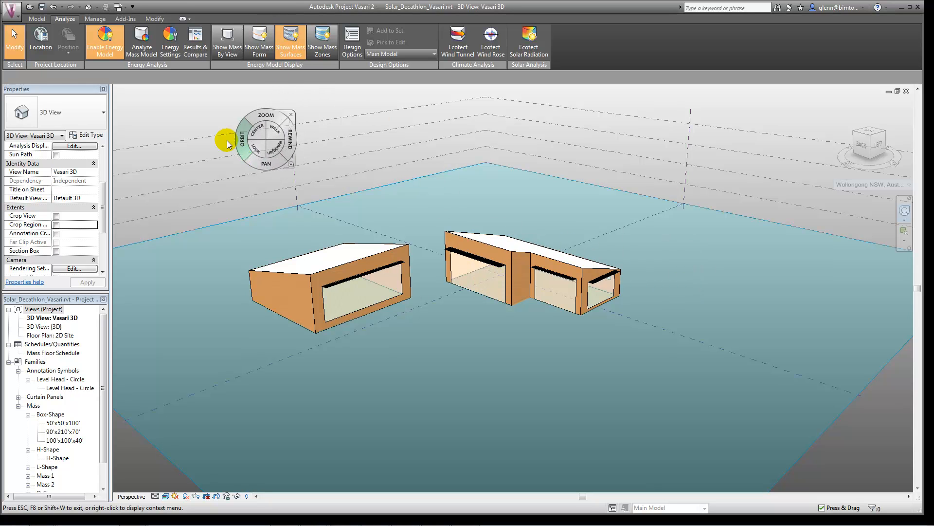
{"action": "left_click", "coordinate": [171, 44]}
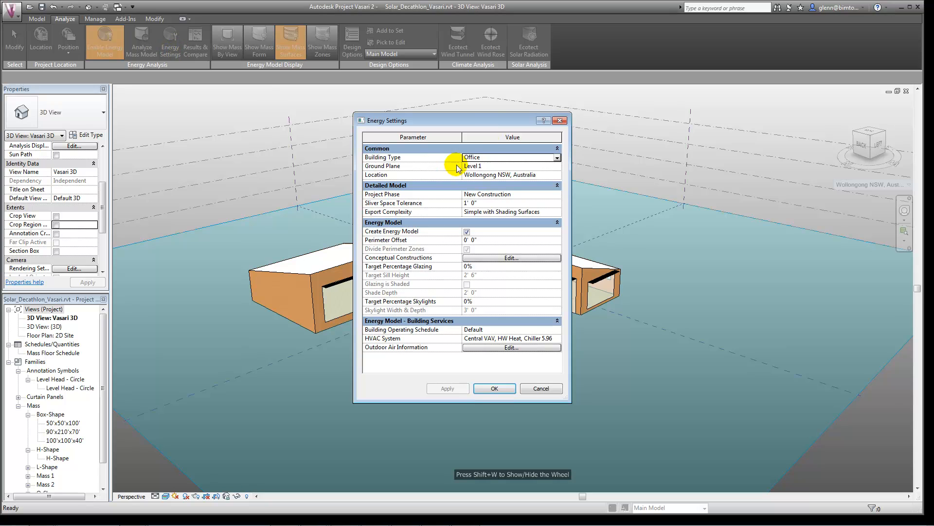
{"action": "left_click", "coordinate": [500, 389]}
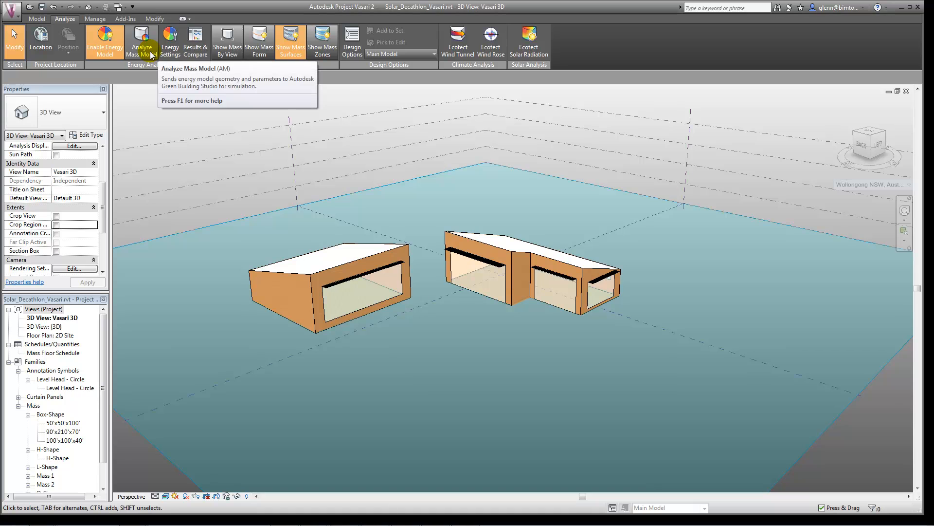
Open the energy analysis compare report and compare energy use intensity and life cycle cost for the East, North and West facing runs
{"action": "left_click", "coordinate": [195, 47]}
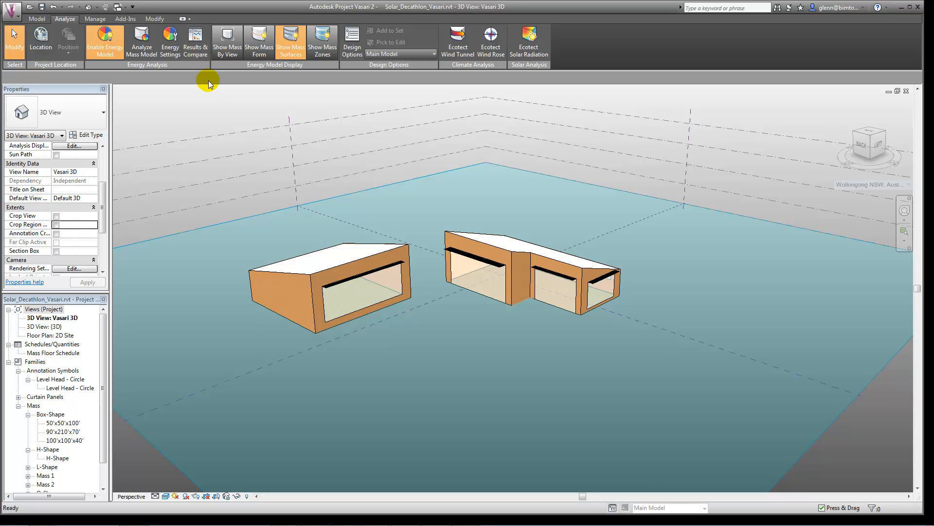
{"action": "left_click", "coordinate": [198, 44]}
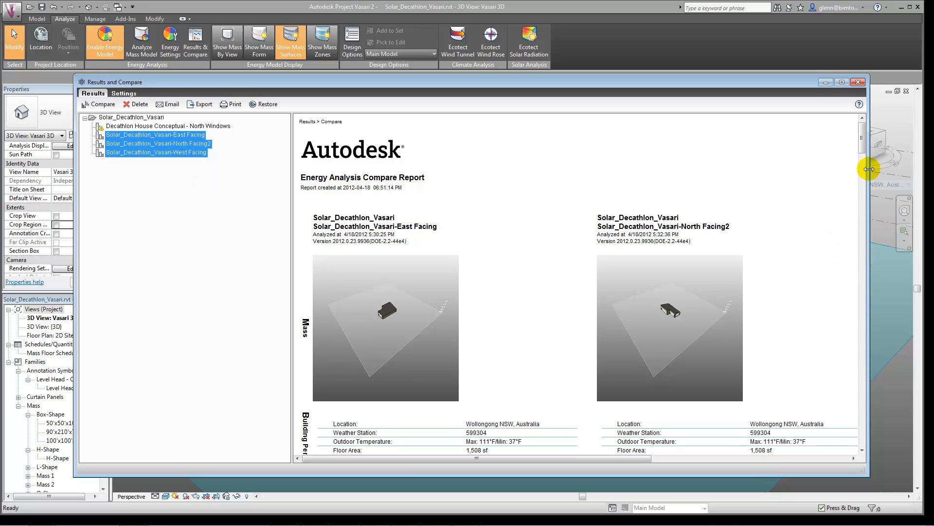
{"action": "left_click_drag", "start_coordinate": [863, 149], "coordinate": [856, 180]}
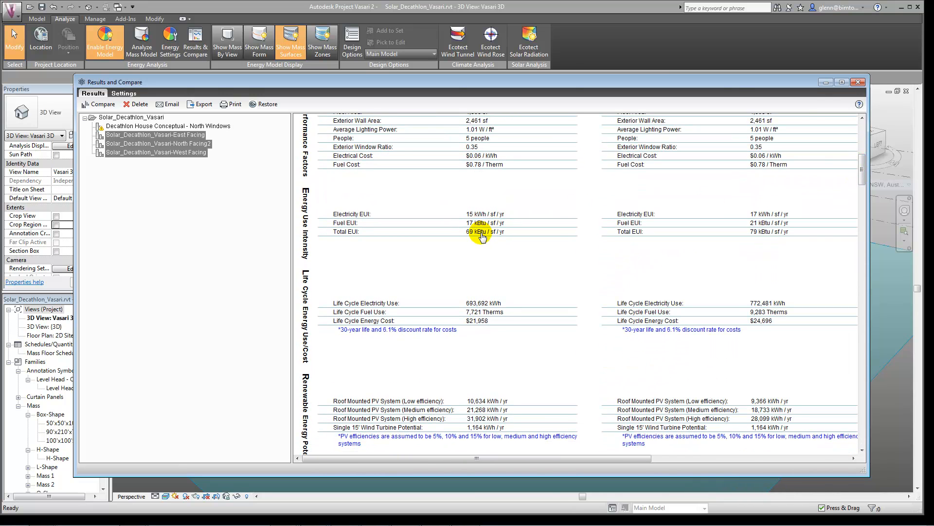
{"action": "left_click_drag", "start_coordinate": [860, 172], "coordinate": [861, 165]}
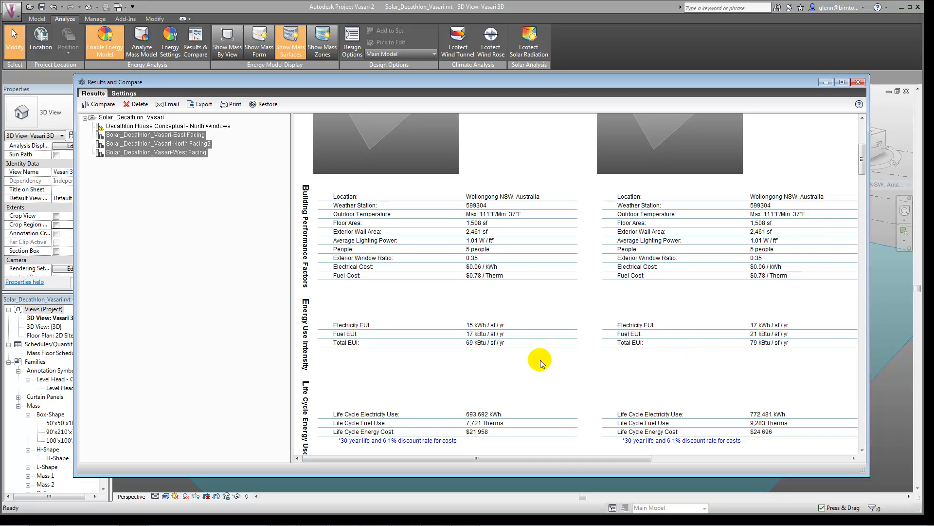
{"action": "mouse_move", "coordinate": [867, 154]}
{"action": "left_mouse_down"}
{"action": "mouse_move", "coordinate": [864, 146]}
{"action": "mouse_move", "coordinate": [866, 164]}
{"action": "left_mouse_up"}
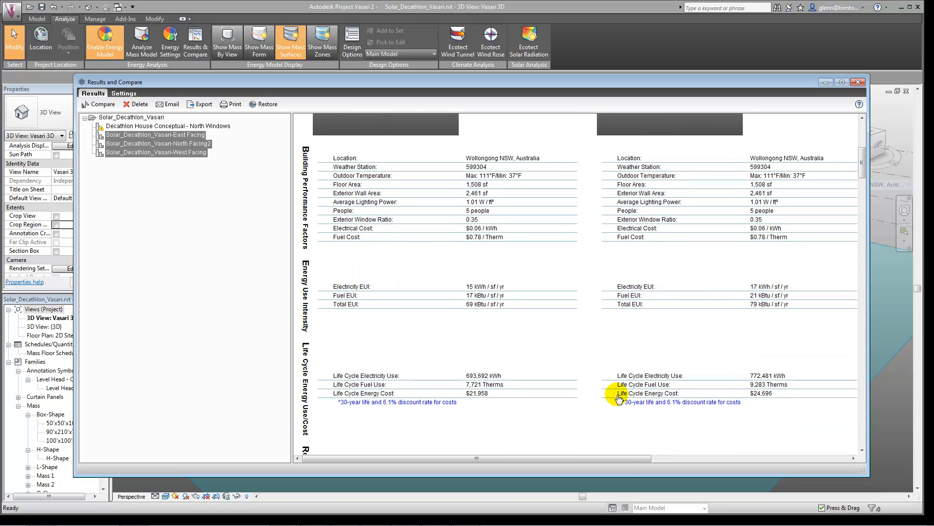
{"action": "left_click_drag", "start_coordinate": [630, 465], "coordinate": [799, 461]}
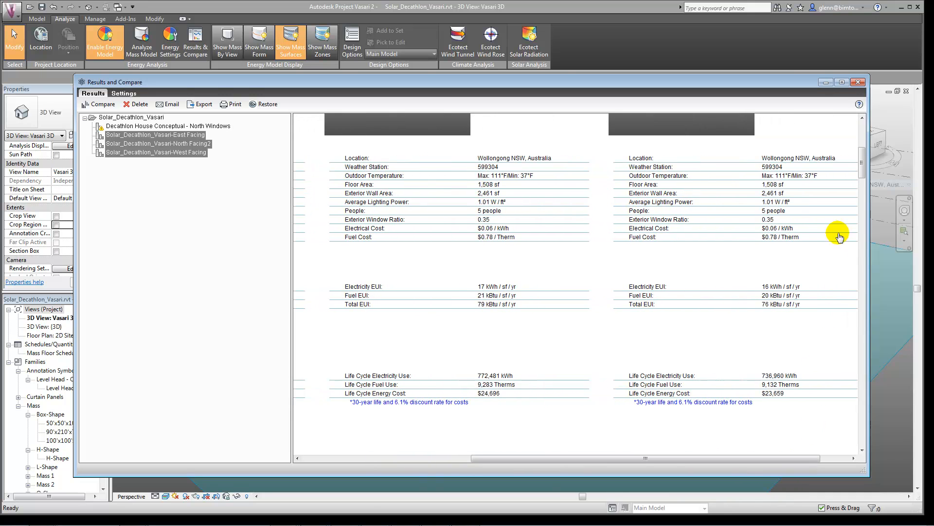
Examine the compare report's renewable energy potential, annual carbon emissions and annual energy use and cost for the building orientations
{"action": "left_click_drag", "start_coordinate": [859, 171], "coordinate": [868, 188]}
{"action": "left_click_drag", "start_coordinate": [634, 458], "coordinate": [461, 419]}
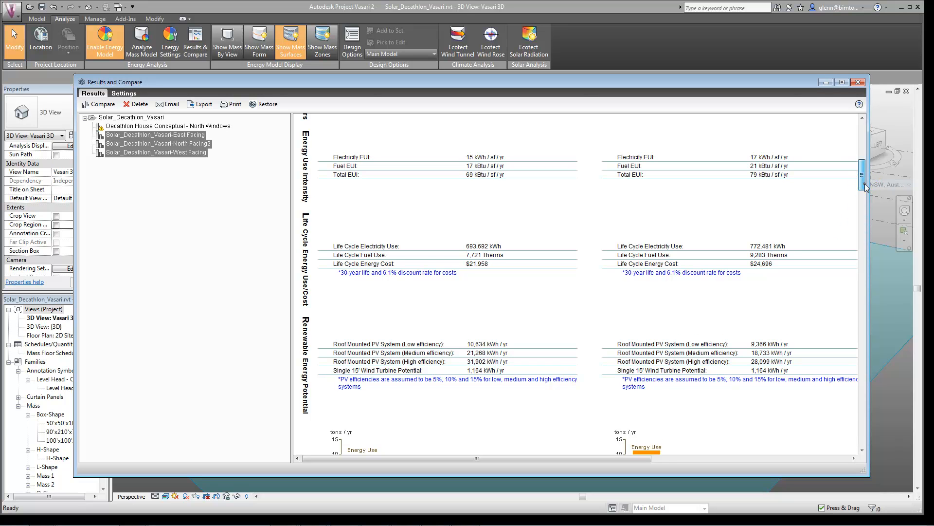
{"action": "scroll", "coordinate": [855, 192], "scroll_direction": "down", "scroll_amount": 3}
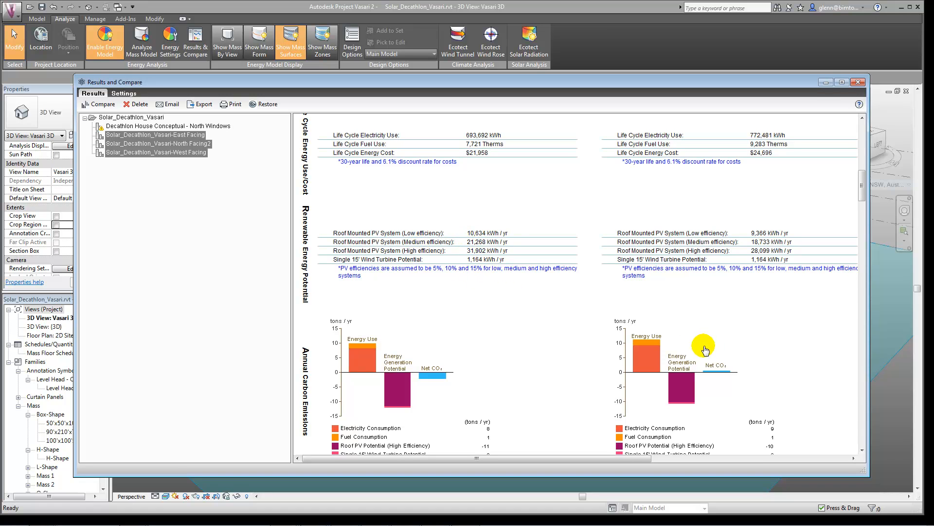
{"action": "scroll", "coordinate": [865, 191], "scroll_direction": "down", "scroll_amount": 3}
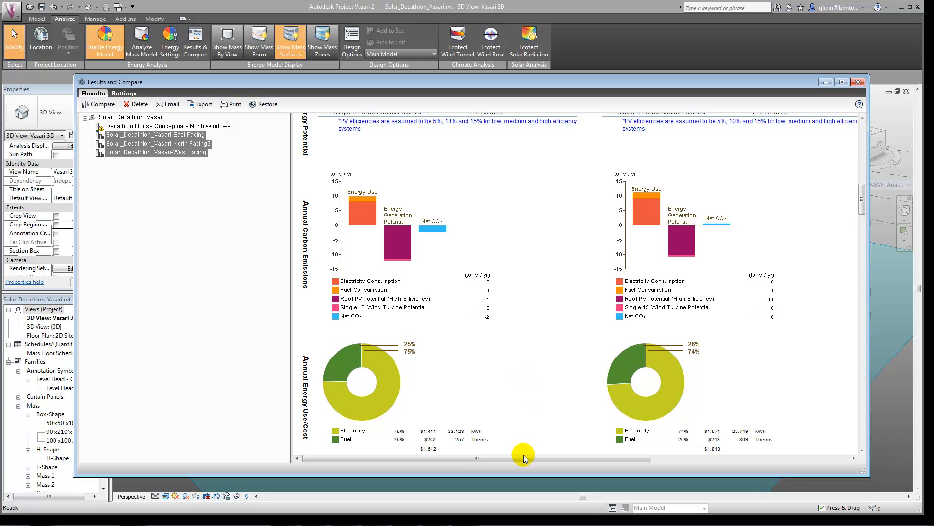
{"action": "left_click_drag", "start_coordinate": [525, 460], "coordinate": [485, 450]}
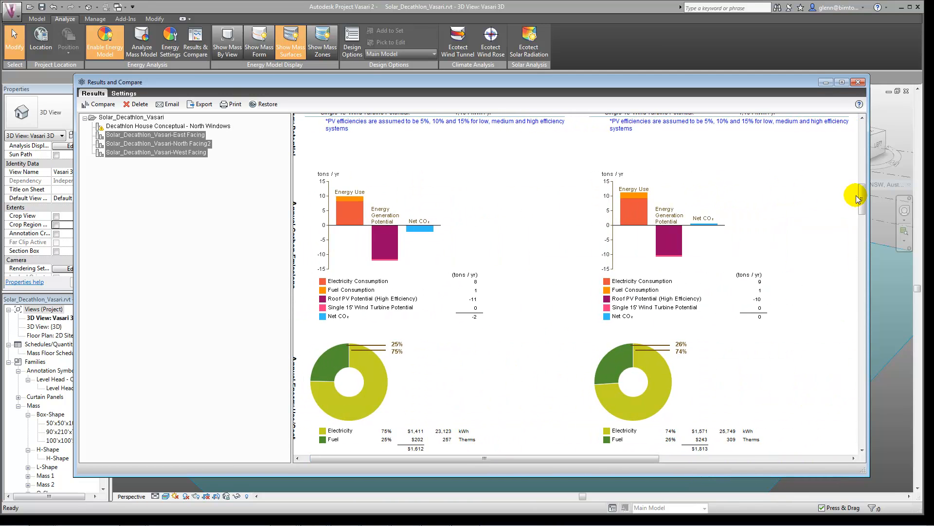
{"action": "left_click_drag", "start_coordinate": [859, 198], "coordinate": [860, 142]}
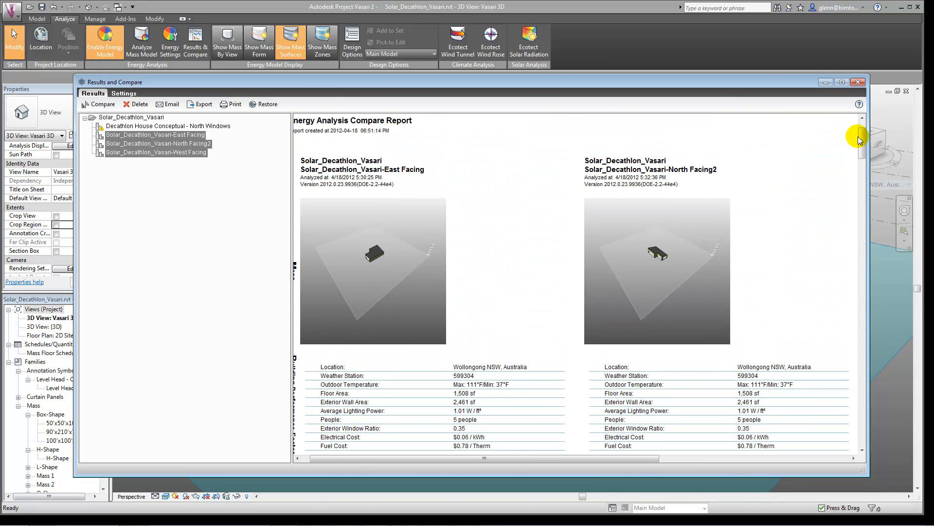
{"action": "left_click_drag", "start_coordinate": [865, 143], "coordinate": [860, 174]}
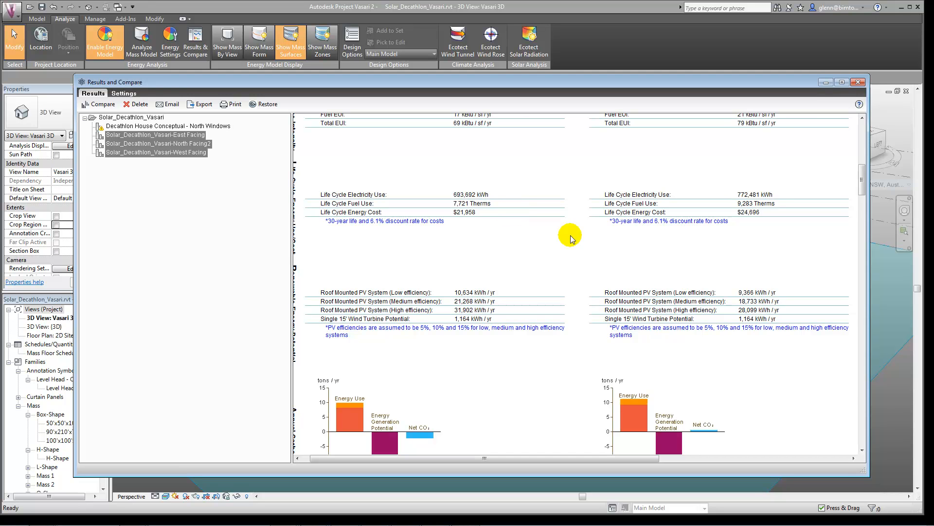
Compare the building images and general project data across the orientation runs in the compare report, and close the results window
{"action": "left_click_drag", "start_coordinate": [862, 181], "coordinate": [822, 161]}
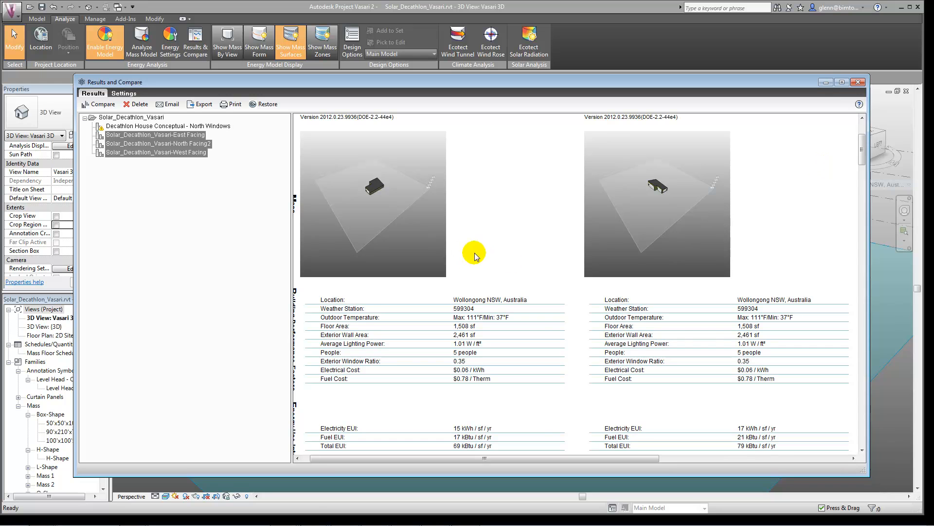
{"action": "left_click_drag", "start_coordinate": [552, 459], "coordinate": [691, 457]}
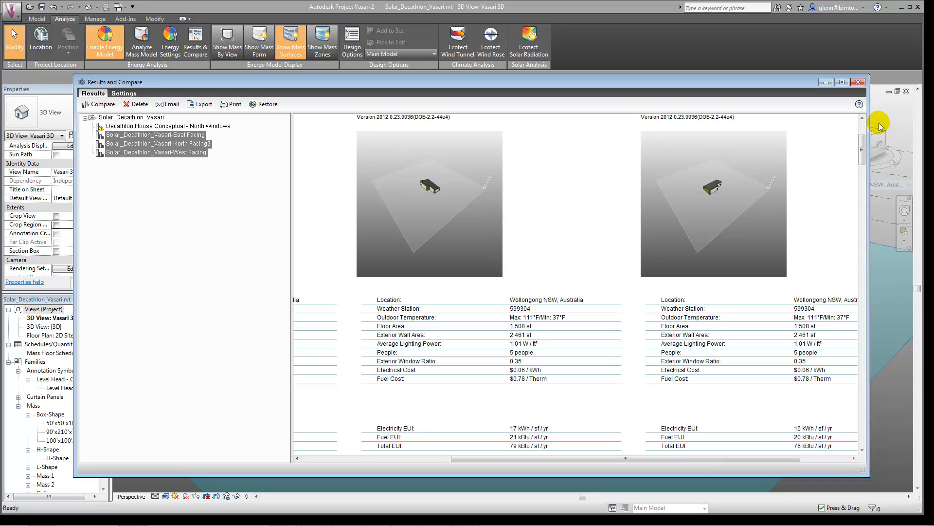
{"action": "left_click", "coordinate": [858, 82]}
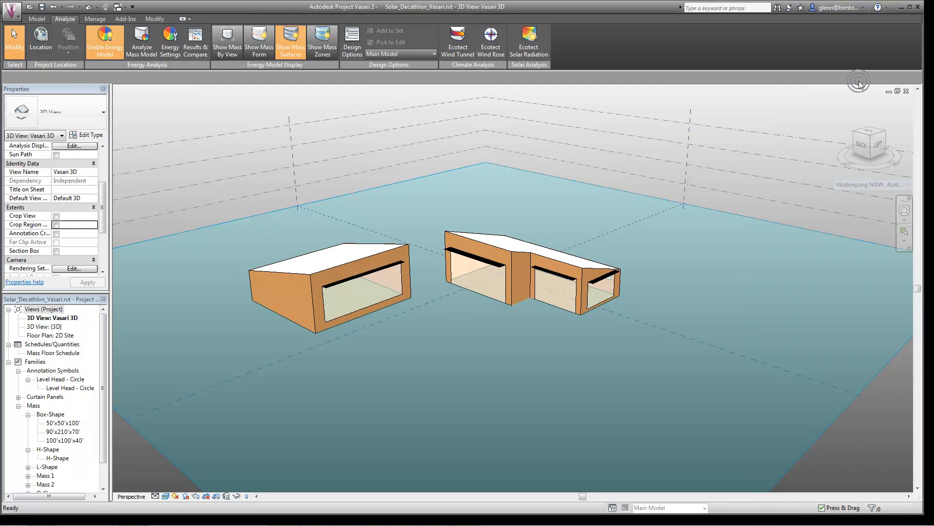
Switch to Revit Architecture with the Solar_Decathlon_Sample project and maximize its window
{"action": "key", "text": "alt+Tab"}
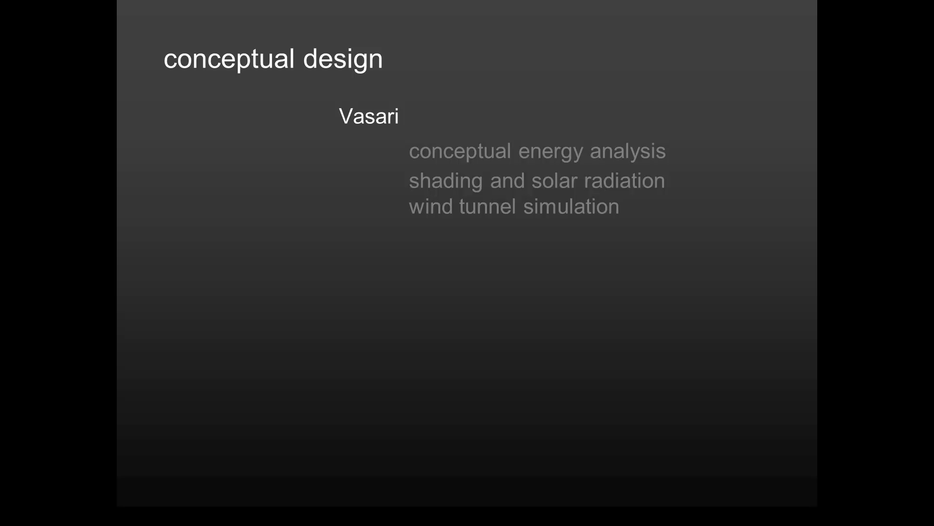
{"action": "key", "text": "Right"}
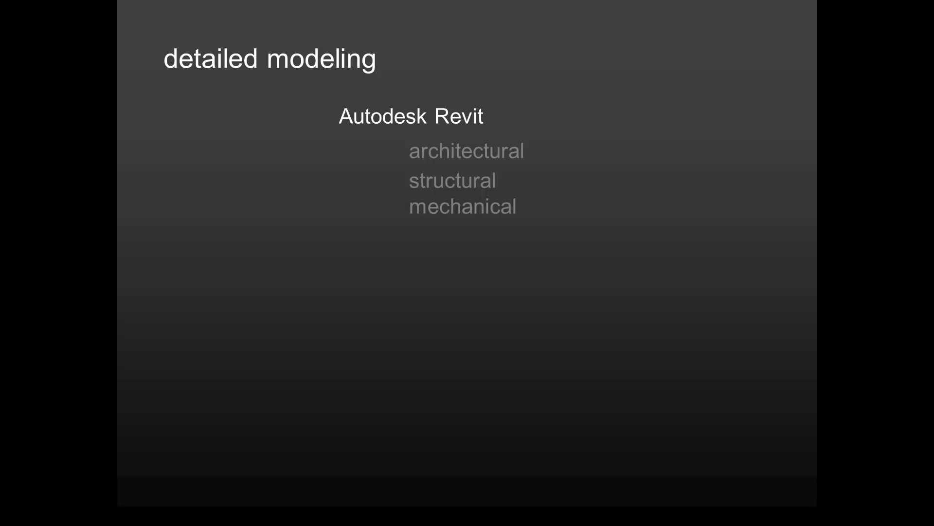
{"action": "key", "text": "alt+Tab"}
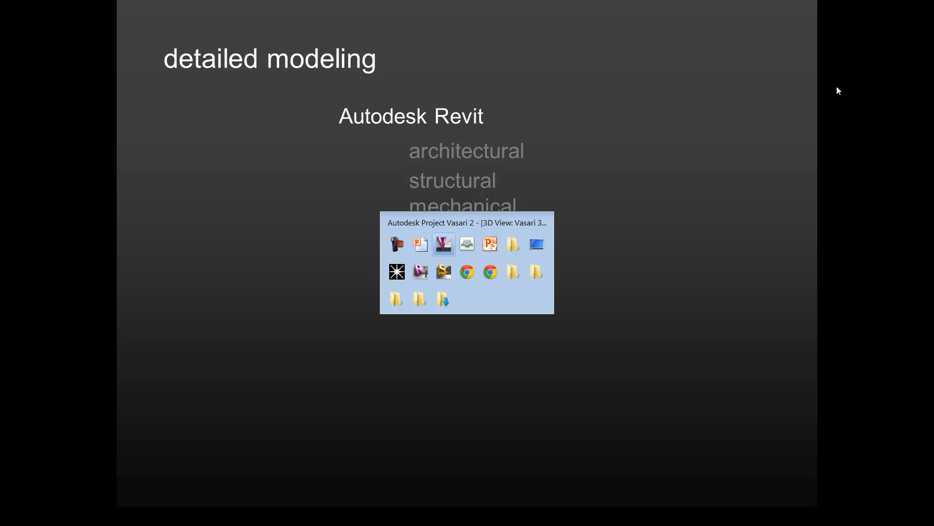
{"action": "key", "text": "alt+Tab"}
{"action": "key", "text": "alt+Tab"}
{"action": "key", "text": "alt+Tab"}
{"action": "key", "text": "alt+Tab"}
{"action": "key", "text": "alt+Tab"}
{"action": "key", "text": "alt+Tab"}
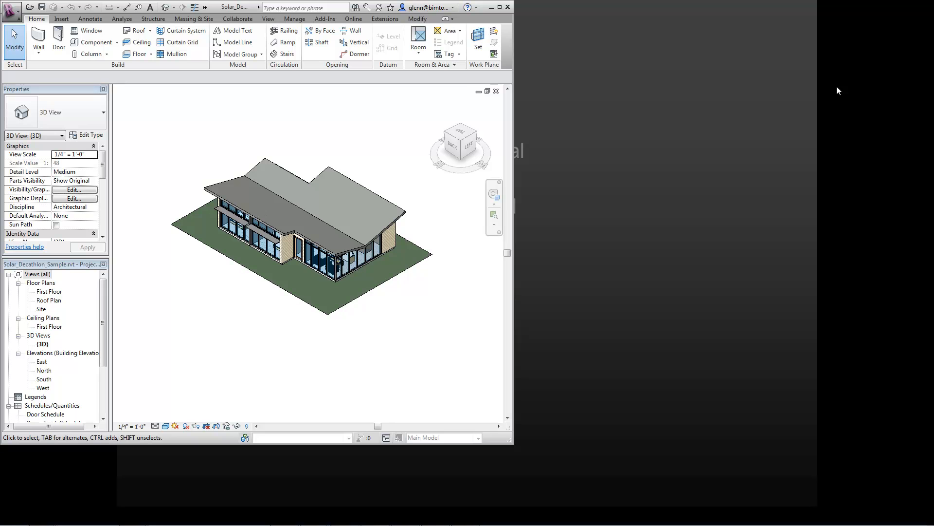
{"action": "left_click", "coordinate": [500, 8]}
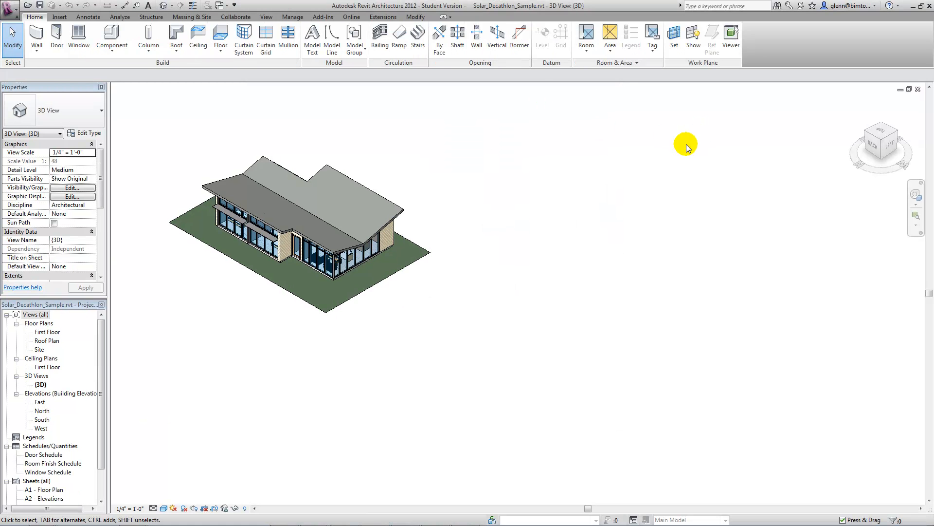
Fit the whole house in the 3D view and orbit to a lower angle on its glazed front
{"action": "key", "text": "z"}
{"action": "key", "text": "f"}
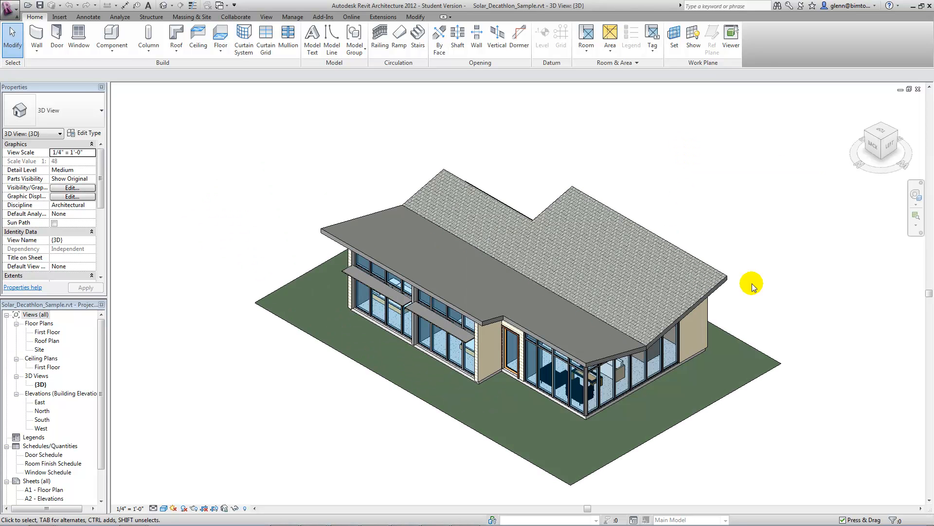
{"action": "left_click", "coordinate": [915, 196]}
{"action": "left_click", "coordinate": [771, 328]}
{"action": "mouse_move", "coordinate": [771, 326]}
{"action": "left_mouse_down"}
{"action": "mouse_move", "coordinate": [775, 311]}
{"action": "mouse_move", "coordinate": [765, 310]}
{"action": "mouse_move", "coordinate": [754, 284]}
{"action": "mouse_move", "coordinate": [770, 308]}
{"action": "left_mouse_up"}
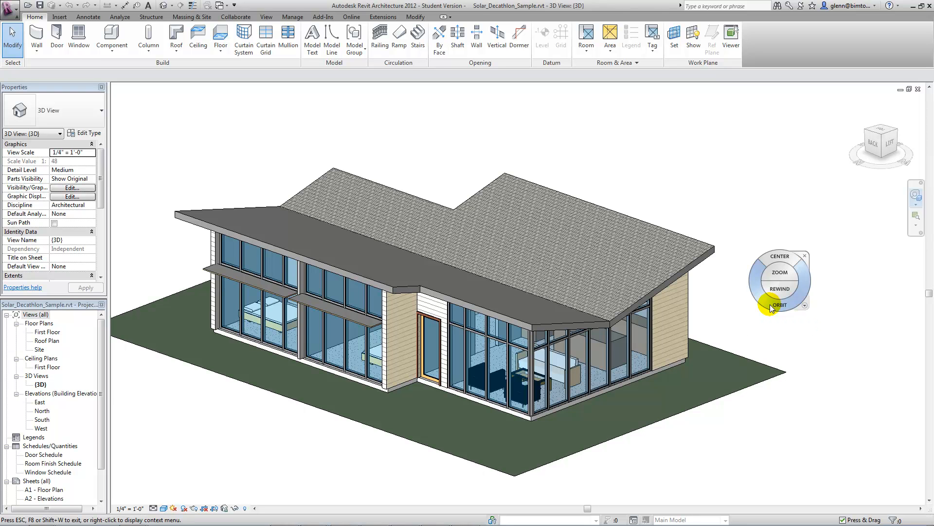
{"action": "mouse_move", "coordinate": [772, 308]}
{"action": "left_mouse_down"}
{"action": "mouse_move", "coordinate": [711, 292]}
{"action": "mouse_move", "coordinate": [709, 278]}
{"action": "mouse_move", "coordinate": [759, 295]}
{"action": "left_mouse_up"}
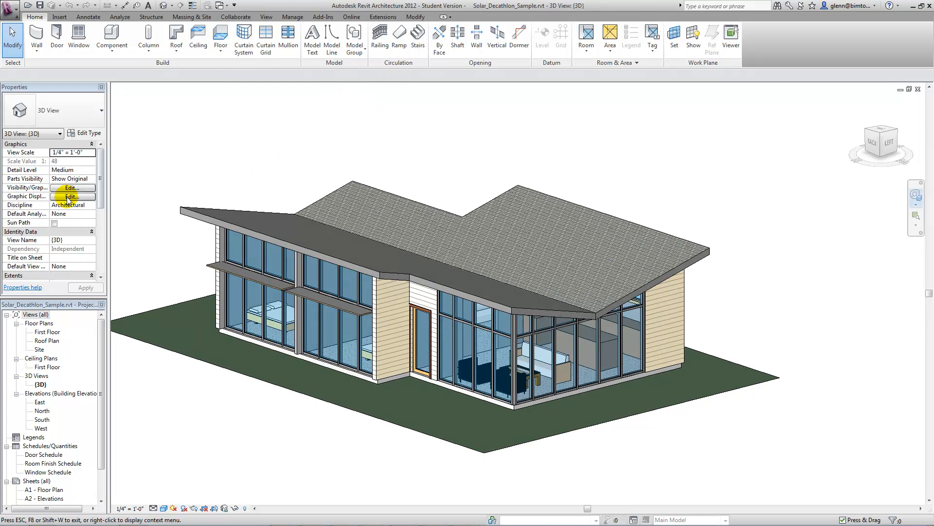
Open the First Floor plan and examine the room layout, furniture and entry door
{"action": "double_click", "coordinate": [55, 334]}
{"action": "double_click", "coordinate": [51, 334]}
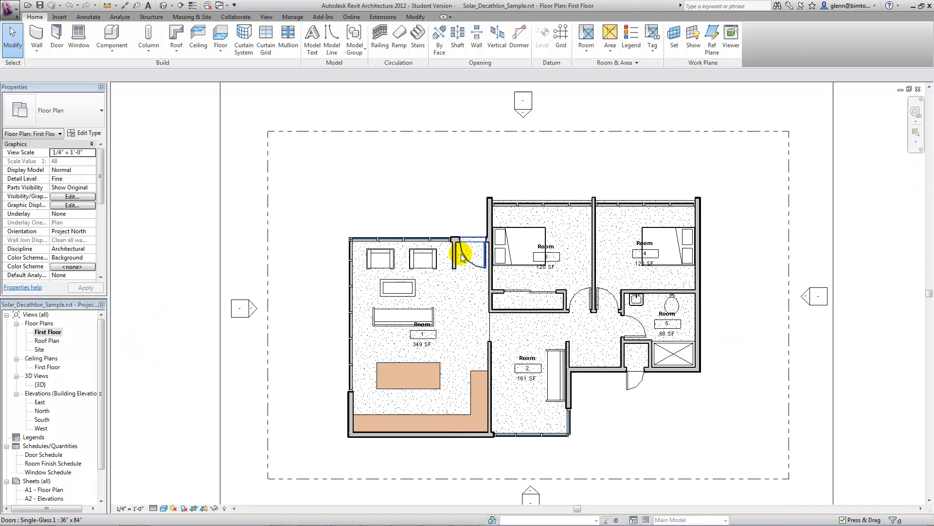
{"action": "scroll", "coordinate": [461, 253], "scroll_direction": "up", "scroll_amount": 3}
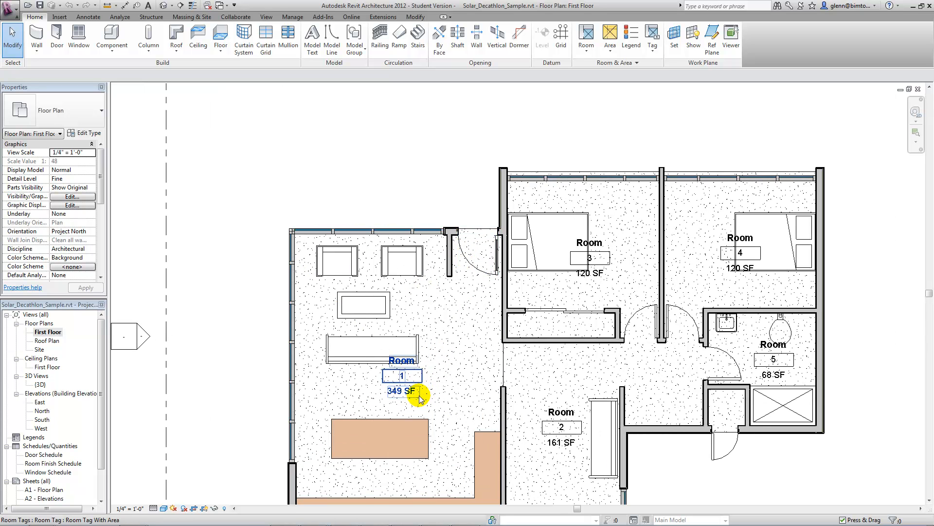
{"action": "scroll", "coordinate": [475, 359], "scroll_direction": "down", "scroll_amount": 1}
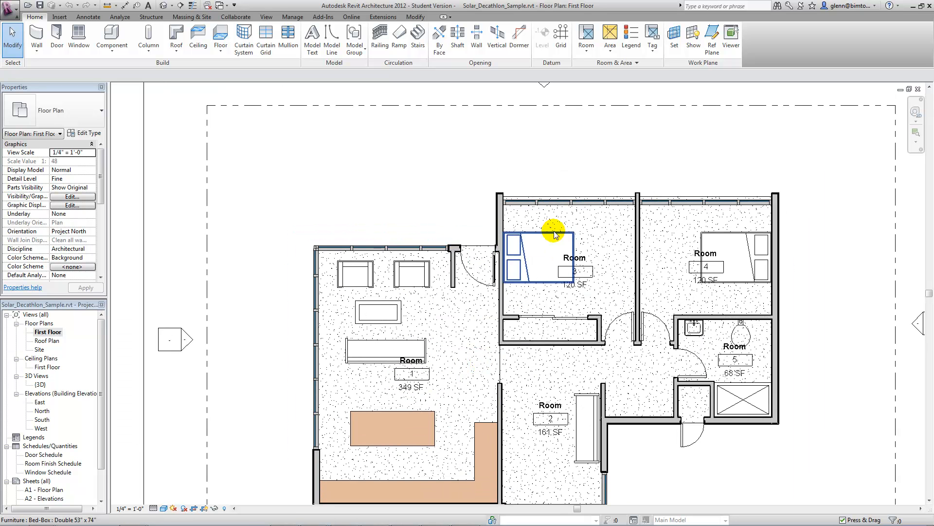
{"action": "scroll", "coordinate": [564, 255], "scroll_direction": "down", "scroll_amount": 1}
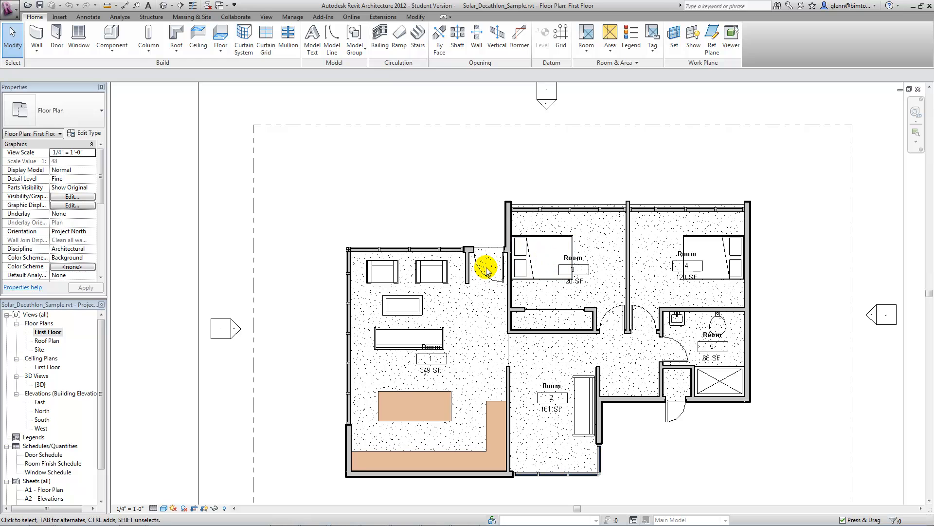
Review the house's East, North, South and West building elevations one after another
{"action": "double_click", "coordinate": [41, 403]}
{"action": "double_click", "coordinate": [42, 411]}
{"action": "double_click", "coordinate": [46, 420]}
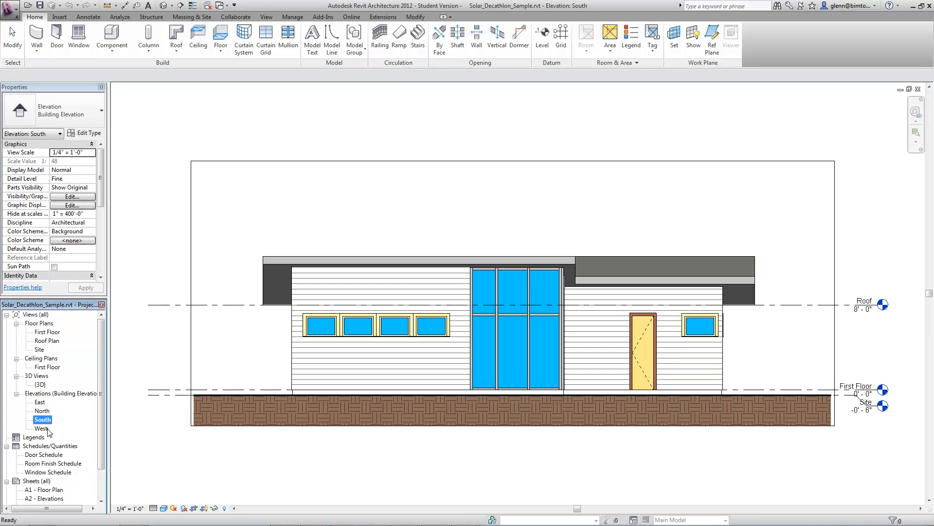
{"action": "double_click", "coordinate": [44, 428]}
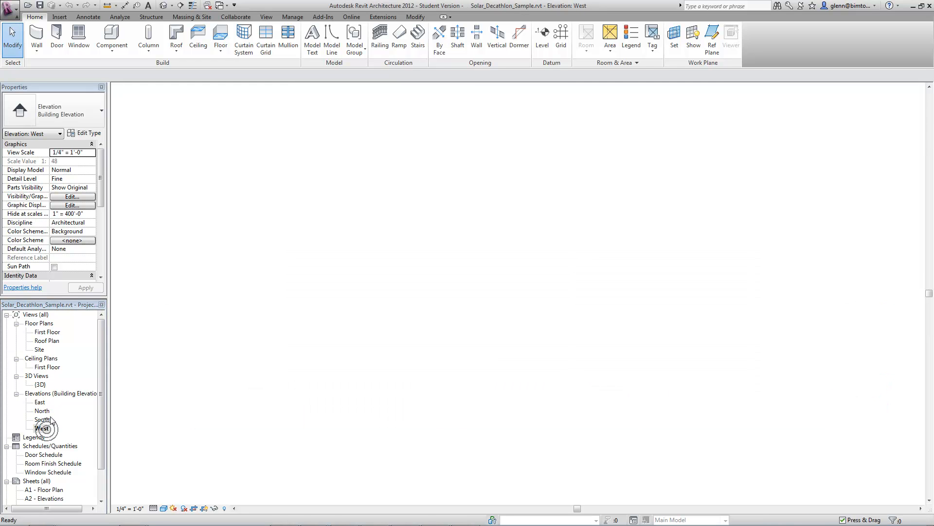
Delete the glass entry door from the front wall in the 3D view and check the North elevation
{"action": "double_click", "coordinate": [40, 384]}
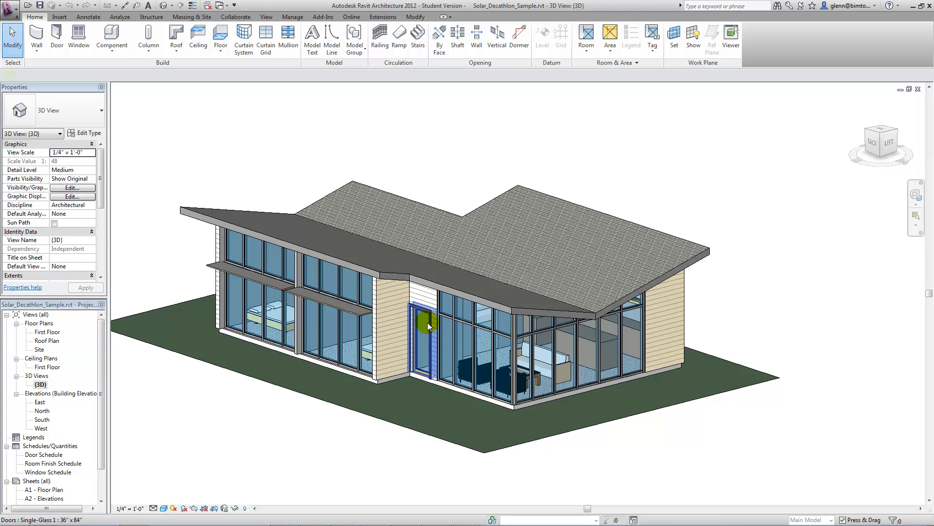
{"action": "left_click", "coordinate": [378, 436]}
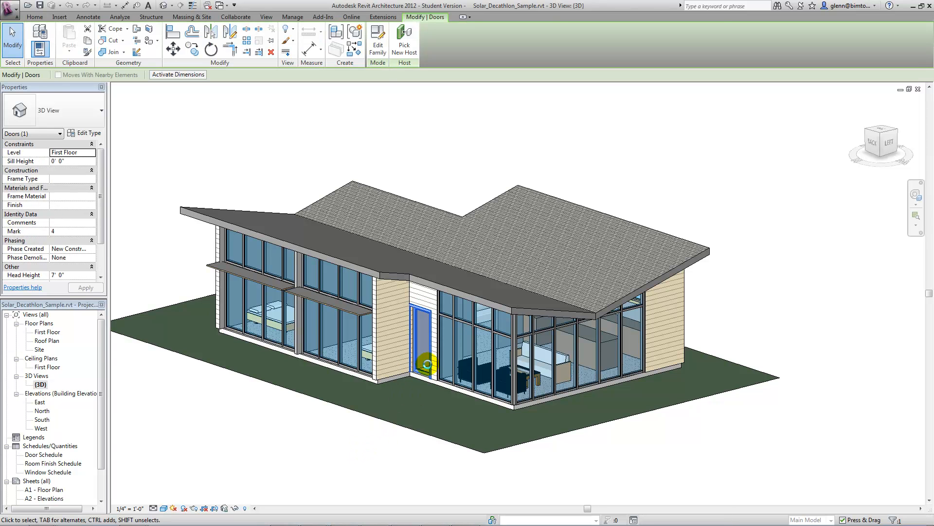
{"action": "key", "text": "Escape"}
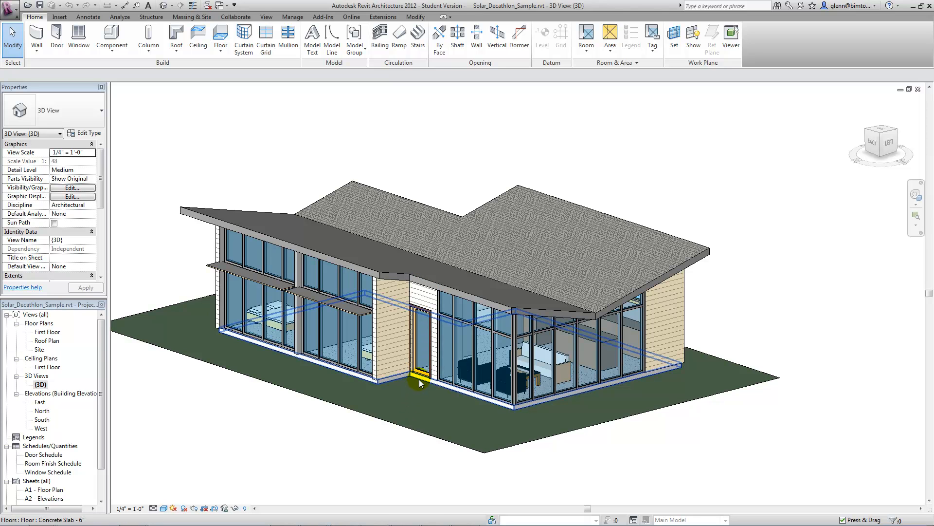
{"action": "left_click", "coordinate": [424, 374]}
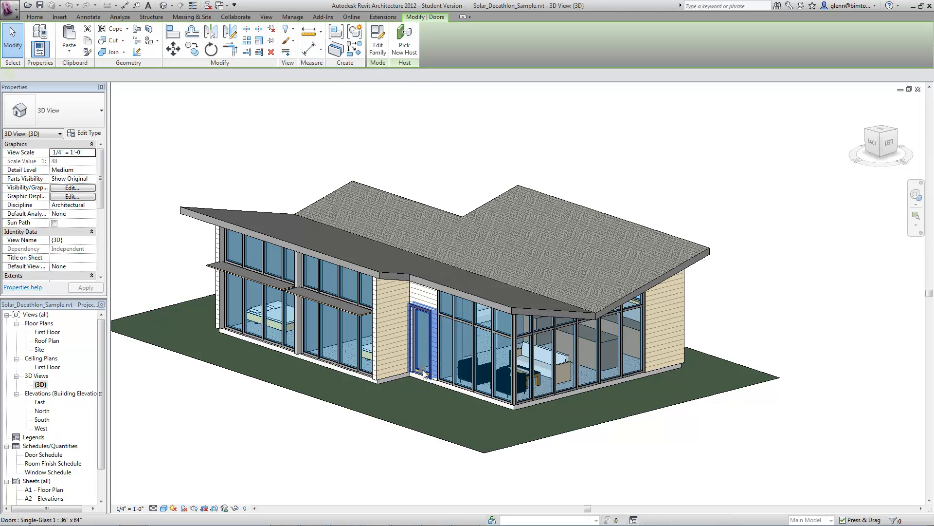
{"action": "key", "text": "Escape"}
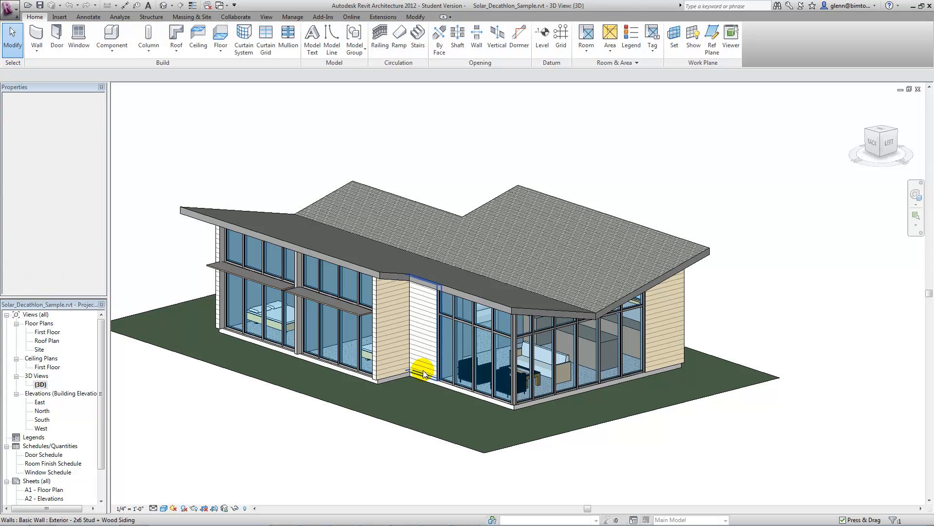
{"action": "double_click", "coordinate": [42, 411]}
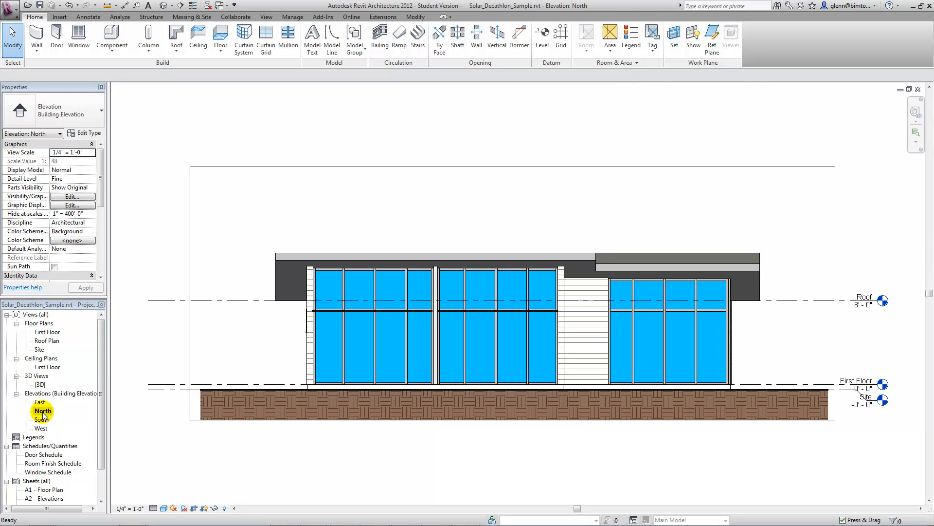
Place a Single-Glass 1 36" x 80" door in the entry wall on the First Floor plan and flip its hand
{"action": "double_click", "coordinate": [47, 332]}
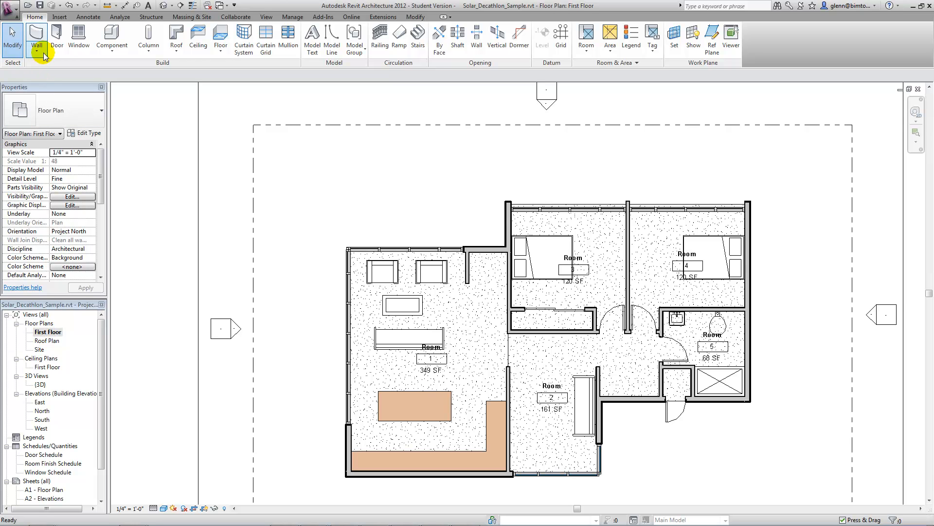
{"action": "left_click", "coordinate": [57, 41]}
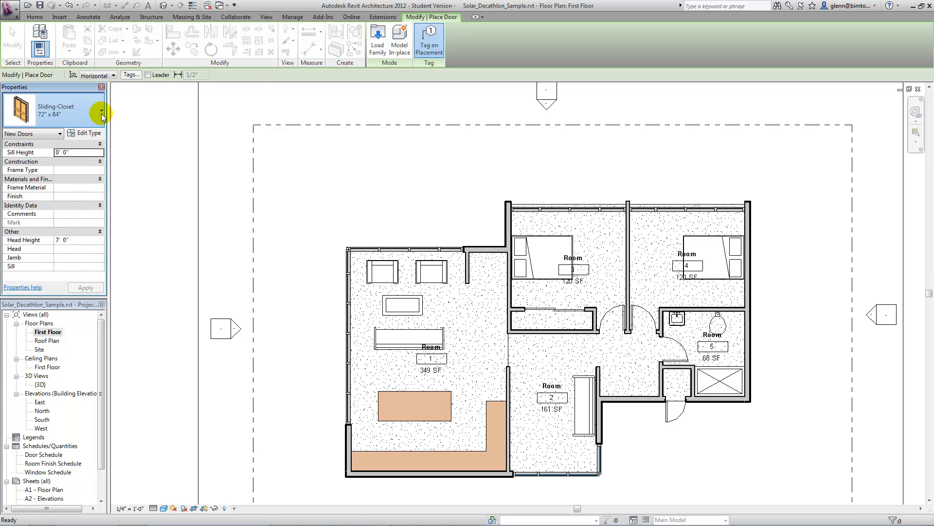
{"action": "left_click", "coordinate": [100, 115]}
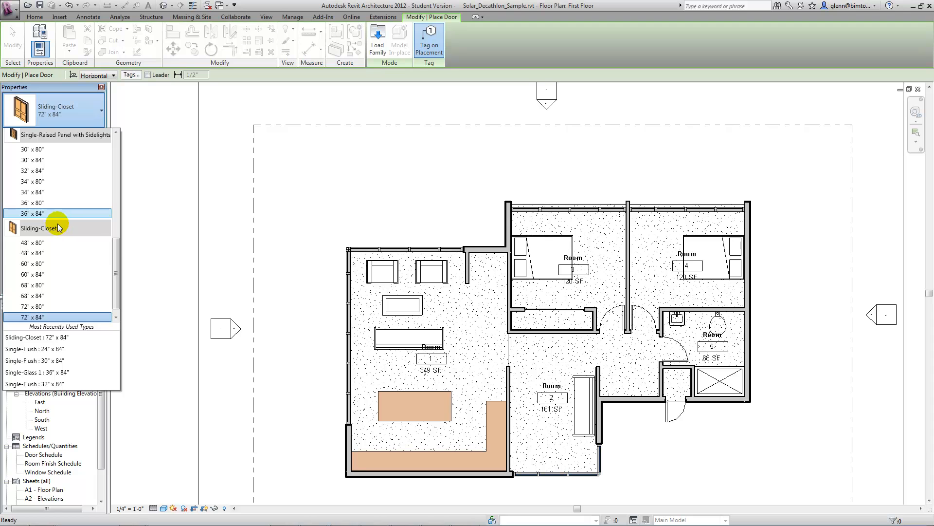
{"action": "left_click_drag", "start_coordinate": [115, 248], "coordinate": [125, 196]}
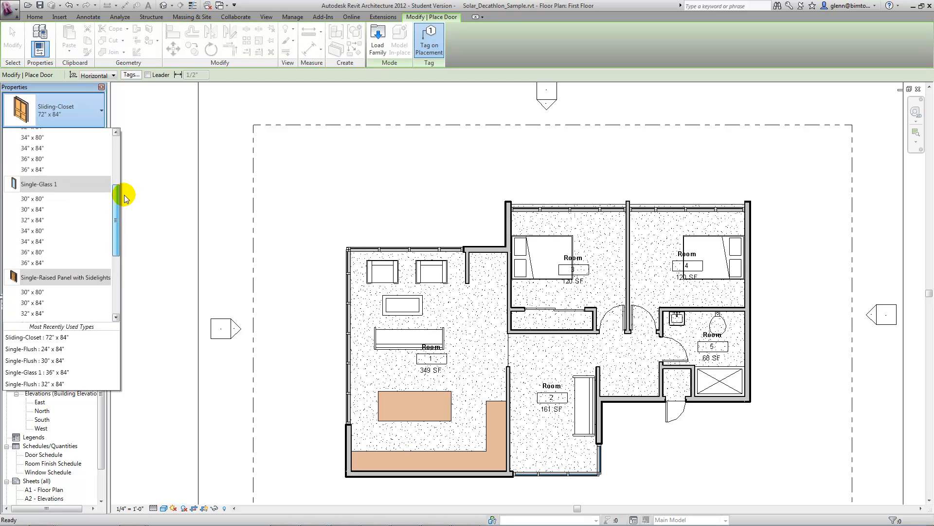
{"action": "left_click", "coordinate": [32, 250]}
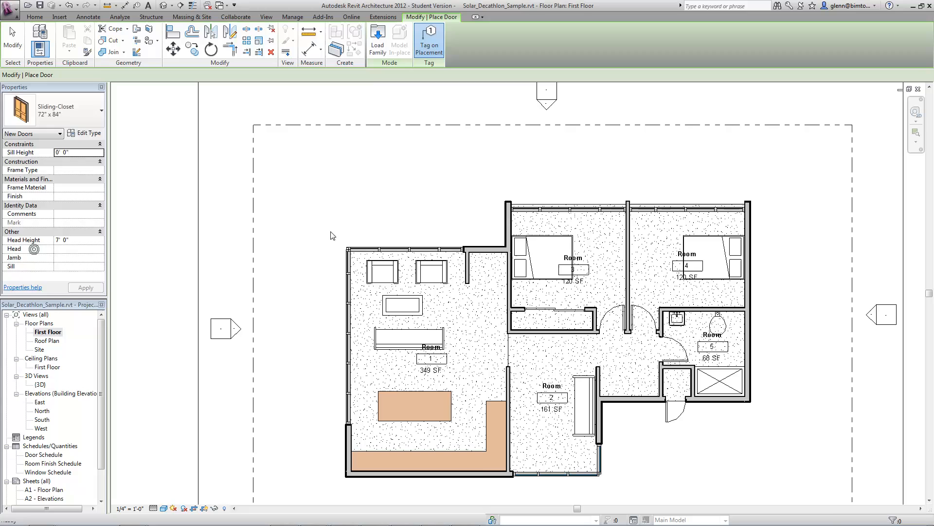
{"action": "left_click", "coordinate": [487, 251]}
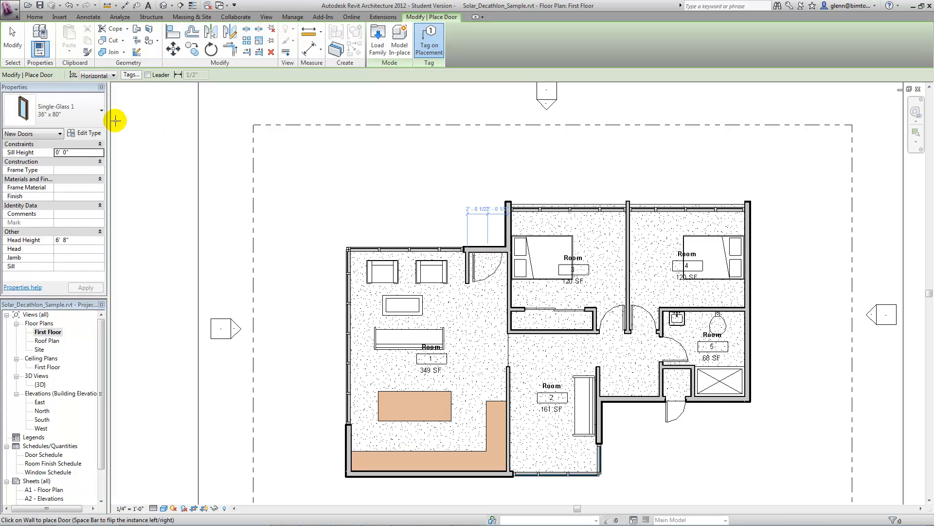
{"action": "left_click", "coordinate": [13, 45]}
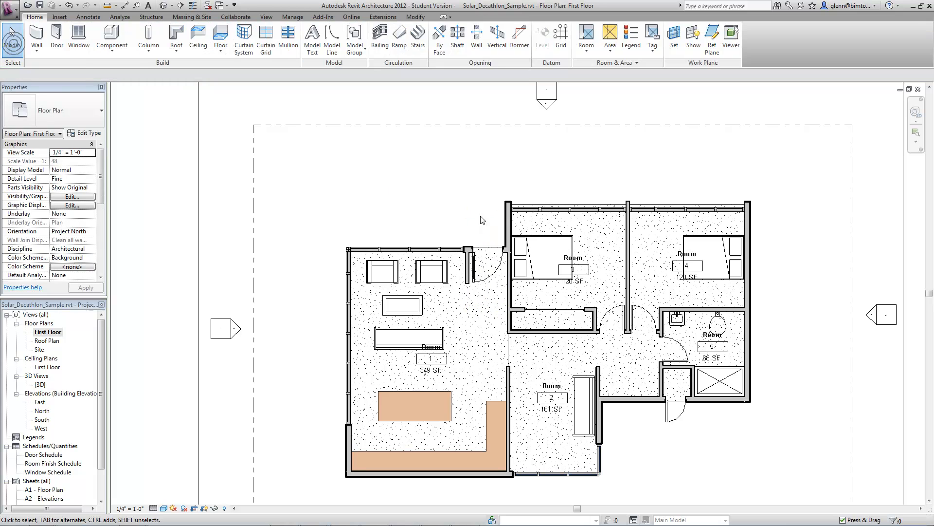
{"action": "left_click", "coordinate": [491, 272]}
{"action": "left_click", "coordinate": [490, 271]}
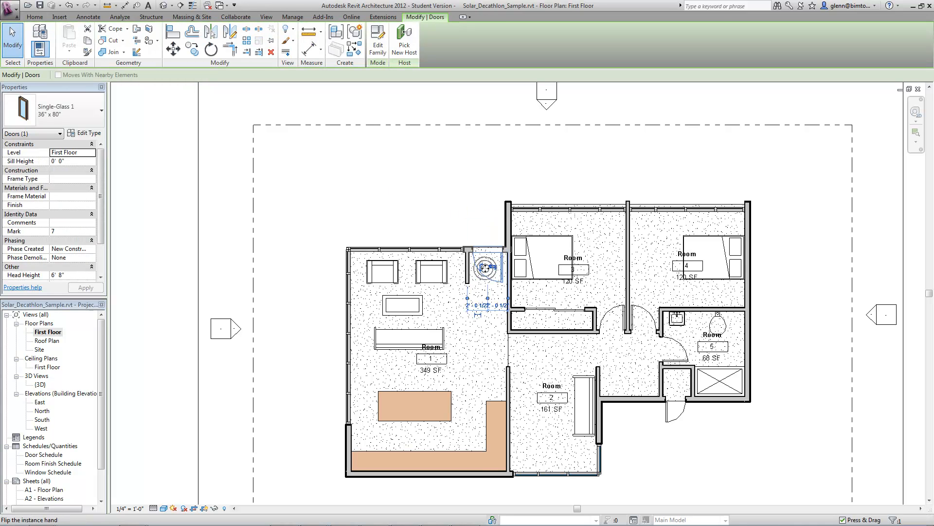
Inspect the new entry door and its instance properties in the 3D view
{"action": "double_click", "coordinate": [42, 384]}
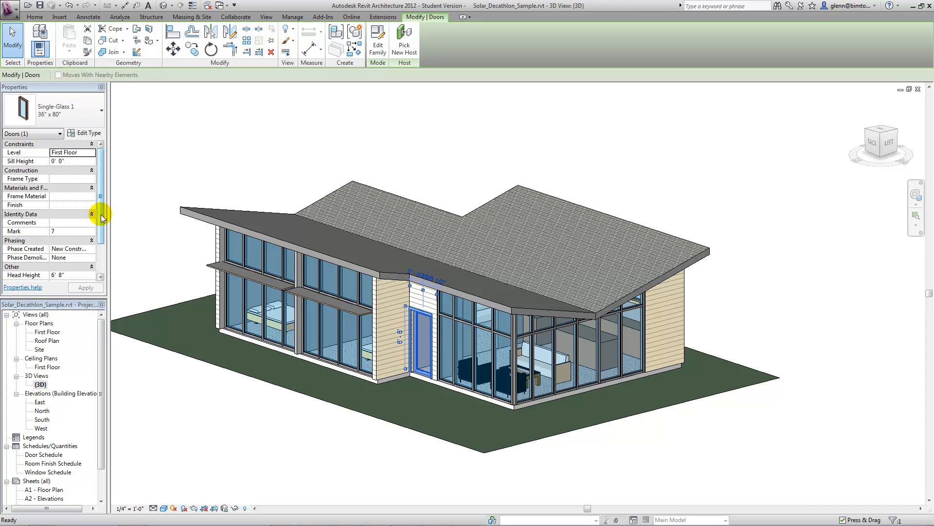
{"action": "scroll", "coordinate": [100, 214], "scroll_direction": "down", "scroll_amount": 1}
{"action": "left_click_drag", "start_coordinate": [101, 236], "coordinate": [100, 213]}
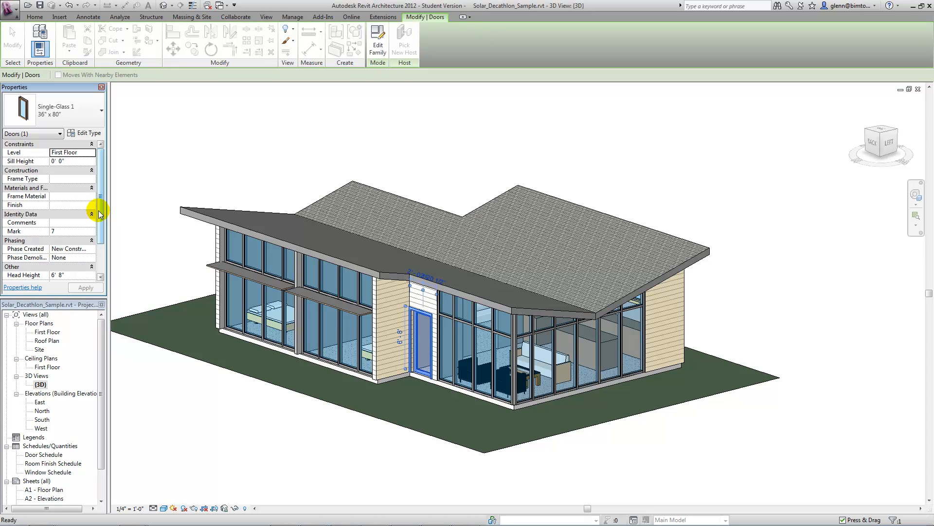
Examine the layer assembly of the Exterior - 2x6 Stud + Wood Siding wall beside Room 4 on the First Floor plan and cancel without changes
{"action": "double_click", "coordinate": [48, 332]}
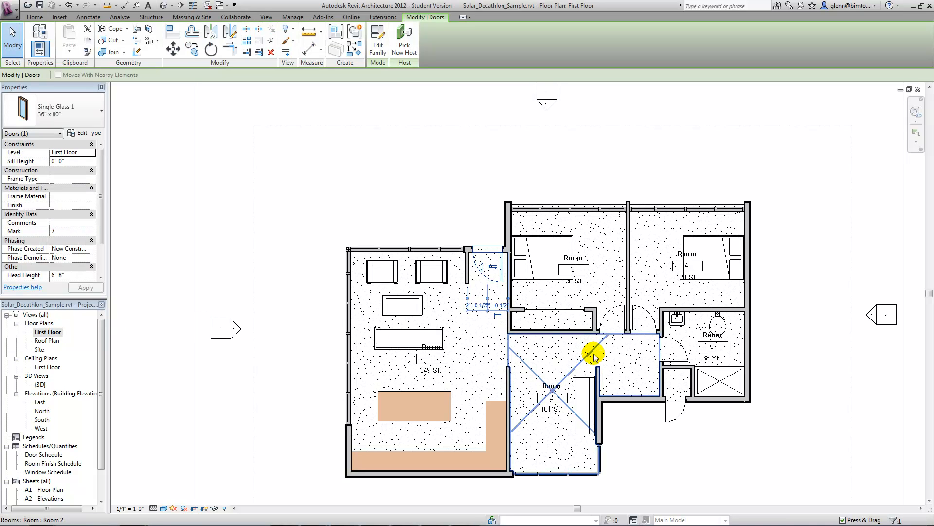
{"action": "left_click", "coordinate": [748, 301]}
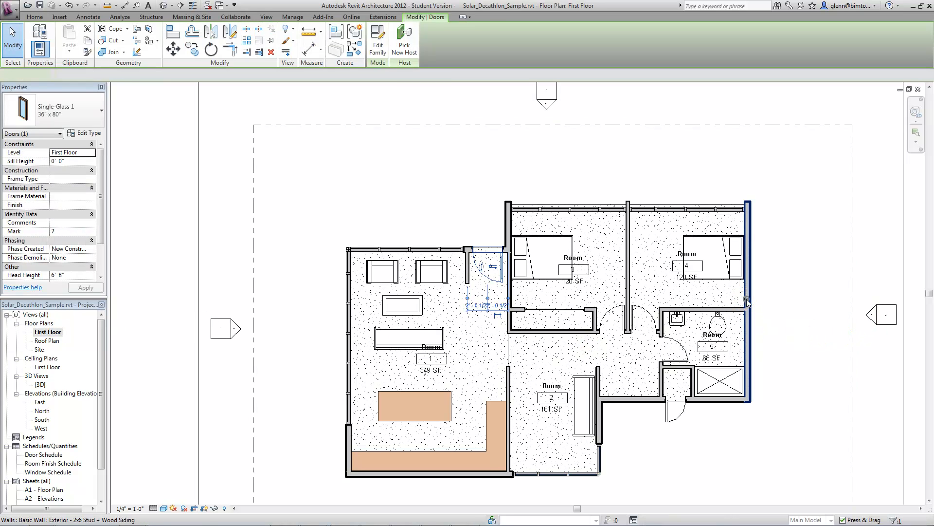
{"action": "left_click", "coordinate": [84, 133]}
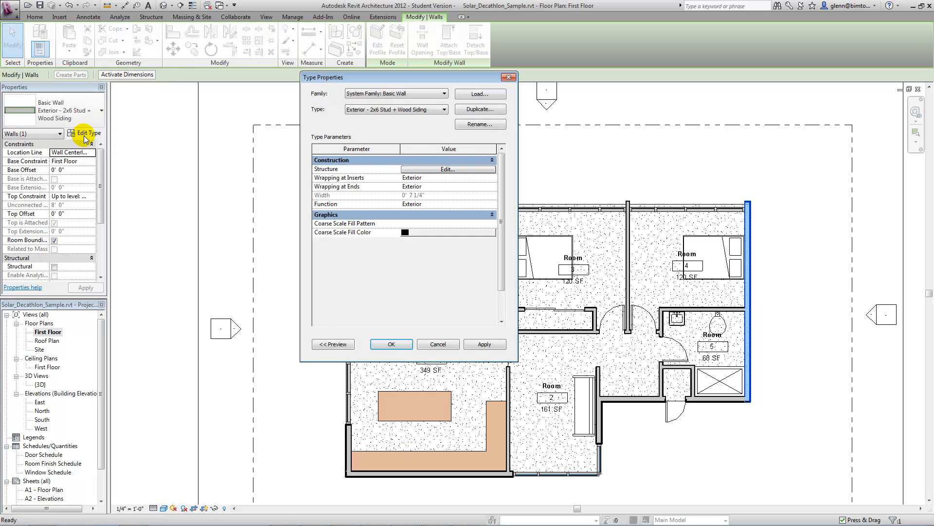
{"action": "left_click", "coordinate": [419, 169]}
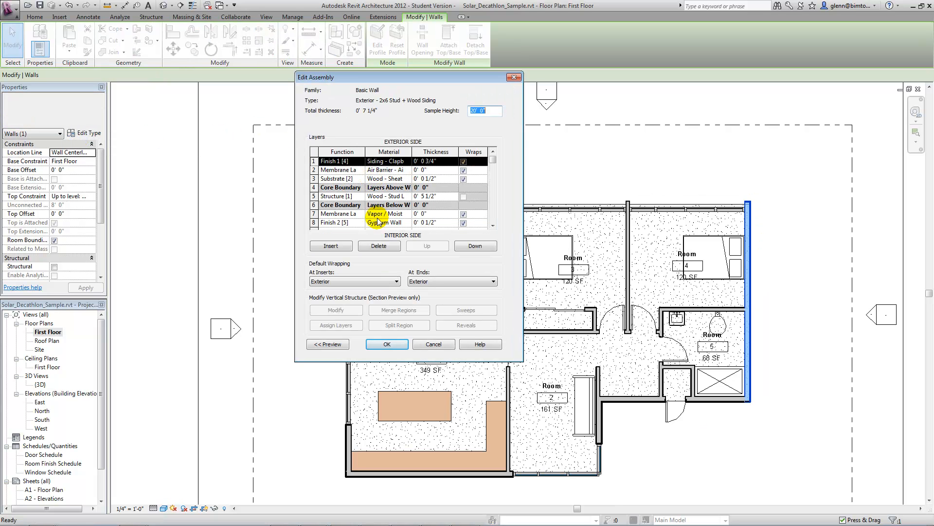
{"action": "left_click", "coordinate": [412, 151]}
{"action": "left_click_drag", "start_coordinate": [411, 152], "coordinate": [424, 152]}
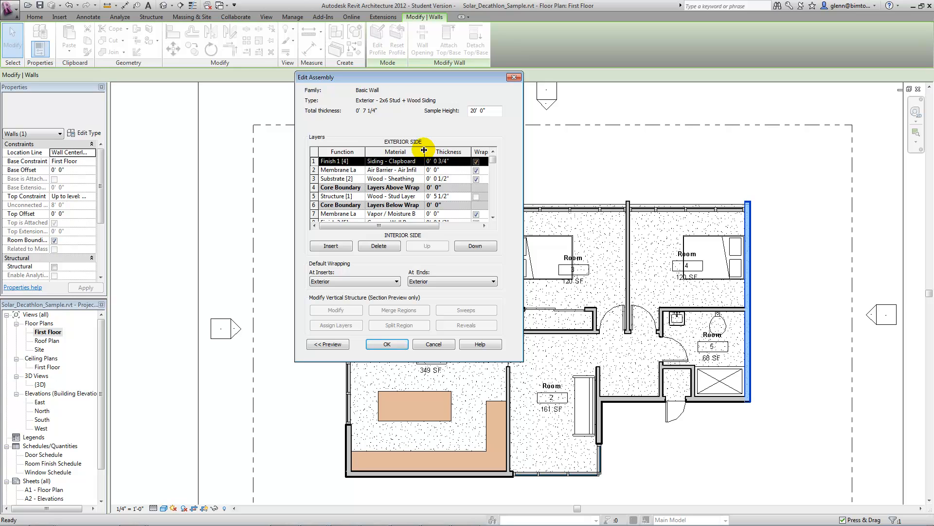
{"action": "left_click", "coordinate": [438, 344]}
{"action": "left_click", "coordinate": [444, 347]}
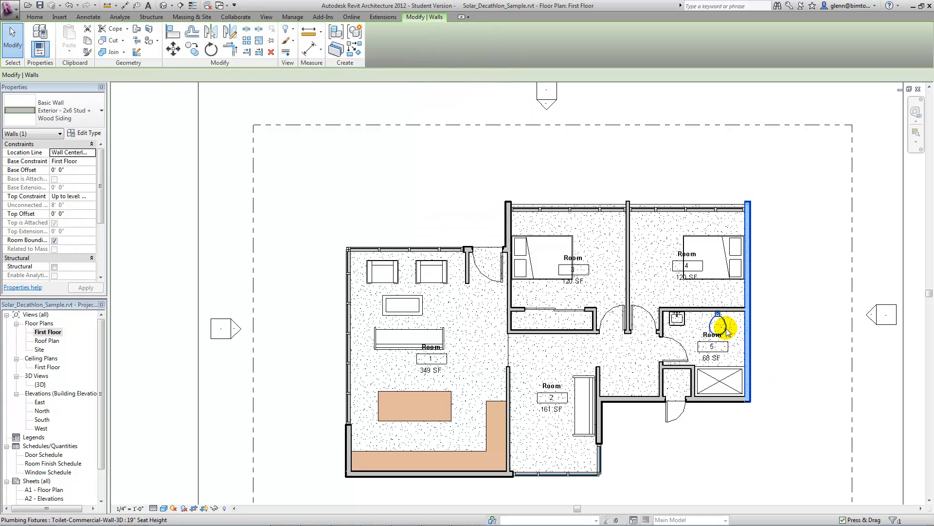
Inspect the sink and toilet in the Room 5 bathroom on the First Floor plan
{"action": "scroll", "coordinate": [793, 344], "scroll_direction": "up", "scroll_amount": 2}
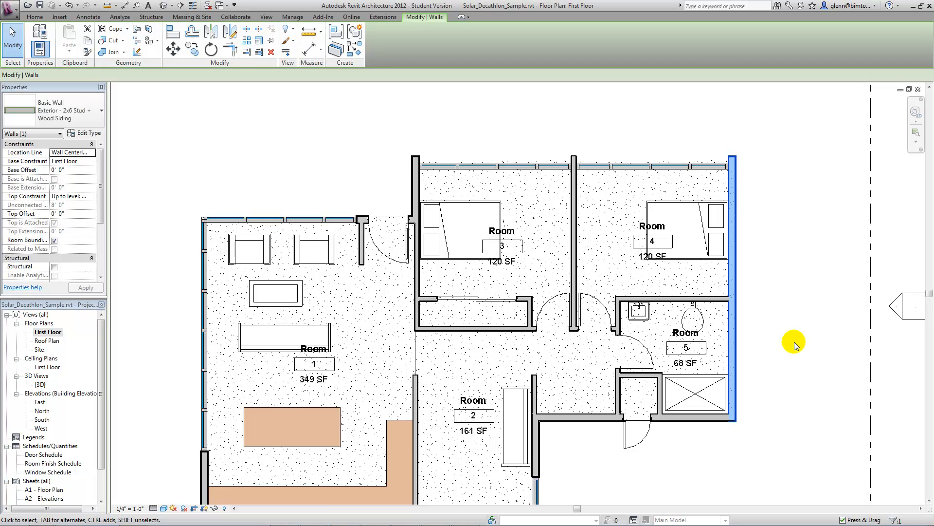
{"action": "scroll", "coordinate": [794, 343], "scroll_direction": "up", "scroll_amount": 1}
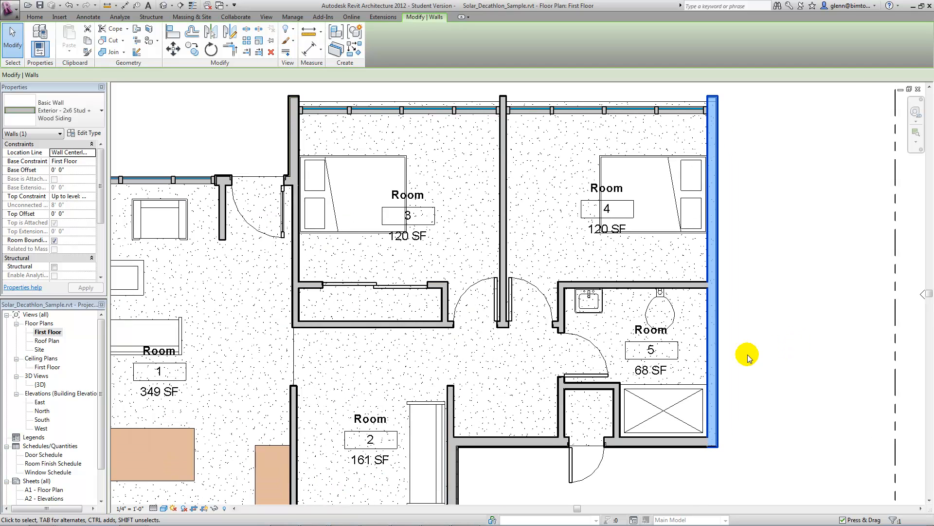
{"action": "left_click", "coordinate": [598, 317]}
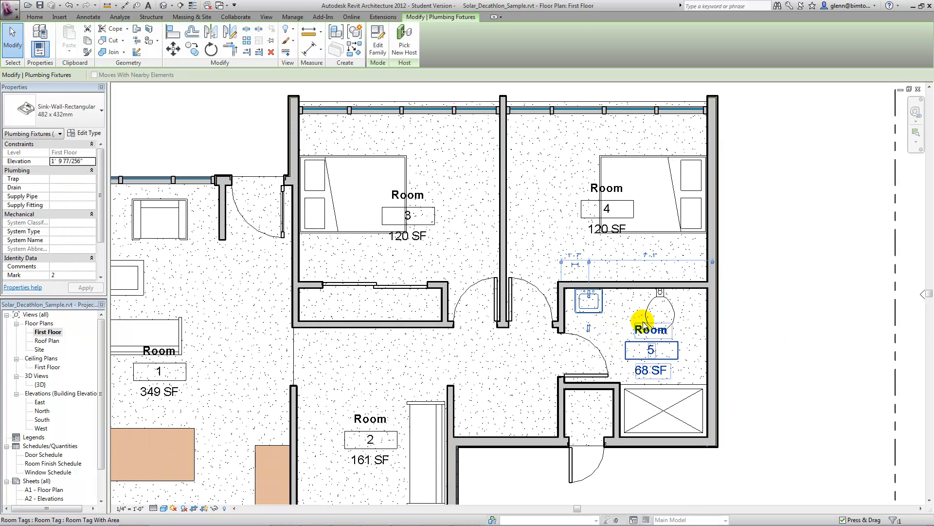
{"action": "left_click", "coordinate": [656, 314]}
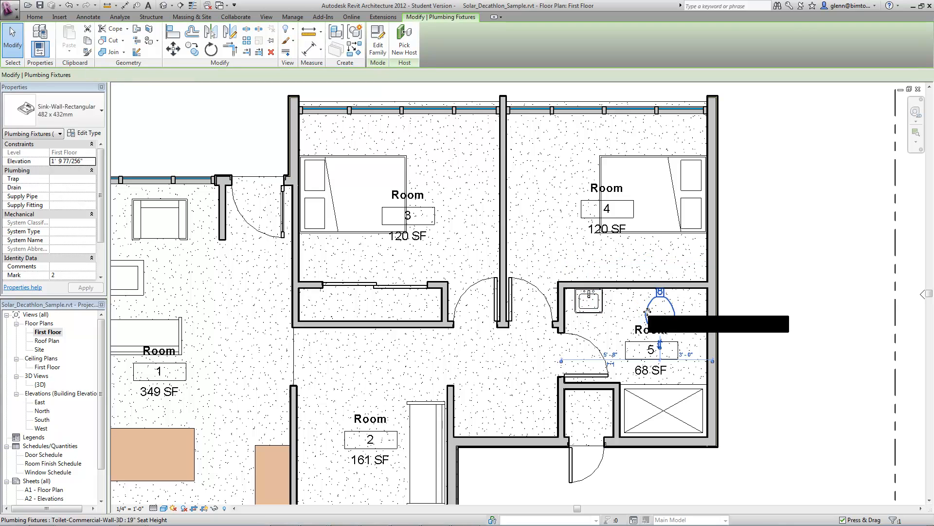
{"action": "left_click", "coordinate": [589, 308]}
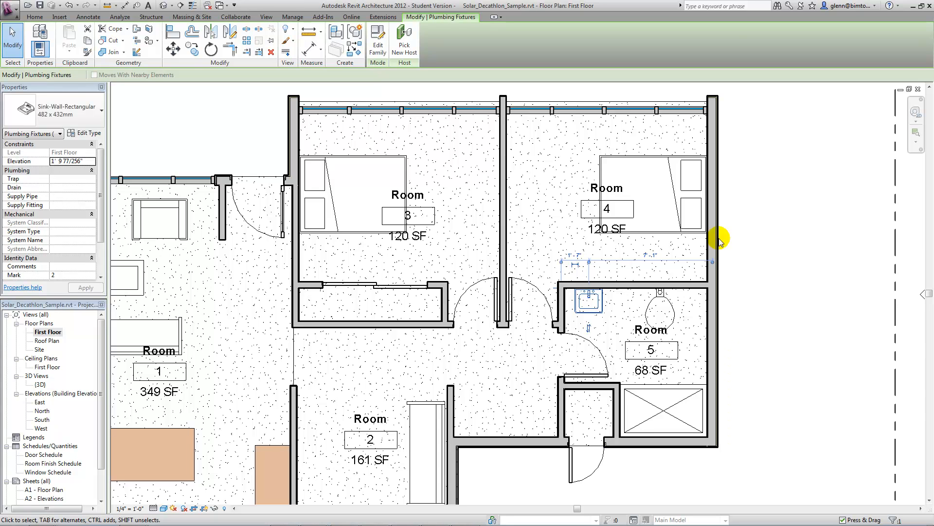
Turn on the section box for the {3D} view
{"action": "double_click", "coordinate": [41, 384]}
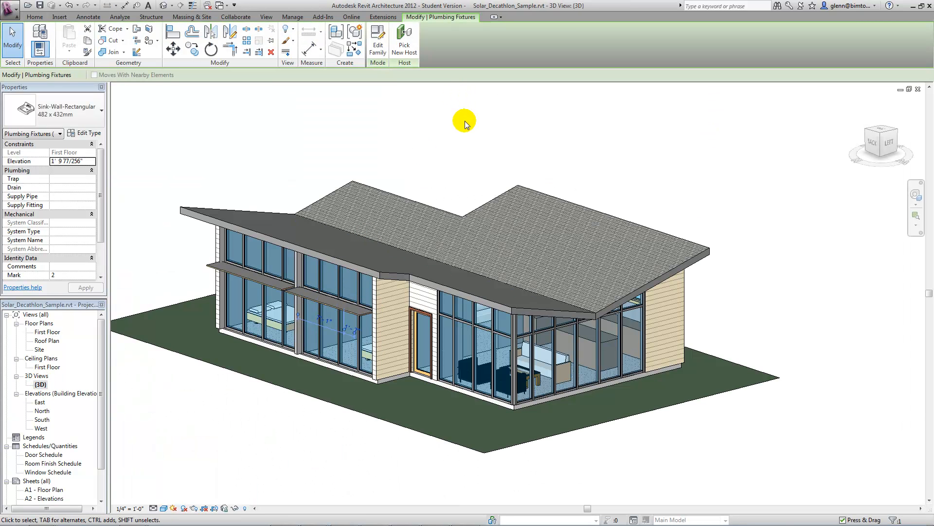
{"action": "scroll", "coordinate": [467, 119], "scroll_direction": "down", "scroll_amount": 2}
{"action": "mouse_move", "coordinate": [101, 238]}
{"action": "left_mouse_down"}
{"action": "mouse_move", "coordinate": [102, 278]}
{"action": "mouse_move", "coordinate": [103, 256]}
{"action": "left_mouse_up"}
{"action": "left_click", "coordinate": [178, 225]}
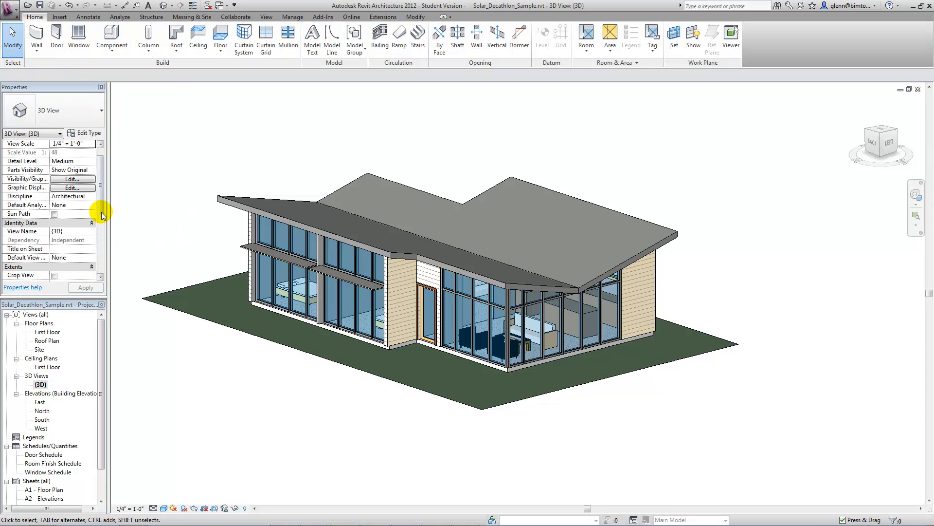
{"action": "left_click_drag", "start_coordinate": [101, 203], "coordinate": [100, 236]}
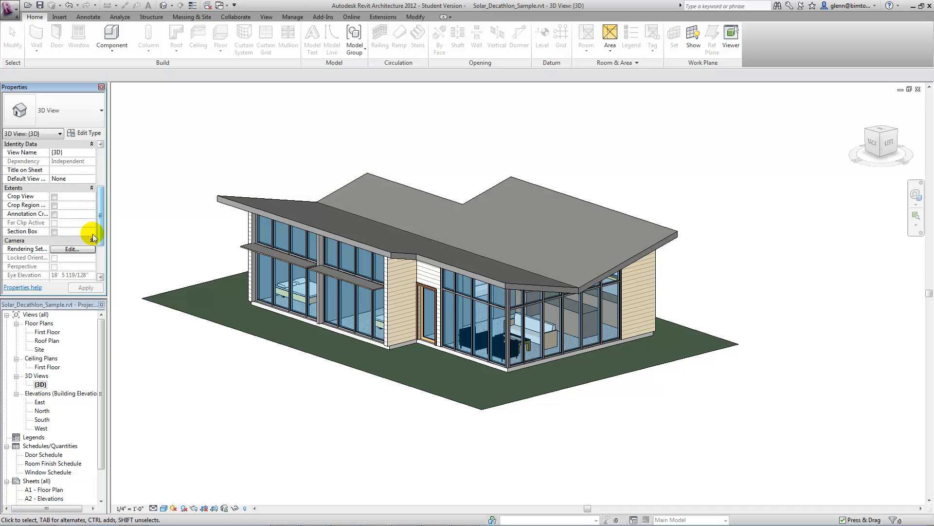
{"action": "left_click", "coordinate": [54, 232]}
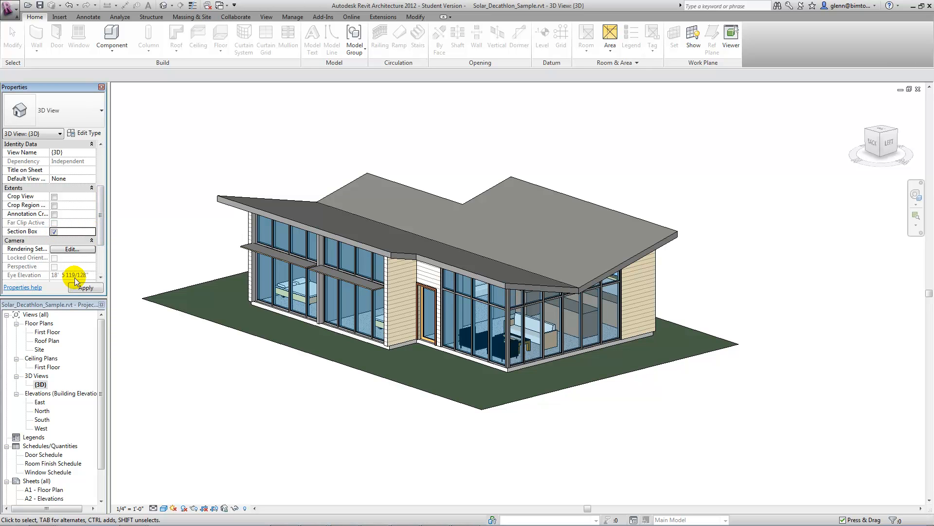
{"action": "left_click", "coordinate": [85, 288]}
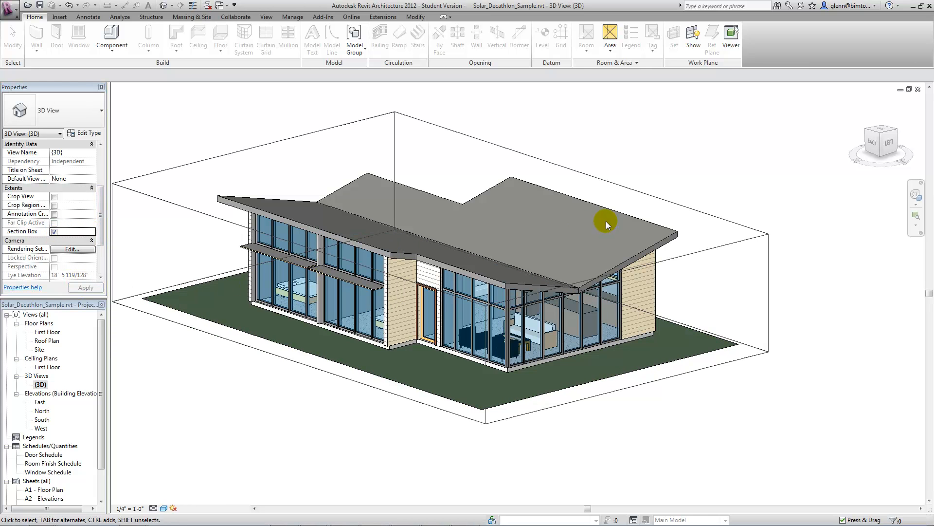
Pull the section box face in past the living room's glazed end wall to cut the house open and view its interior
{"action": "left_click", "coordinate": [746, 227]}
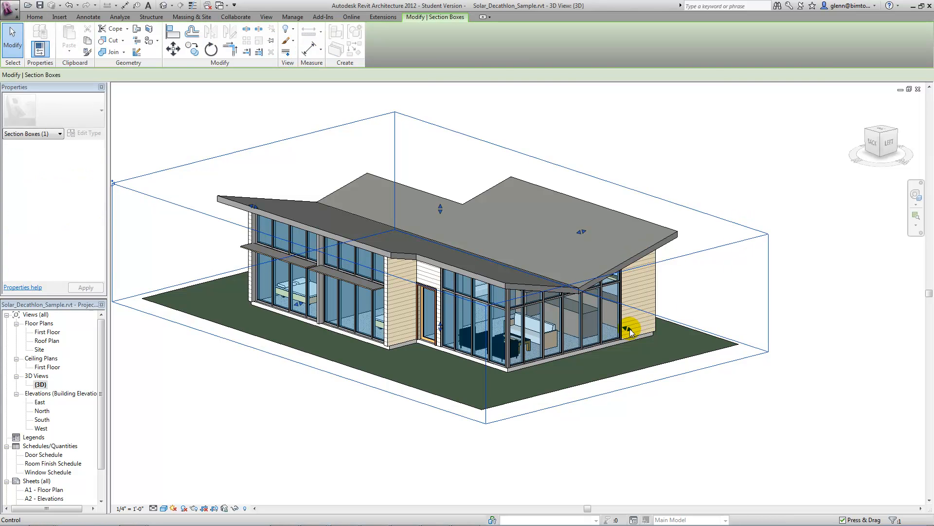
{"action": "left_click_drag", "start_coordinate": [623, 327], "coordinate": [551, 301]}
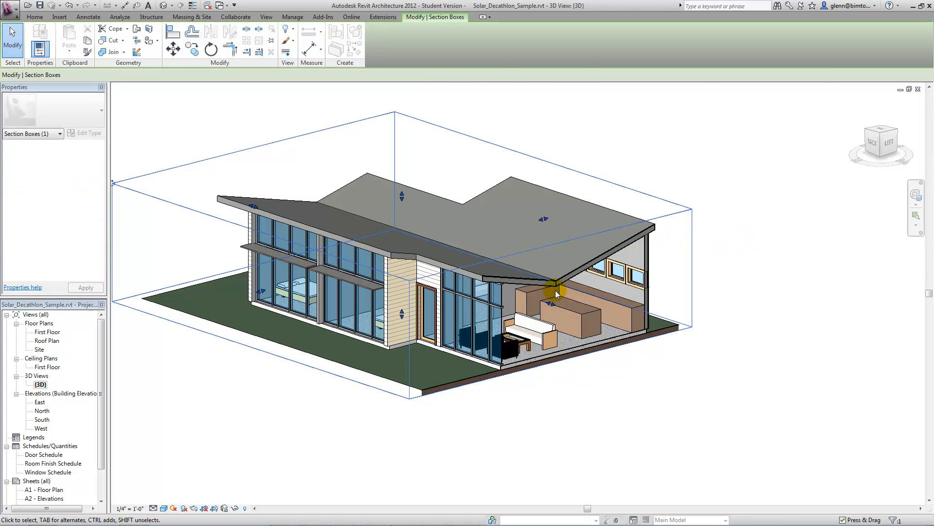
{"action": "left_click", "coordinate": [916, 194]}
{"action": "left_click_drag", "start_coordinate": [804, 297], "coordinate": [826, 303]}
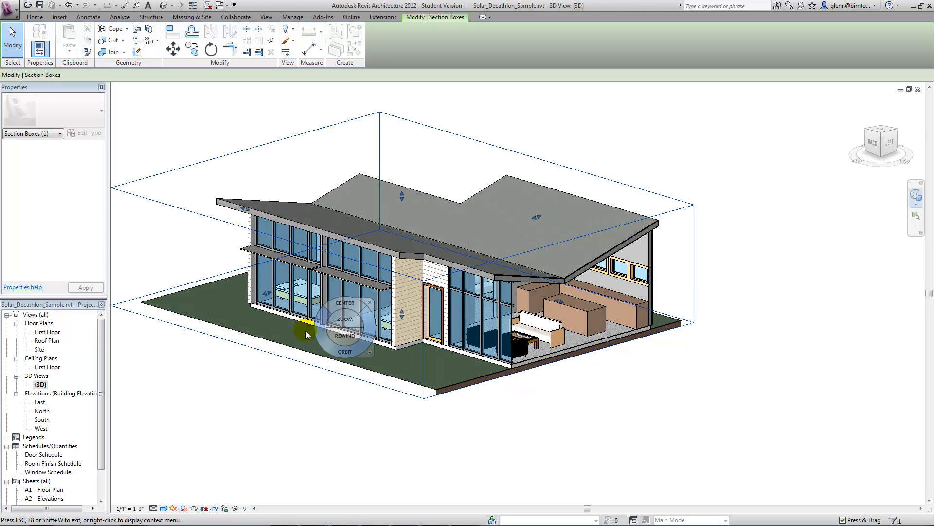
Create a perspective camera view on the First Floor plan from the kitchen corner, aimed diagonally across the living room's armchairs
{"action": "double_click", "coordinate": [49, 332]}
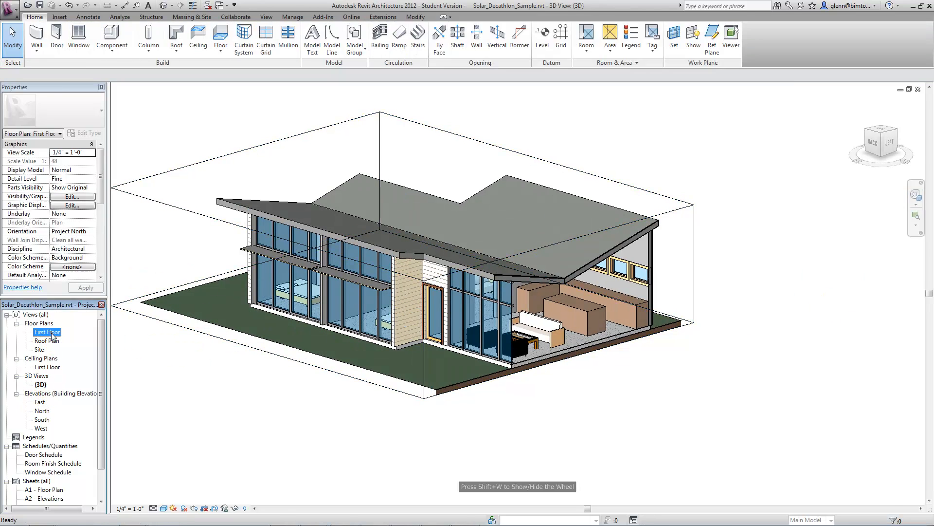
{"action": "scroll", "coordinate": [123, 356], "scroll_direction": "down", "scroll_amount": 4}
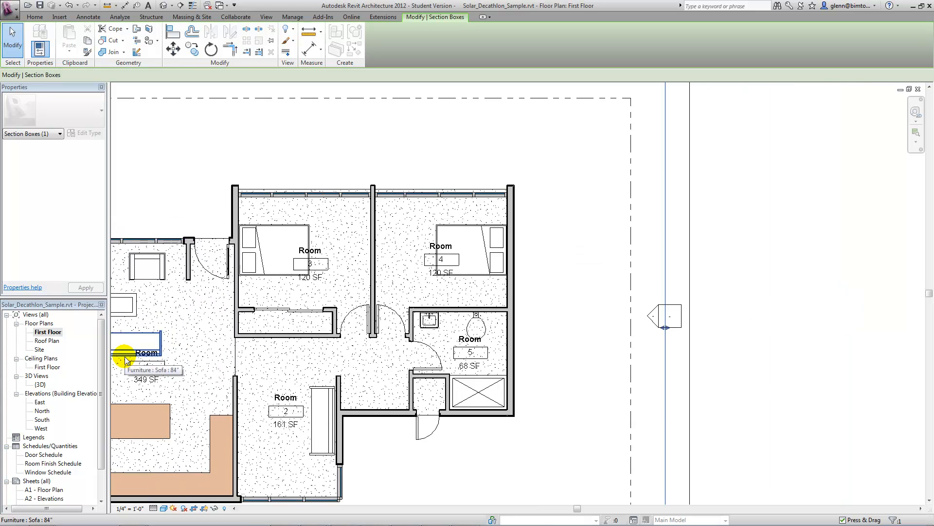
{"action": "left_click", "coordinate": [266, 17]}
{"action": "left_click", "coordinate": [259, 39]}
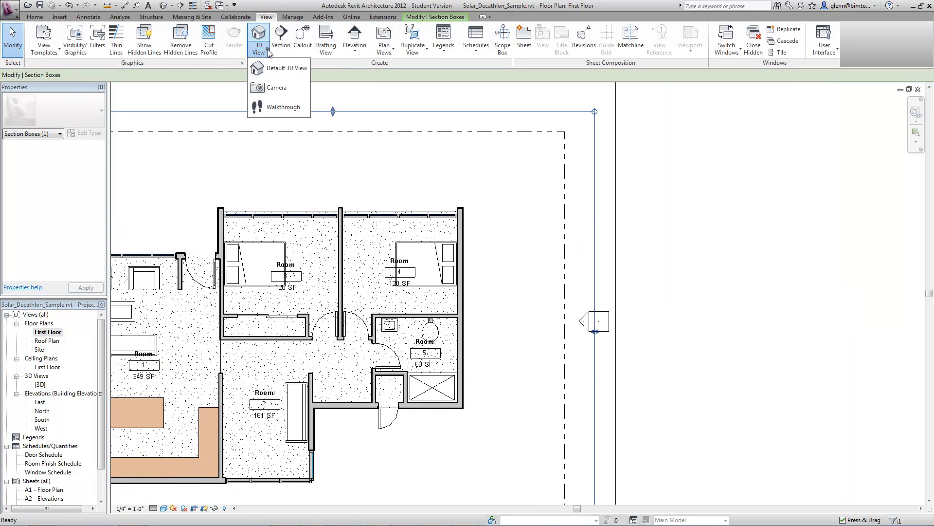
{"action": "left_click", "coordinate": [268, 88]}
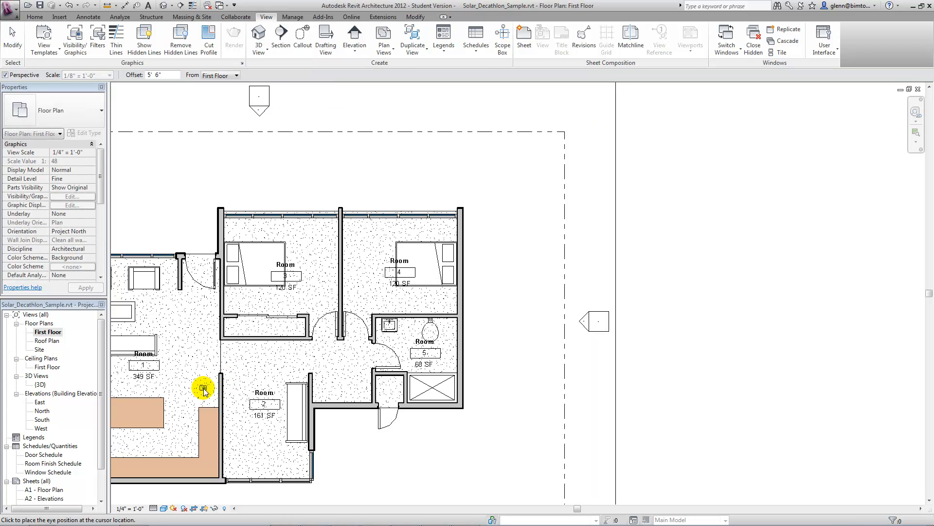
{"action": "left_click", "coordinate": [193, 447]}
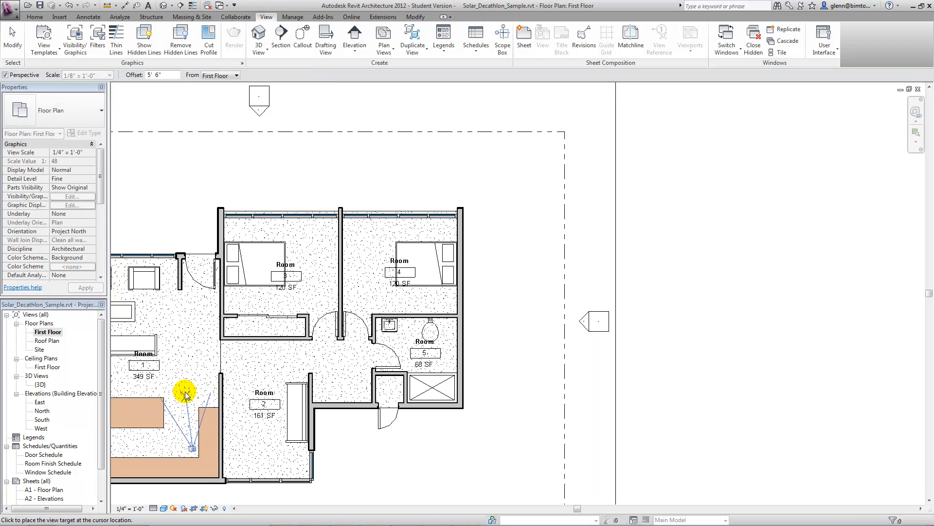
{"action": "left_click", "coordinate": [113, 231]}
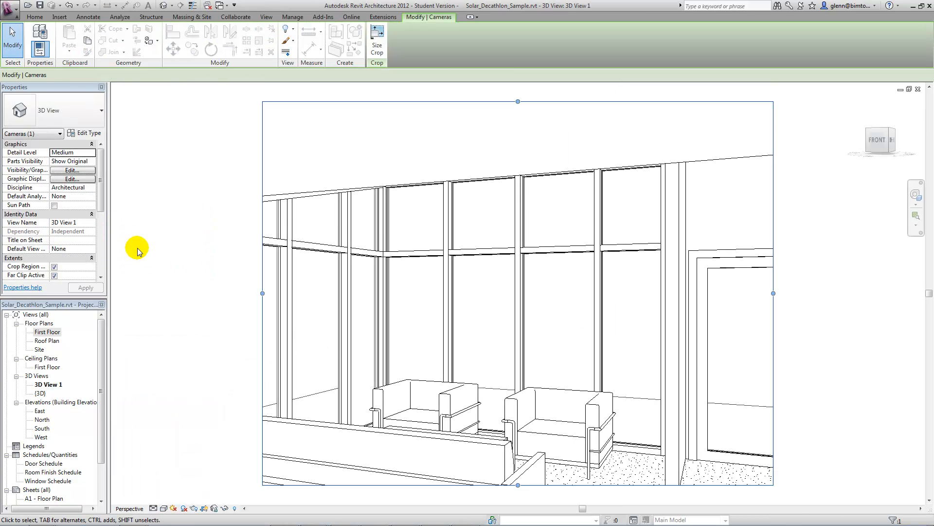
Enlarge the camera view's crop region on all four sides to take in more of the living room and the whole entry door
{"action": "scroll", "coordinate": [302, 350], "scroll_direction": "down", "scroll_amount": 2}
{"action": "left_click_drag", "start_coordinate": [279, 316], "coordinate": [196, 316]}
{"action": "left_click_drag", "start_coordinate": [383, 425], "coordinate": [383, 482]}
{"action": "left_click_drag", "start_coordinate": [383, 206], "coordinate": [383, 169]}
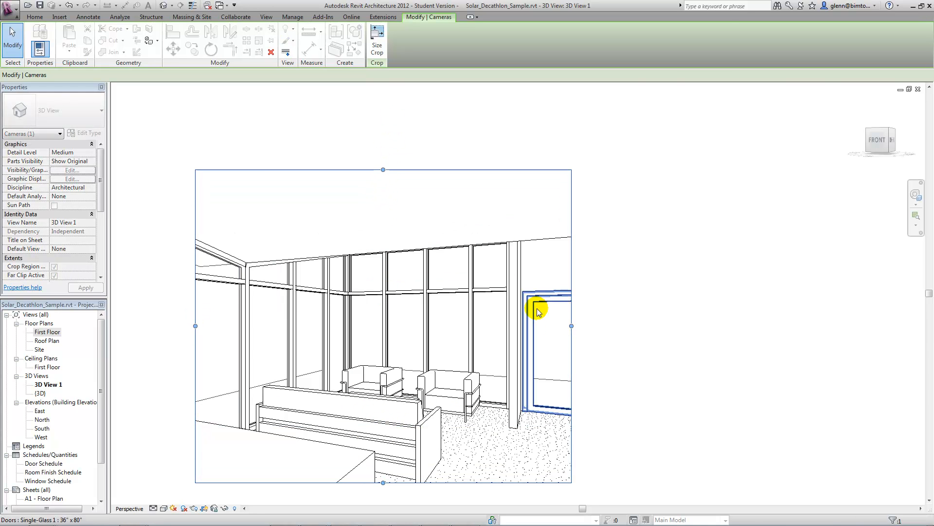
{"action": "left_click_drag", "start_coordinate": [571, 326], "coordinate": [621, 325]}
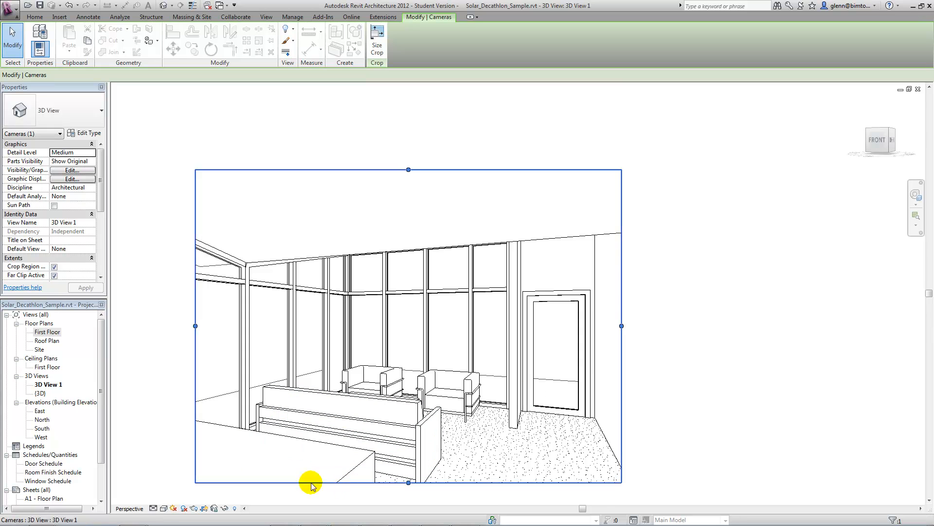
Try the Shaded visual style on the camera view and settle on Consistent Colors
{"action": "left_click", "coordinate": [164, 508]}
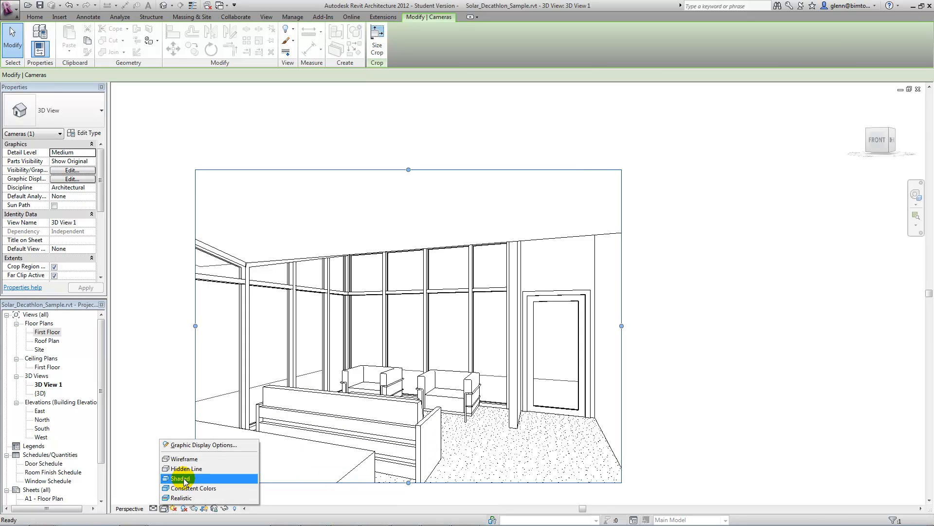
{"action": "left_click", "coordinate": [184, 478]}
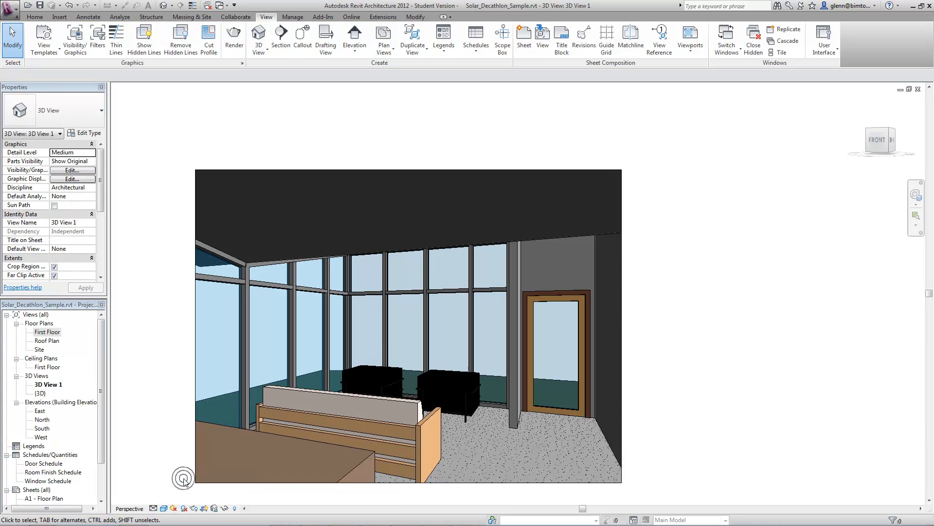
{"action": "left_click", "coordinate": [166, 510]}
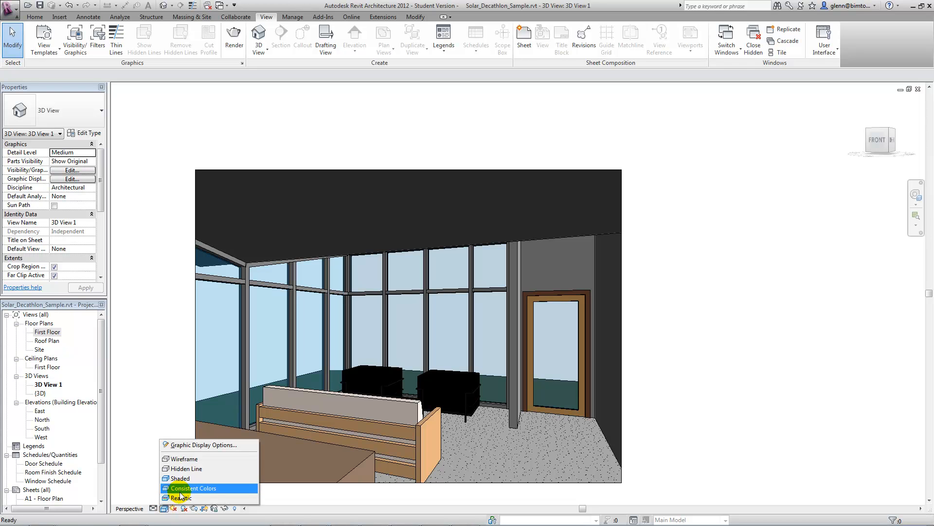
{"action": "left_click", "coordinate": [182, 490]}
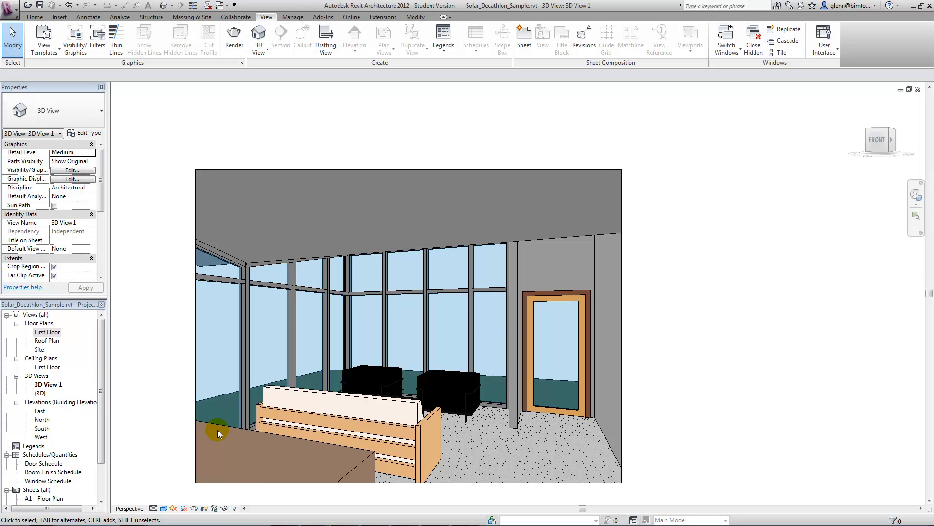
{"action": "key", "text": "alt+Tab"}
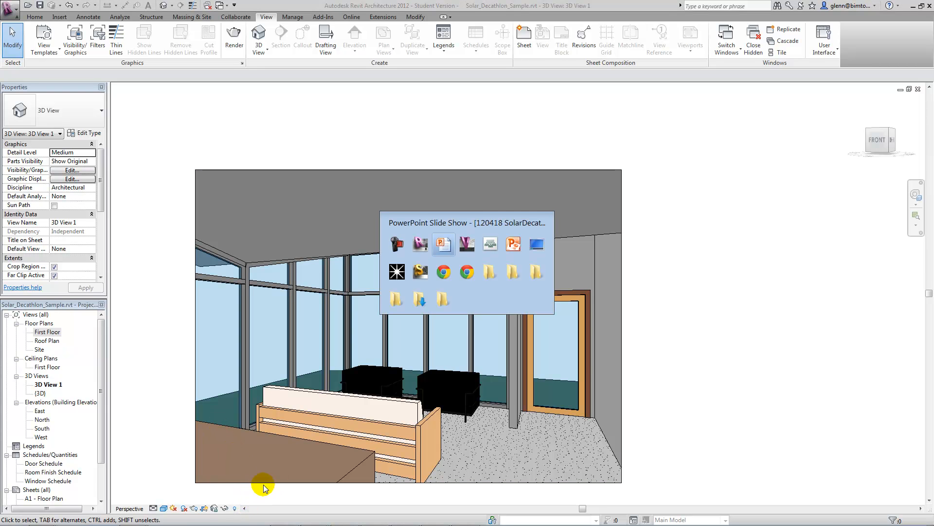
{"action": "key", "text": "alt+Tab"}
{"action": "key", "text": "alt+Tab"}
{"action": "key", "text": "alt+Tab"}
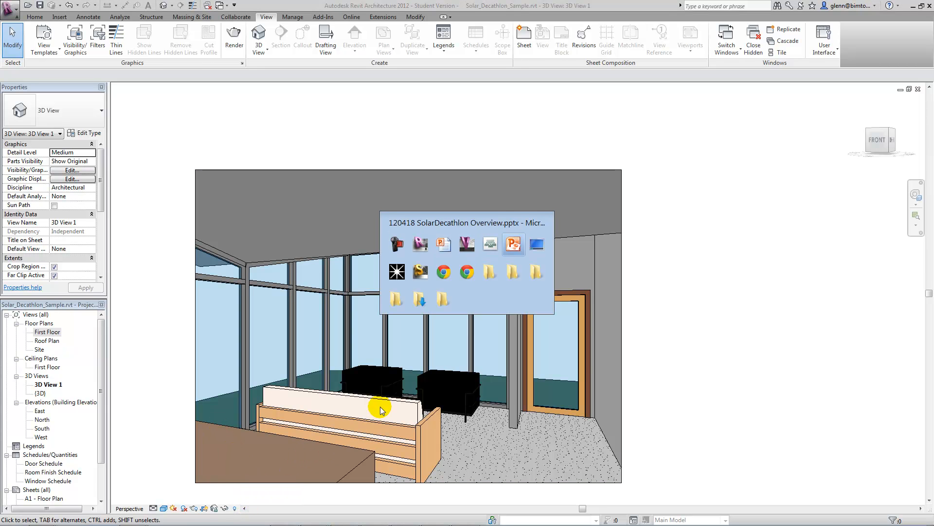
{"action": "key", "text": "alt+Tab"}
{"action": "key", "text": "alt+Tab"}
{"action": "key", "text": "alt+Tab"}
{"action": "key", "text": "alt+Tab"}
{"action": "key", "text": "alt+Tab"}
{"action": "key", "text": "alt+Tab"}
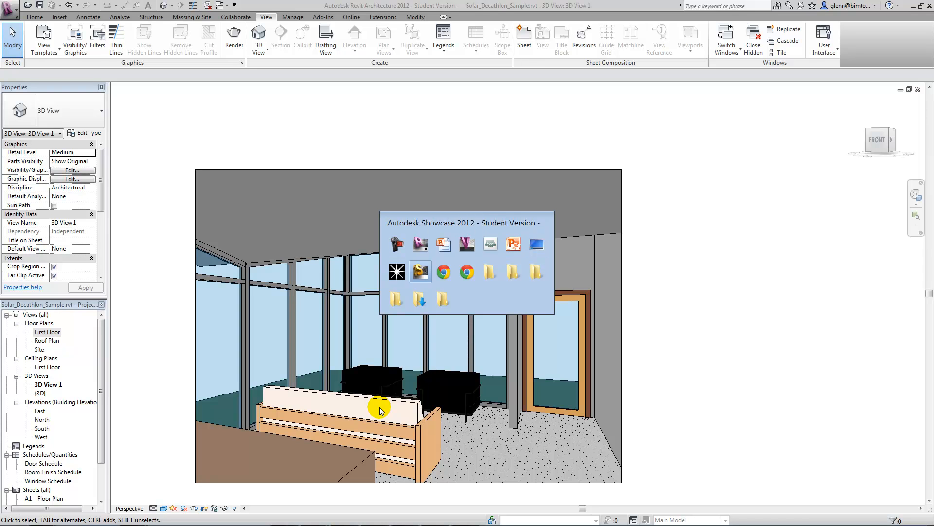
{"action": "key", "text": "alt+Tab"}
{"action": "key", "text": "alt+Tab"}
{"action": "key", "text": "alt+Tab"}
{"action": "key", "text": "alt+Tab"}
{"action": "key", "text": "alt+Tab"}
{"action": "key", "text": "alt+Tab"}
{"action": "key", "text": "alt+Tab"}
{"action": "key", "text": "alt+Tab"}
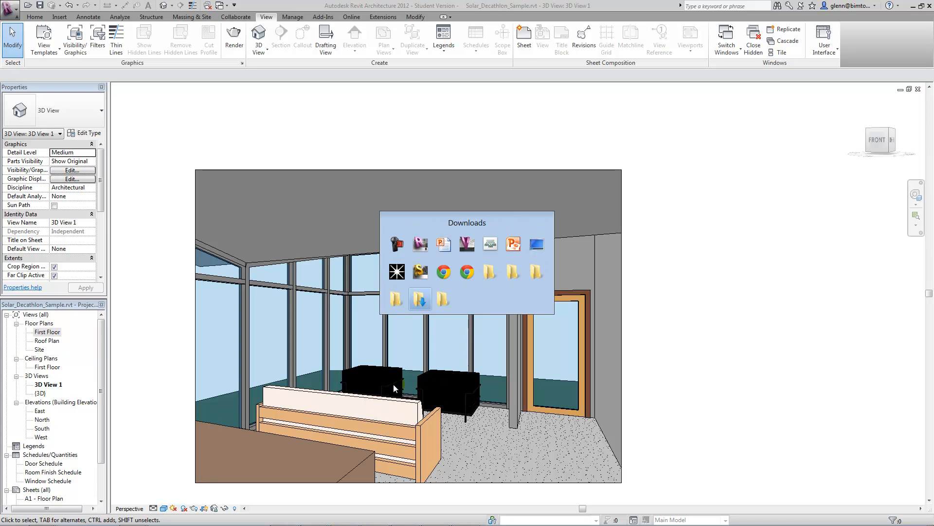
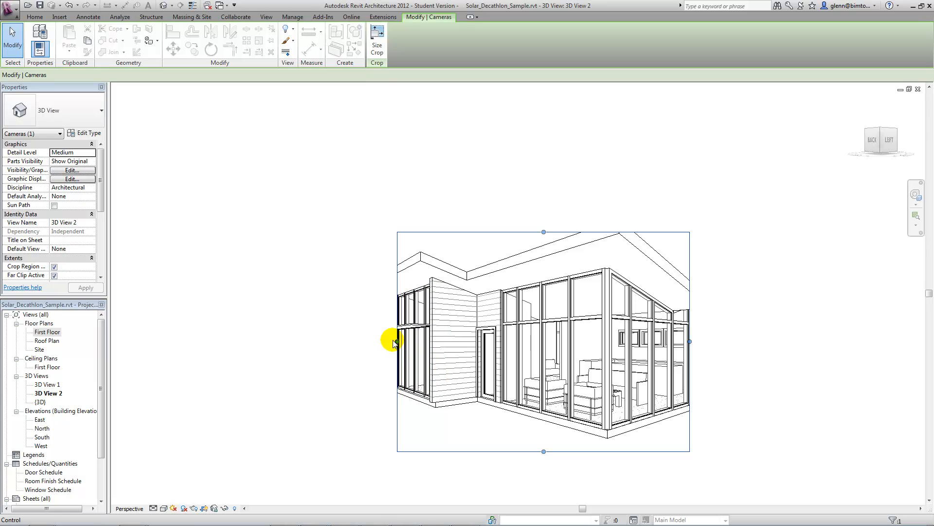
Enlarge the exterior camera view's crop region on both sides and upward to take in the whole house and roof
{"action": "left_click_drag", "start_coordinate": [397, 341], "coordinate": [323, 343]}
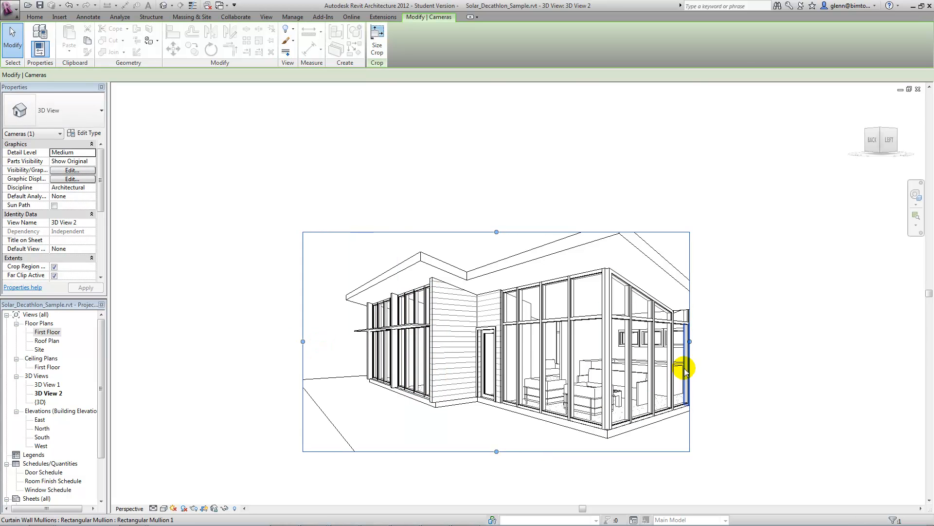
{"action": "left_click_drag", "start_coordinate": [689, 343], "coordinate": [806, 341]}
{"action": "left_click_drag", "start_coordinate": [555, 233], "coordinate": [555, 193]}
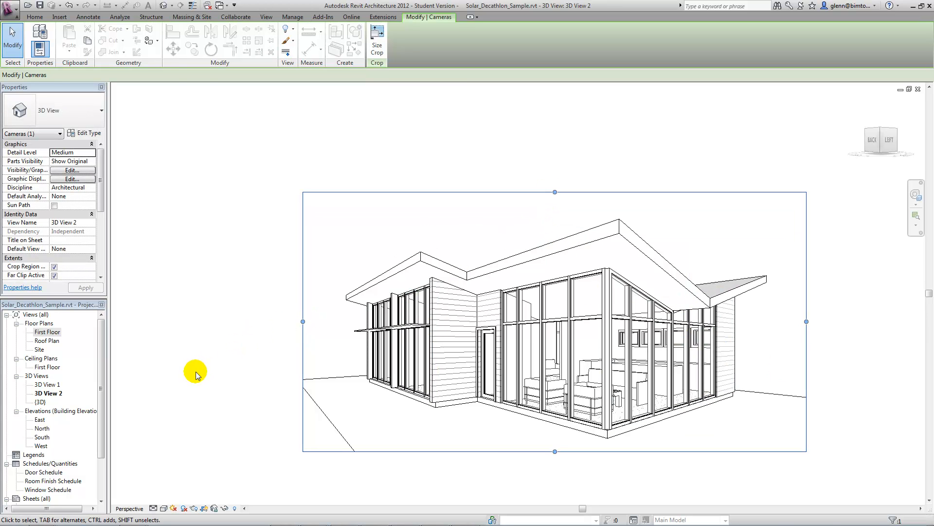
Turn on shadows in the exterior camera view, try the Shaded visual style and settle on Realistic
{"action": "left_click", "coordinate": [186, 508]}
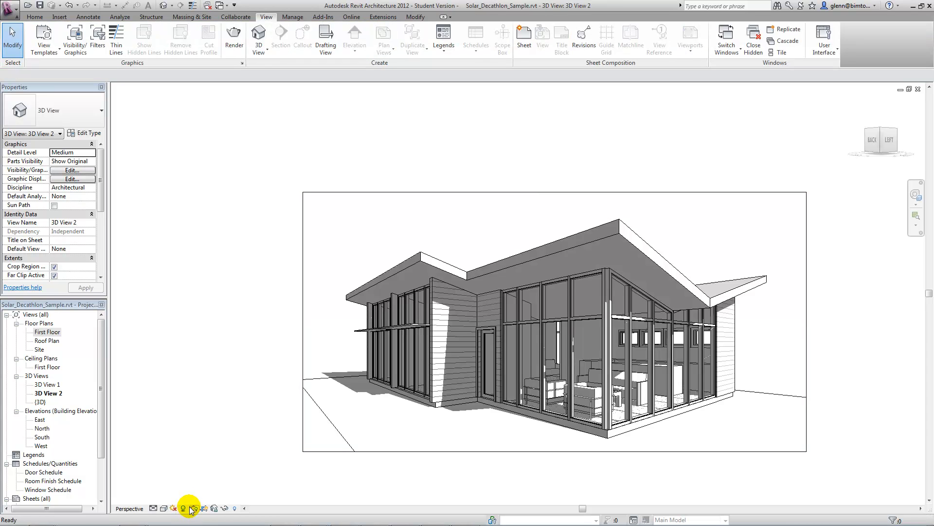
{"action": "left_click", "coordinate": [163, 508]}
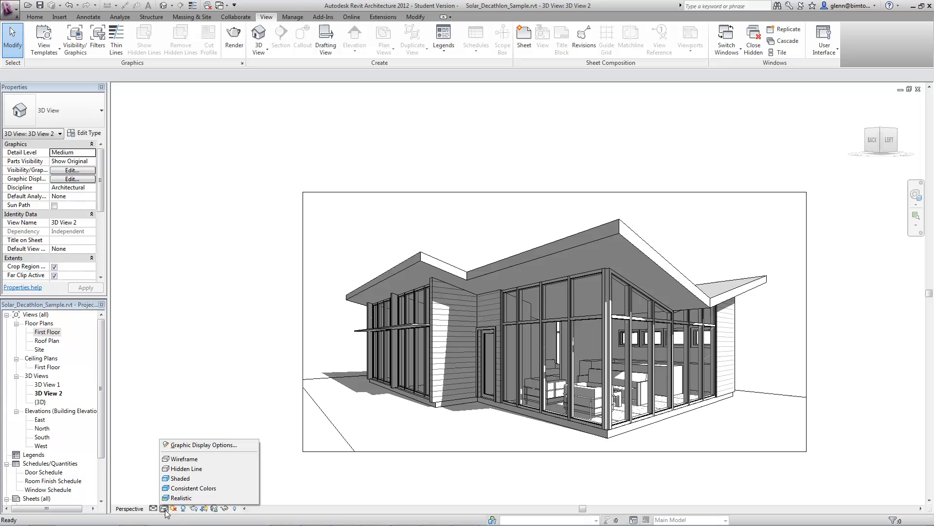
{"action": "left_click", "coordinate": [180, 479]}
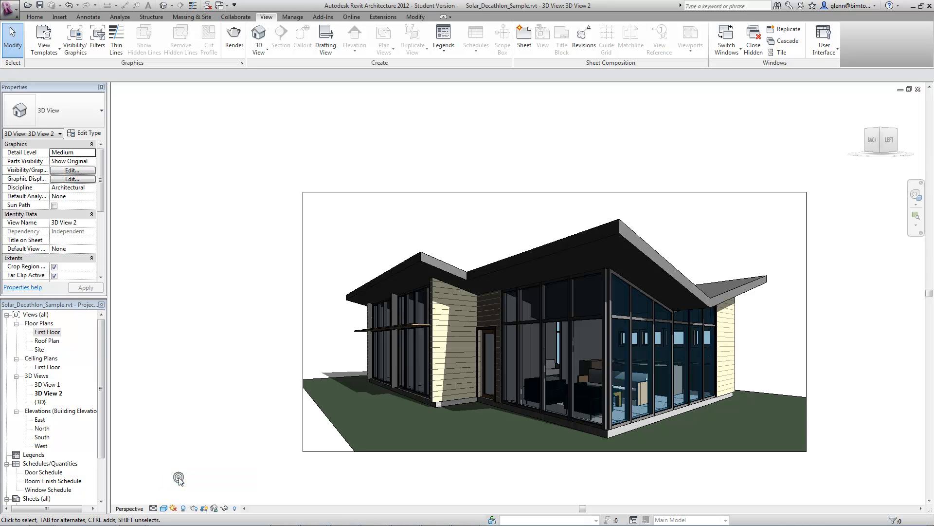
{"action": "left_click", "coordinate": [164, 509]}
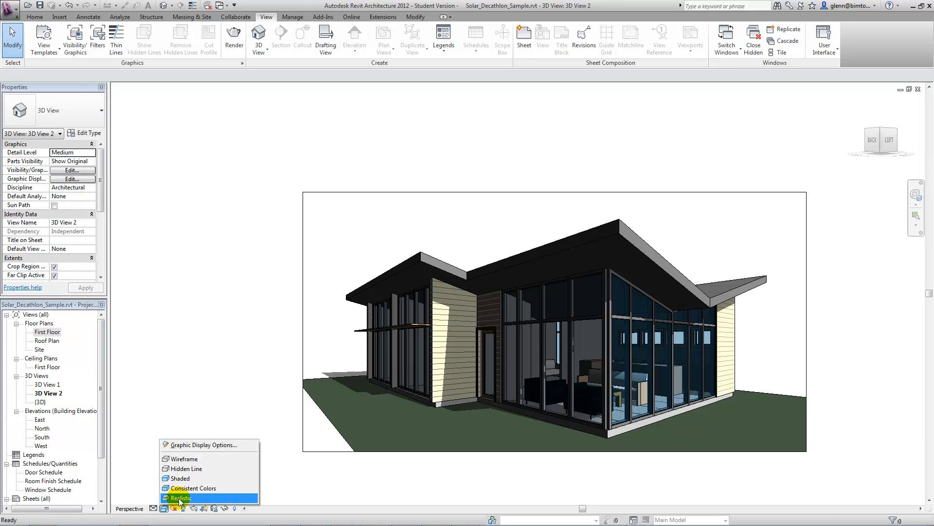
{"action": "left_click", "coordinate": [180, 498]}
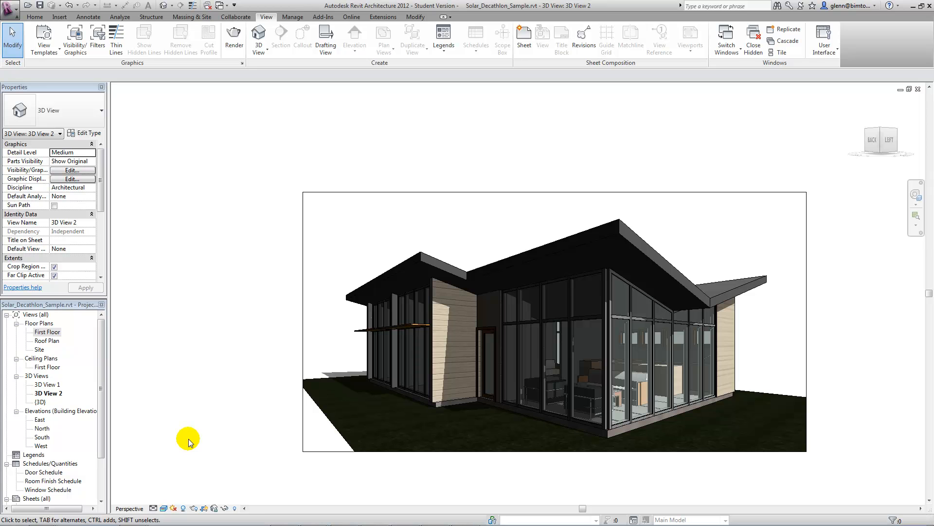
Examine the wood siding beside the entry door up close and orbit the house to see its roof and glazed corner
{"action": "scroll", "coordinate": [570, 289], "scroll_direction": "down", "scroll_amount": 1}
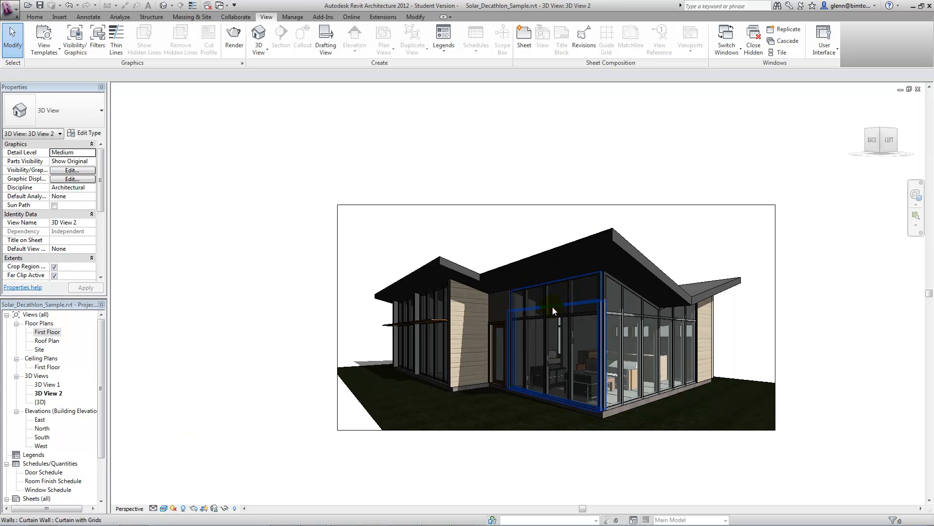
{"action": "scroll", "coordinate": [518, 320], "scroll_direction": "up", "scroll_amount": 5}
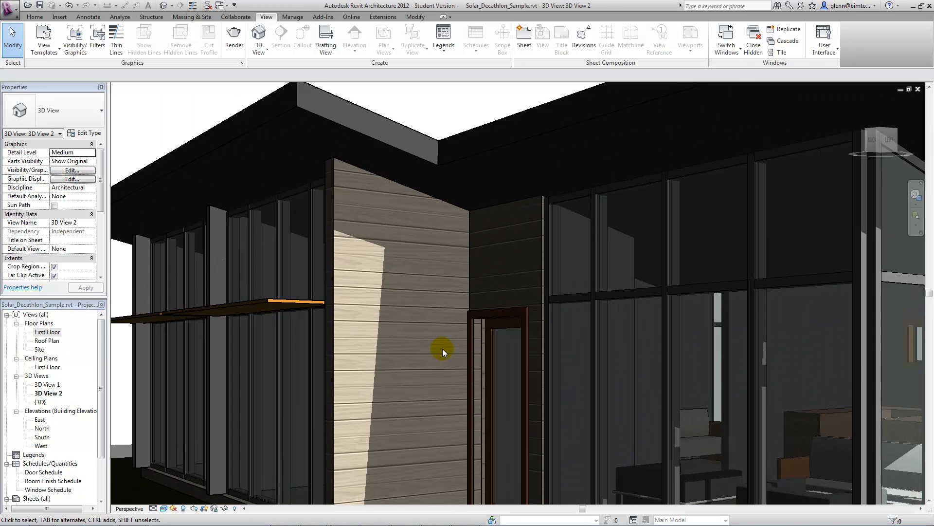
{"action": "scroll", "coordinate": [442, 349], "scroll_direction": "down", "scroll_amount": 5}
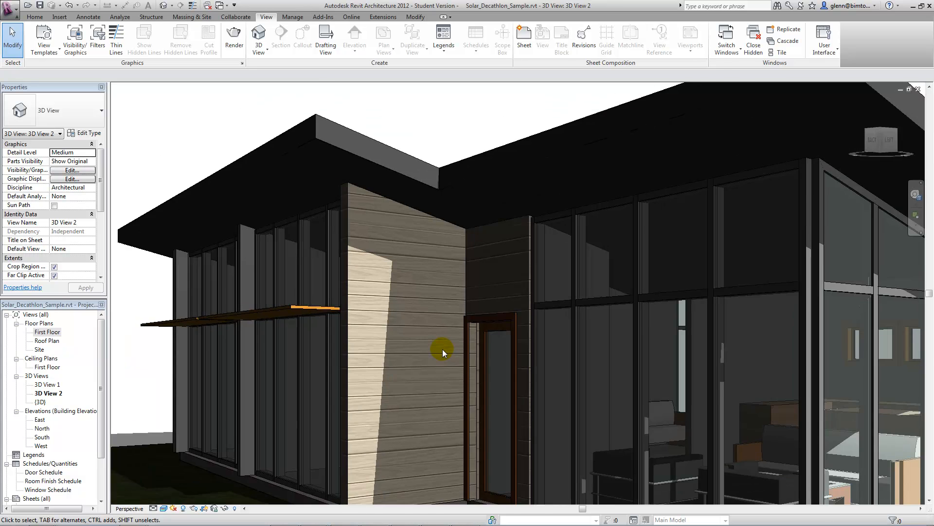
{"action": "scroll", "coordinate": [442, 349], "scroll_direction": "down", "scroll_amount": 2}
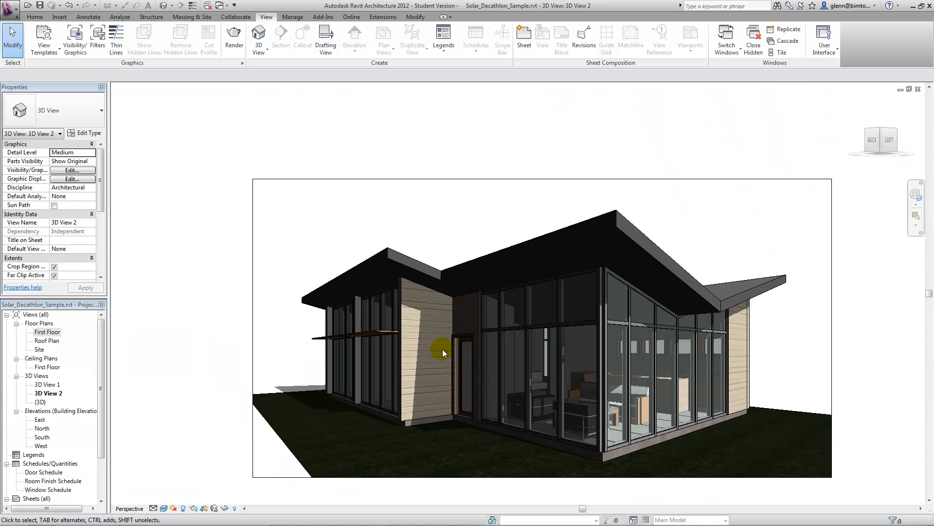
{"action": "left_click", "coordinate": [915, 195]}
{"action": "left_click", "coordinate": [699, 295]}
{"action": "left_click_drag", "start_coordinate": [699, 295], "coordinate": [694, 305]}
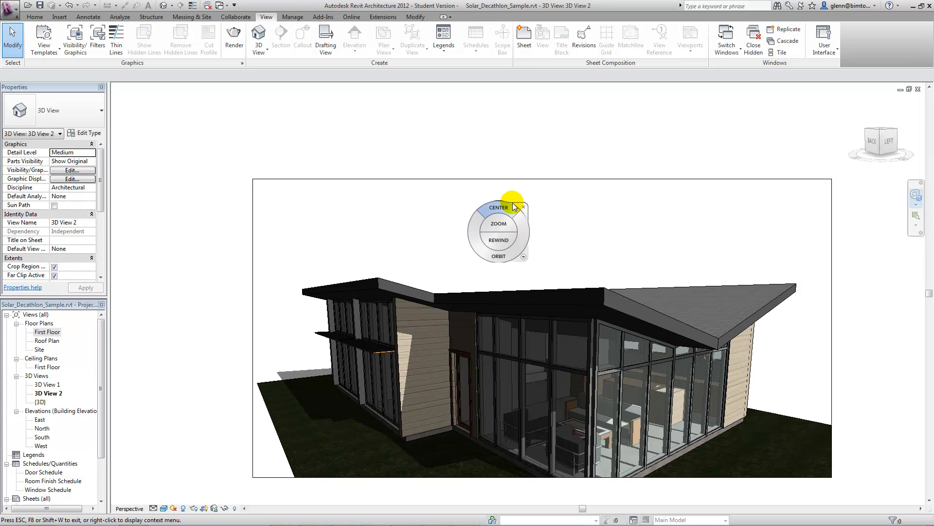
{"action": "left_click_drag", "start_coordinate": [700, 282], "coordinate": [638, 294]}
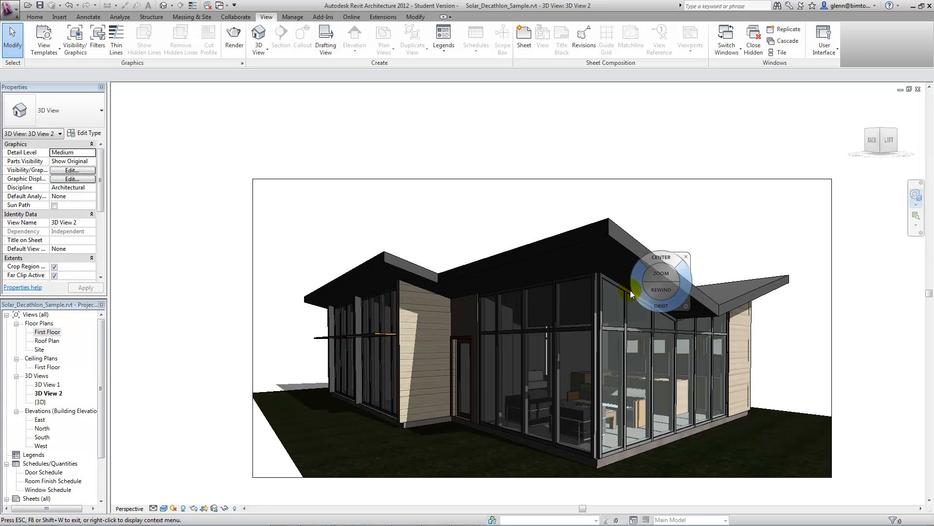
Set the exterior camera view's background to Gradient in the Graphic Display Options and apply it
{"action": "left_click", "coordinate": [165, 508]}
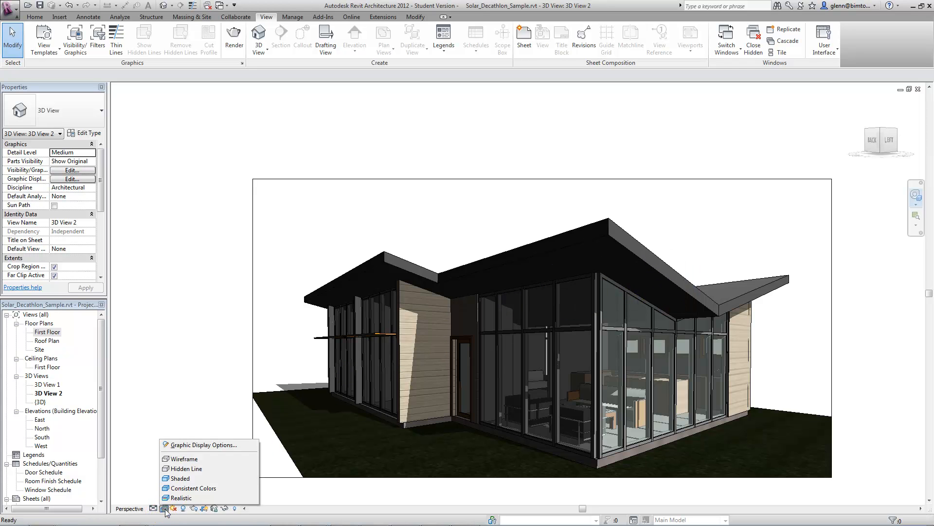
{"action": "left_click", "coordinate": [184, 445]}
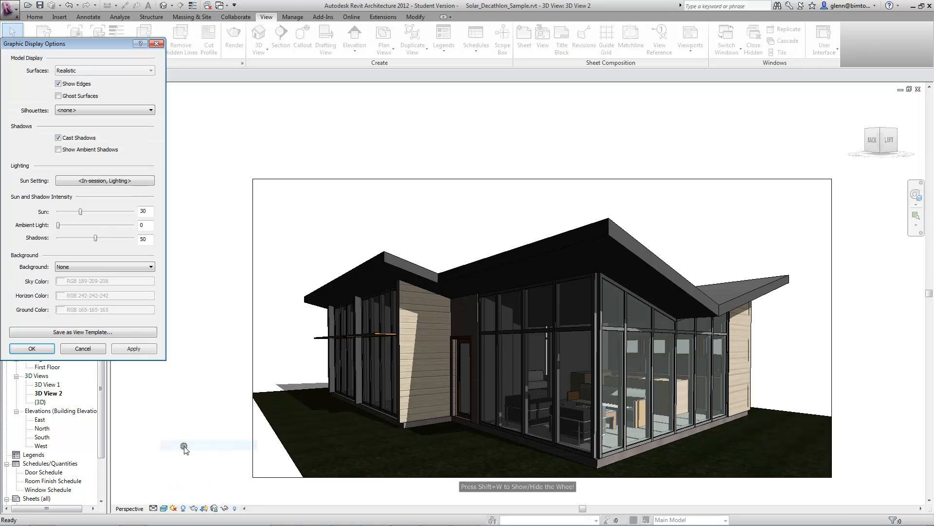
{"action": "left_click", "coordinate": [91, 270]}
{"action": "left_click", "coordinate": [91, 280]}
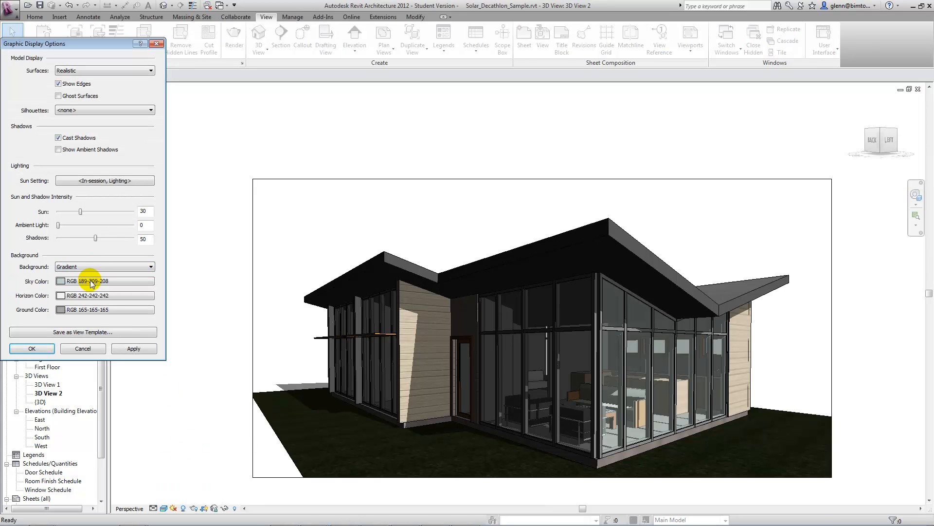
{"action": "left_click", "coordinate": [128, 347]}
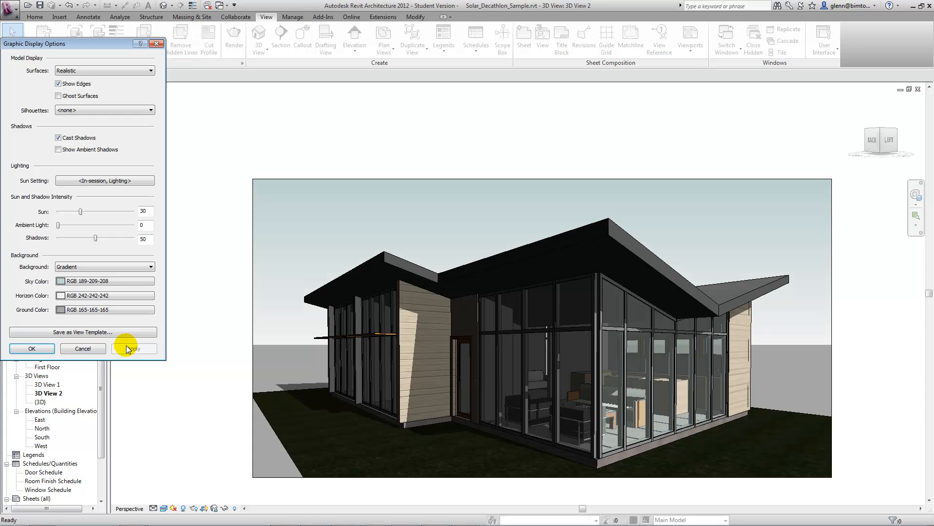
{"action": "left_click", "coordinate": [34, 349]}
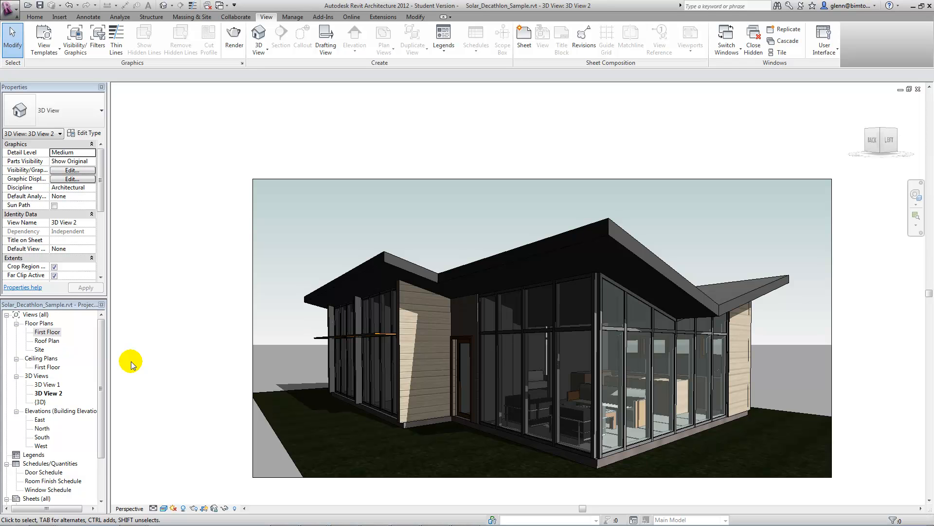
Look up the FBX option among the project's export formats without exporting anything
{"action": "left_click", "coordinate": [17, 13]}
{"action": "mouse_move", "coordinate": [46, 142]}
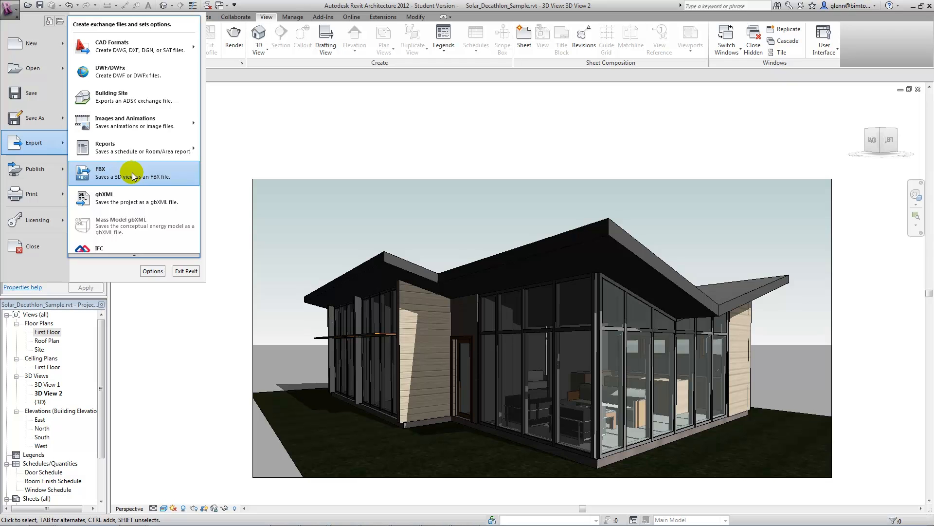
{"action": "left_click", "coordinate": [188, 312]}
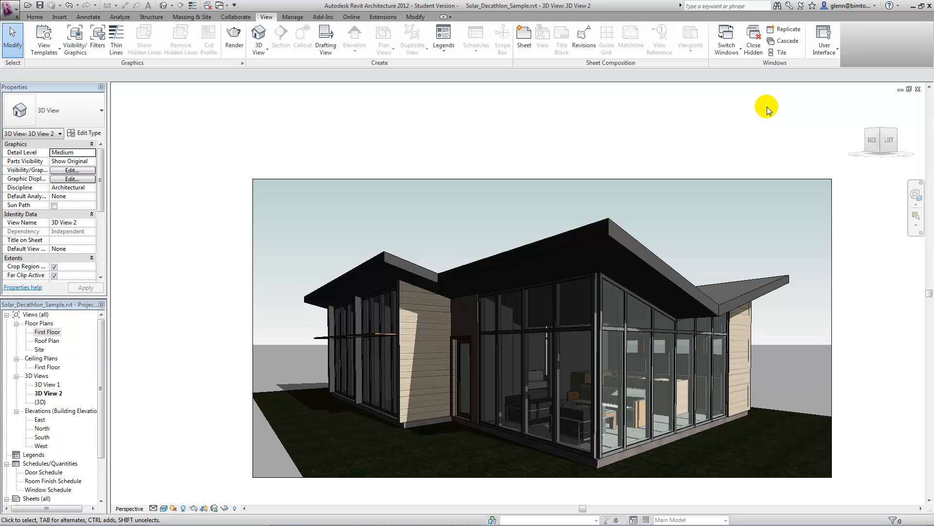
Leave Revit and switch to Autodesk Showcase with the Solar_Decathlon_Sample_Showcase.a3s scene
{"action": "left_click", "coordinate": [914, 9]}
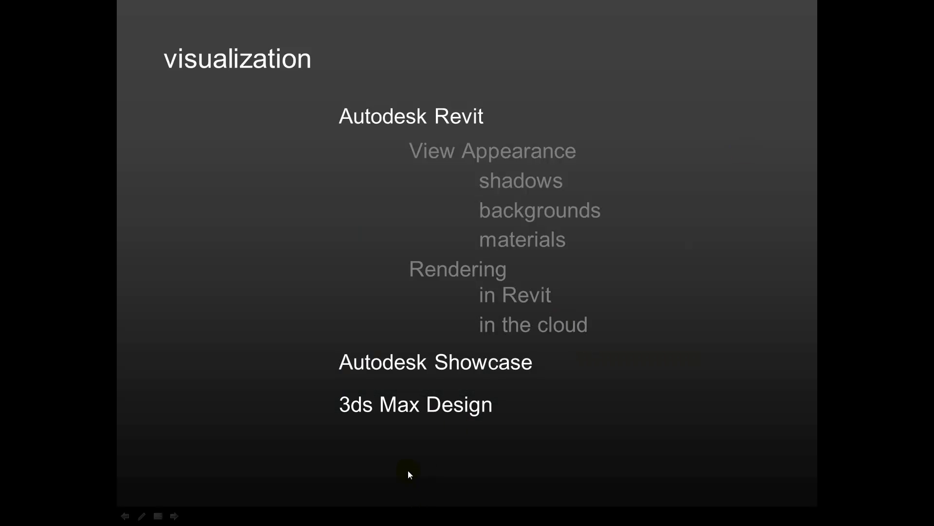
{"action": "key", "text": "alt+Tab"}
{"action": "key", "text": "alt+Tab"}
{"action": "key", "text": "alt+Tab"}
{"action": "key", "text": "alt+Tab"}
{"action": "key", "text": "alt+Tab"}
{"action": "key", "text": "alt+Tab"}
{"action": "key", "text": "alt+Tab"}
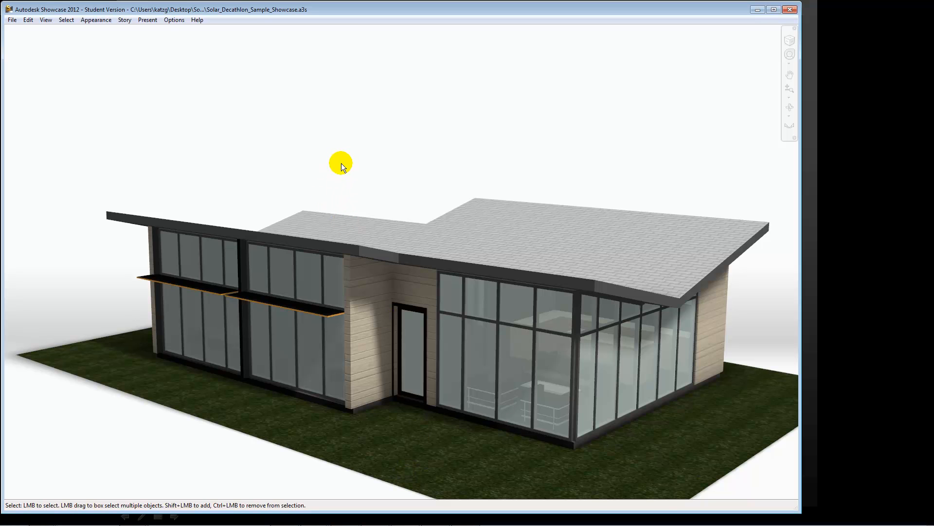
Orbit the house with the steering wheel to view its glazed corner and roof from different angles
{"action": "scroll", "coordinate": [341, 163], "scroll_direction": "down", "scroll_amount": 2}
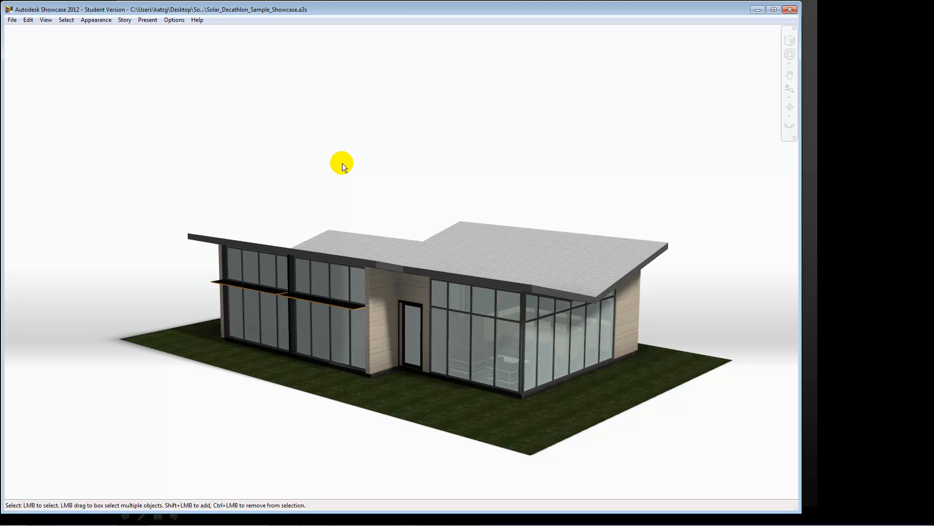
{"action": "key", "text": "shift+w"}
{"action": "left_click_drag", "start_coordinate": [320, 171], "coordinate": [287, 172]}
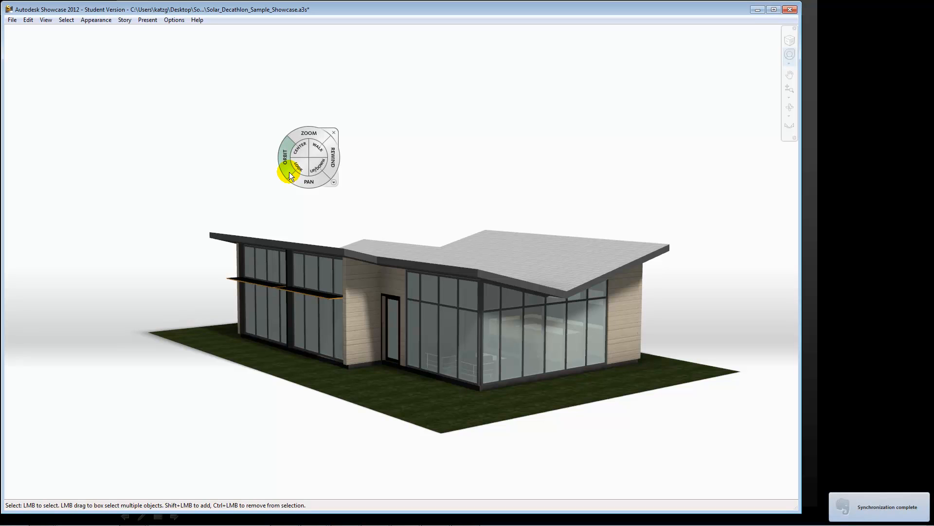
{"action": "left_click_drag", "start_coordinate": [289, 175], "coordinate": [308, 186]}
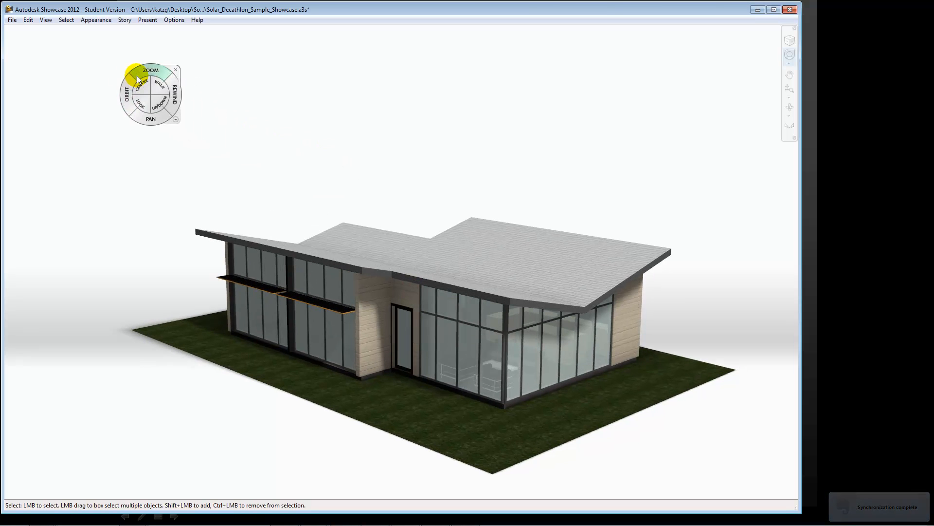
{"action": "key", "text": "shift+w"}
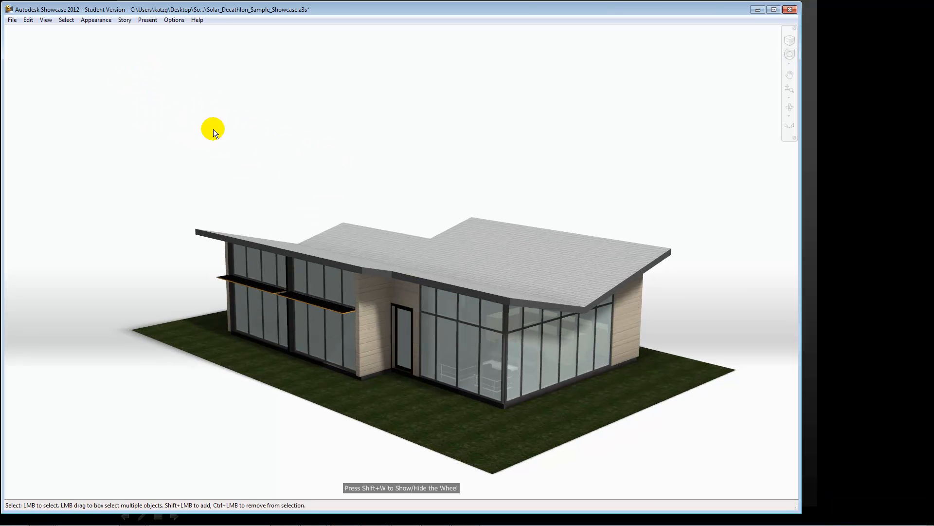
Select all objects that share the wood siding material of the exterior wall beside the entry door
{"action": "left_click", "coordinate": [374, 300]}
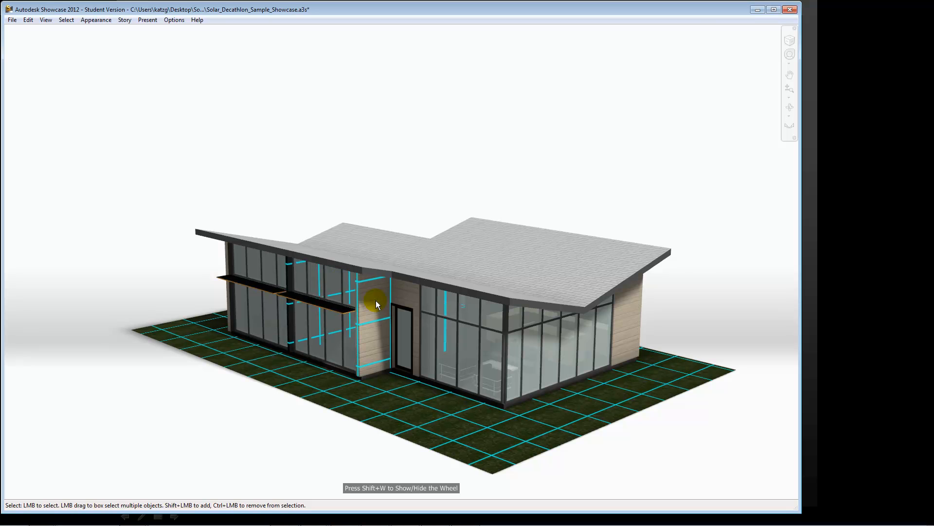
{"action": "left_click", "coordinate": [411, 178]}
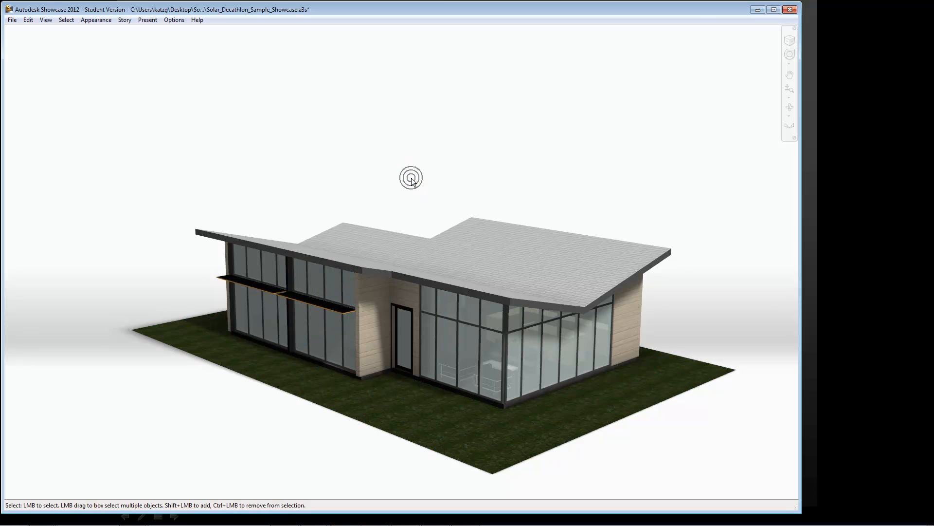
{"action": "left_click", "coordinate": [375, 314]}
{"action": "right_click", "coordinate": [375, 313]}
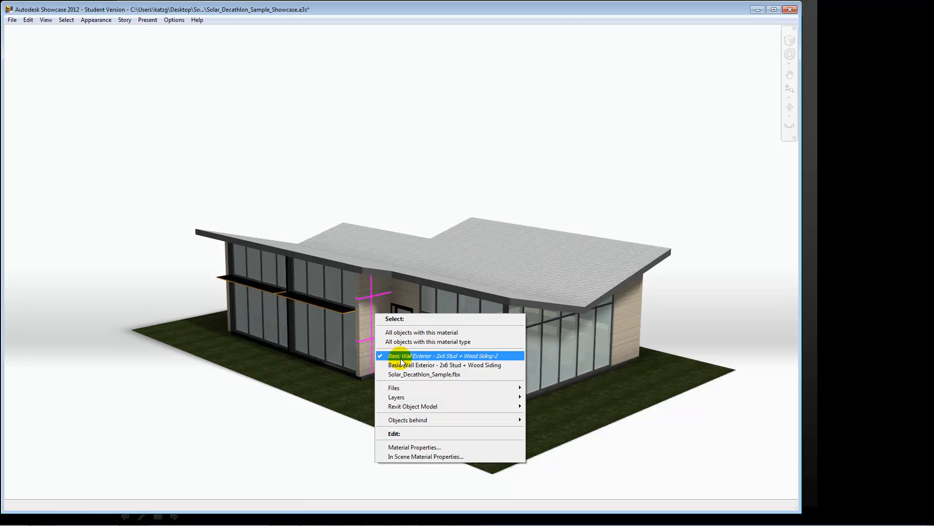
{"action": "left_click", "coordinate": [401, 334]}
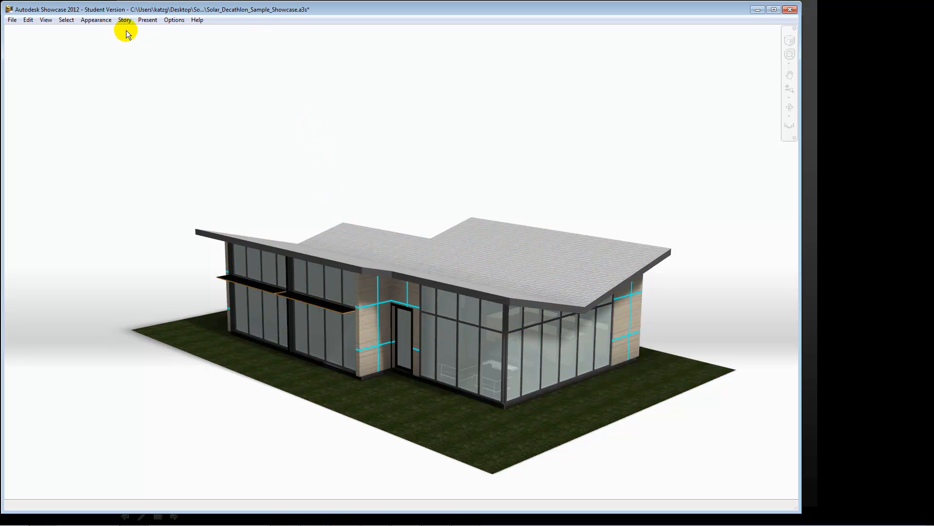
Show the Siding category of the Autodesk Materials in the Material Library
{"action": "left_click", "coordinate": [92, 22]}
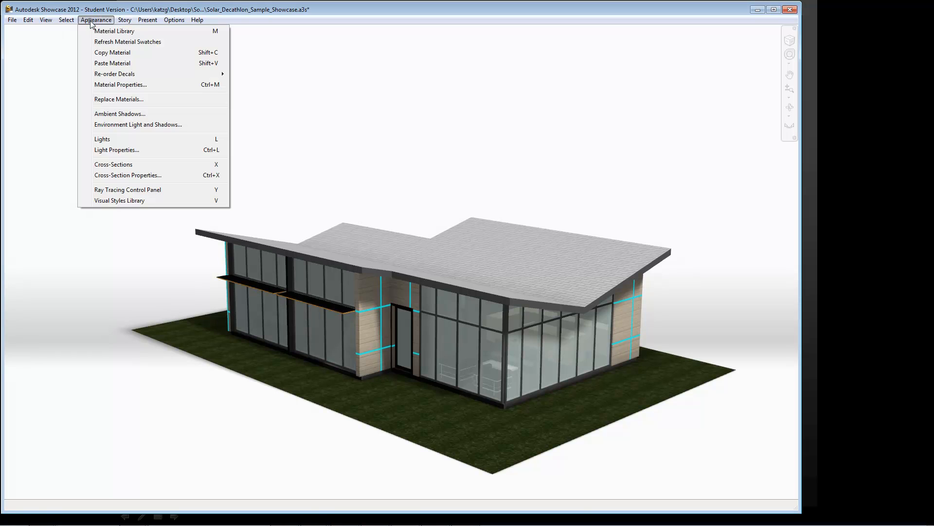
{"action": "left_click", "coordinate": [95, 30]}
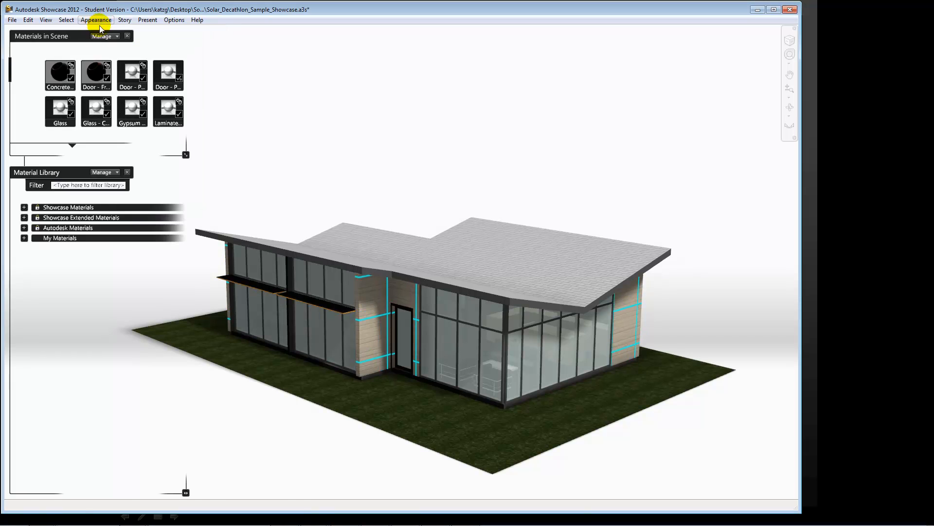
{"action": "left_click", "coordinate": [24, 228]}
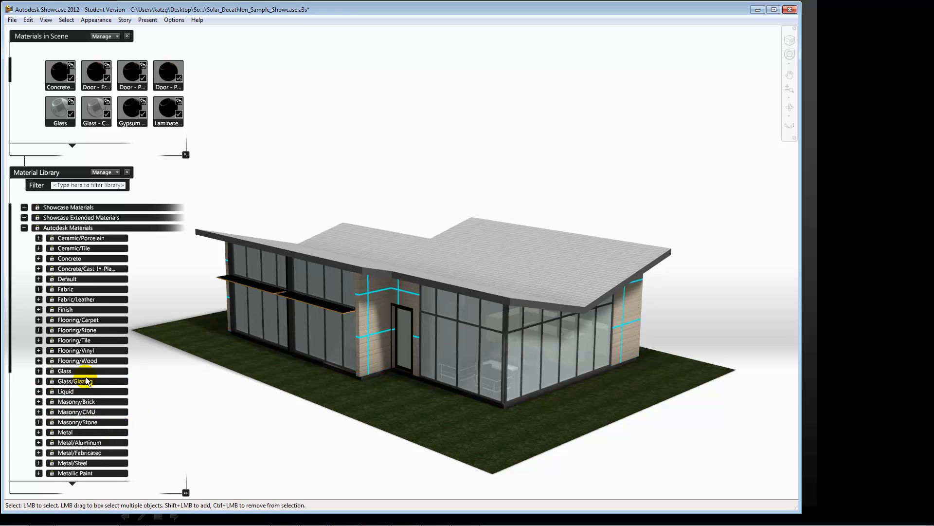
{"action": "scroll", "coordinate": [88, 381], "scroll_direction": "down", "scroll_amount": 4}
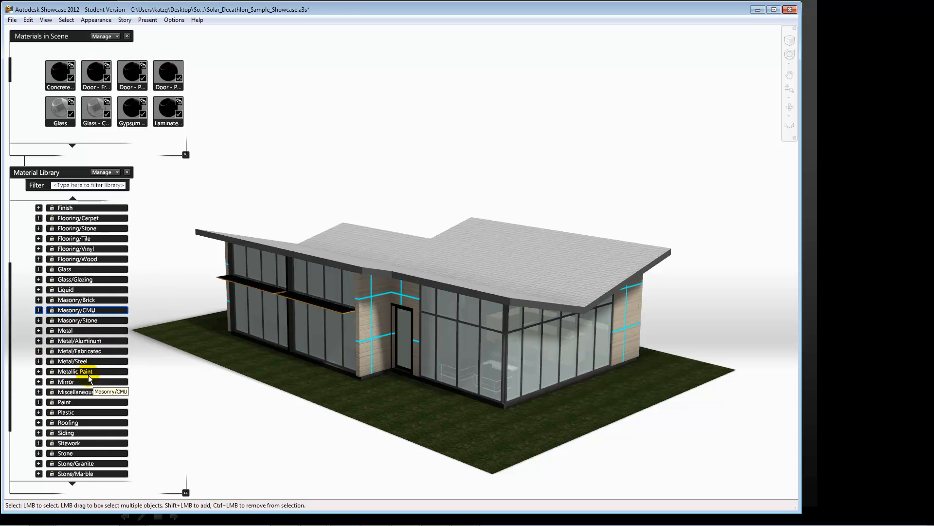
{"action": "left_click", "coordinate": [38, 432]}
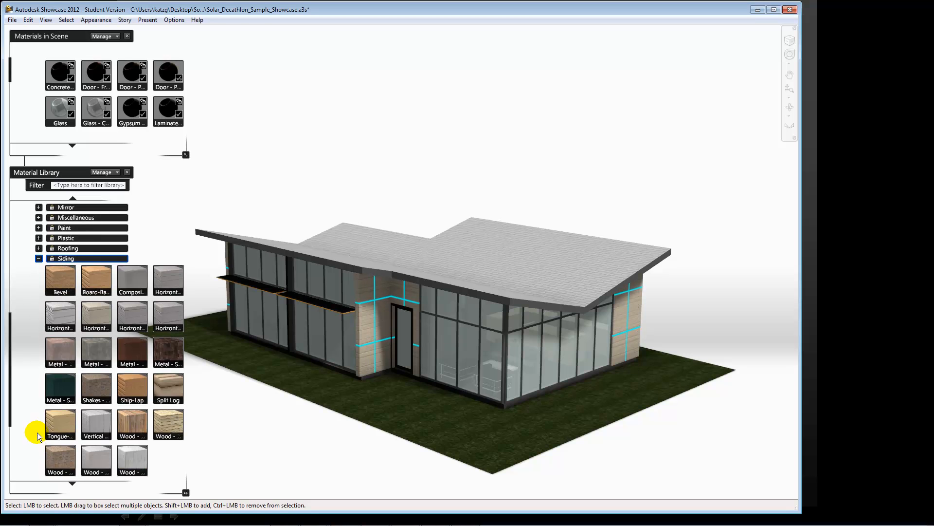
Try several siding materials on the selected exterior walls, including a dark metal, Wood - Horizontal and a board siding
{"action": "left_click", "coordinate": [158, 351]}
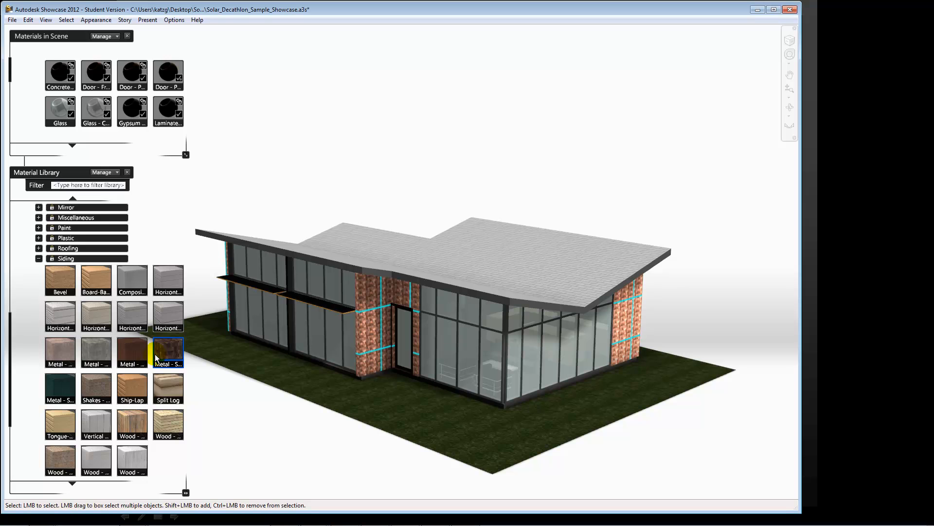
{"action": "left_click", "coordinate": [162, 417]}
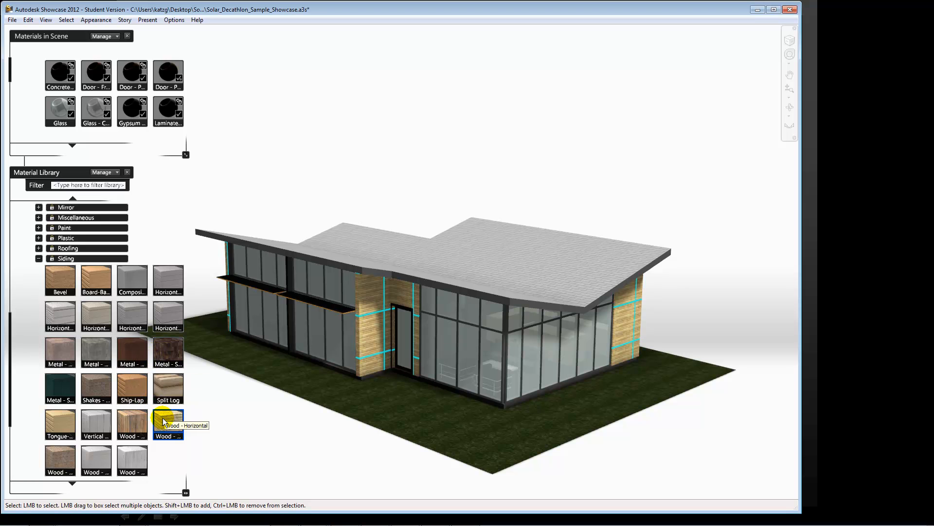
{"action": "scroll", "coordinate": [358, 358], "scroll_direction": "up", "scroll_amount": 5}
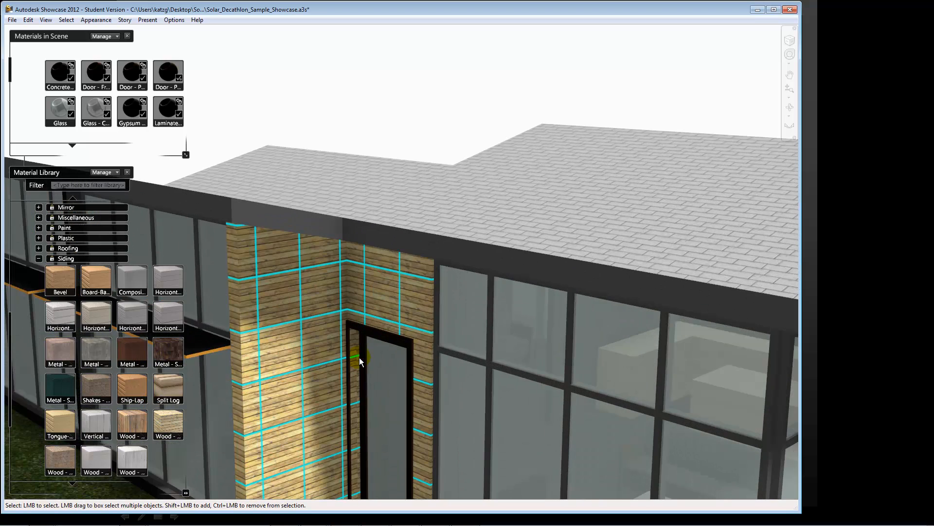
{"action": "left_click", "coordinate": [141, 426]}
{"action": "left_click", "coordinate": [104, 280]}
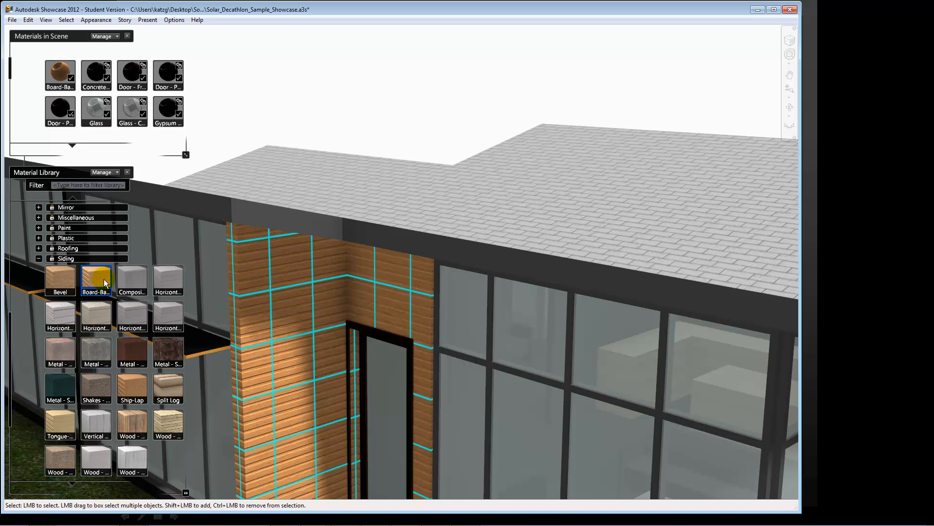
Apply the brown shingle-style wood siding to the selected walls, clear the selection, and close the Material Library
{"action": "left_click", "coordinate": [65, 459]}
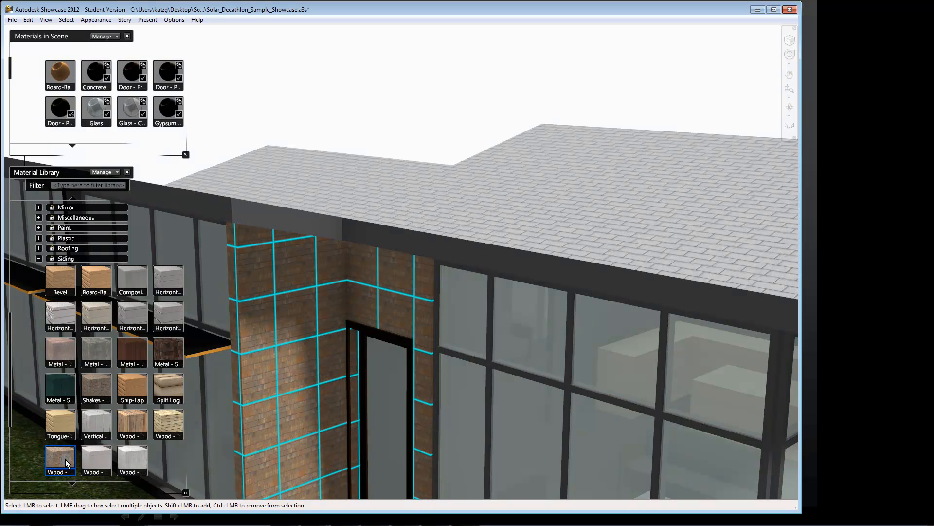
{"action": "scroll", "coordinate": [302, 381], "scroll_direction": "down", "scroll_amount": 1}
{"action": "scroll", "coordinate": [306, 378], "scroll_direction": "up", "scroll_amount": 1}
{"action": "scroll", "coordinate": [309, 376], "scroll_direction": "down", "scroll_amount": 1}
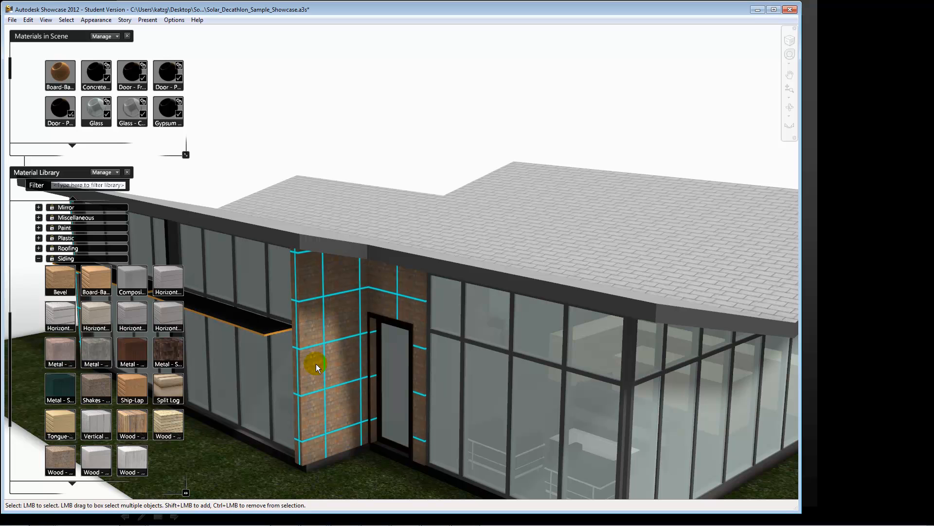
{"action": "left_click", "coordinate": [316, 364]}
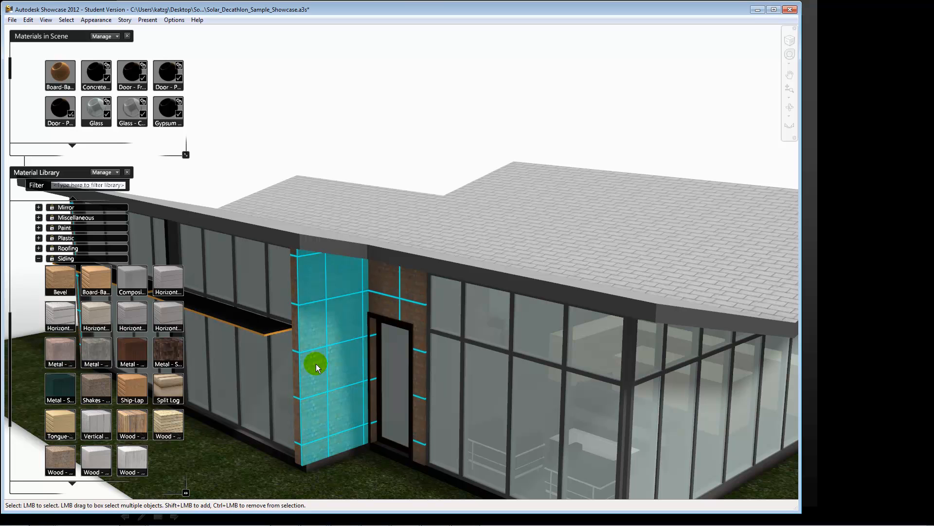
{"action": "left_click", "coordinate": [422, 153]}
{"action": "left_click", "coordinate": [422, 153]}
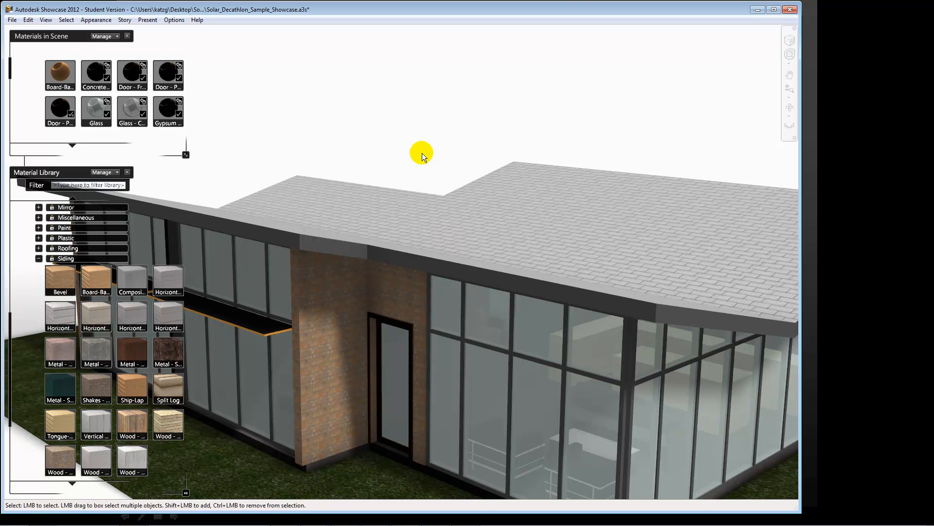
{"action": "scroll", "coordinate": [422, 152], "scroll_direction": "down", "scroll_amount": 2}
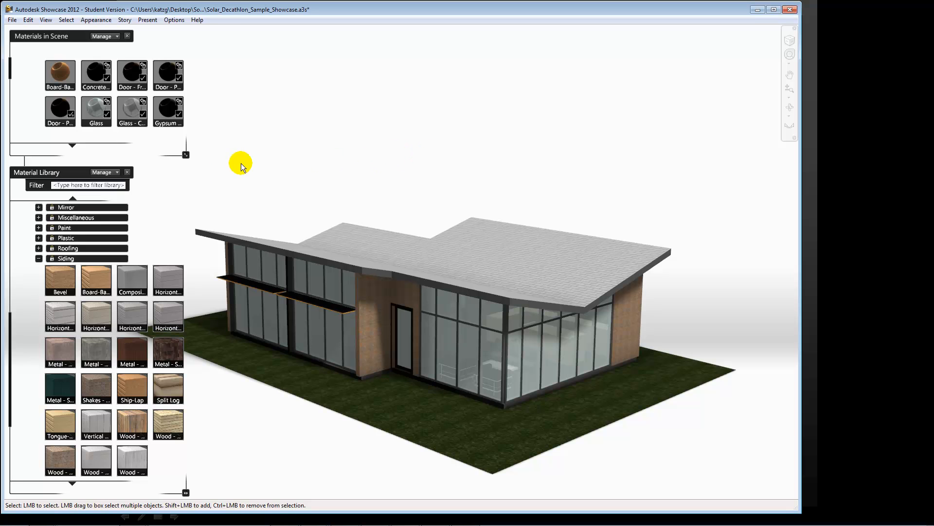
{"action": "left_click", "coordinate": [127, 172]}
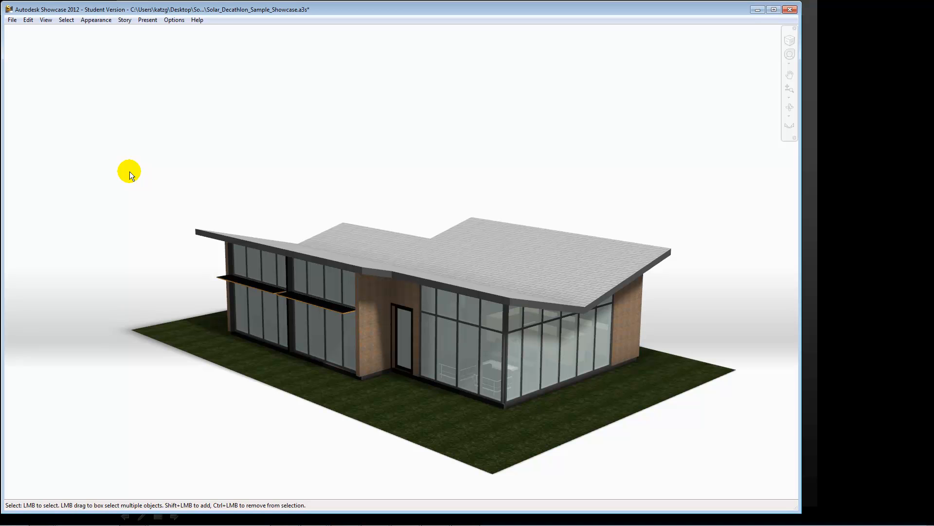
Look up the Ambient Shadows settings and close them
{"action": "left_click", "coordinate": [104, 22]}
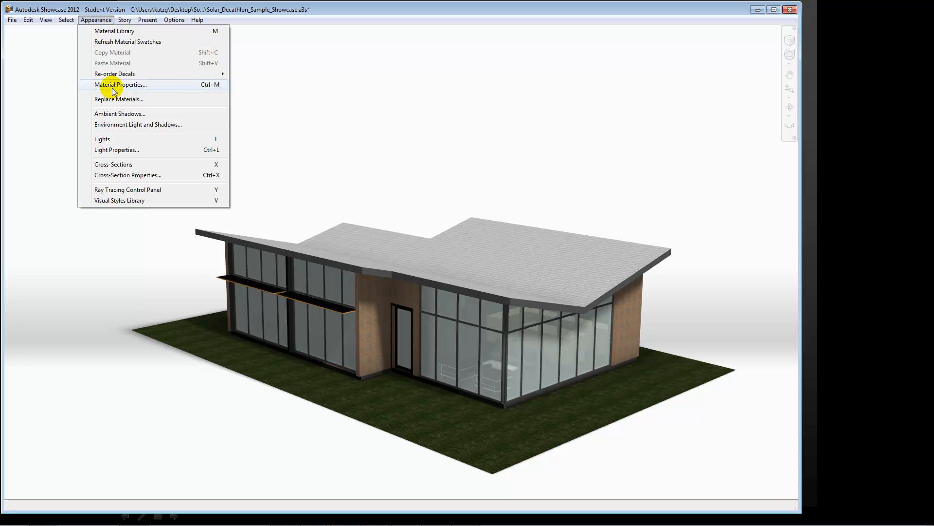
{"action": "left_click", "coordinate": [217, 84]}
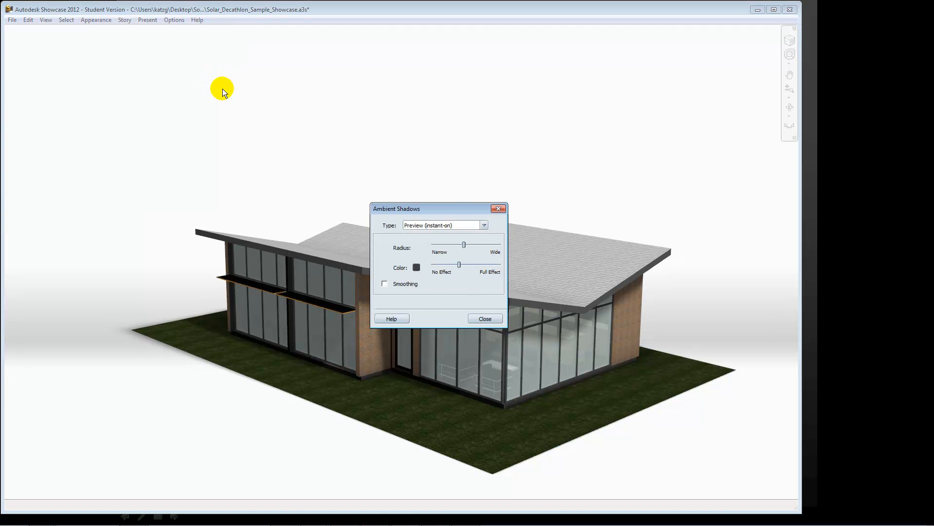
{"action": "left_click", "coordinate": [484, 319]}
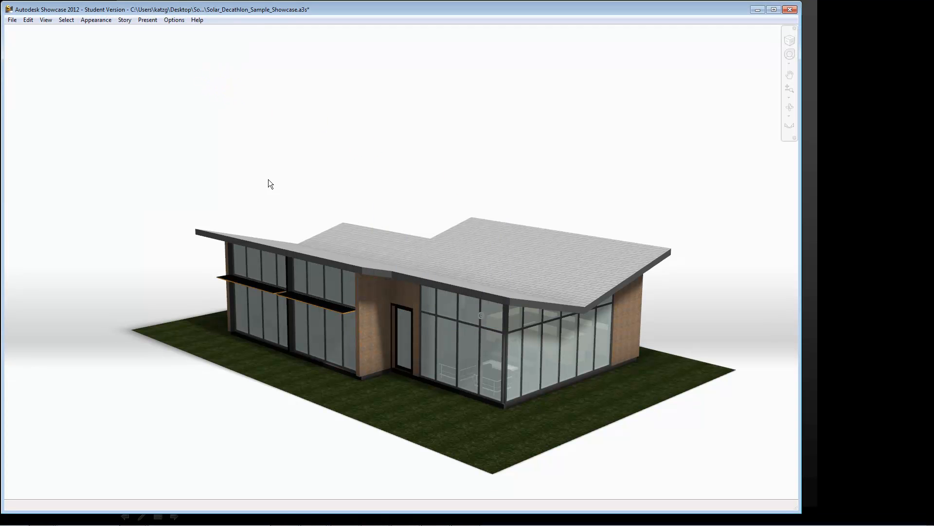
Show the scene's alternative lineups and switch the wood siding lineup to Alternate1 and on to Alternate3
{"action": "left_click", "coordinate": [124, 21]}
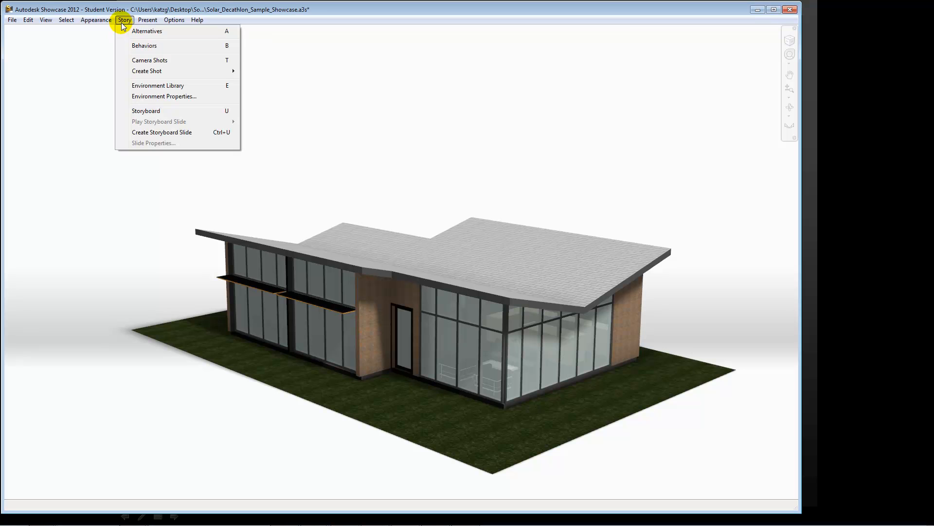
{"action": "left_click", "coordinate": [133, 31]}
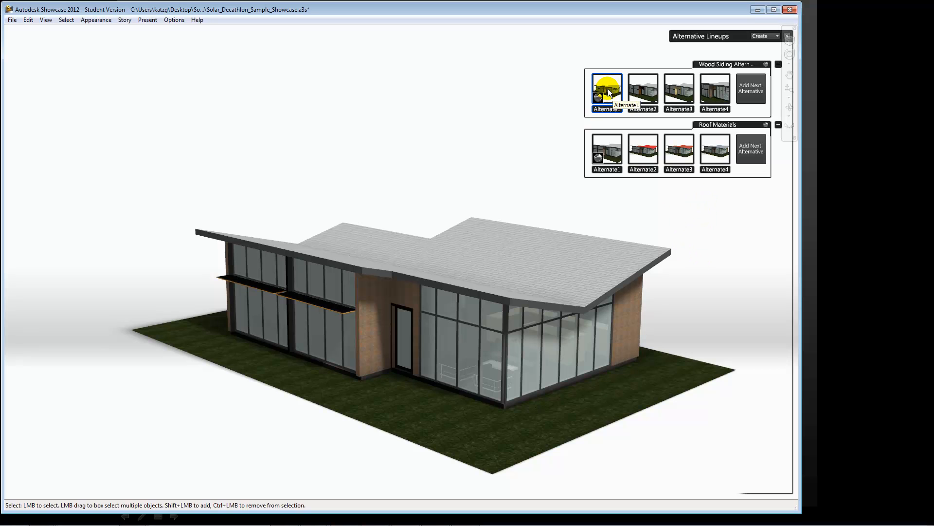
{"action": "scroll", "coordinate": [667, 207], "scroll_direction": "up", "scroll_amount": 3}
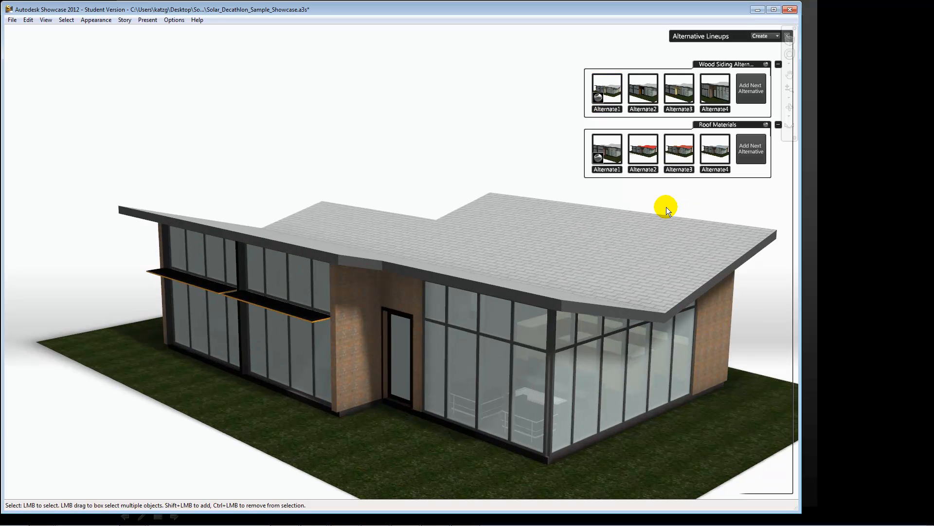
{"action": "scroll", "coordinate": [667, 205], "scroll_direction": "up", "scroll_amount": 5}
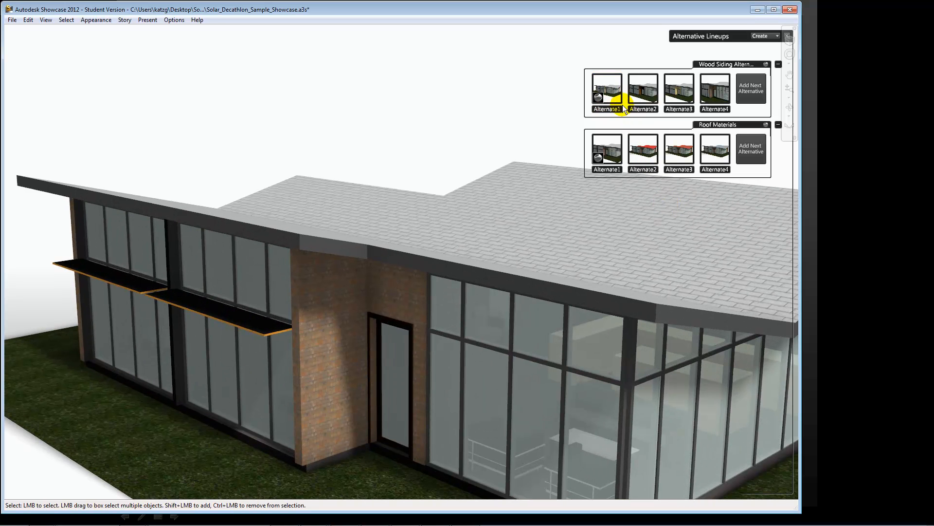
{"action": "left_click", "coordinate": [610, 88]}
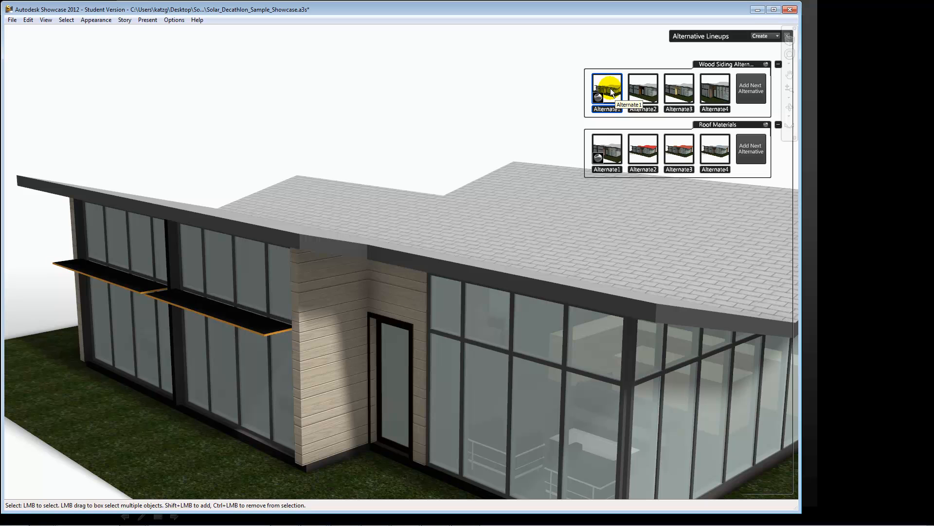
{"action": "left_click", "coordinate": [672, 96]}
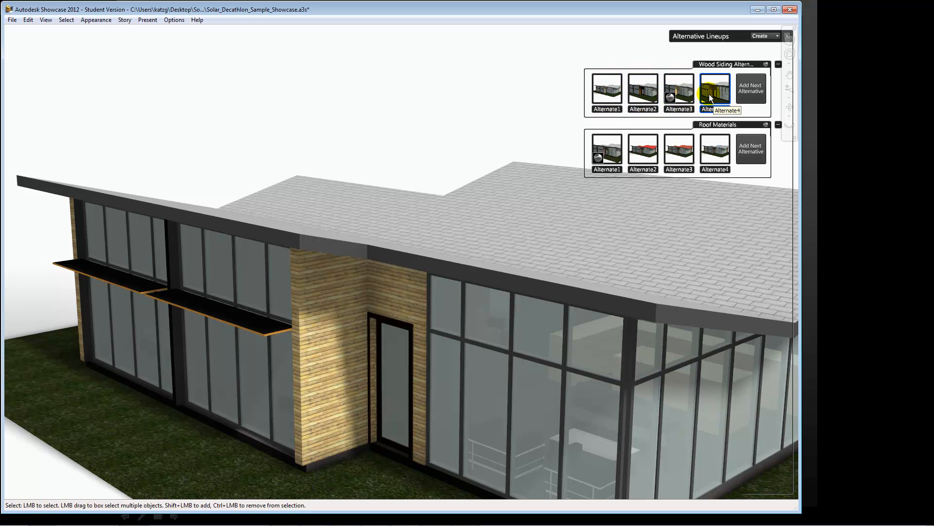
{"action": "left_click", "coordinate": [680, 95]}
Cycle the Roof Materials lineup through its alternatives to Alternate4, and switch the wood siding lineup to Alternate2
{"action": "left_click", "coordinate": [682, 144]}
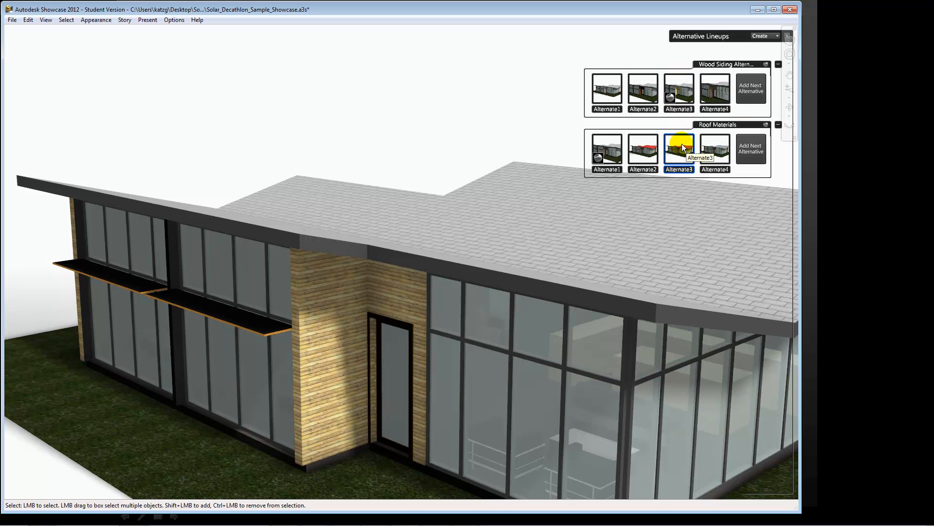
{"action": "left_click", "coordinate": [605, 153]}
{"action": "left_click", "coordinate": [635, 150]}
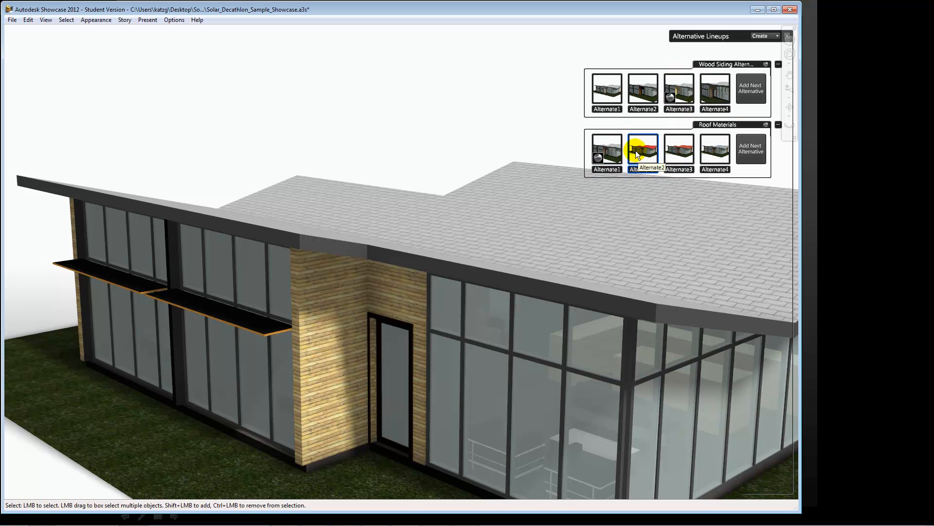
{"action": "left_click", "coordinate": [682, 150]}
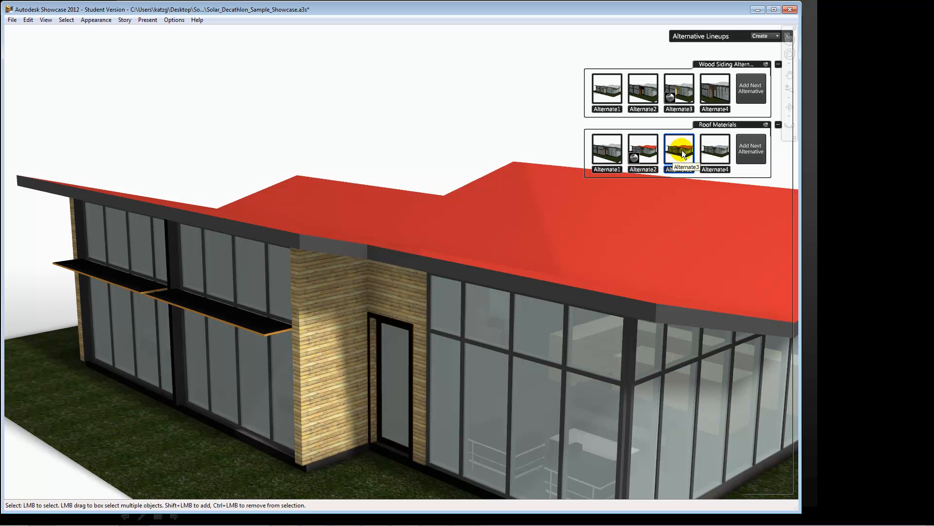
{"action": "left_click", "coordinate": [711, 151]}
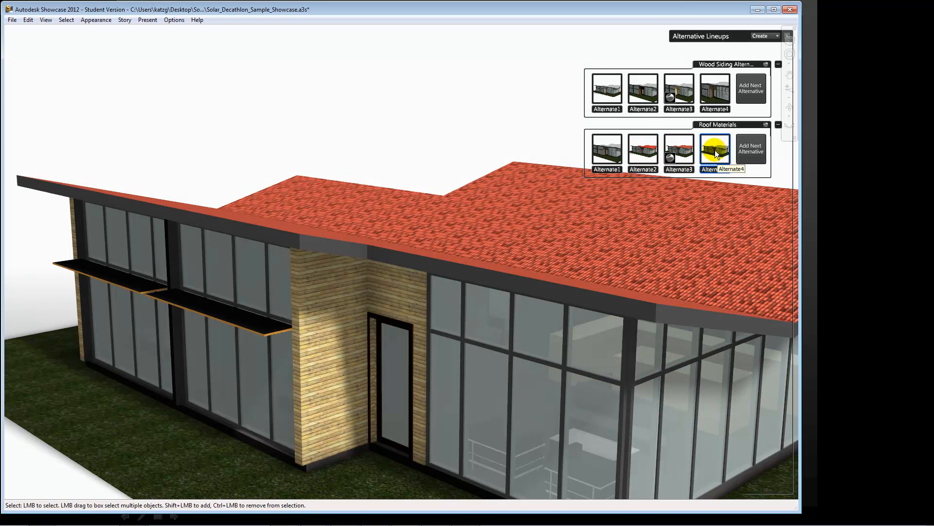
{"action": "scroll", "coordinate": [610, 232], "scroll_direction": "up", "scroll_amount": 2}
{"action": "scroll", "coordinate": [609, 232], "scroll_direction": "down", "scroll_amount": 4}
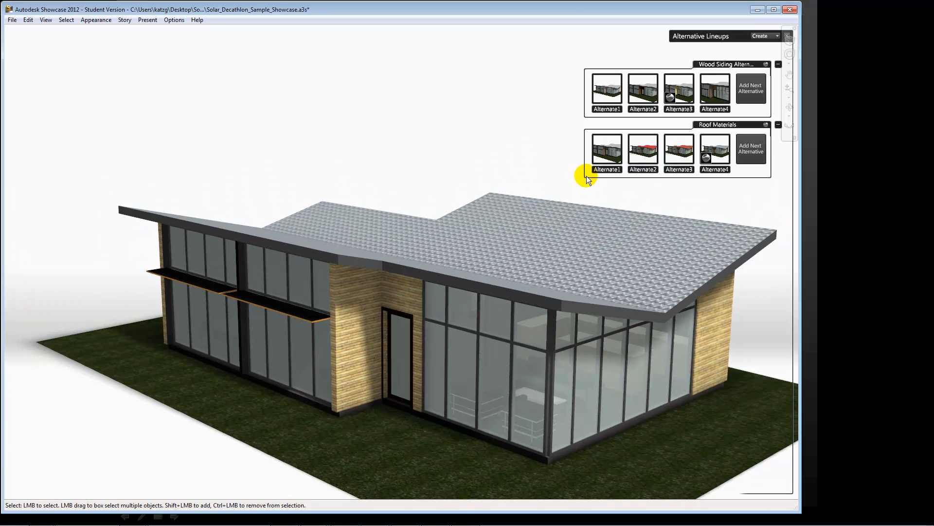
{"action": "left_click", "coordinate": [647, 94]}
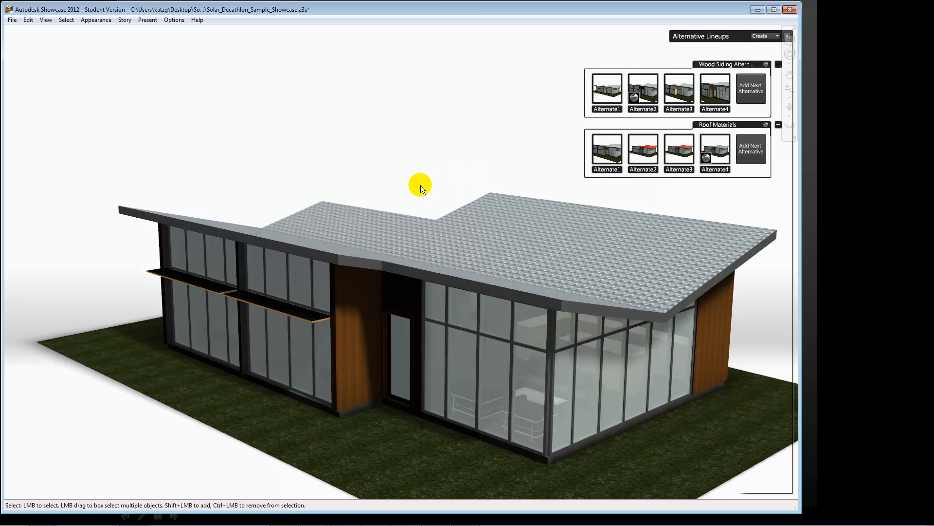
Examine the house with the steering wheel by orbiting the exterior, moving through the interior, and returning to an outside view
{"action": "key", "text": "shift+w"}
{"action": "left_click_drag", "start_coordinate": [408, 182], "coordinate": [415, 163]}
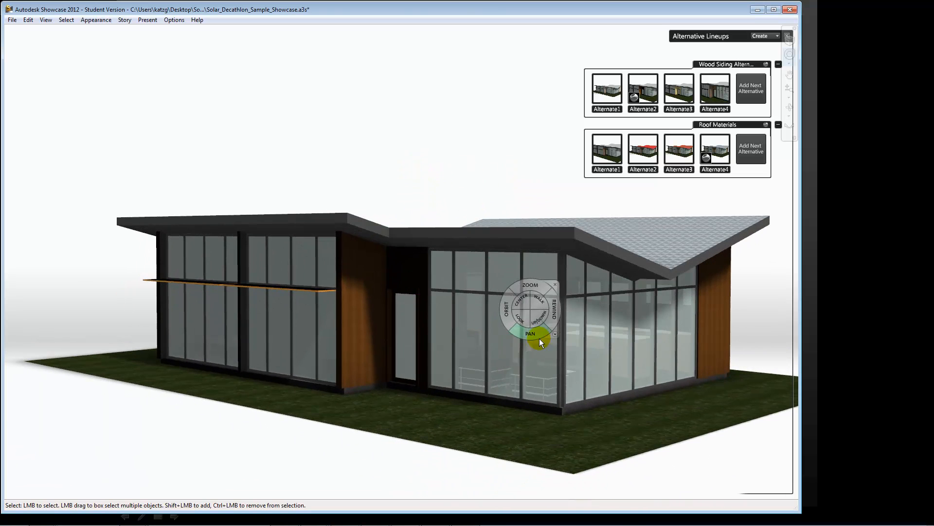
{"action": "scroll", "coordinate": [539, 338], "scroll_direction": "up", "scroll_amount": 5}
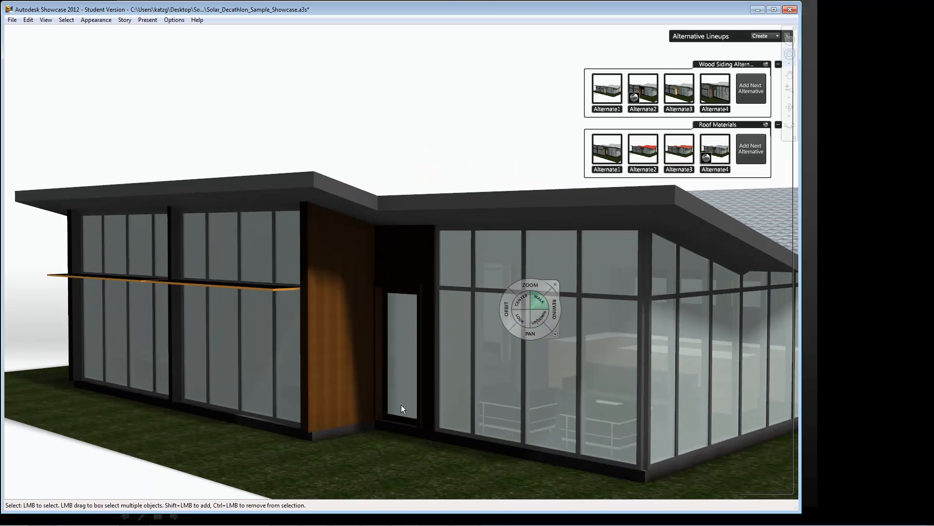
{"action": "left_click_drag", "start_coordinate": [532, 417], "coordinate": [418, 334]}
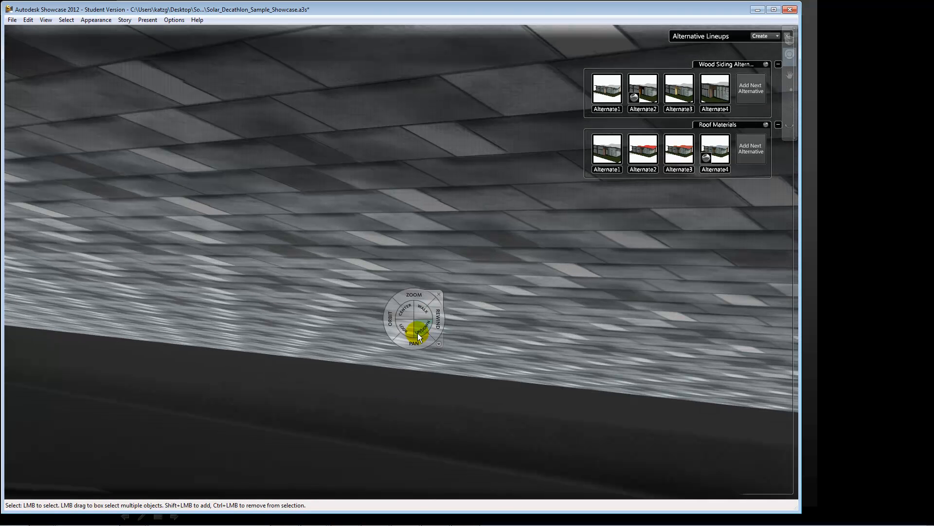
{"action": "left_click_drag", "start_coordinate": [400, 383], "coordinate": [386, 305]}
{"action": "left_click_drag", "start_coordinate": [385, 380], "coordinate": [607, 297]}
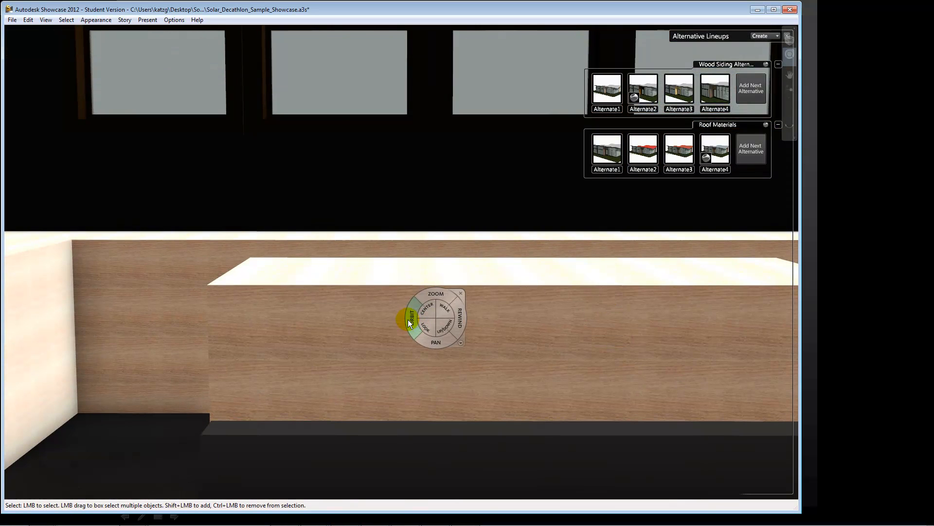
{"action": "left_click_drag", "start_coordinate": [426, 332], "coordinate": [575, 297]}
{"action": "mouse_move", "coordinate": [501, 325]}
{"action": "left_mouse_down"}
{"action": "mouse_move", "coordinate": [571, 328]}
{"action": "mouse_move", "coordinate": [569, 292]}
{"action": "mouse_move", "coordinate": [653, 326]}
{"action": "mouse_move", "coordinate": [683, 317]}
{"action": "mouse_move", "coordinate": [603, 285]}
{"action": "mouse_move", "coordinate": [553, 281]}
{"action": "mouse_move", "coordinate": [530, 324]}
{"action": "mouse_move", "coordinate": [516, 323]}
{"action": "left_mouse_up"}
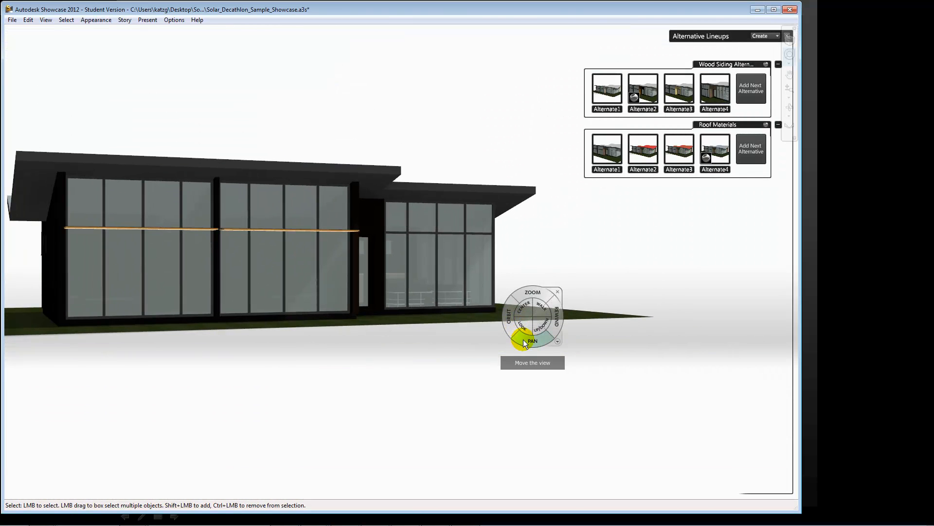
Bring up the environment library and apply the exterior Grass Field environment to the house scene
{"action": "left_click_drag", "start_coordinate": [511, 325], "coordinate": [369, 355]}
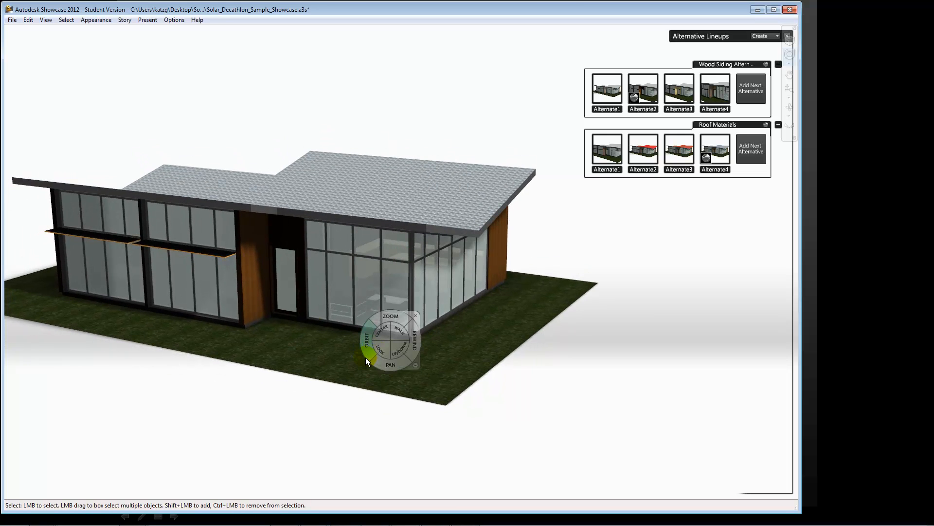
{"action": "left_click", "coordinate": [93, 21]}
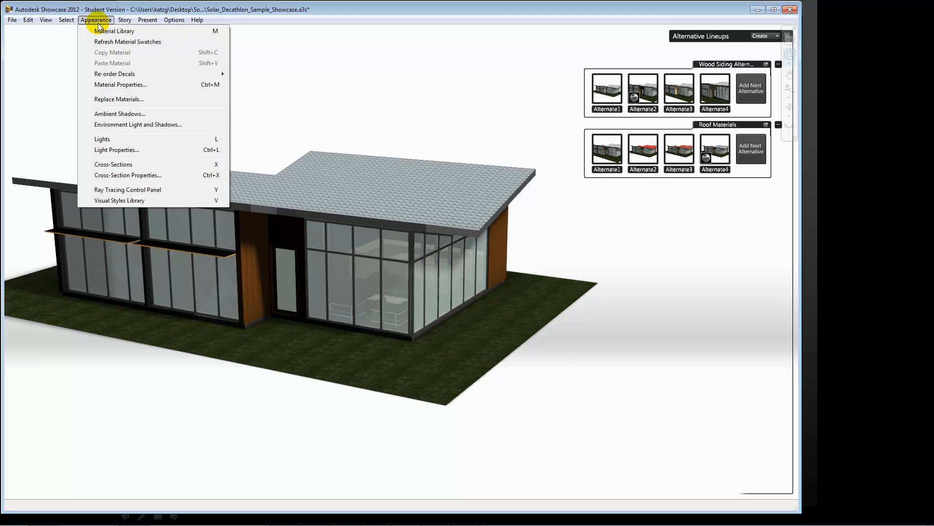
{"action": "mouse_move", "coordinate": [125, 20]}
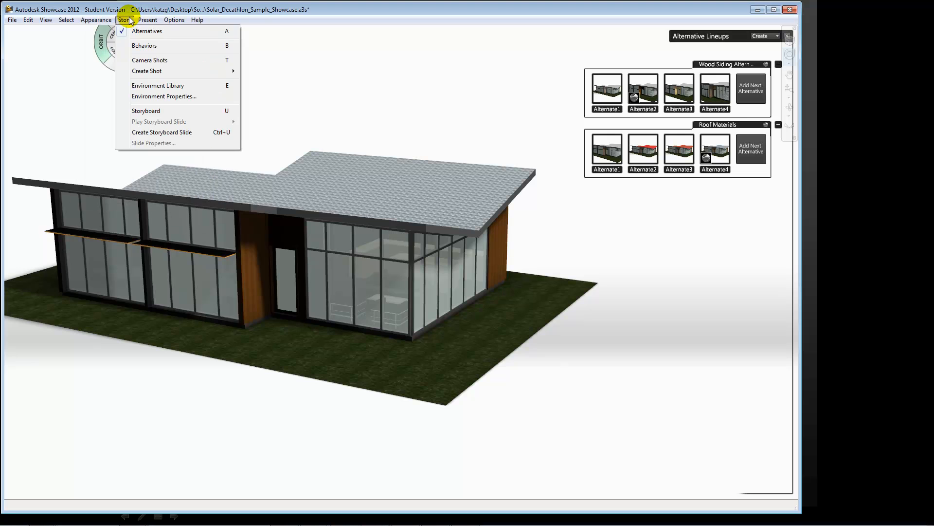
{"action": "left_click", "coordinate": [151, 85]}
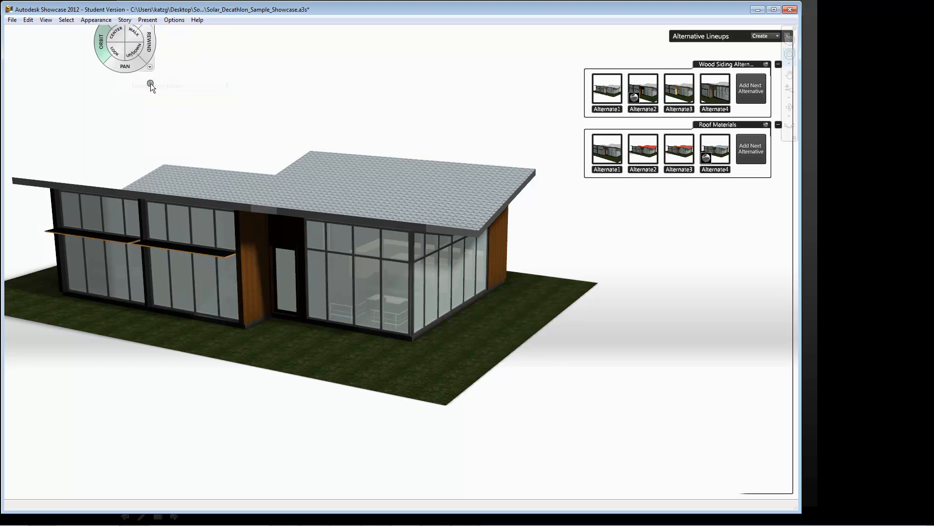
{"action": "left_click", "coordinate": [56, 266]}
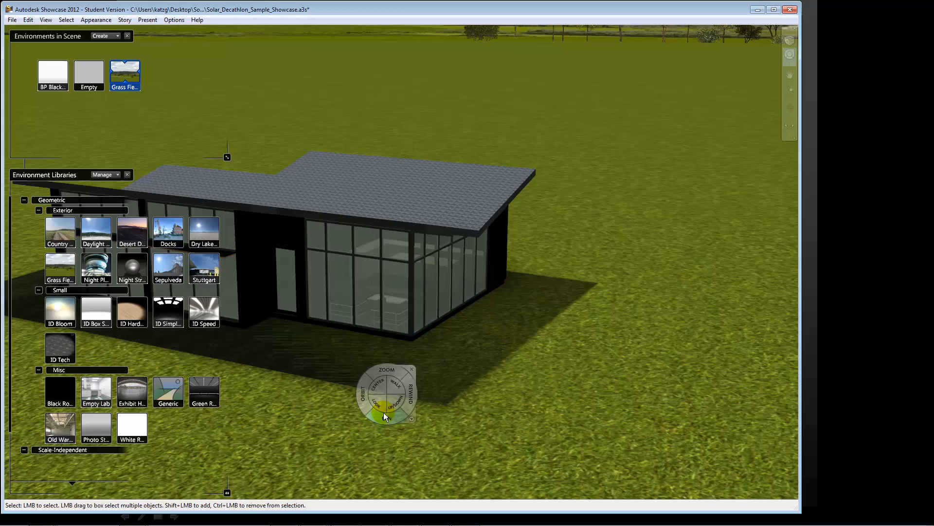
Switch the scene's environment to the exterior desert dusk road setting and on to Dry Lake, examining the house from different sides
{"action": "mouse_move", "coordinate": [361, 399]}
{"action": "left_mouse_down"}
{"action": "mouse_move", "coordinate": [317, 392]}
{"action": "mouse_move", "coordinate": [592, 417]}
{"action": "mouse_move", "coordinate": [584, 408]}
{"action": "left_mouse_up"}
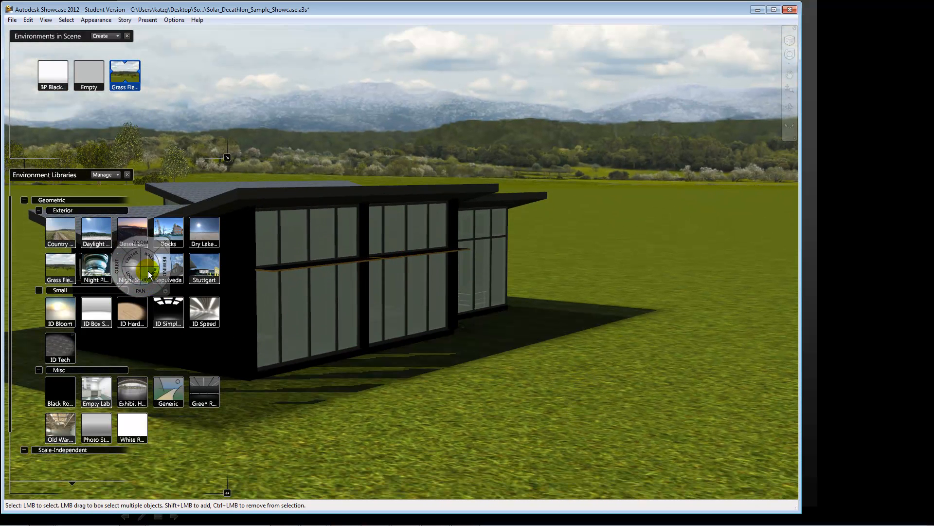
{"action": "double_click", "coordinate": [142, 235]}
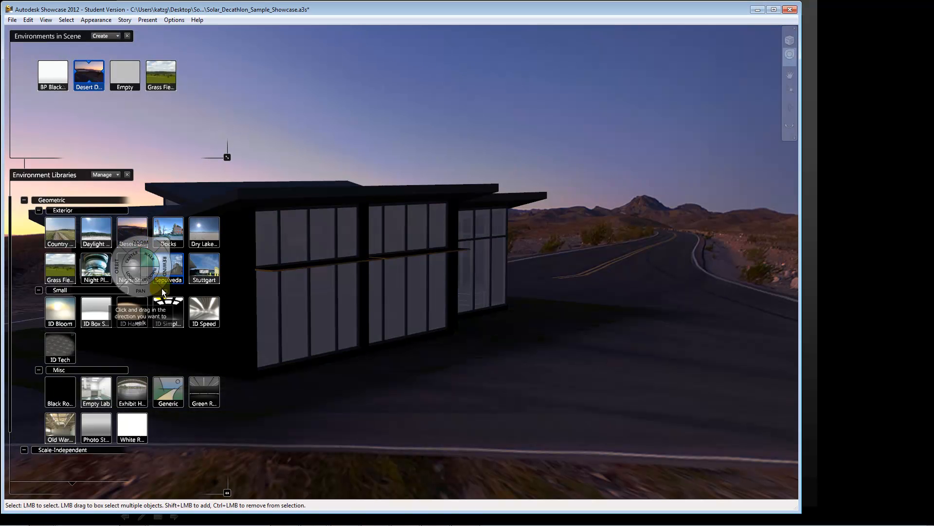
{"action": "double_click", "coordinate": [206, 239]}
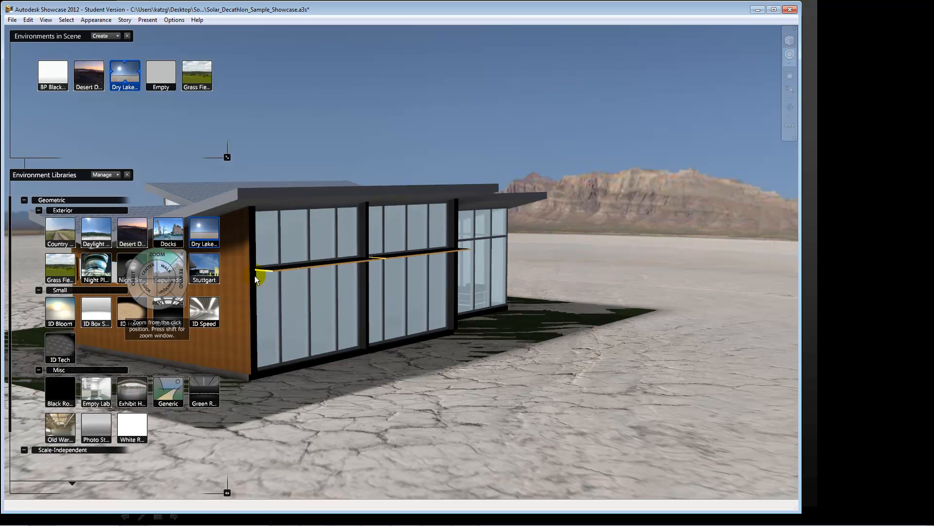
{"action": "left_click_drag", "start_coordinate": [340, 334], "coordinate": [91, 366]}
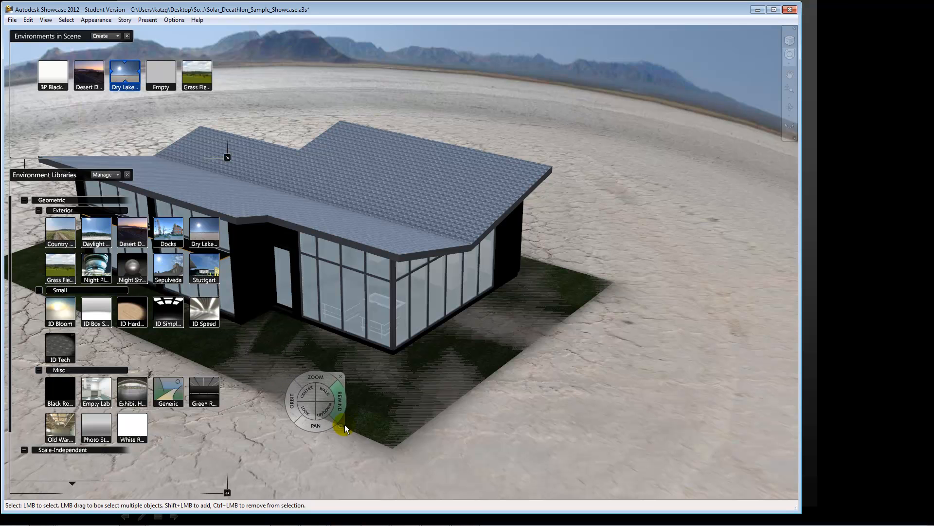
Hide the steering wheel and delete the grass ground plane around the house
{"action": "key", "text": "shift+w"}
{"action": "left_click", "coordinate": [371, 436]}
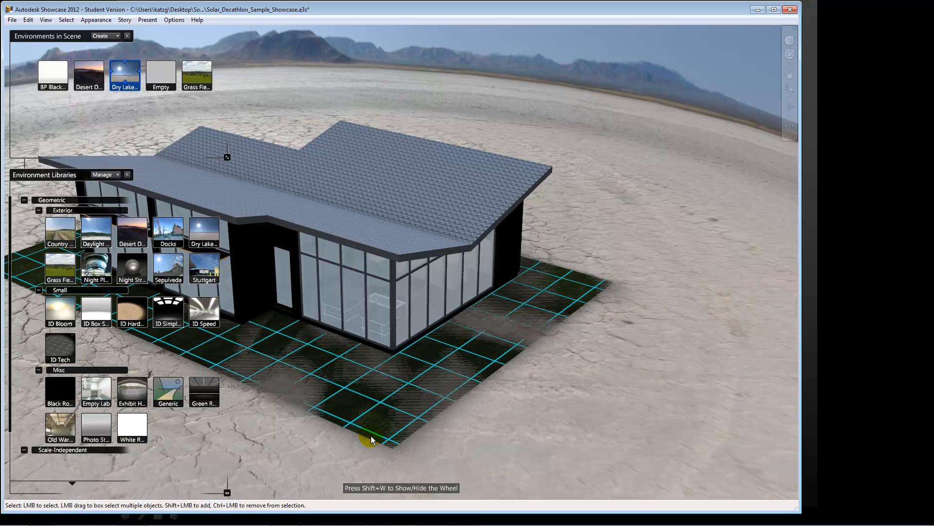
{"action": "key", "text": "Delete"}
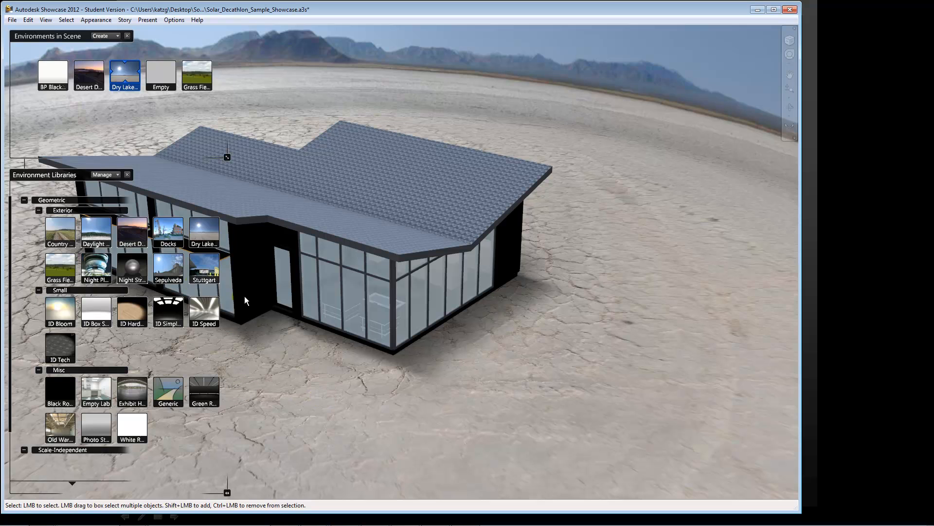
{"action": "left_click", "coordinate": [215, 319]}
Switch to the PowerPoint slide show to present the analysis slide
{"action": "key", "text": "alt+Tab"}
{"action": "key", "text": "alt+Tab"}
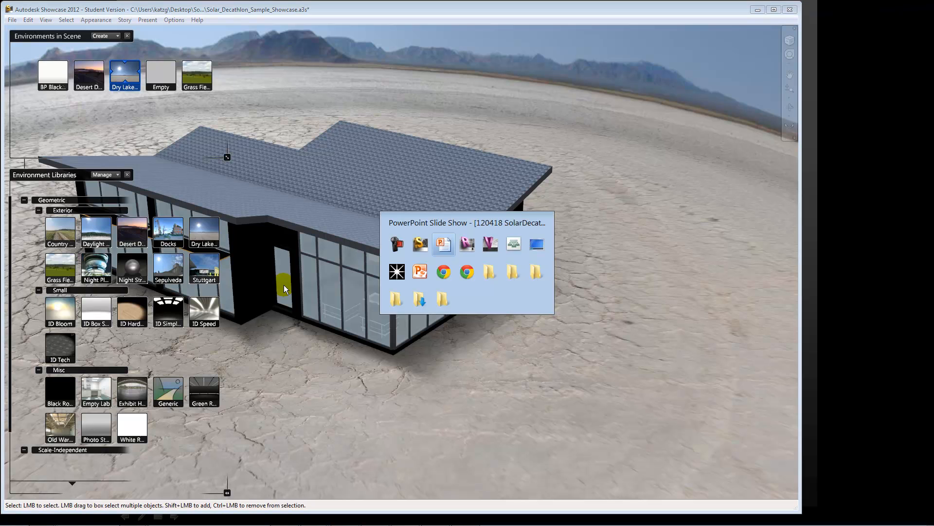
{"action": "key", "text": "alt+Tab"}
{"action": "key", "text": "alt+Tab"}
{"action": "key", "text": "alt+Tab"}
{"action": "key", "text": "alt+Tab"}
{"action": "key", "text": "alt+Tab"}
{"action": "key", "text": "alt+Tab"}
{"action": "key", "text": "alt+Tab"}
{"action": "key", "text": "alt+Tab"}
{"action": "key", "text": "alt+Tab"}
{"action": "key", "text": "alt+Tab"}
{"action": "key", "text": "alt+Tab"}
{"action": "key", "text": "alt+Tab"}
{"action": "key", "text": "alt+Tab"}
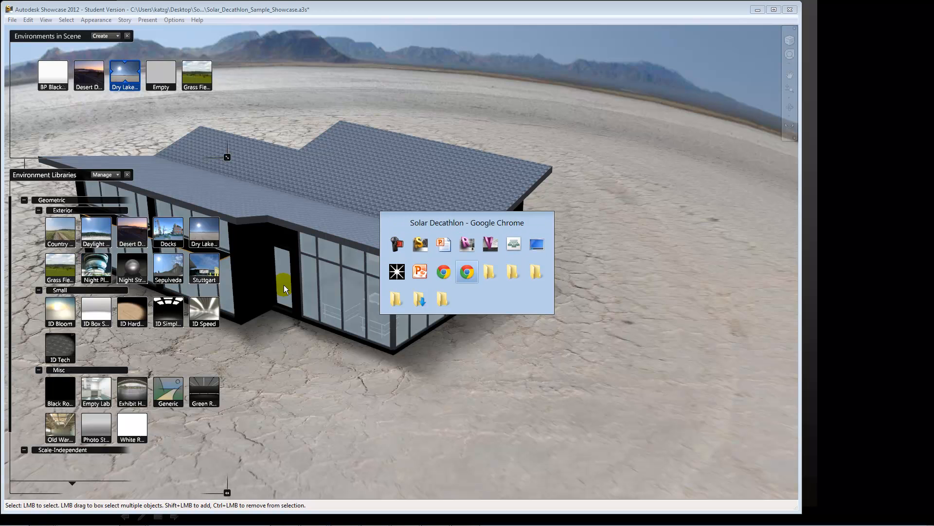
{"action": "key", "text": "alt+Tab"}
{"action": "key", "text": "alt+Tab"}
{"action": "key", "text": "alt+Tab"}
{"action": "key", "text": "alt+Tab"}
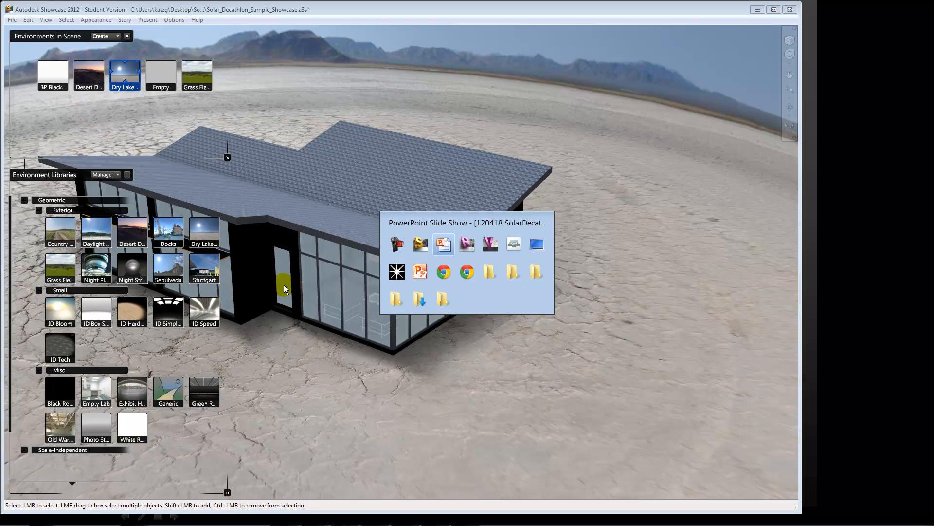
{"action": "left_click", "coordinate": [284, 285]}
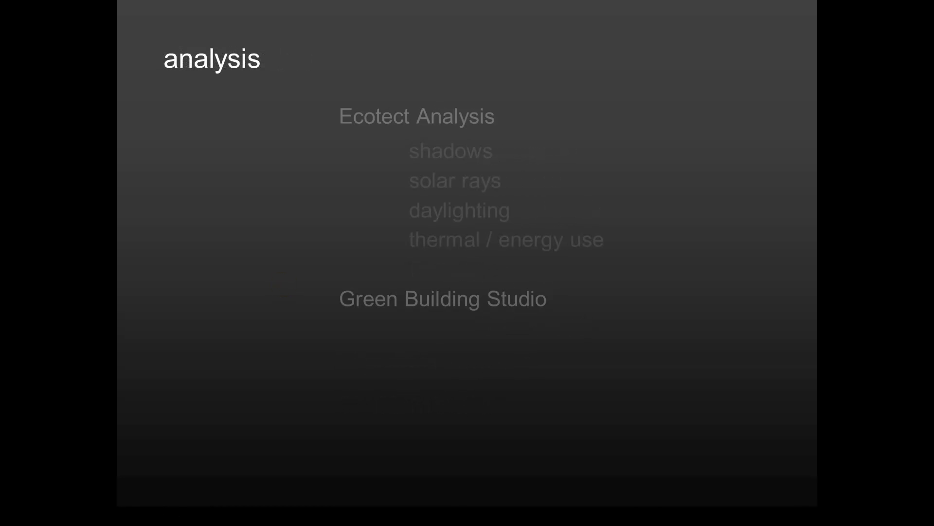
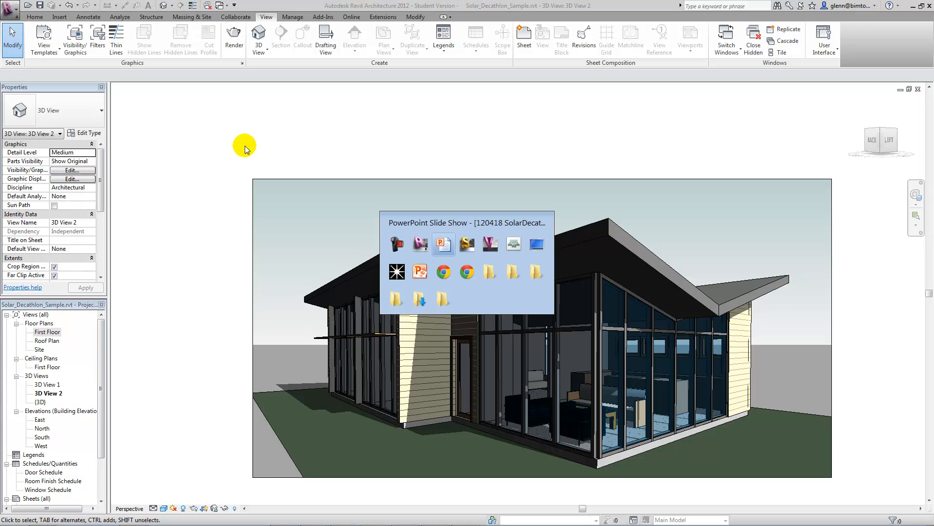
Switch to Ecotect Analysis and display the shadows of the Solar Decathlon house model
{"action": "key", "text": "alt+Tab"}
{"action": "key", "text": "alt+Tab"}
{"action": "key", "text": "alt+Tab"}
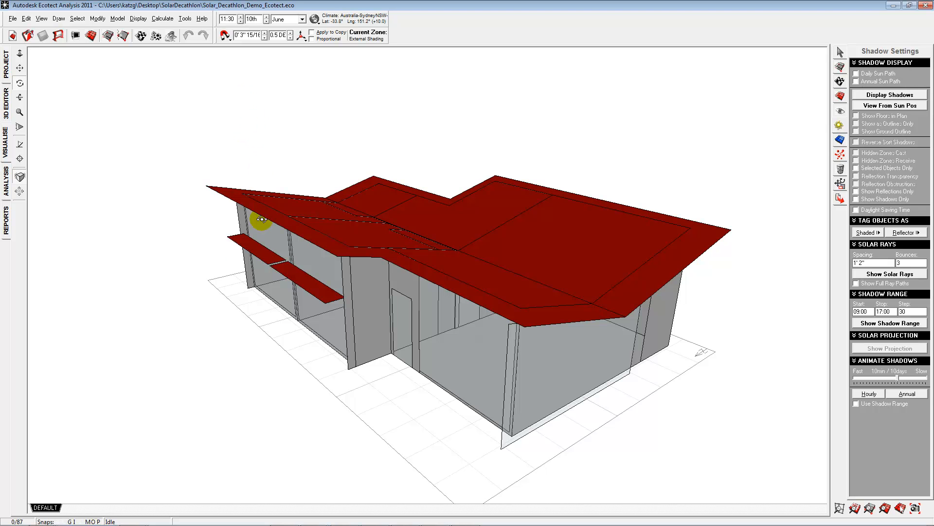
{"action": "mouse_move", "coordinate": [191, 347]}
{"action": "left_mouse_down"}
{"action": "mouse_move", "coordinate": [197, 323]}
{"action": "mouse_move", "coordinate": [263, 331]}
{"action": "mouse_move", "coordinate": [188, 344]}
{"action": "mouse_move", "coordinate": [190, 259]}
{"action": "mouse_move", "coordinate": [264, 286]}
{"action": "mouse_move", "coordinate": [426, 394]}
{"action": "mouse_move", "coordinate": [440, 380]}
{"action": "mouse_move", "coordinate": [367, 443]}
{"action": "mouse_move", "coordinate": [361, 330]}
{"action": "mouse_move", "coordinate": [540, 256]}
{"action": "mouse_move", "coordinate": [443, 400]}
{"action": "mouse_move", "coordinate": [351, 344]}
{"action": "mouse_move", "coordinate": [367, 392]}
{"action": "mouse_move", "coordinate": [274, 443]}
{"action": "mouse_move", "coordinate": [238, 313]}
{"action": "mouse_move", "coordinate": [221, 315]}
{"action": "mouse_move", "coordinate": [202, 266]}
{"action": "mouse_move", "coordinate": [183, 292]}
{"action": "mouse_move", "coordinate": [199, 356]}
{"action": "mouse_move", "coordinate": [212, 283]}
{"action": "mouse_move", "coordinate": [213, 337]}
{"action": "mouse_move", "coordinate": [198, 284]}
{"action": "mouse_move", "coordinate": [199, 342]}
{"action": "left_mouse_up"}
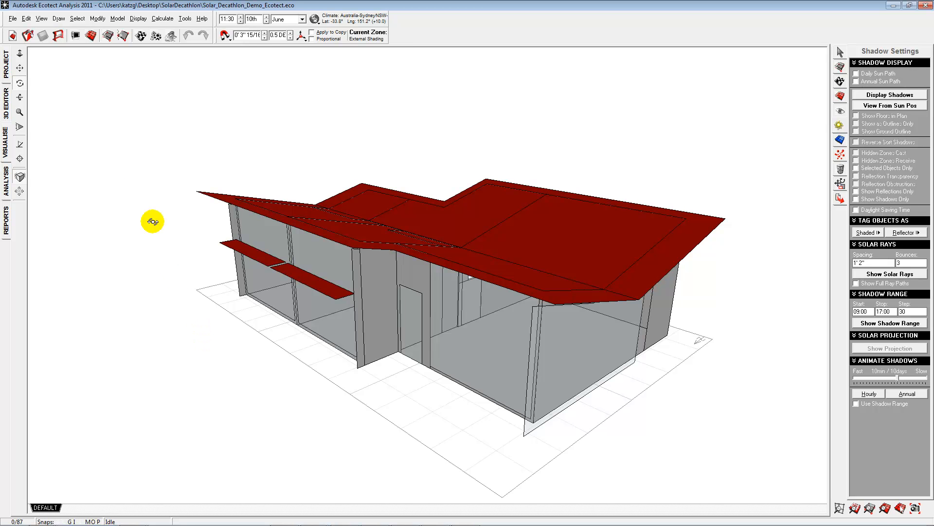
{"action": "scroll", "coordinate": [736, 115], "scroll_direction": "down", "scroll_amount": 4}
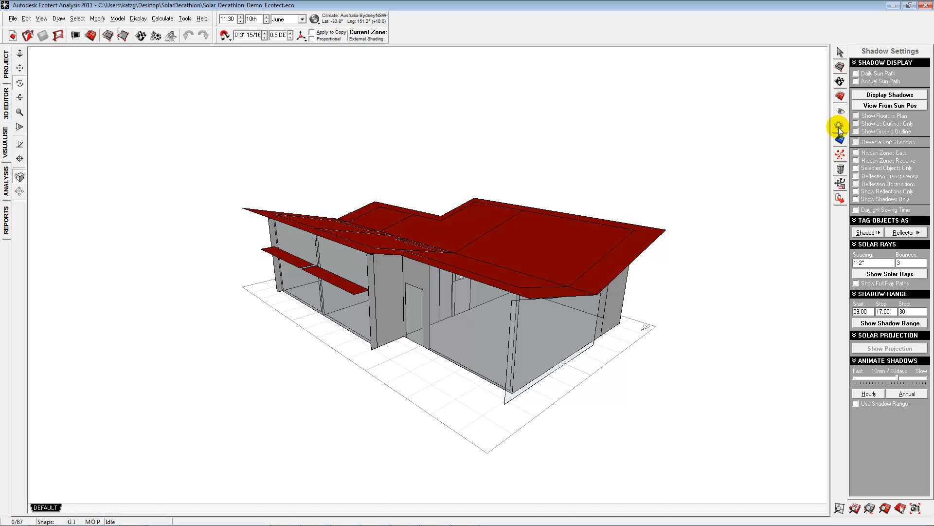
{"action": "left_click", "coordinate": [867, 98]}
Compare the house's January and June shadows by switching the month between them, ending on January
{"action": "left_click", "coordinate": [302, 19]}
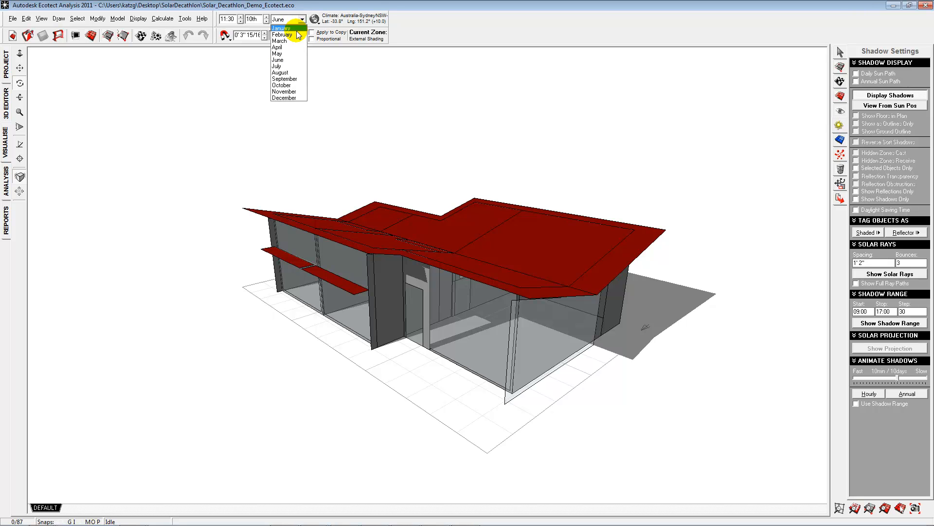
{"action": "left_click", "coordinate": [292, 28]}
{"action": "left_click", "coordinate": [302, 19]}
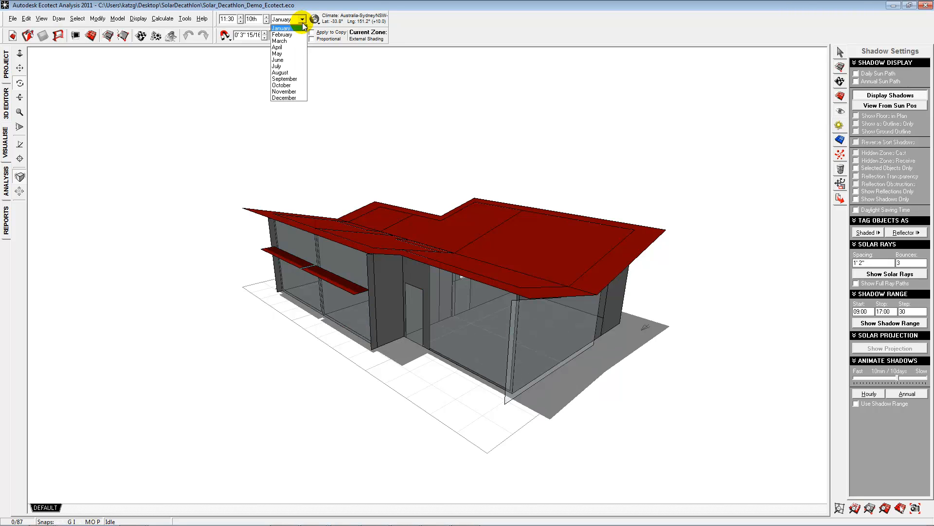
{"action": "left_click", "coordinate": [296, 60]}
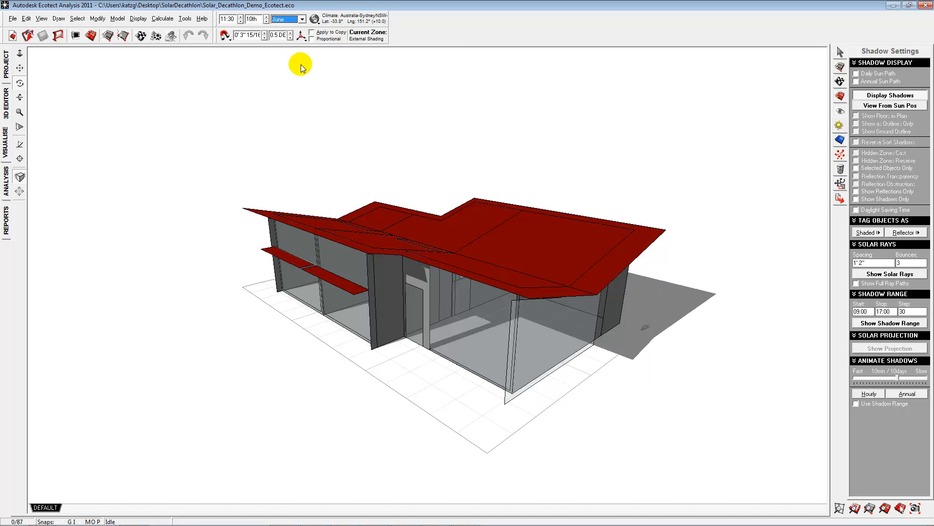
{"action": "left_click", "coordinate": [302, 20]}
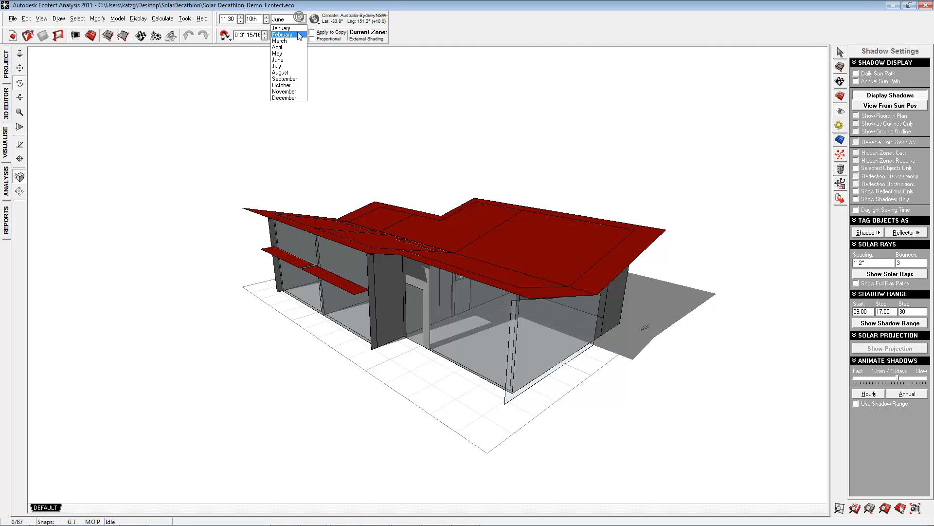
{"action": "left_click", "coordinate": [292, 28]}
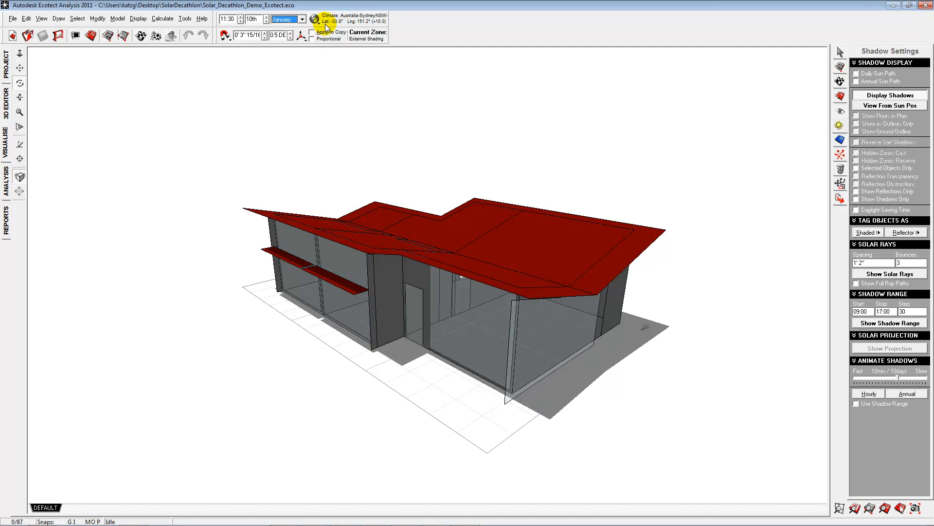
Set the shadow date's month to May and the time to 12:45
{"action": "left_click", "coordinate": [302, 20]}
{"action": "left_click", "coordinate": [296, 54]}
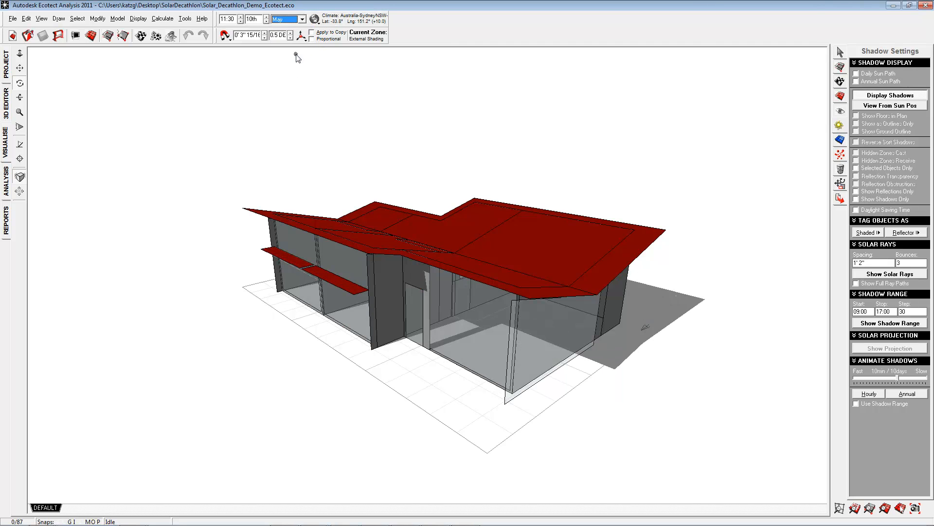
{"action": "left_click", "coordinate": [241, 17]}
{"action": "left_click", "coordinate": [241, 17]}
{"action": "left_click", "coordinate": [241, 17]}
{"action": "left_click", "coordinate": [241, 17]}
{"action": "left_click", "coordinate": [241, 17]}
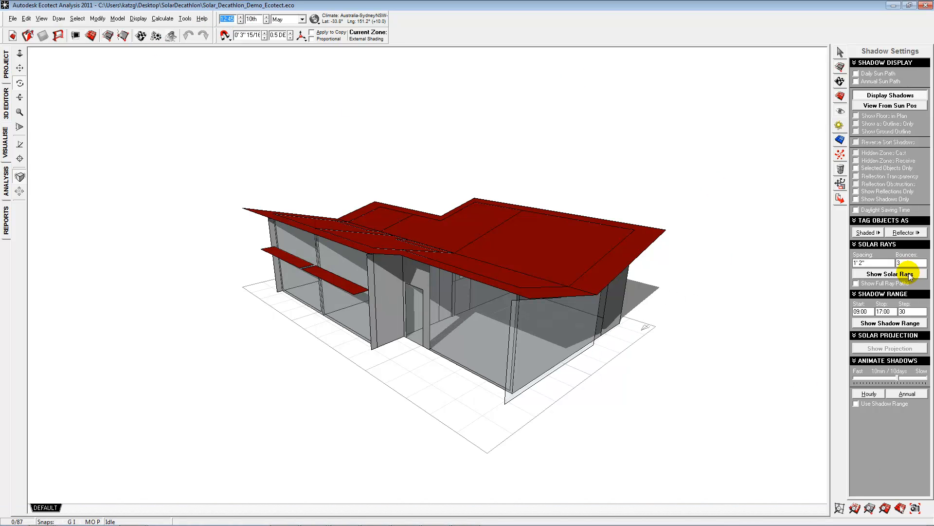
Show the daily sun path, move the sun along it to 13:15, and hide the path again
{"action": "left_click", "coordinate": [856, 74]}
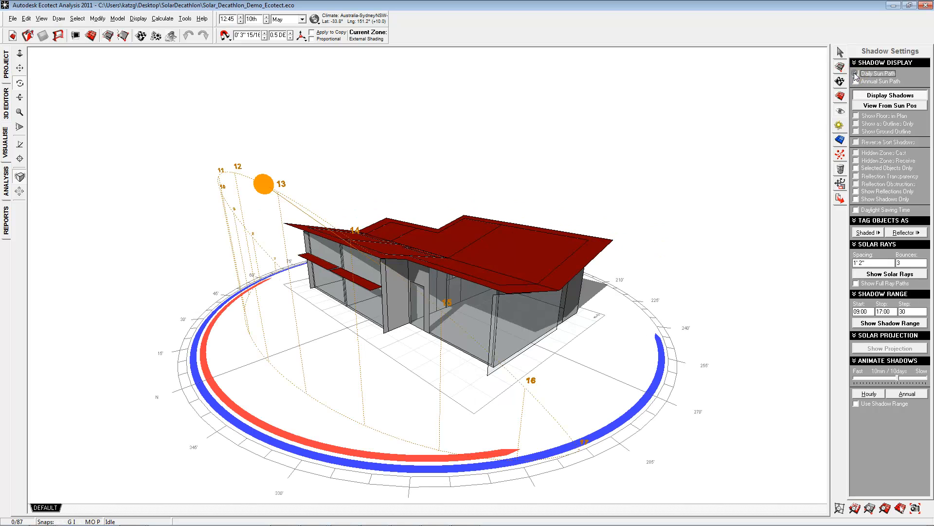
{"action": "left_click_drag", "start_coordinate": [267, 187], "coordinate": [293, 201]}
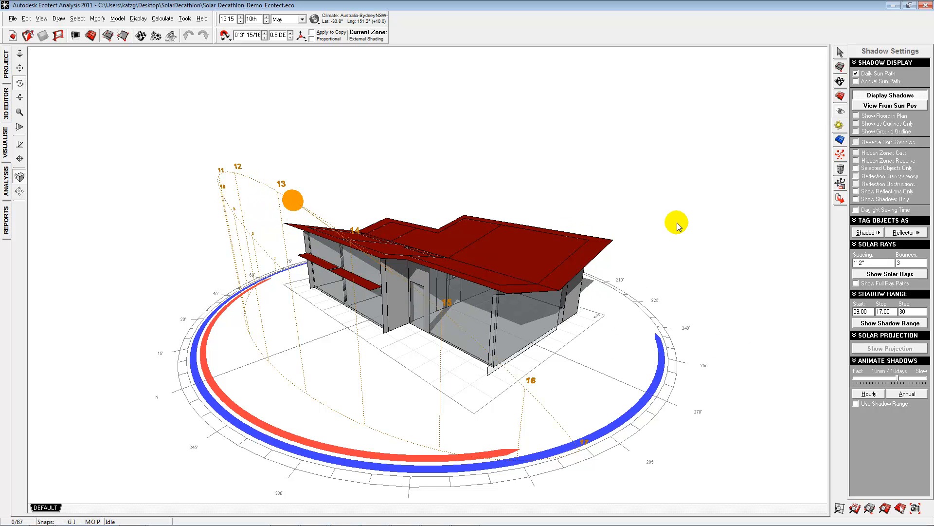
{"action": "left_click", "coordinate": [857, 73]}
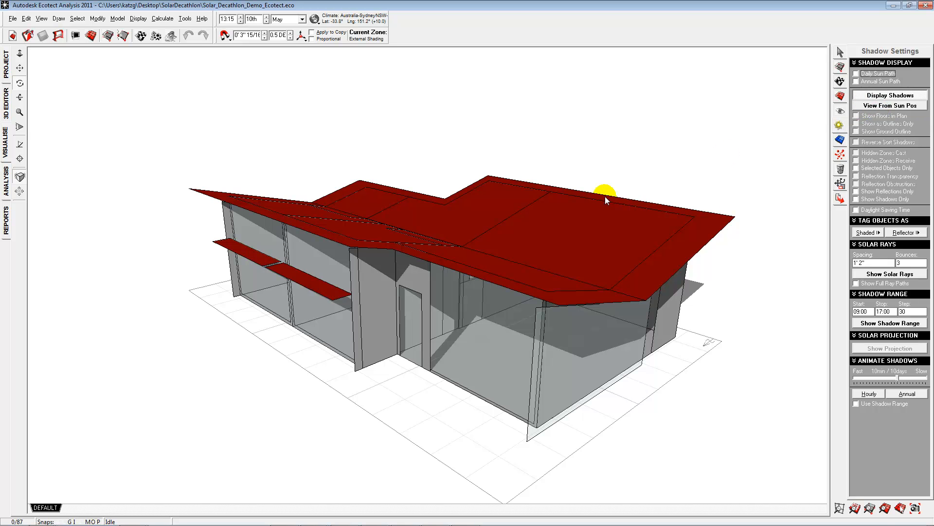
With shadows off in the 3D editor, select the narrow horizontal shading panel by the glazed wall and show its solar rays
{"action": "left_click", "coordinate": [7, 100]}
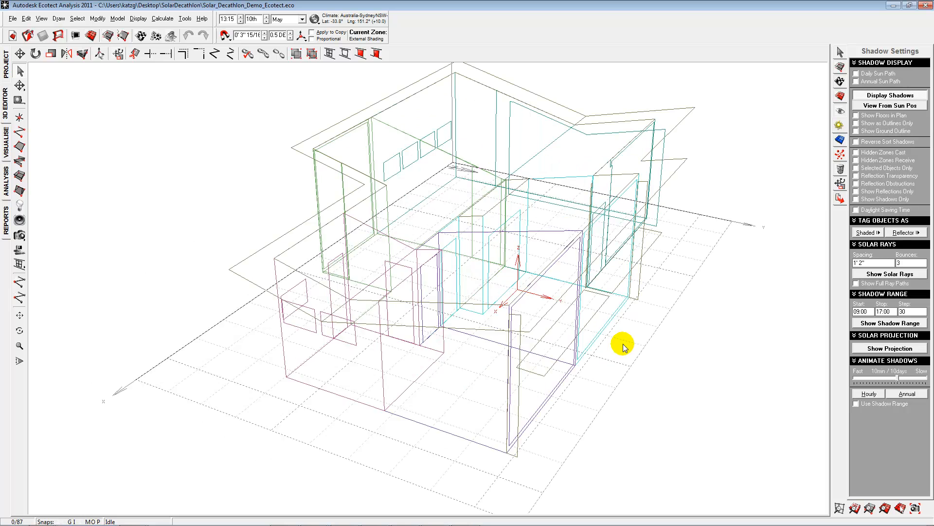
{"action": "left_click", "coordinate": [883, 94]}
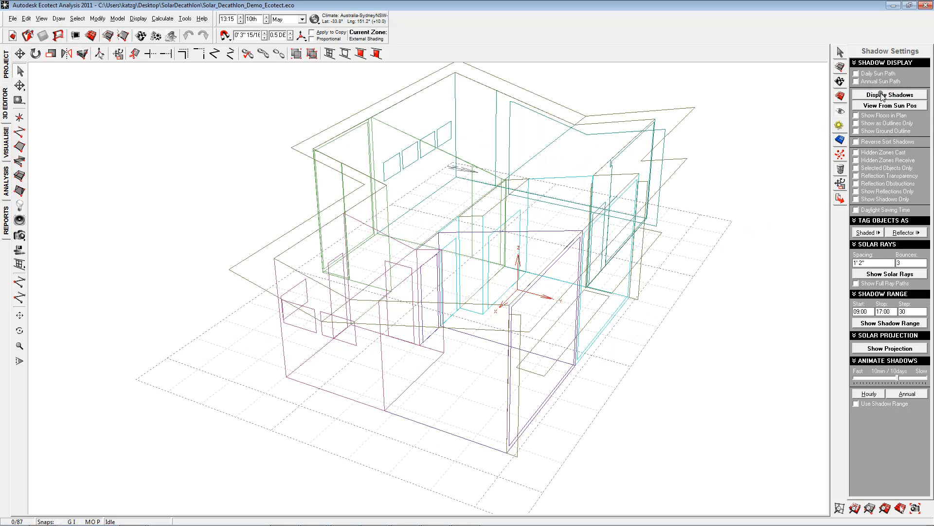
{"action": "left_click", "coordinate": [599, 313]}
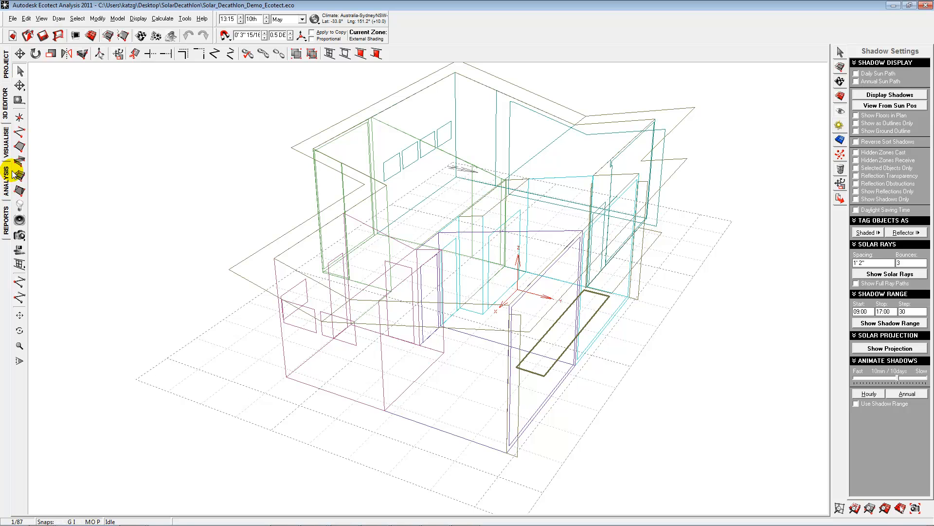
{"action": "left_click", "coordinate": [8, 155]}
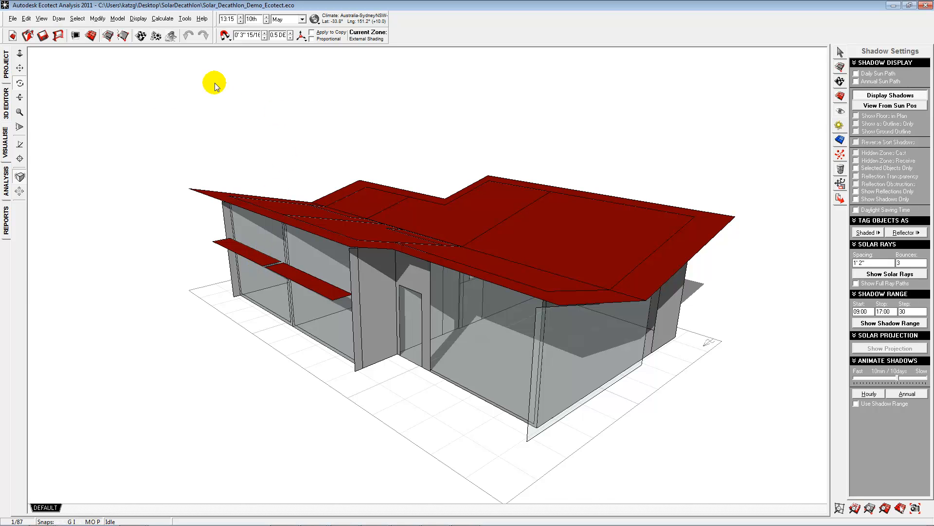
{"action": "left_click", "coordinate": [8, 104]}
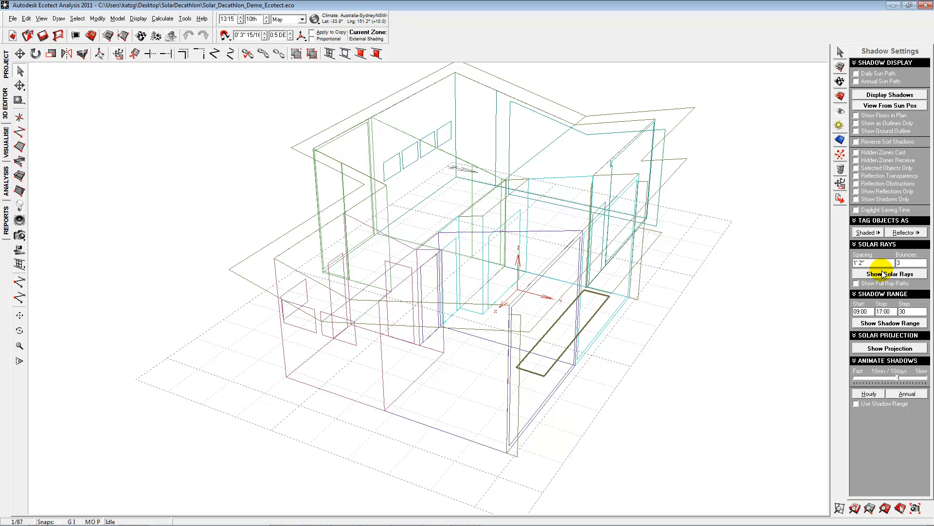
{"action": "left_click", "coordinate": [883, 276]}
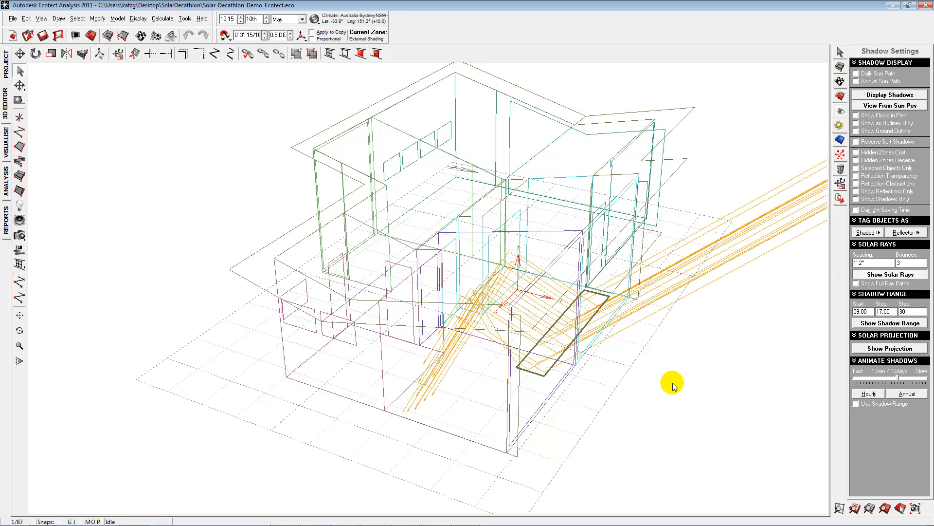
Compare the shading panel's solar rays for January and February by switching the month, ending on January
{"action": "scroll", "coordinate": [672, 387], "scroll_direction": "down", "scroll_amount": 3}
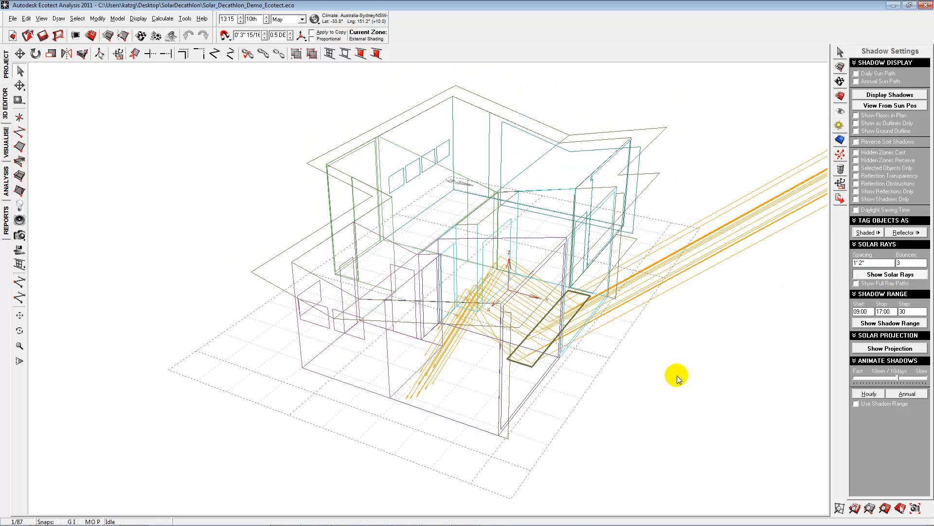
{"action": "scroll", "coordinate": [679, 374], "scroll_direction": "down", "scroll_amount": 1}
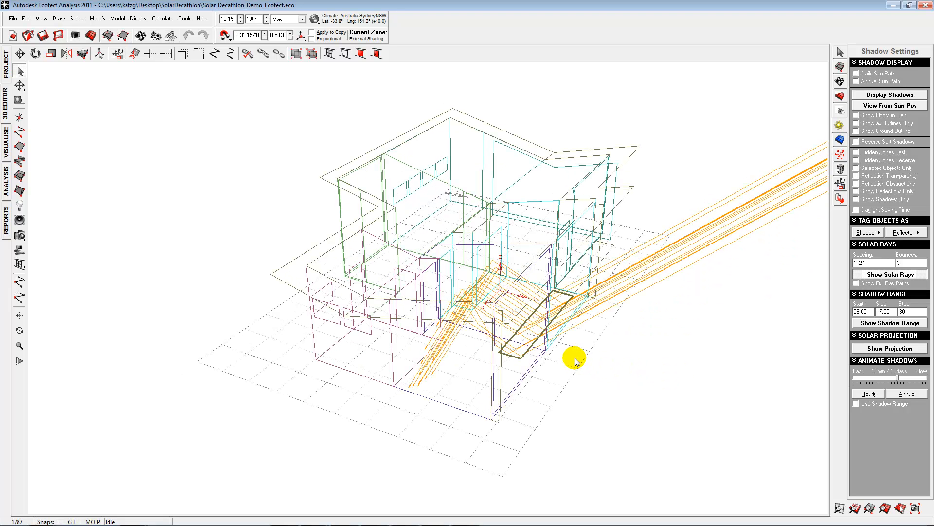
{"action": "left_click", "coordinate": [302, 20]}
{"action": "left_click", "coordinate": [298, 28]}
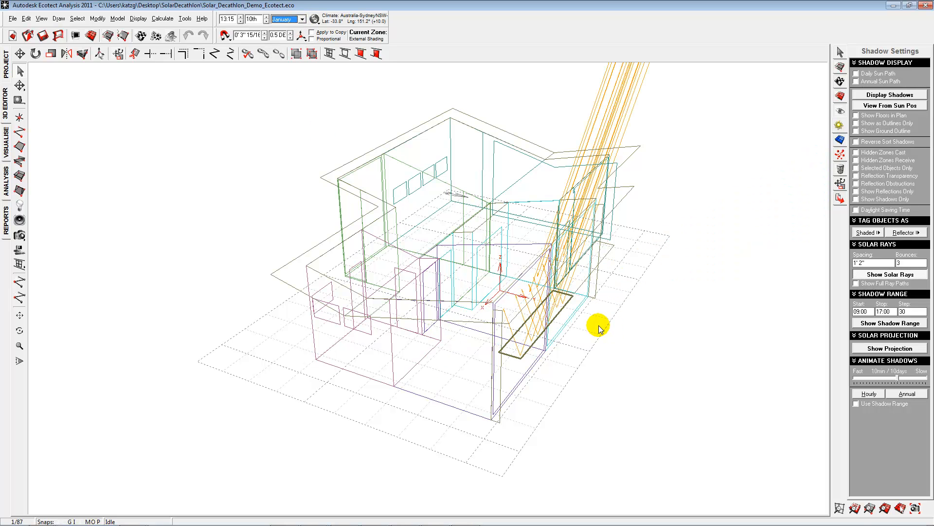
{"action": "key", "text": "Down"}
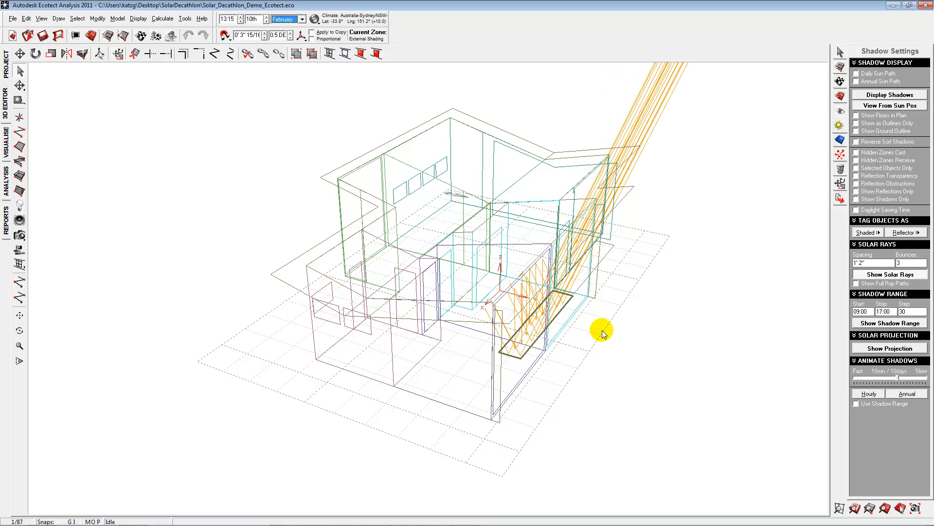
{"action": "key", "text": "Up"}
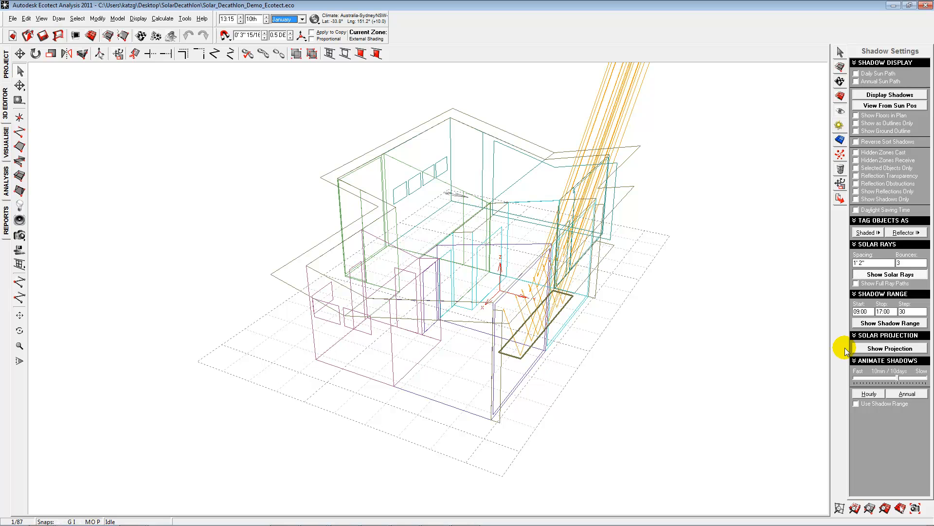
Set the solar ray bounces to 5 and the month to June, viewing the rays from a lower angle
{"action": "double_click", "coordinate": [919, 263]}
{"action": "left_click", "coordinate": [302, 20]}
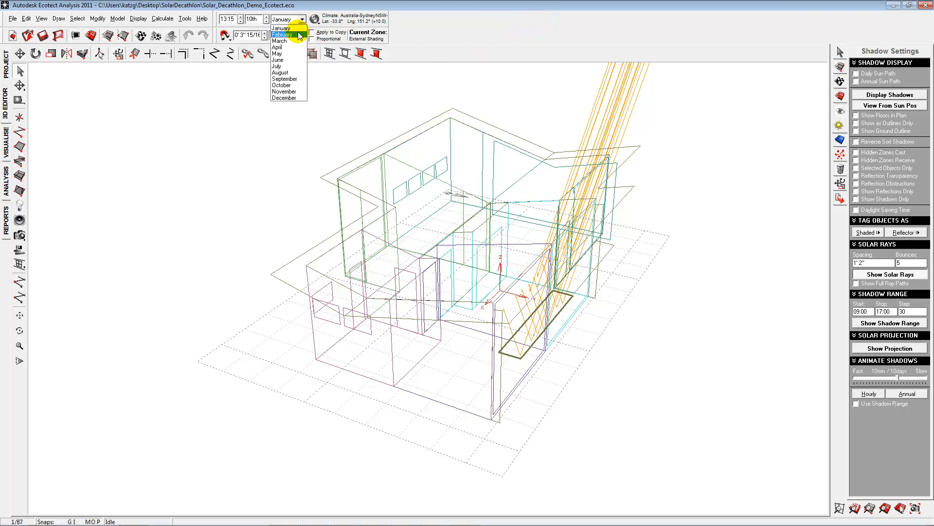
{"action": "left_click", "coordinate": [293, 57]}
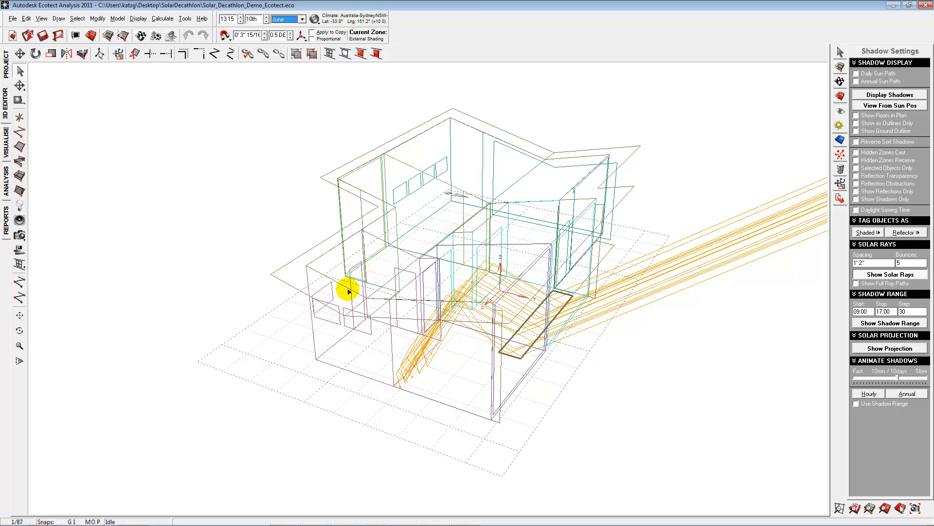
{"action": "left_click", "coordinate": [19, 330]}
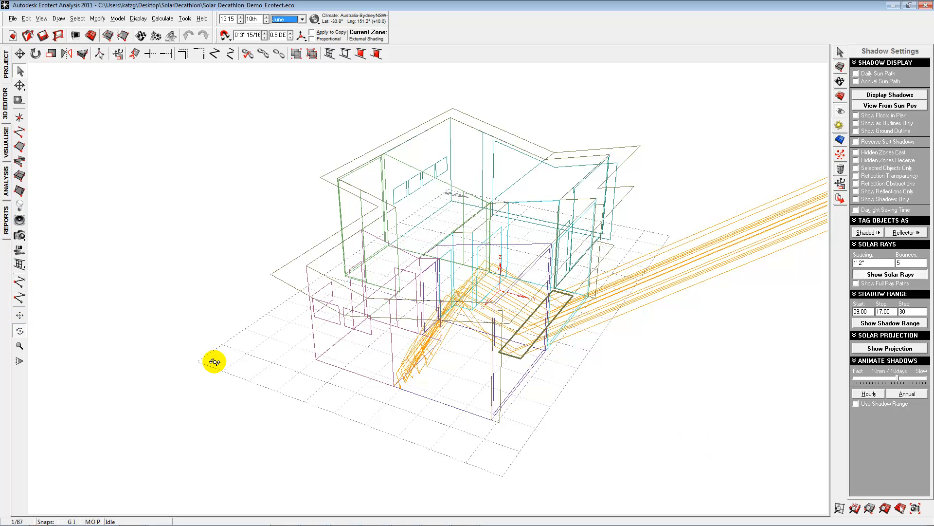
{"action": "mouse_move", "coordinate": [215, 360]}
{"action": "left_mouse_down"}
{"action": "mouse_move", "coordinate": [215, 411]}
{"action": "mouse_move", "coordinate": [213, 344]}
{"action": "left_mouse_up"}
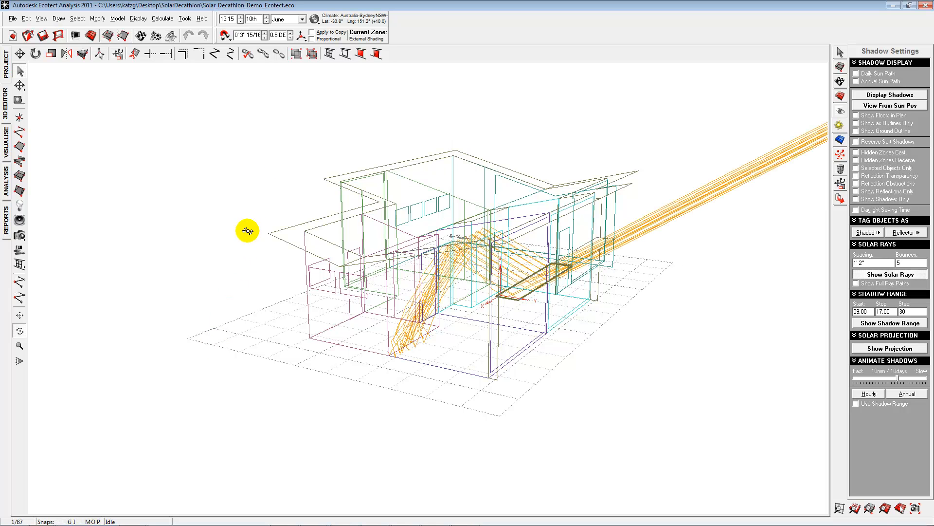
Step the time back to 08:00 and forward to 14:45 to trace how the solar rays move through the room
{"action": "left_click", "coordinate": [241, 22]}
{"action": "left_click", "coordinate": [240, 22]}
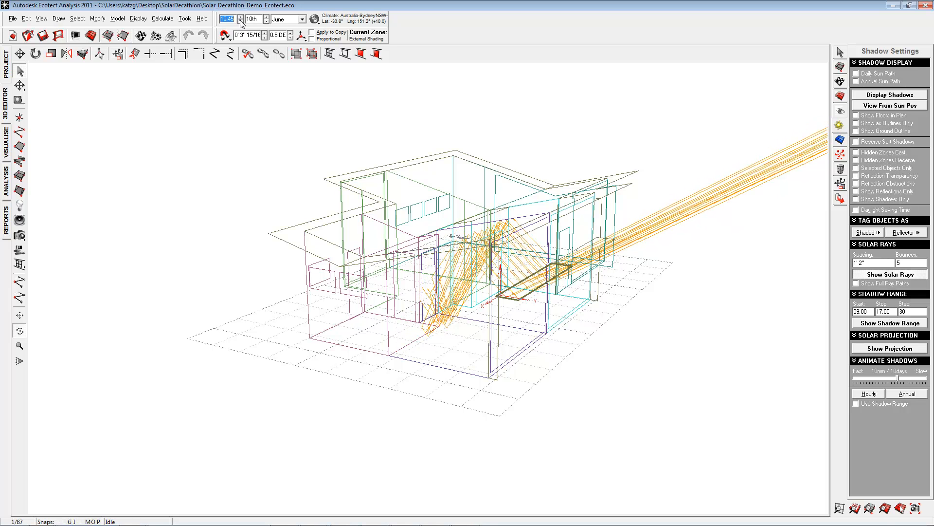
{"action": "left_click", "coordinate": [240, 21]}
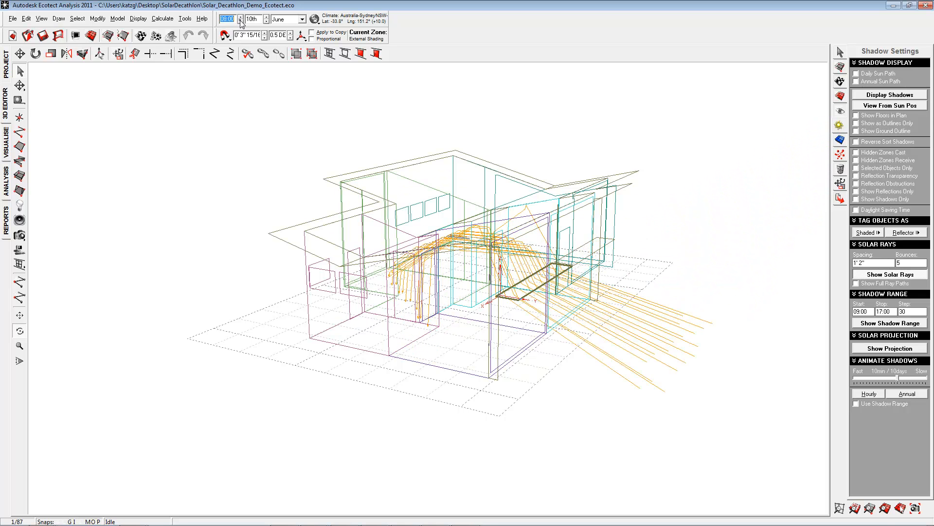
{"action": "left_click", "coordinate": [241, 17]}
{"action": "left_click", "coordinate": [240, 18]}
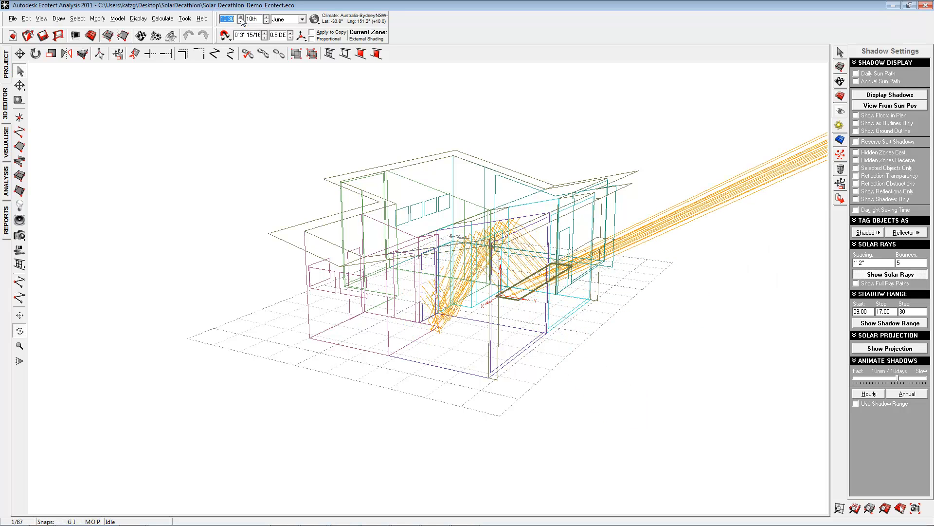
{"action": "left_click", "coordinate": [241, 17]}
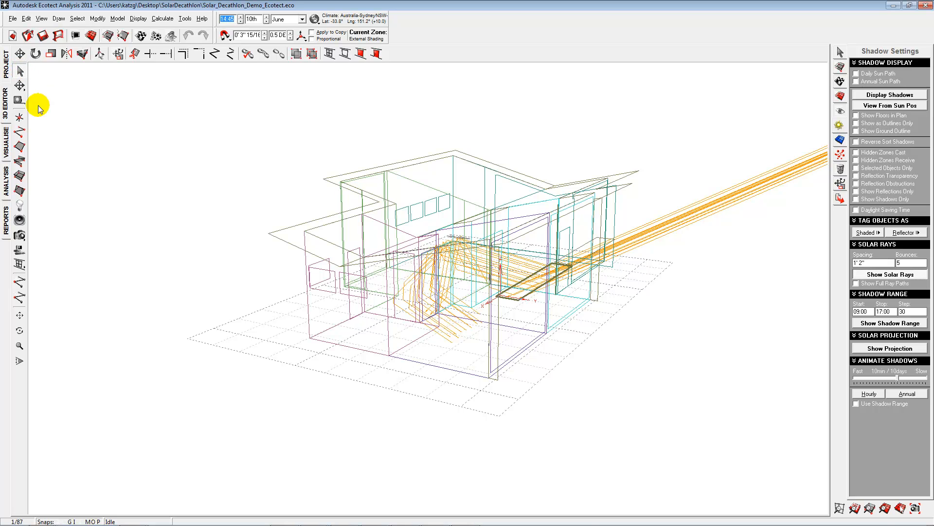
Select the front room's floor and auto-fit the analysis grid within the selected object in the XY axis
{"action": "left_click", "coordinate": [489, 452]}
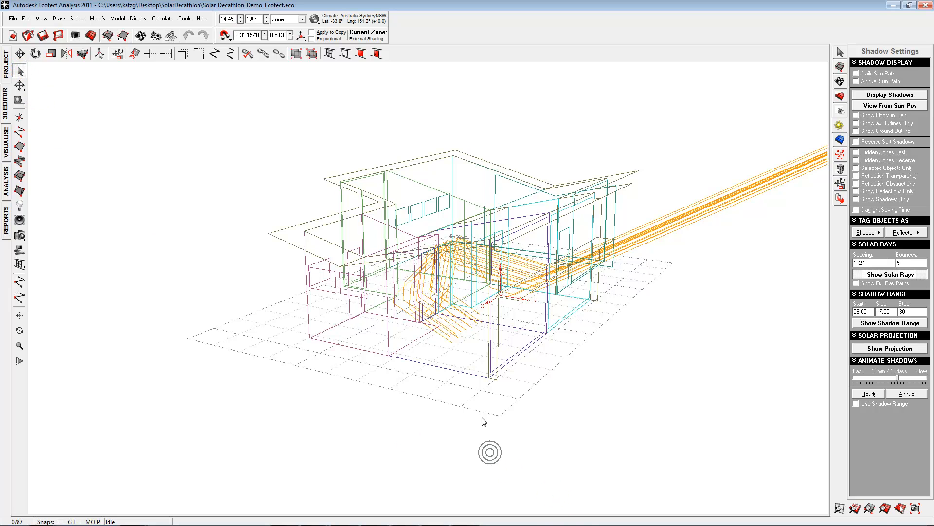
{"action": "left_click", "coordinate": [467, 372]}
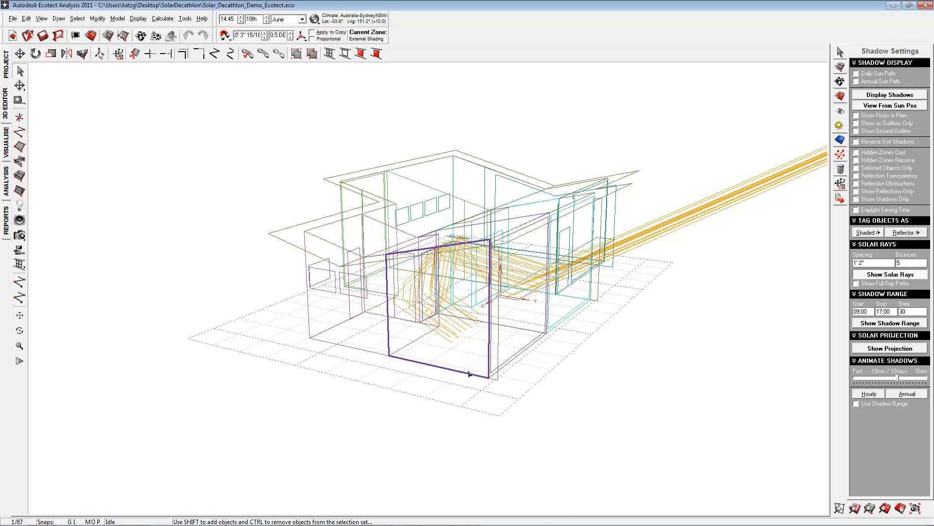
{"action": "left_click", "coordinate": [510, 366]}
{"action": "left_click", "coordinate": [510, 366]}
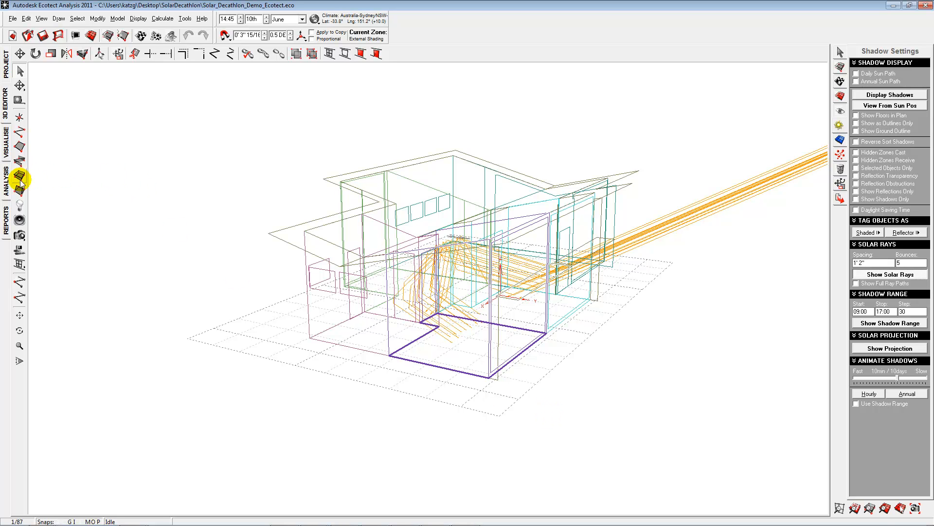
{"action": "left_click", "coordinate": [840, 141]}
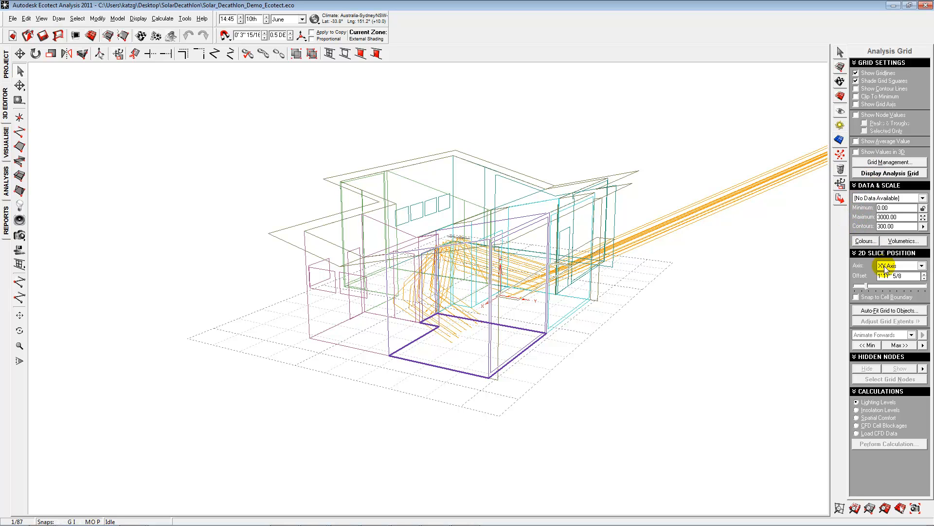
{"action": "left_click", "coordinate": [891, 310]}
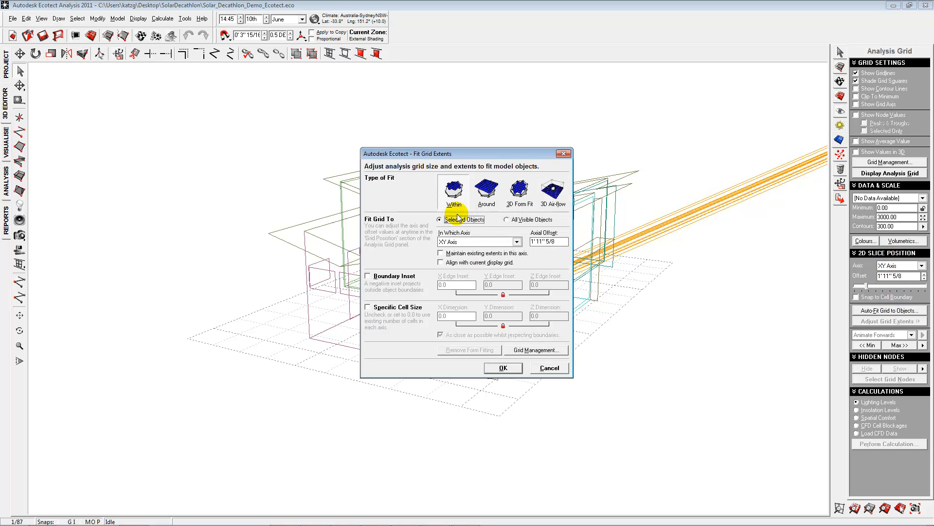
{"action": "left_click", "coordinate": [506, 368]}
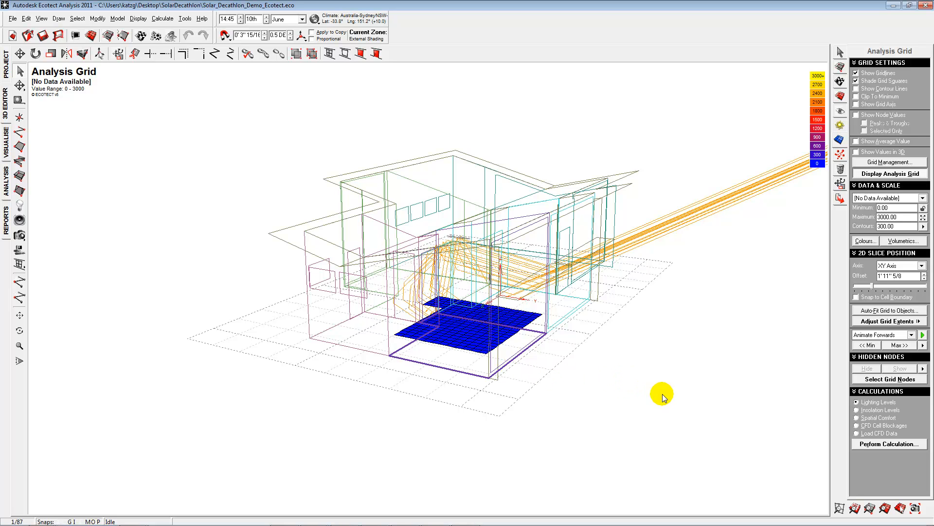
Run the Overall Daylight and Electric Light Levels calculation on the analysis grid, skipping the rest of the wizard
{"action": "left_click", "coordinate": [886, 447]}
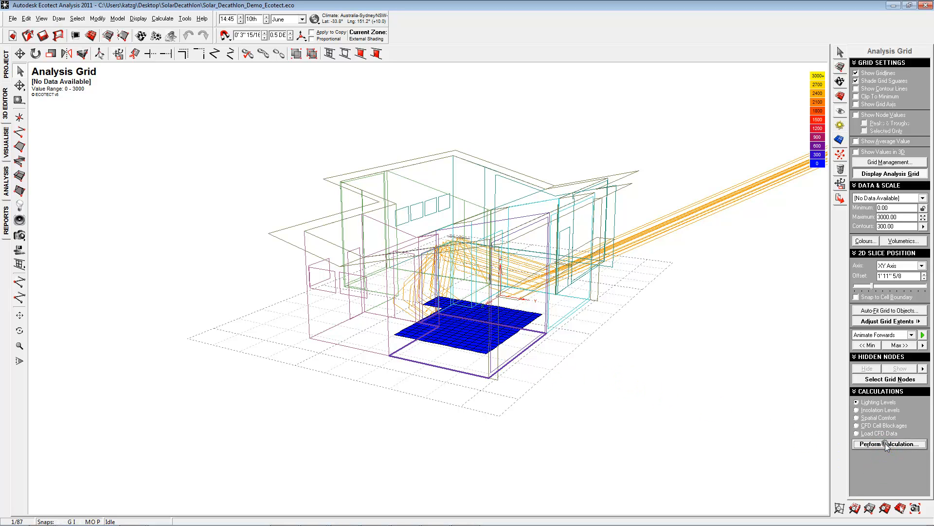
{"action": "left_click", "coordinate": [368, 356]}
{"action": "left_click", "coordinate": [367, 356]}
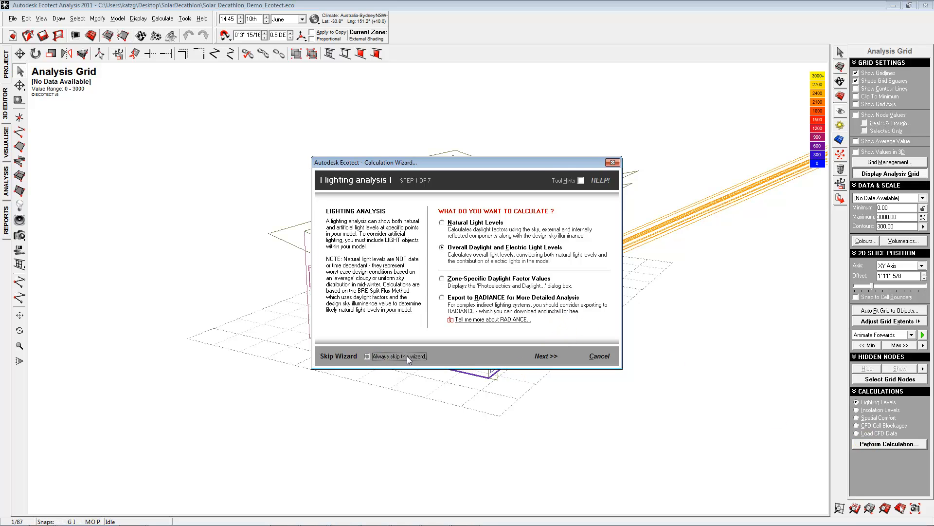
{"action": "left_click", "coordinate": [545, 357]}
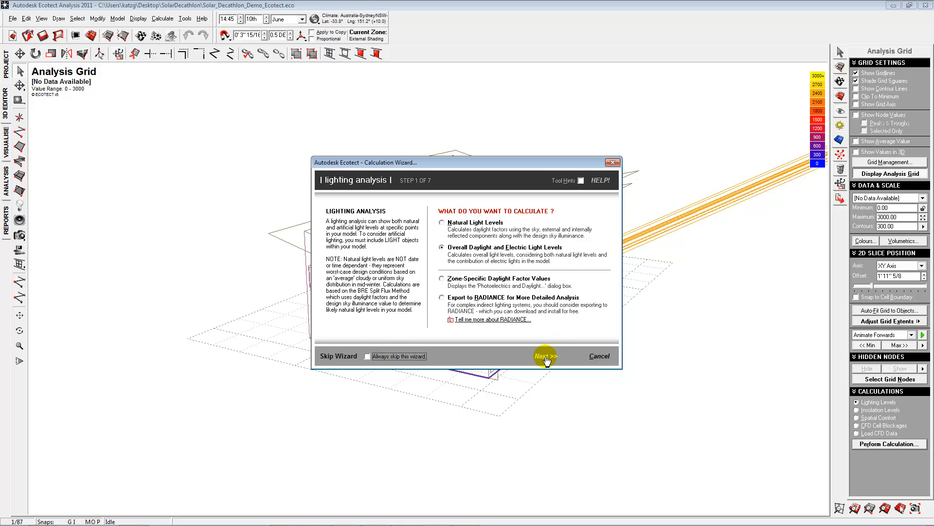
{"action": "left_click", "coordinate": [341, 356]}
{"action": "left_click", "coordinate": [573, 356]}
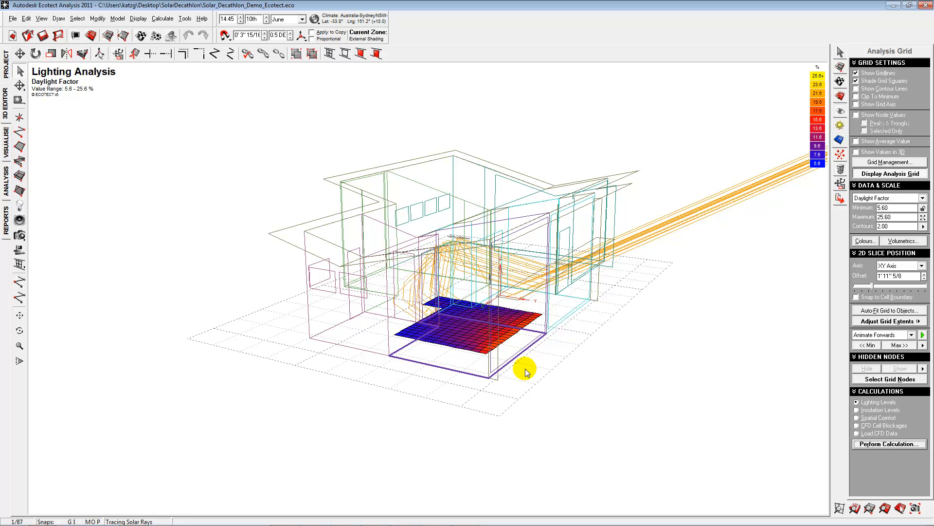
Clear the floor selection and show contour lines on the daylight factor grid
{"action": "left_click", "coordinate": [493, 411]}
{"action": "scroll", "coordinate": [496, 413], "scroll_direction": "up", "scroll_amount": 2}
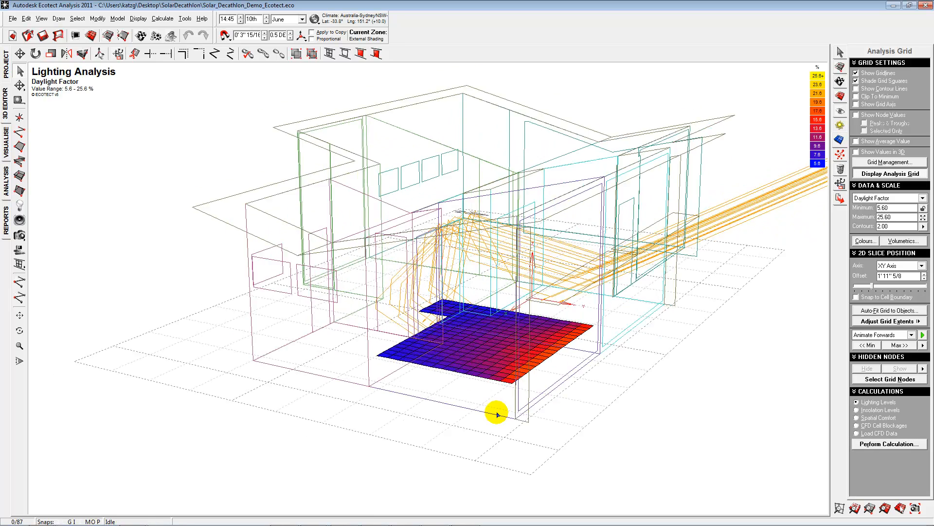
{"action": "scroll", "coordinate": [498, 417], "scroll_direction": "up", "scroll_amount": 2}
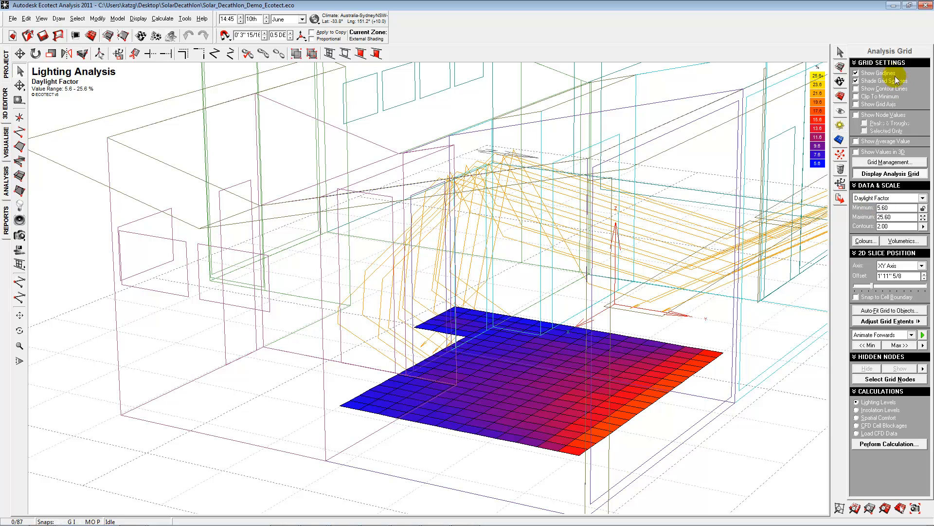
{"action": "left_click", "coordinate": [856, 88]}
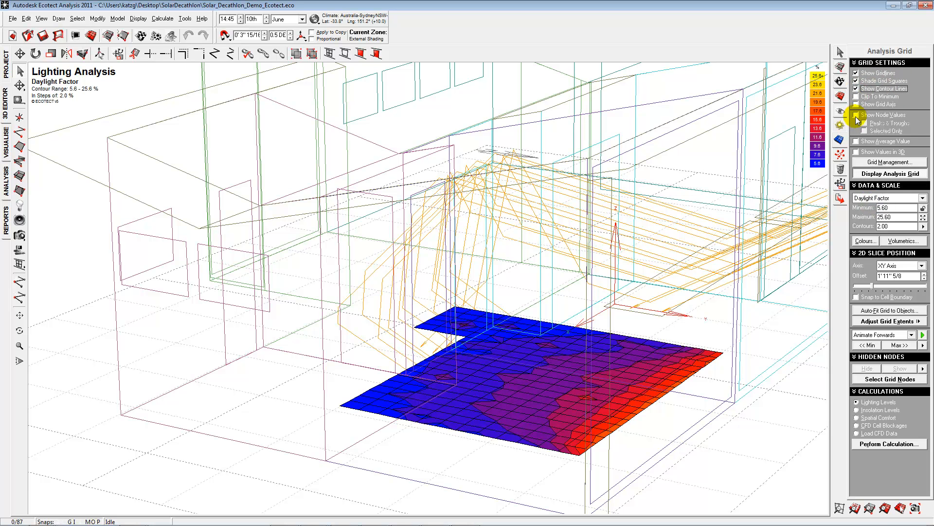
{"action": "left_click", "coordinate": [659, 361]}
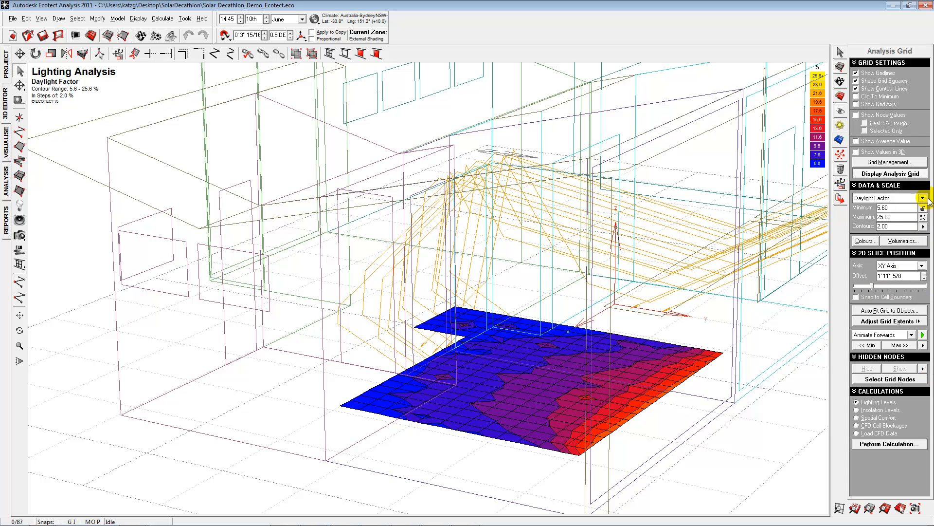
Compare the grid's Daylighting Levels with its Daylight Factor data, ending on Daylighting Levels
{"action": "left_click", "coordinate": [922, 198]}
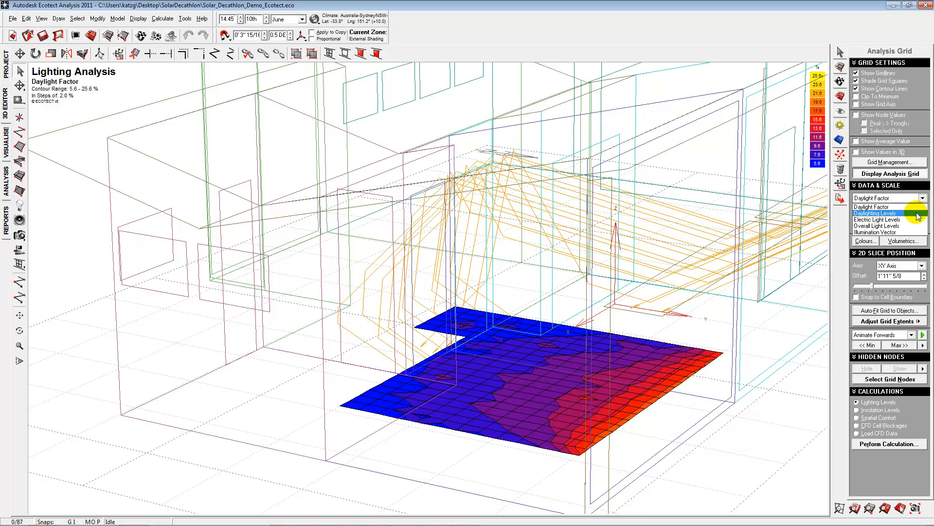
{"action": "left_click", "coordinate": [921, 213]}
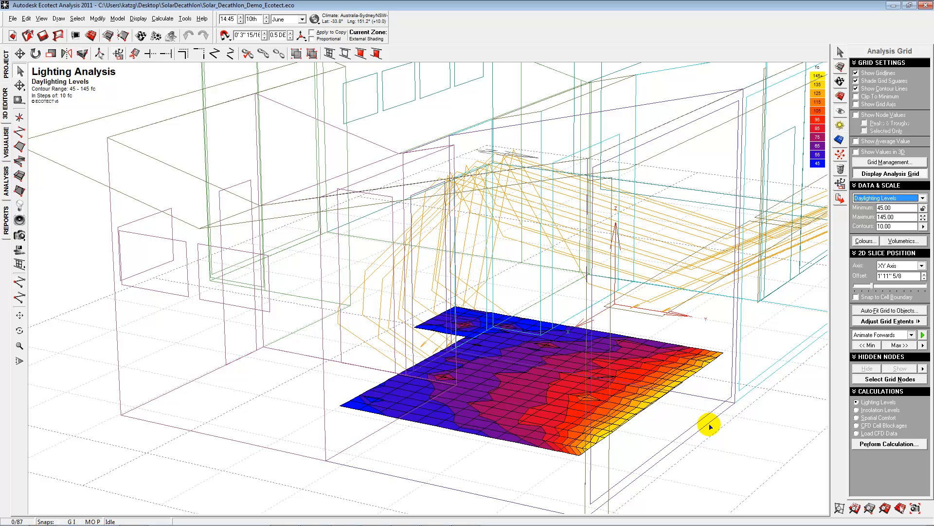
{"action": "key", "text": "Up"}
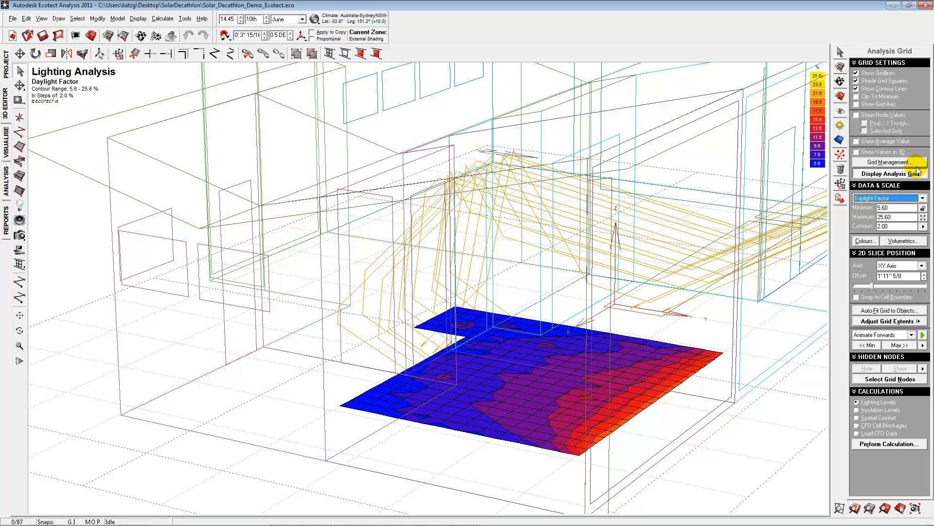
{"action": "left_click", "coordinate": [922, 199]}
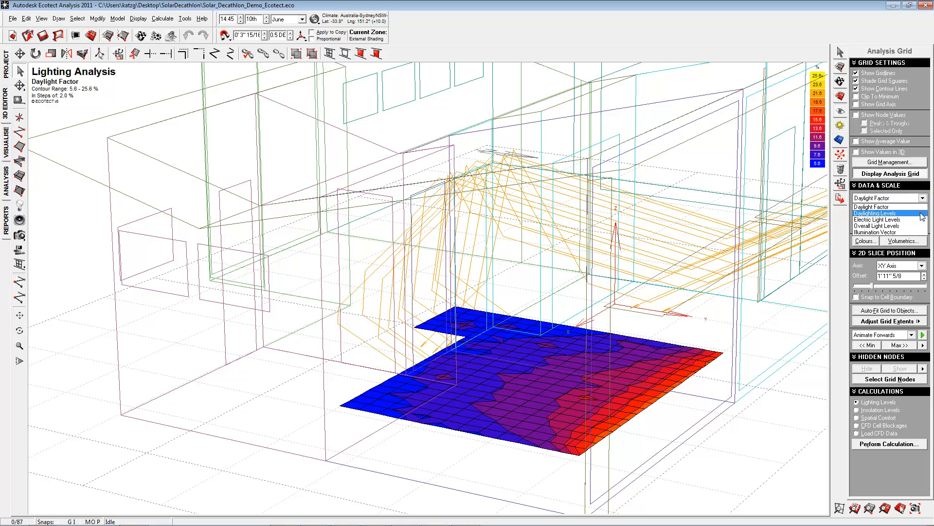
{"action": "left_click", "coordinate": [922, 214]}
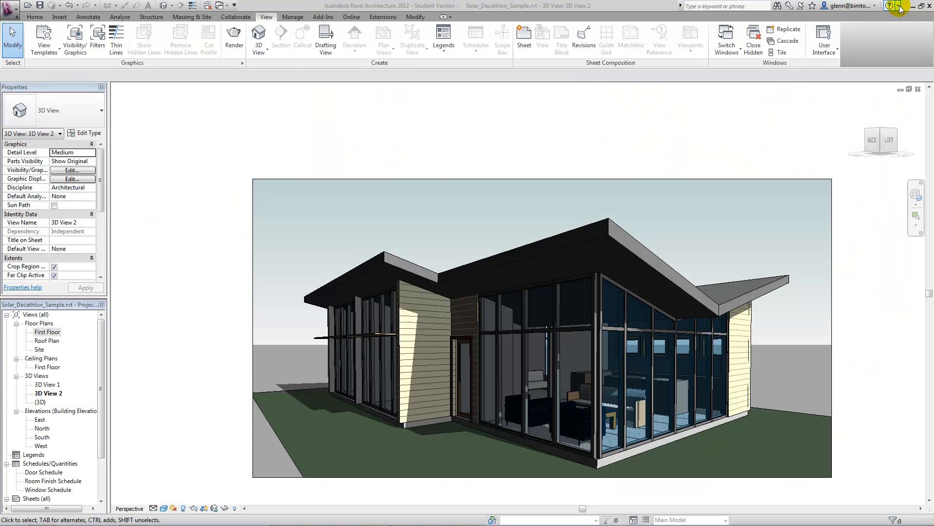
Switch to the PowerPoint slide show to present the documentation slide on Autodesk Revit
{"action": "key", "text": "alt+Tab"}
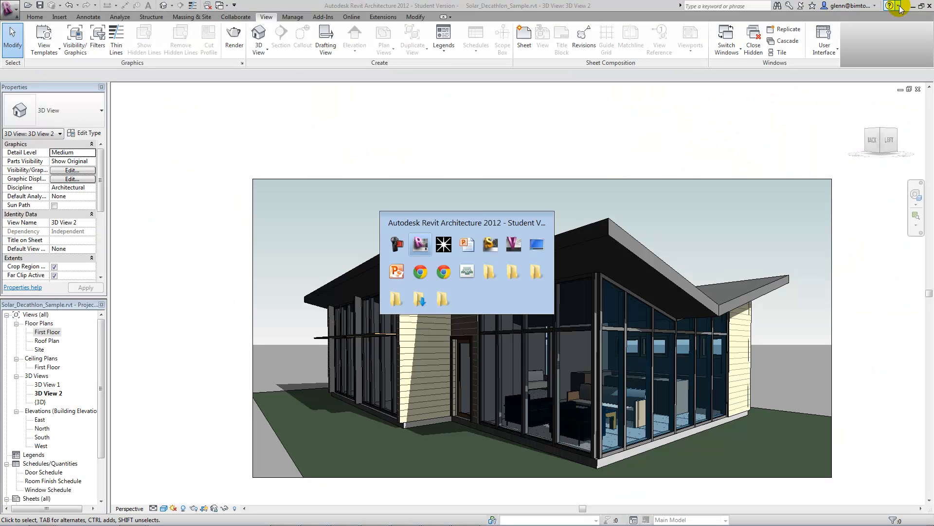
{"action": "key", "text": "alt+Tab"}
{"action": "key", "text": "alt+Tab"}
{"action": "key", "text": "alt+Tab"}
{"action": "key", "text": "alt+Tab"}
{"action": "key", "text": "alt+Tab"}
{"action": "key", "text": "alt+Tab"}
{"action": "key", "text": "alt+Tab"}
{"action": "key", "text": "alt+Tab"}
{"action": "key", "text": "alt+Tab"}
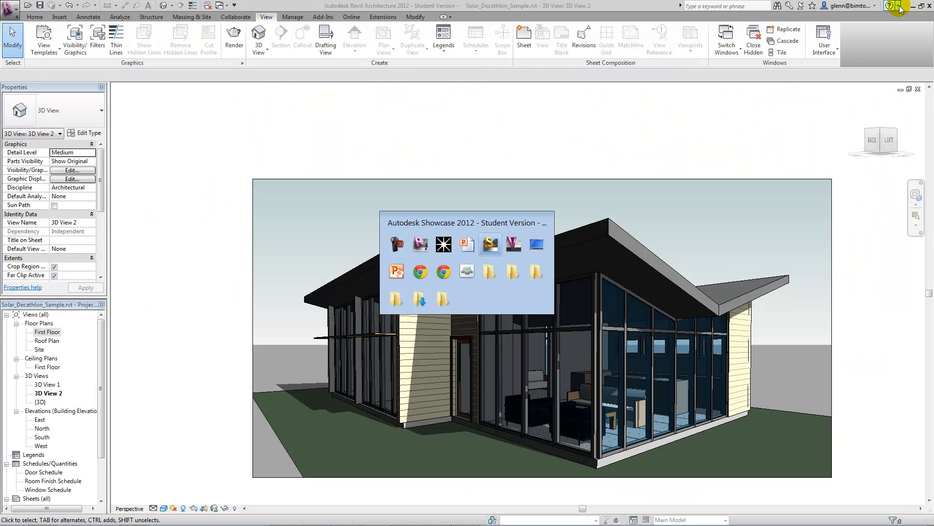
{"action": "key", "text": "alt+Tab"}
{"action": "key", "text": "alt+Tab"}
{"action": "key", "text": "alt+Tab"}
{"action": "key", "text": "alt+Tab"}
{"action": "key", "text": "alt+Tab"}
{"action": "key", "text": "alt+Tab"}
{"action": "key", "text": "alt+Tab"}
{"action": "key", "text": "alt+Tab"}
{"action": "key", "text": "alt+Tab"}
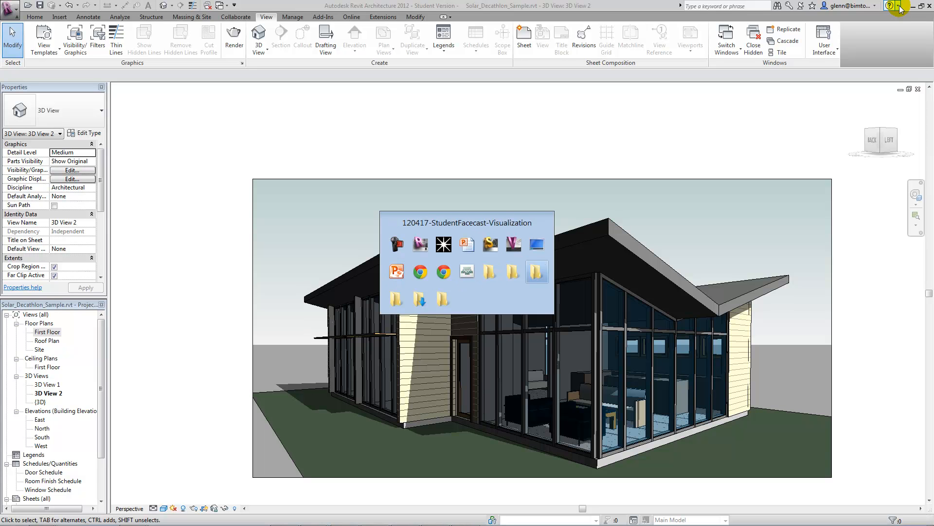
{"action": "key", "text": "alt+Tab"}
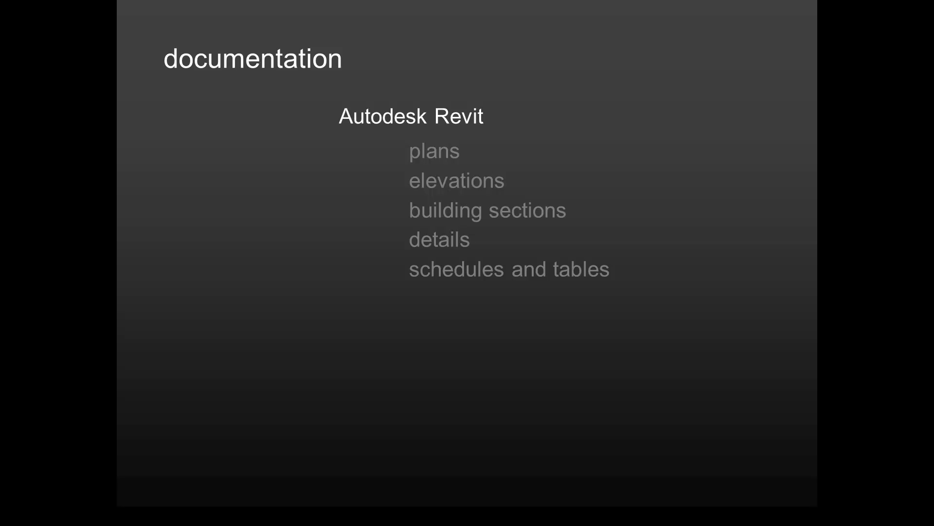
Return to Revit, open the First Floor plan, and draw a straight south-to-north building section through Room 1, looking west
{"action": "key", "text": "alt+Tab"}
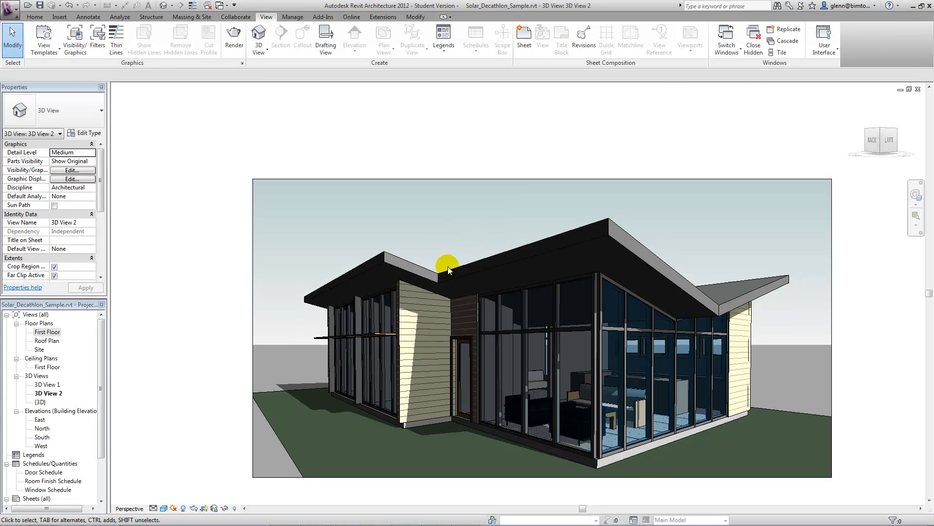
{"action": "double_click", "coordinate": [52, 334]}
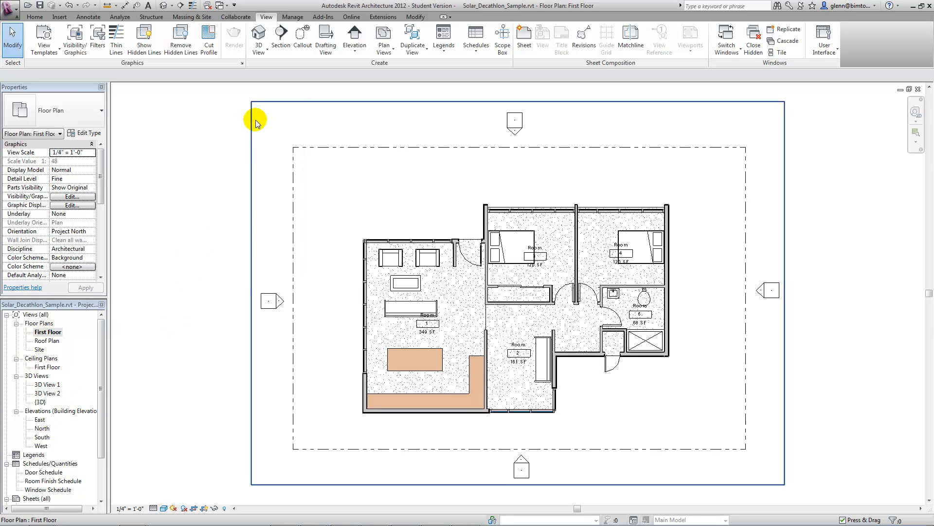
{"action": "left_click", "coordinate": [281, 35]}
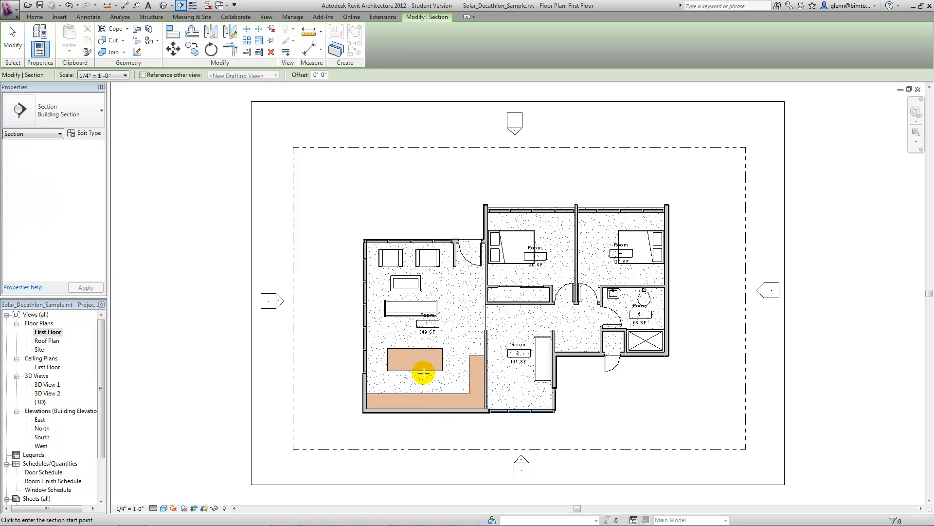
{"action": "left_click", "coordinate": [433, 434]}
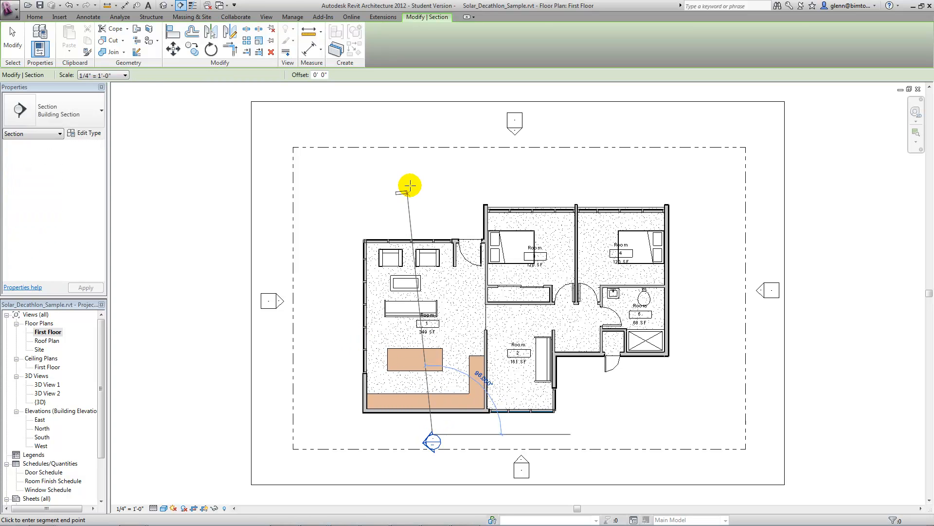
{"action": "left_click", "coordinate": [433, 186]}
{"action": "key", "text": "Escape"}
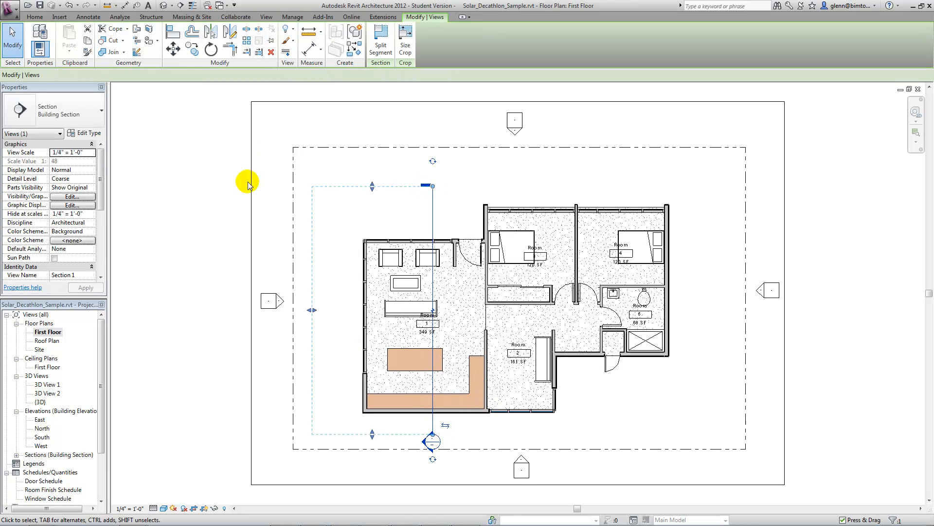
Open the new building section view and set its detail level to Fine
{"action": "double_click", "coordinate": [424, 440]}
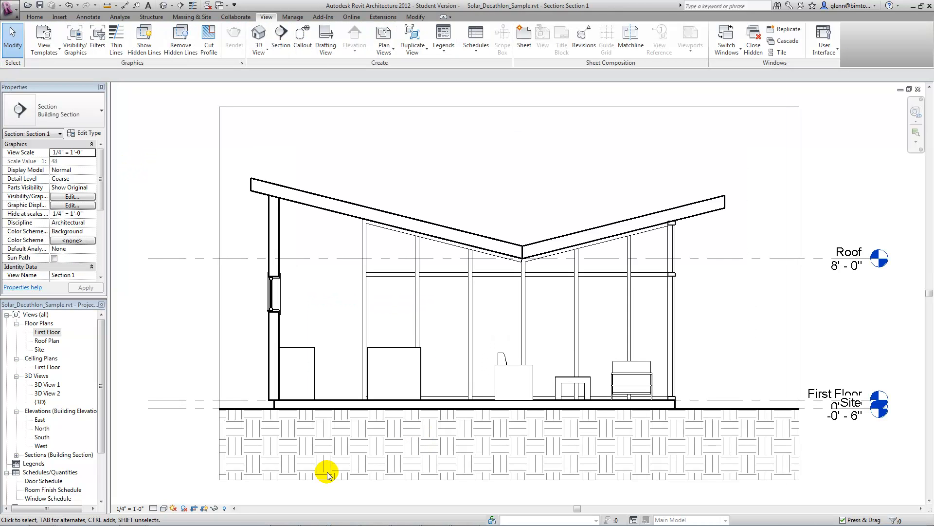
{"action": "left_click", "coordinate": [153, 508]}
{"action": "left_click", "coordinate": [163, 504]}
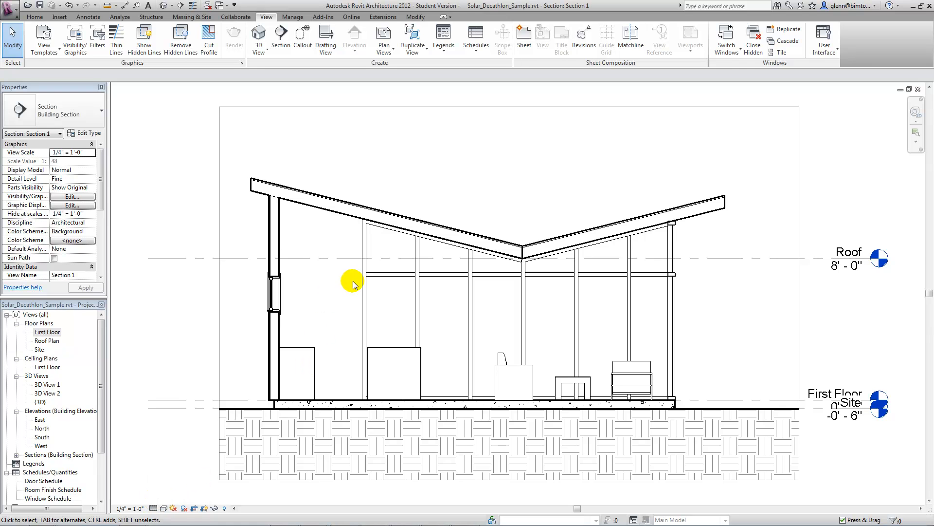
{"action": "scroll", "coordinate": [356, 280], "scroll_direction": "up", "scroll_amount": 3}
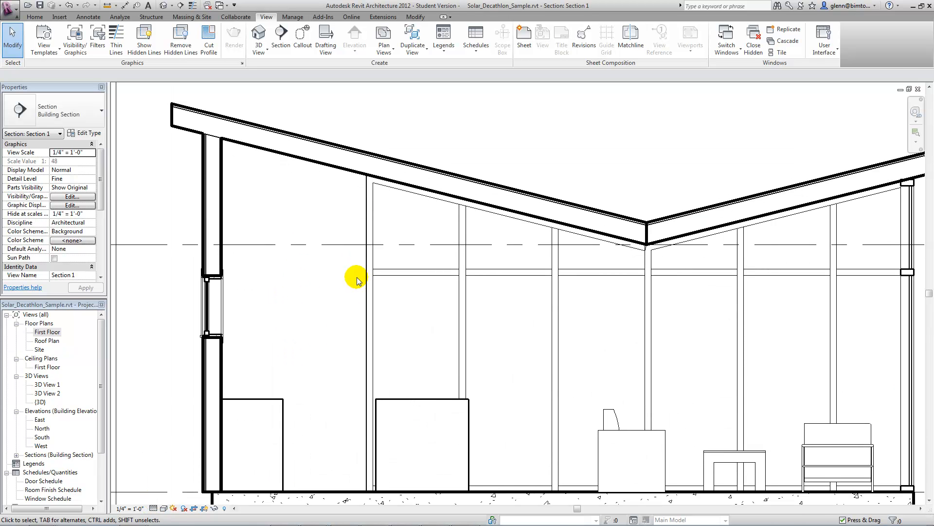
{"action": "scroll", "coordinate": [357, 280], "scroll_direction": "down", "scroll_amount": 2}
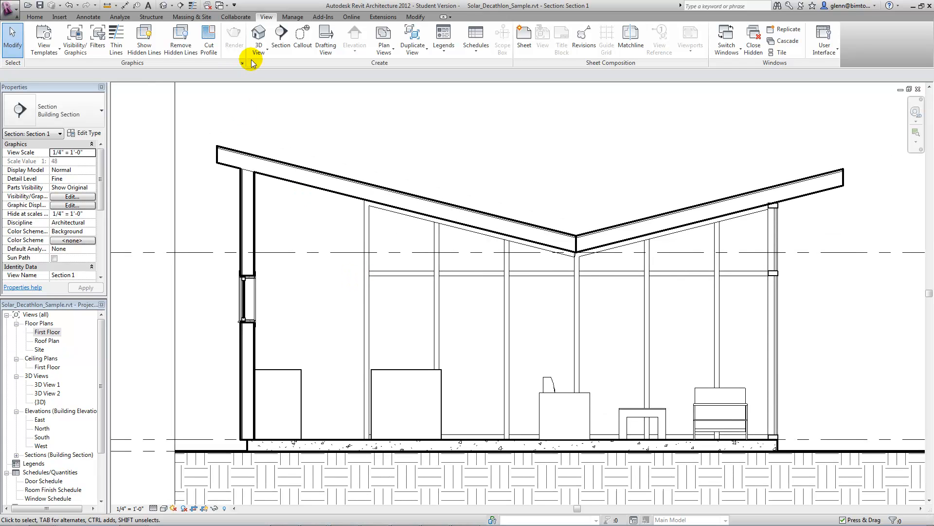
Place a 1/2" = 1'-0" callout around the base of the exterior wall where it meets the floor slab
{"action": "left_click", "coordinate": [301, 43]}
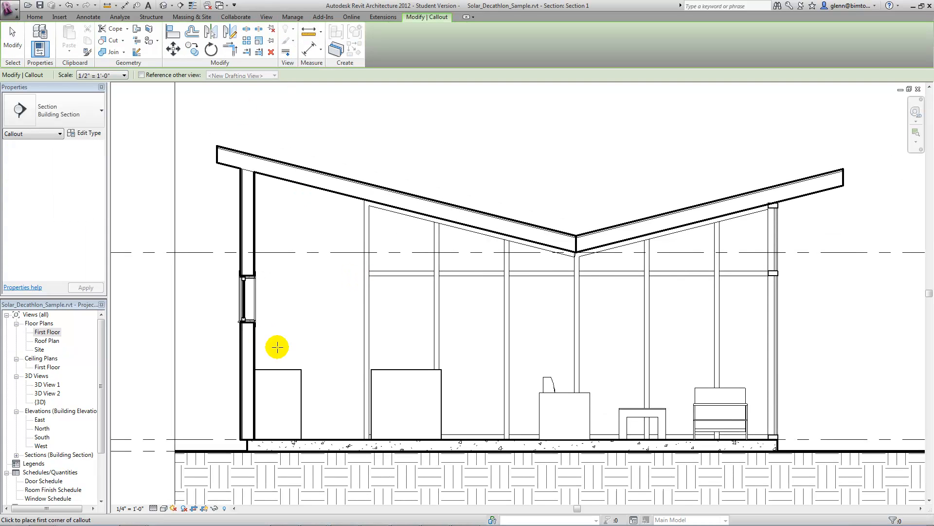
{"action": "left_click", "coordinate": [227, 393]}
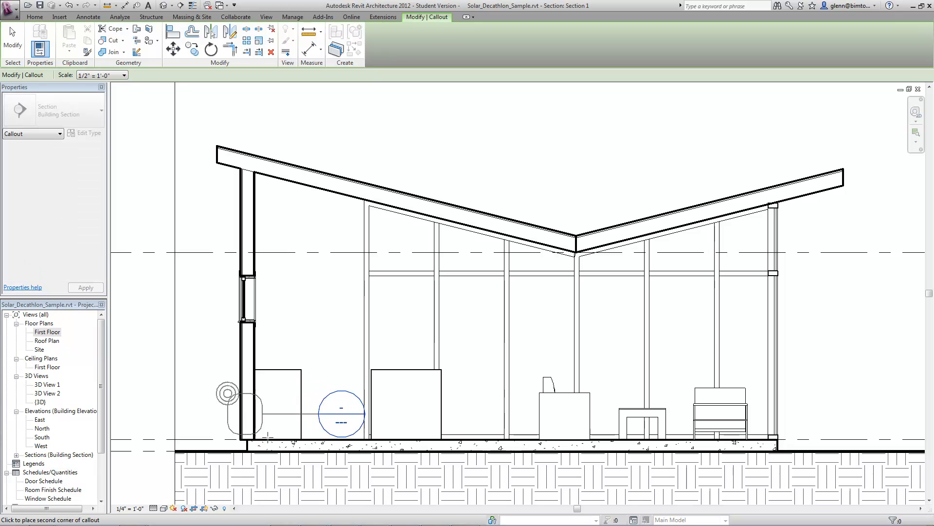
{"action": "left_click", "coordinate": [290, 472]}
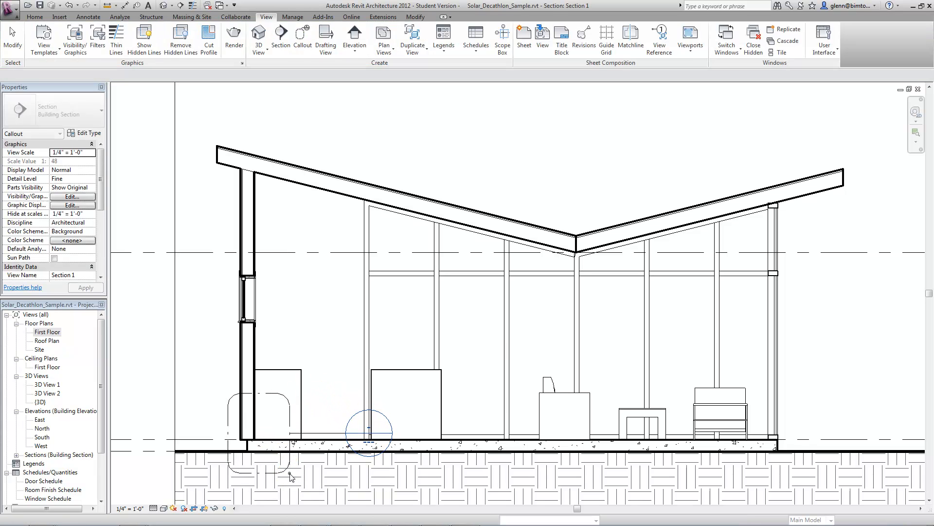
Open the wall base callout view and set its scale to 3" = 1'-0"
{"action": "double_click", "coordinate": [351, 417]}
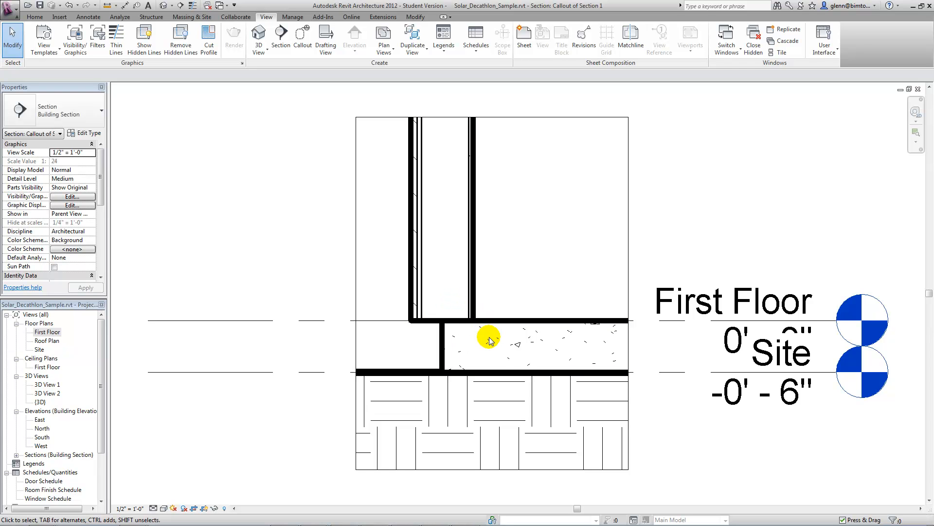
{"action": "scroll", "coordinate": [489, 340], "scroll_direction": "down", "scroll_amount": 2}
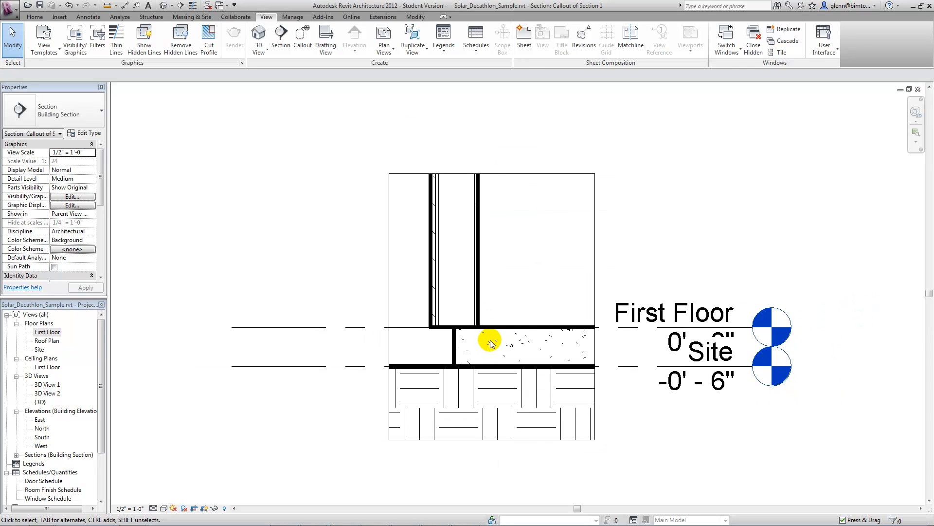
{"action": "left_click", "coordinate": [139, 508]}
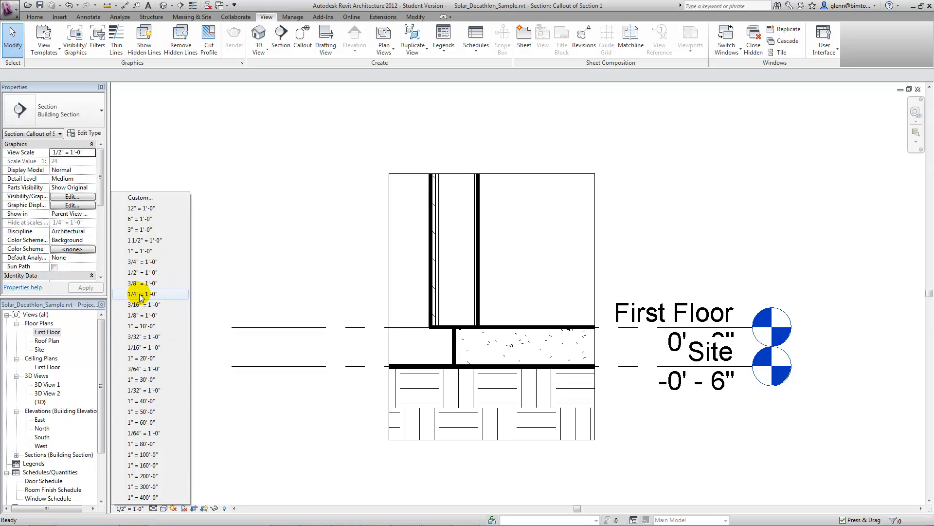
{"action": "left_click", "coordinate": [140, 230]}
{"action": "scroll", "coordinate": [424, 358], "scroll_direction": "up", "scroll_amount": 2}
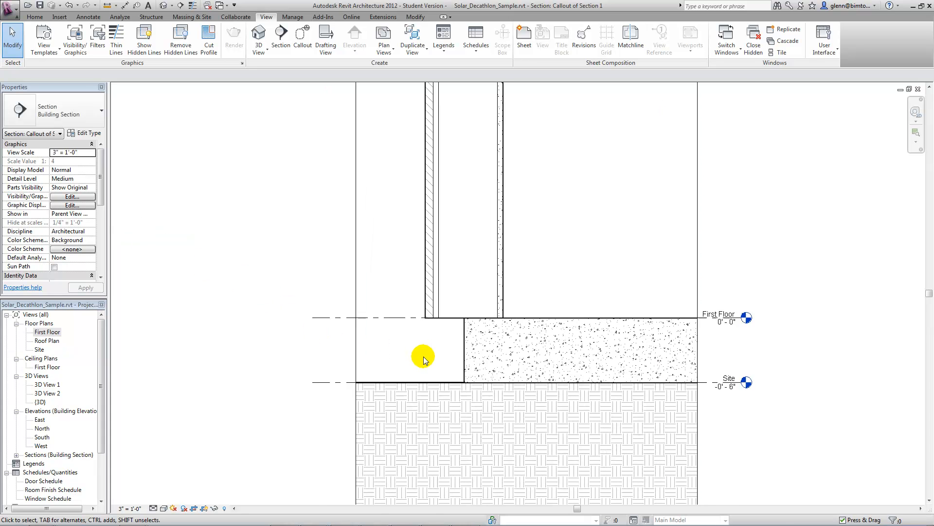
{"action": "scroll", "coordinate": [423, 359], "scroll_direction": "down", "scroll_amount": 1}
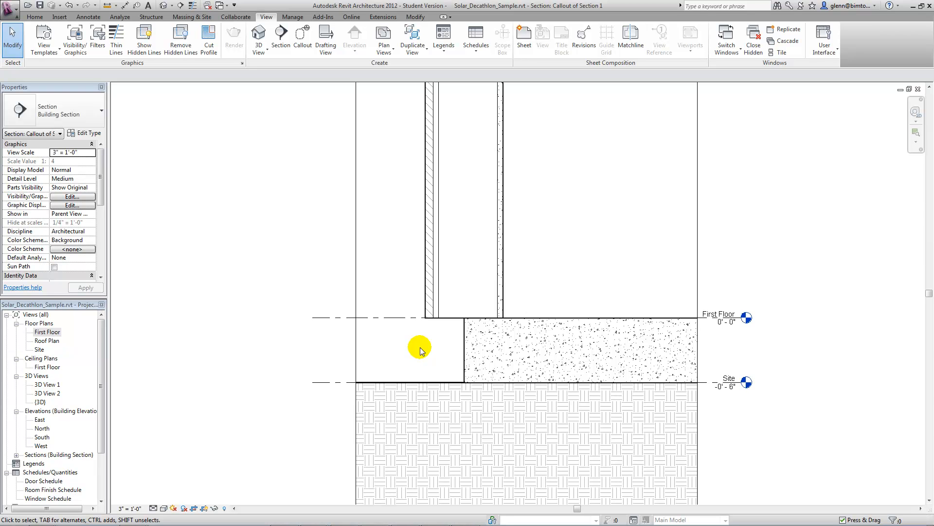
Switch to the PowerPoint slide show and advance to the construction support slide
{"action": "key", "text": "alt+Tab"}
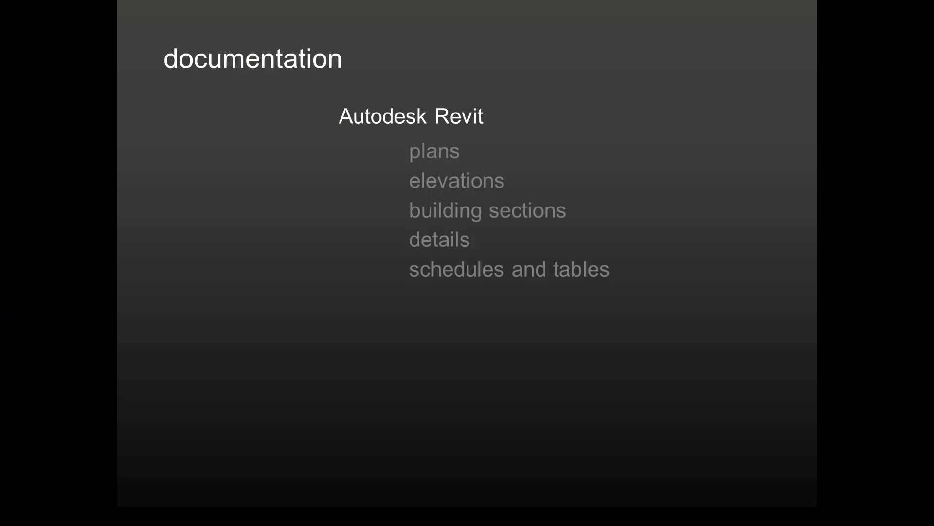
{"action": "left_click", "coordinate": [421, 350]}
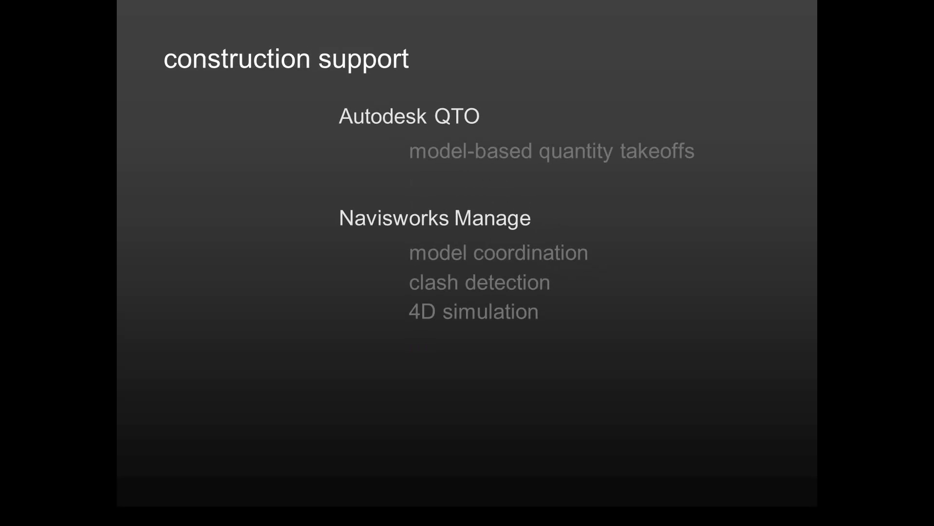
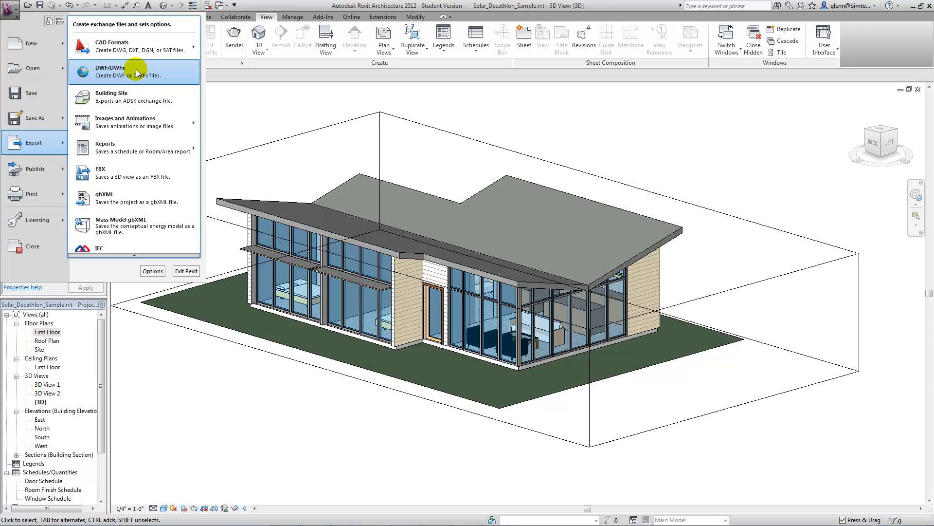
{"action": "left_click", "coordinate": [236, 99]}
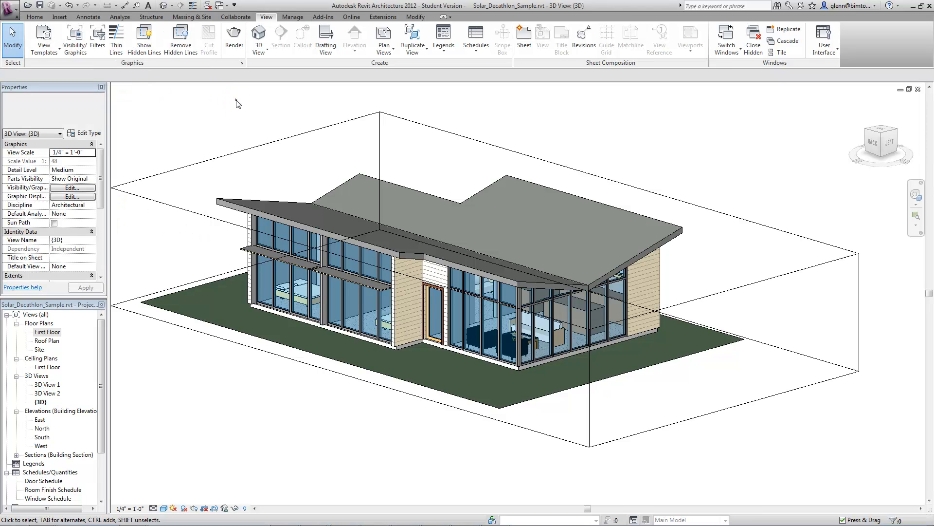
{"action": "key", "text": "alt+Tab"}
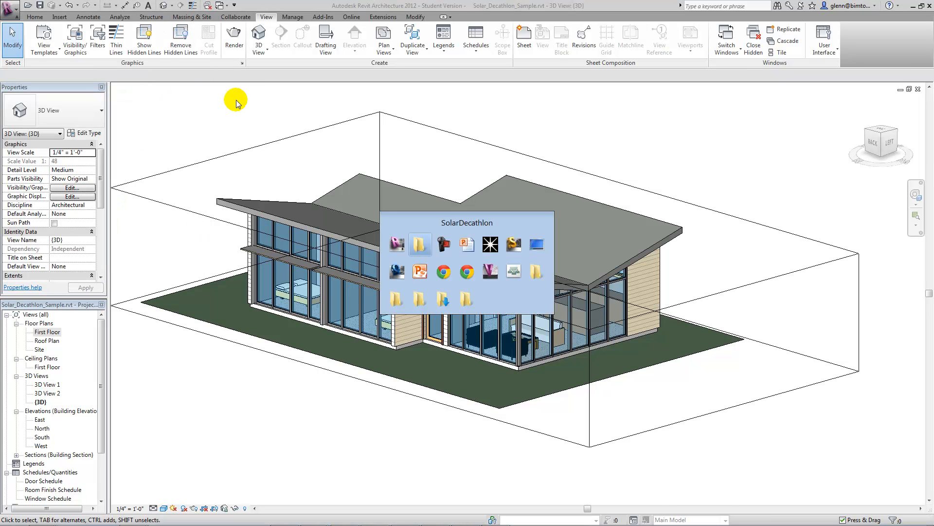
{"action": "key", "text": "Tab"}
{"action": "key", "text": "Tab"}
{"action": "key", "text": "Tab"}
{"action": "key", "text": "Tab"}
{"action": "key", "text": "Tab"}
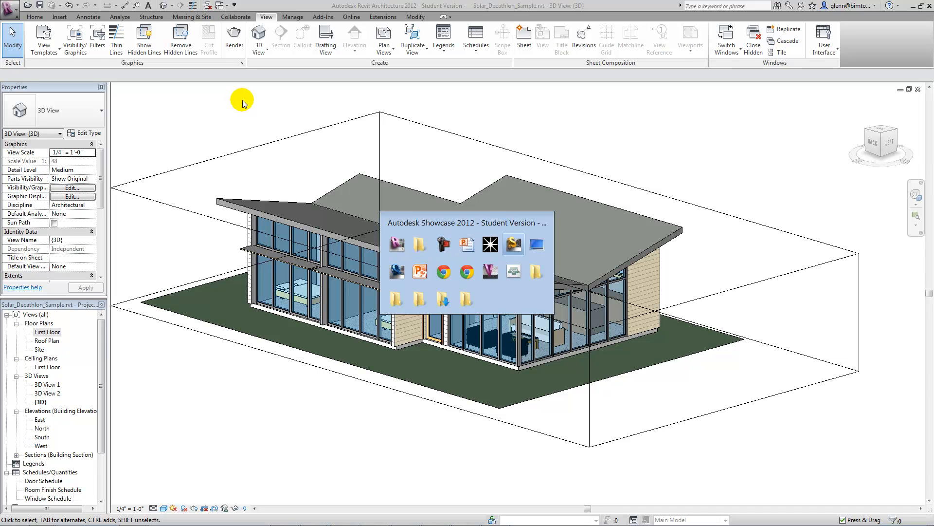
{"action": "key", "text": "Escape"}
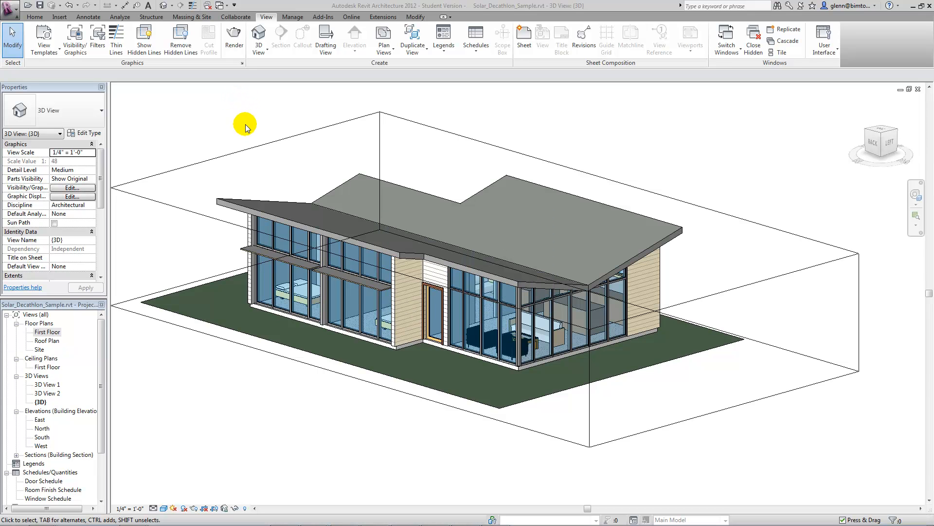
{"action": "left_click", "coordinate": [212, 358]}
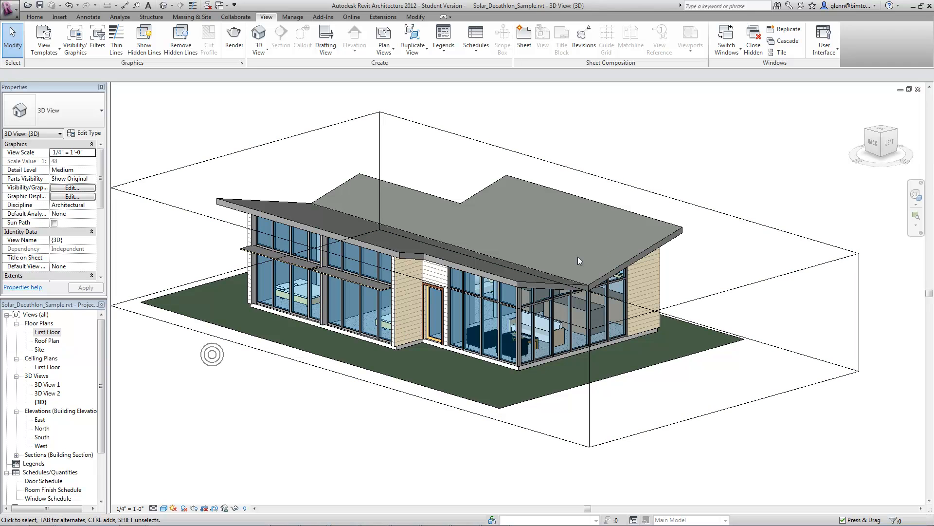
Minimize Revit and switch to the Solar_Decathlon_Demo_QTO project in Autodesk Quantity Takeoff
{"action": "left_click", "coordinate": [918, 8]}
{"action": "key", "text": "alt+Tab"}
{"action": "key", "text": "alt+Tab"}
{"action": "key", "text": "alt+Tab"}
{"action": "key", "text": "alt+Tab"}
{"action": "key", "text": "alt+Tab"}
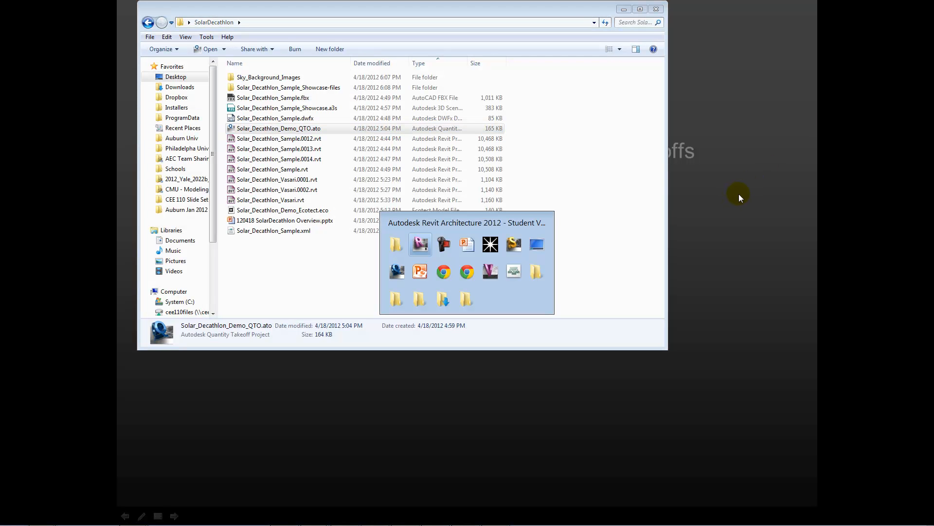
{"action": "key", "text": "alt+Tab"}
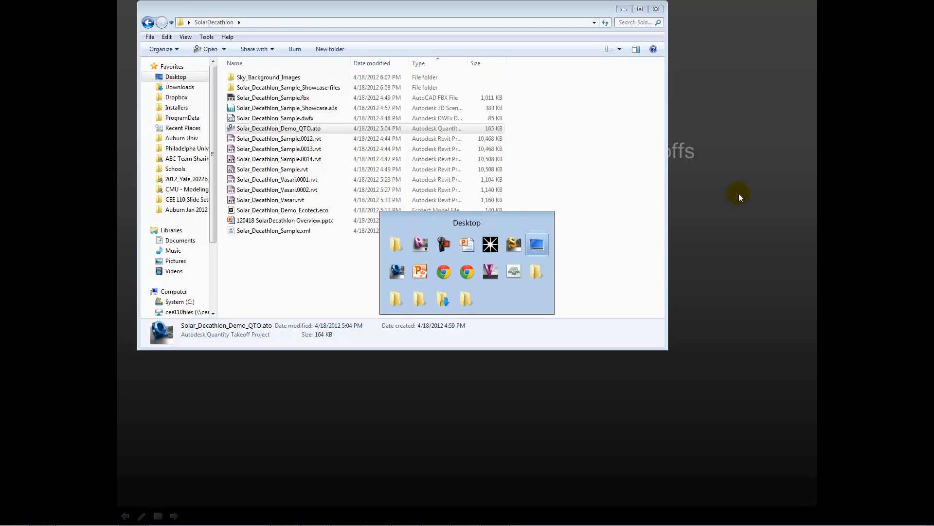
{"action": "key", "text": "alt+Tab"}
{"action": "key", "text": "alt+Tab"}
{"action": "key", "text": "alt+Tab"}
{"action": "key", "text": "alt+Tab"}
{"action": "key", "text": "alt+Tab"}
{"action": "key", "text": "alt+Tab"}
{"action": "key", "text": "alt+Tab"}
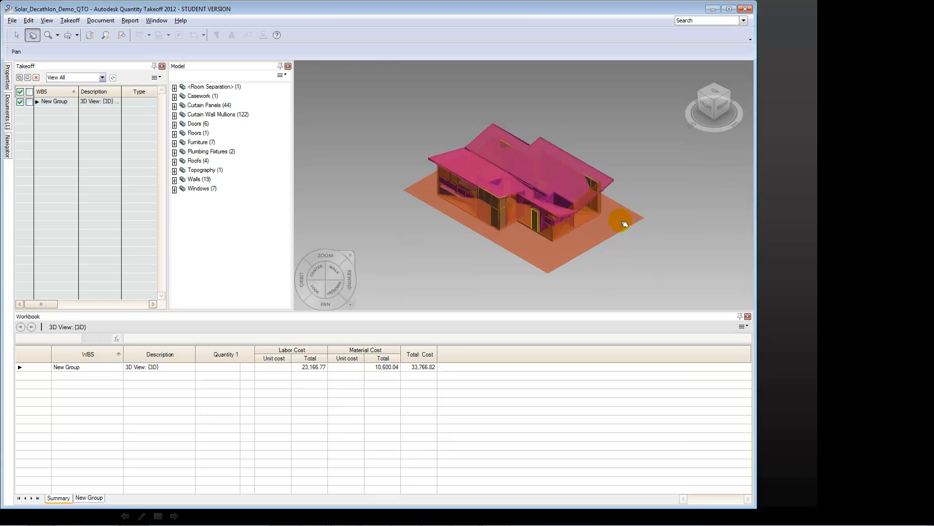
Orbit and zoom in on the 3D house model to examine its opposite side and interior
{"action": "mouse_move", "coordinate": [350, 288]}
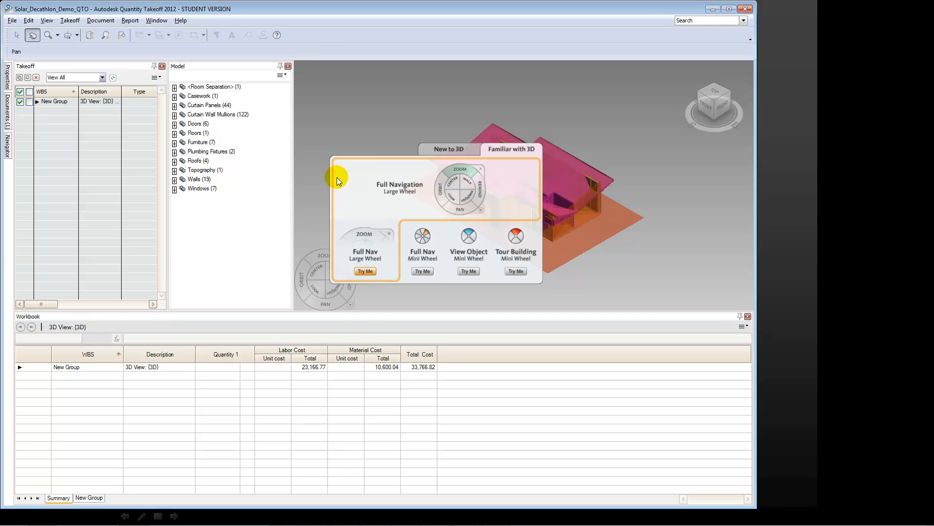
{"action": "left_click", "coordinate": [305, 284]}
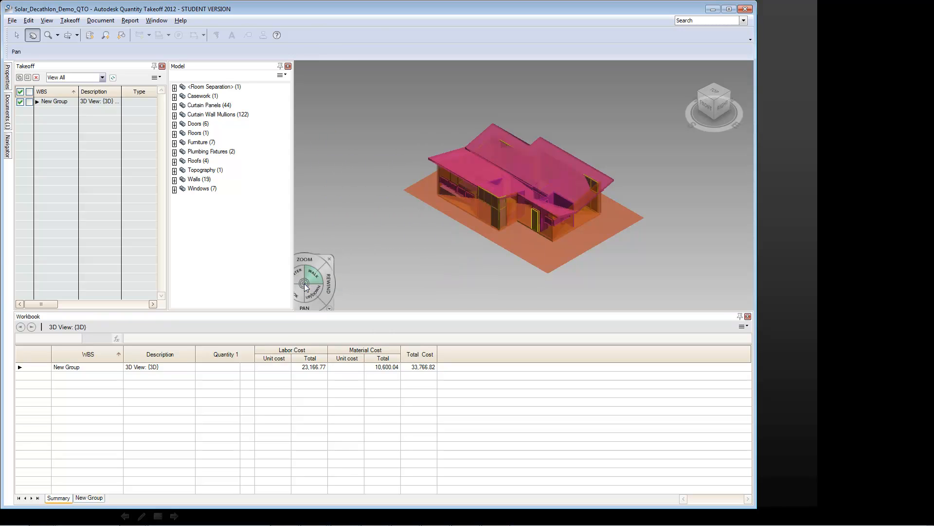
{"action": "left_click_drag", "start_coordinate": [447, 263], "coordinate": [343, 266]}
{"action": "scroll", "coordinate": [561, 258], "scroll_direction": "up", "scroll_amount": 3}
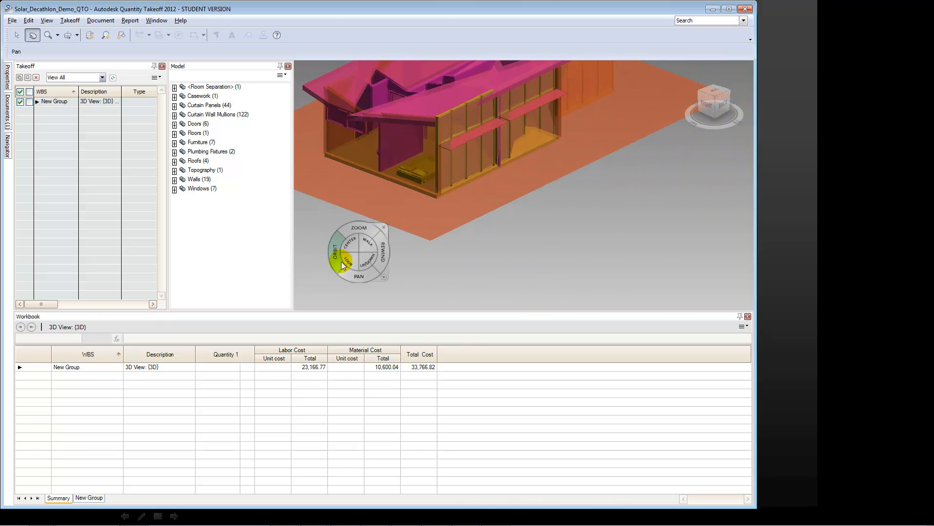
Expand the Walls category in the model tree to its Basic Wall types and select the Exterior - 2x6 Stud + Wood Siding type
{"action": "left_click", "coordinate": [193, 179]}
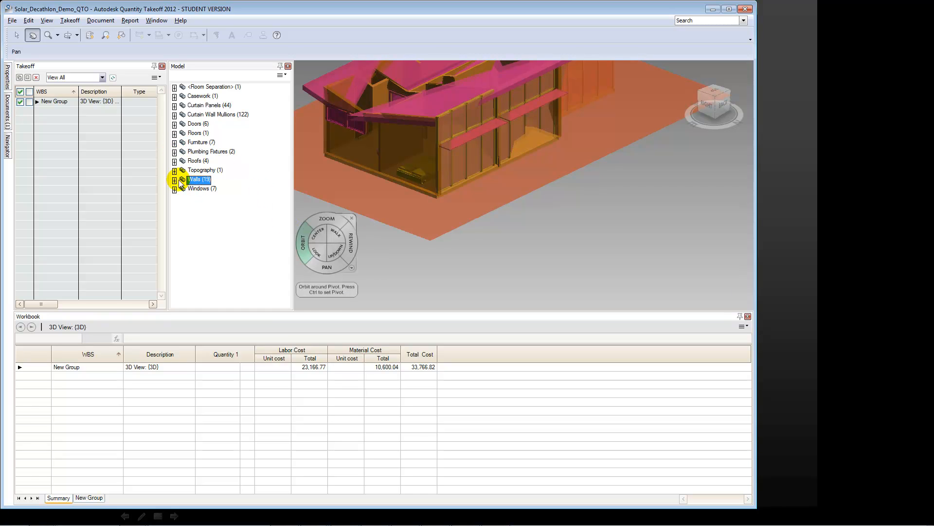
{"action": "left_click", "coordinate": [175, 180]}
{"action": "left_click", "coordinate": [209, 188]}
{"action": "left_click", "coordinate": [181, 189]}
{"action": "left_click", "coordinate": [209, 207]}
{"action": "left_click", "coordinate": [208, 199]}
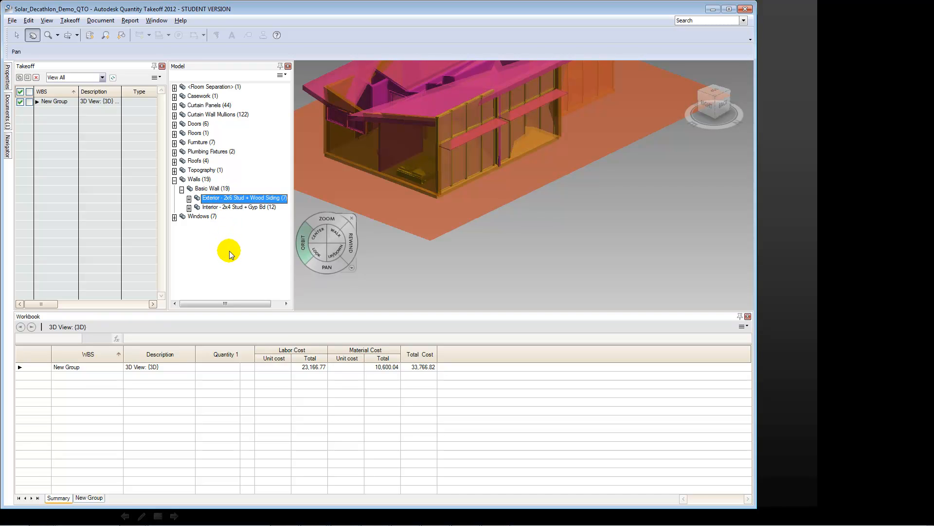
{"action": "left_click", "coordinate": [71, 21]}
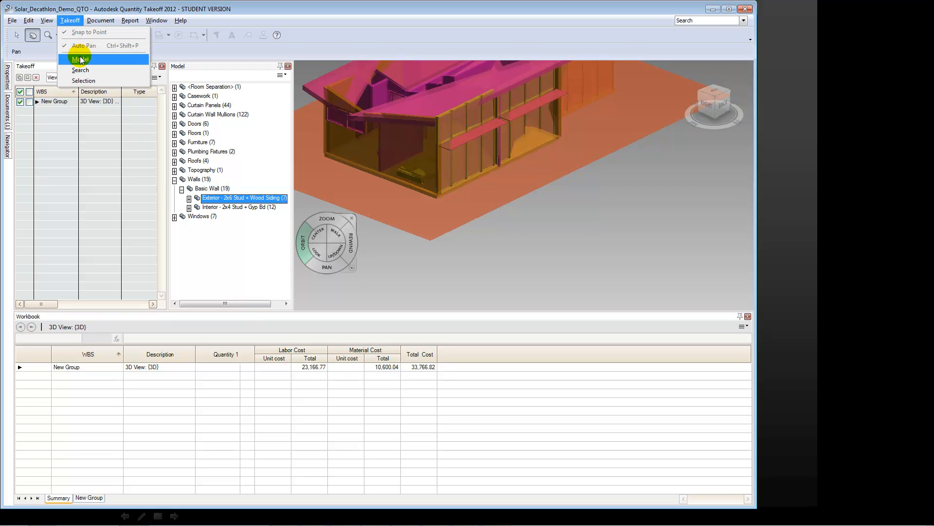
{"action": "left_click", "coordinate": [94, 175]}
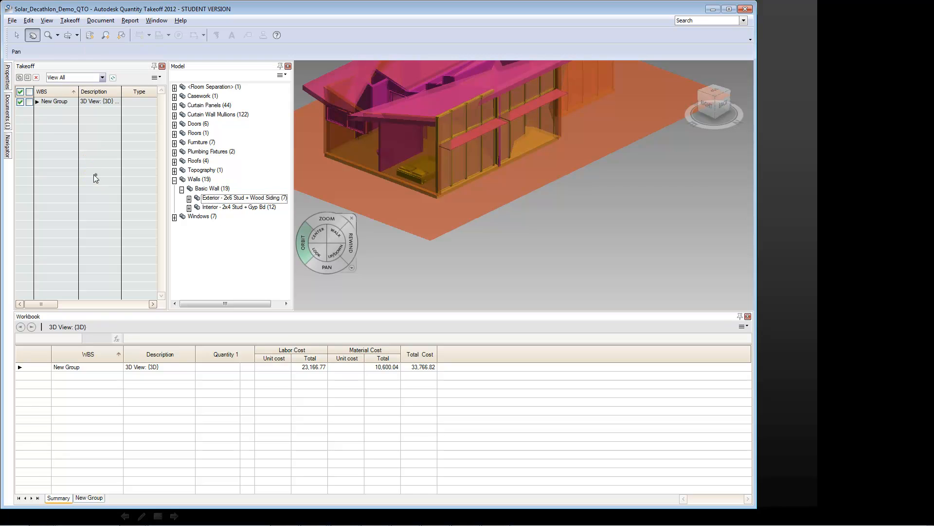
Widen the Takeoff list and expand the Walls group through Basic Wall down to the individual interior walls
{"action": "left_click", "coordinate": [38, 102]}
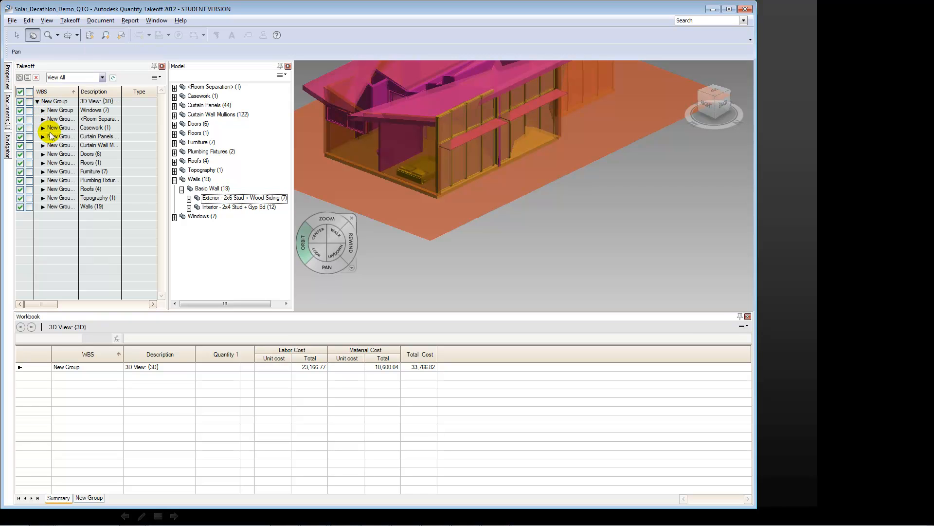
{"action": "left_click_drag", "start_coordinate": [168, 207], "coordinate": [197, 208]}
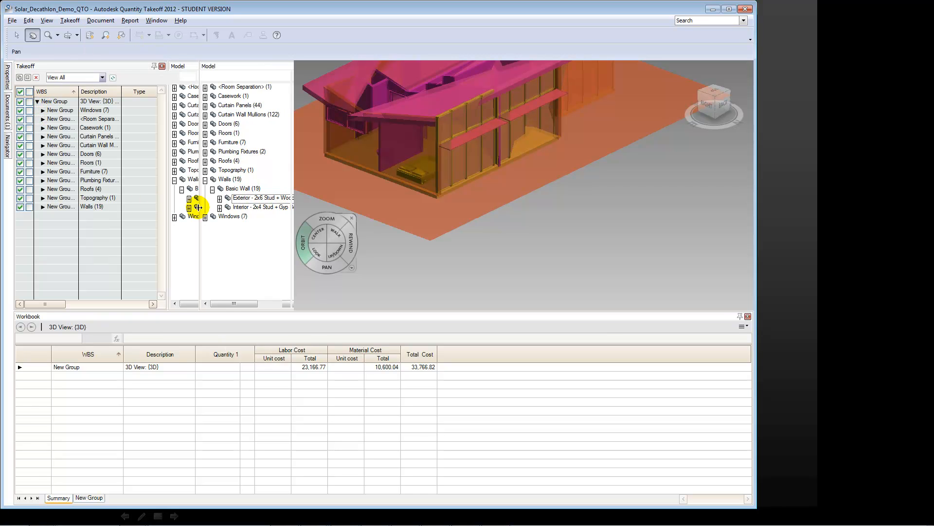
{"action": "left_click", "coordinate": [43, 207]}
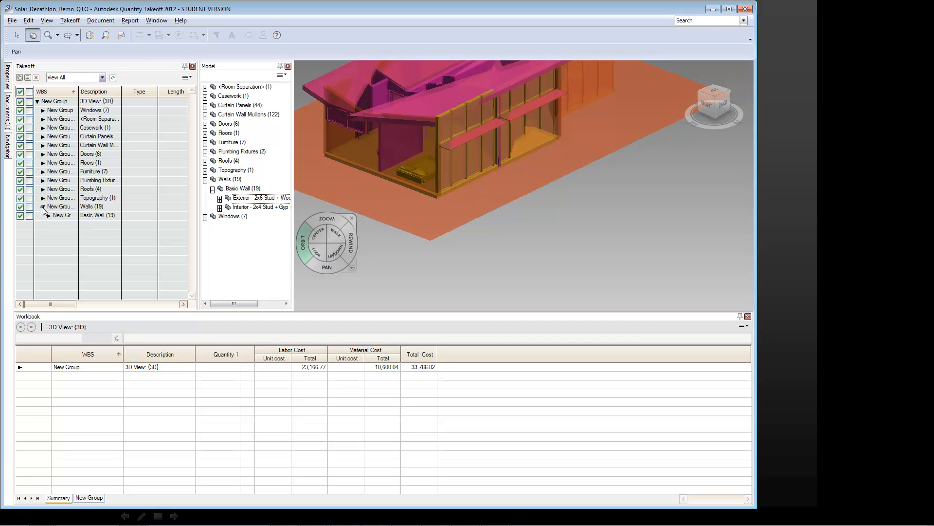
{"action": "left_click", "coordinate": [49, 215]}
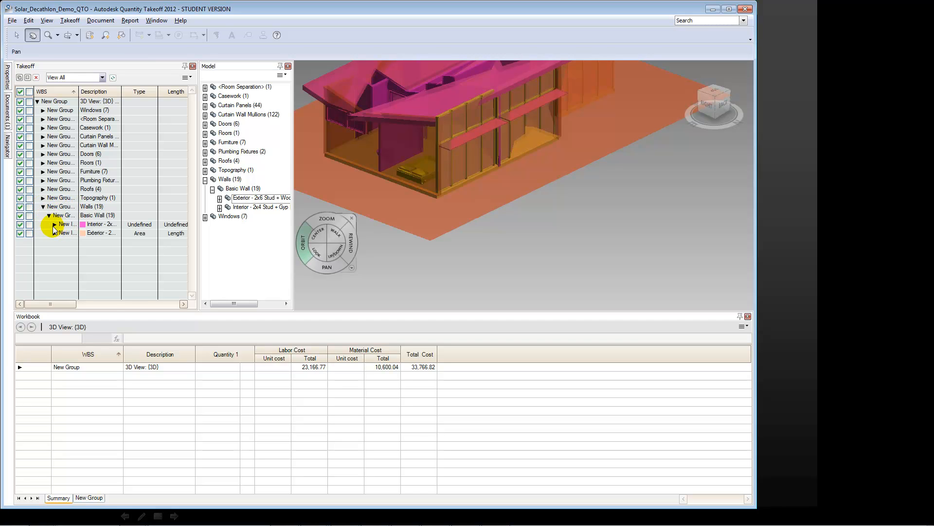
{"action": "left_click", "coordinate": [53, 224]}
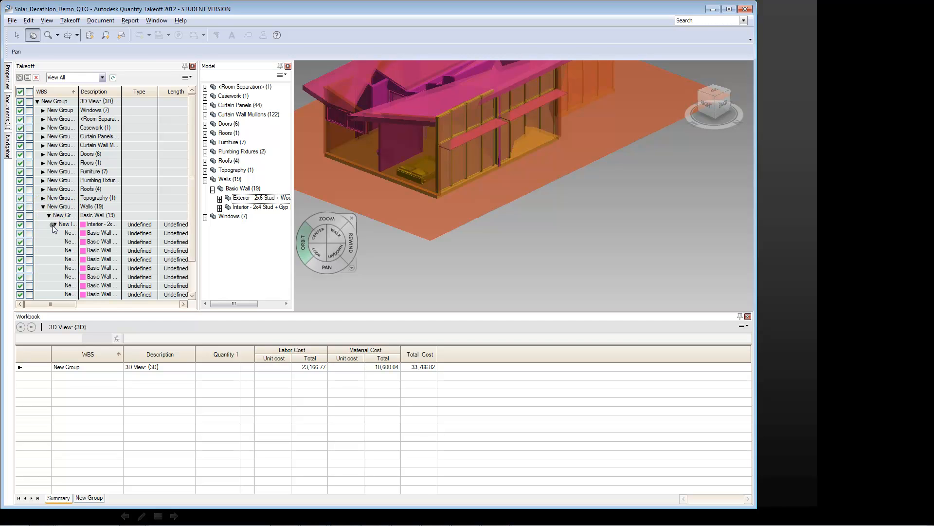
Select several individual Basic Wall entries under the interior wall takeoff item to examine them
{"action": "left_click", "coordinate": [98, 250]}
{"action": "left_click", "coordinate": [99, 234]}
{"action": "left_click", "coordinate": [103, 252]}
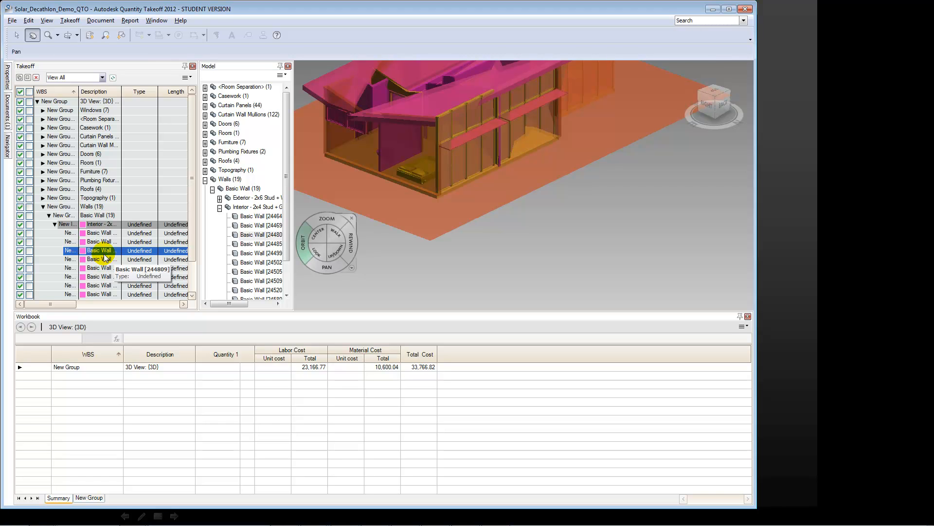
{"action": "left_click", "coordinate": [108, 278]}
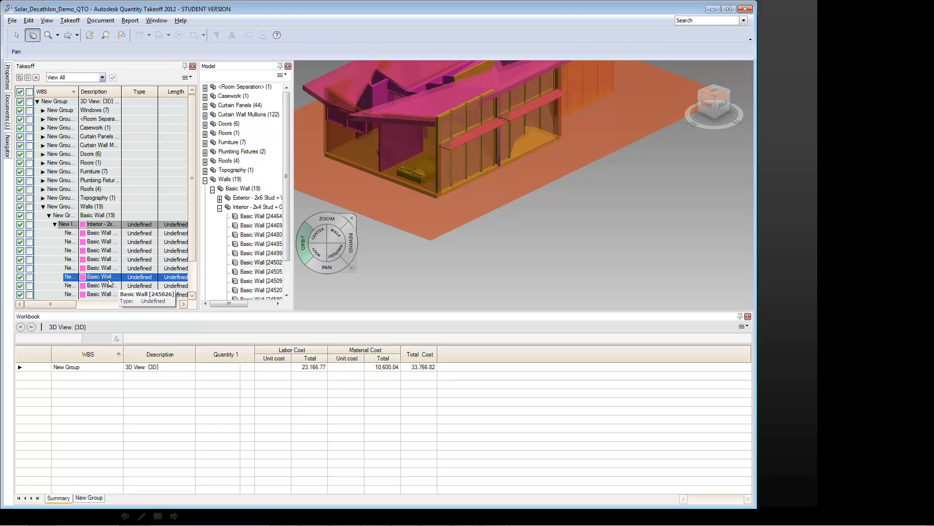
Open the properties of the Interior - 2x4 Stud + Gyp Bd takeoff item and set its type to Area
{"action": "left_click", "coordinate": [101, 226]}
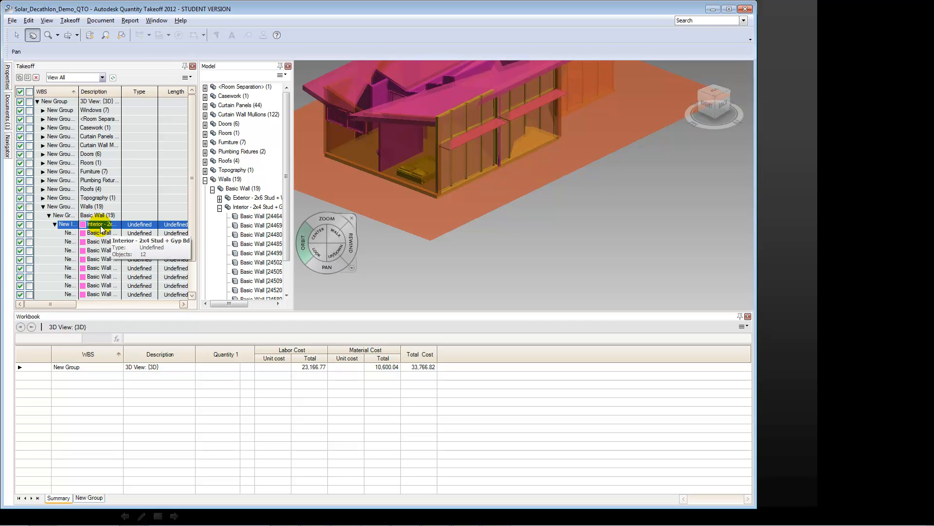
{"action": "right_click", "coordinate": [102, 229]}
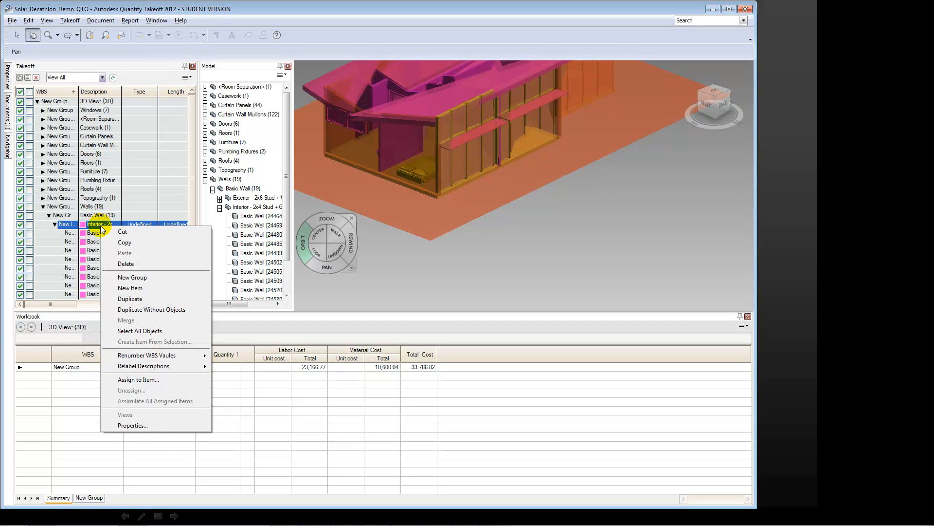
{"action": "left_click", "coordinate": [140, 426]}
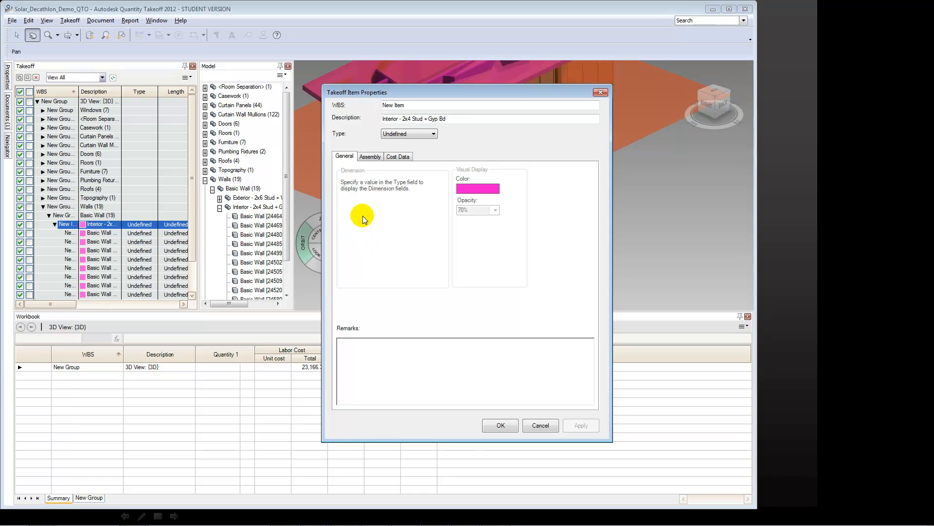
{"action": "left_click", "coordinate": [401, 135]}
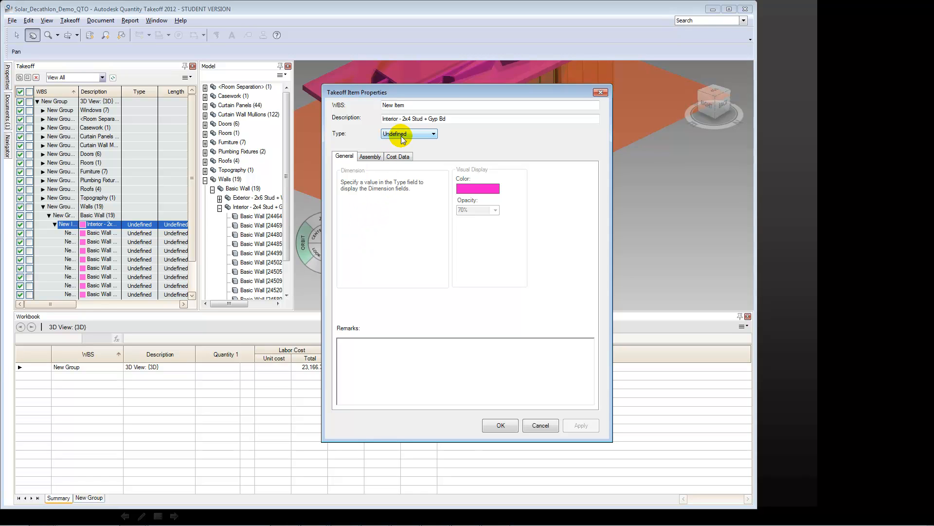
{"action": "left_click", "coordinate": [401, 136]}
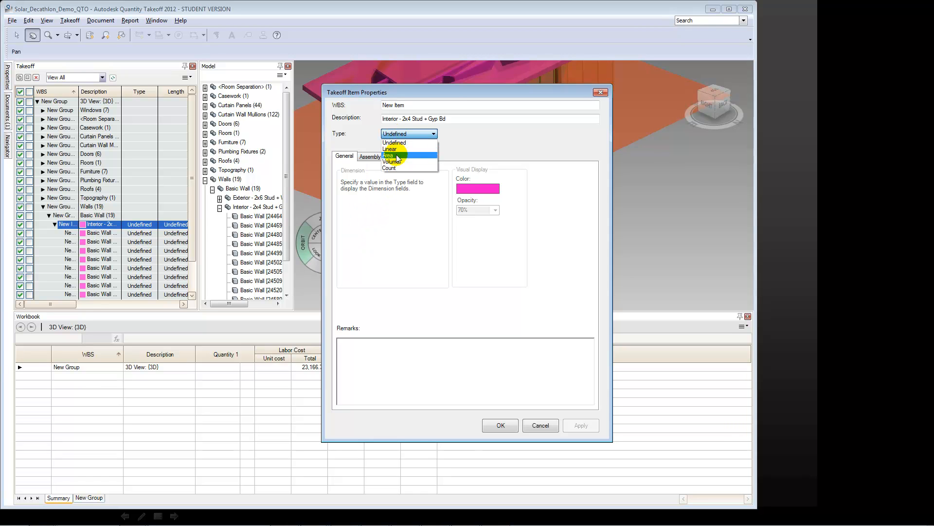
{"action": "left_click", "coordinate": [396, 154]}
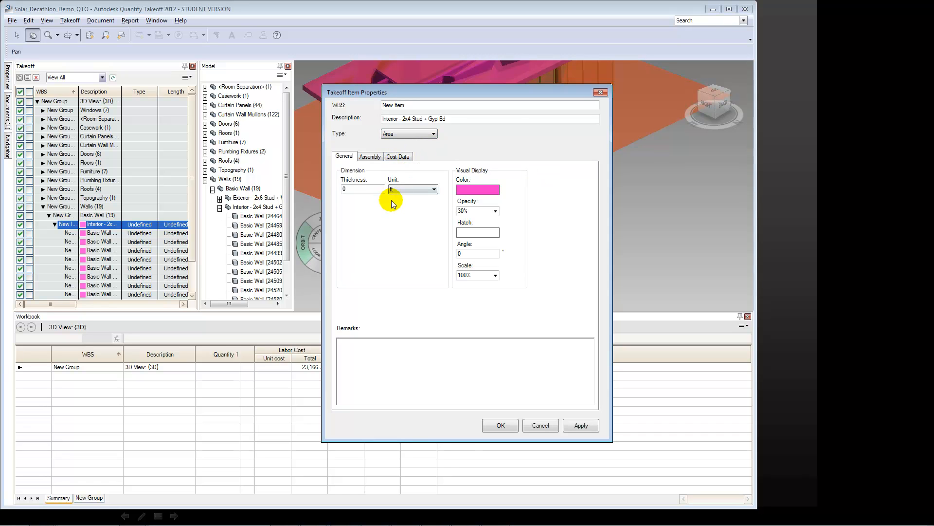
Enter a material cost of 10 and a labor cost of 15 by area for the interior wall item, and apply them
{"action": "left_click", "coordinate": [396, 157]}
{"action": "left_click", "coordinate": [390, 284]}
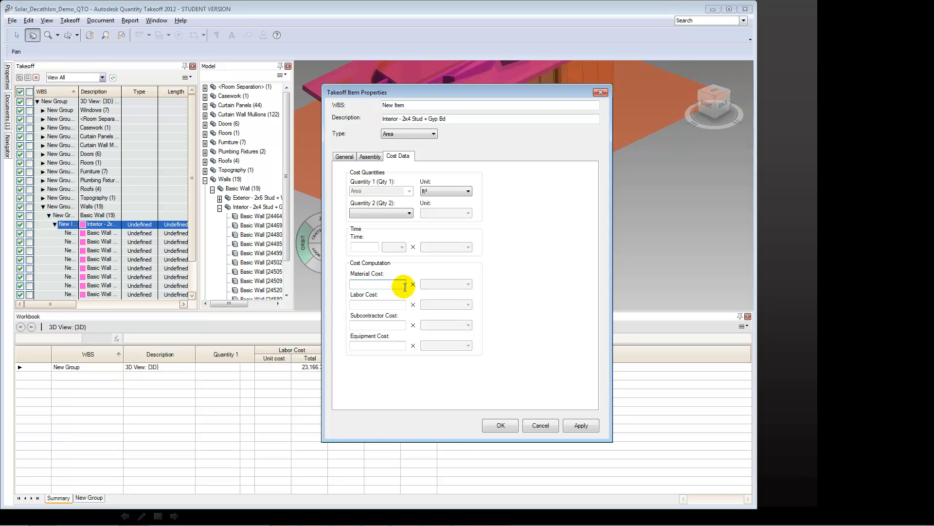
{"action": "type", "text": "10"}
{"action": "key", "text": "Tab"}
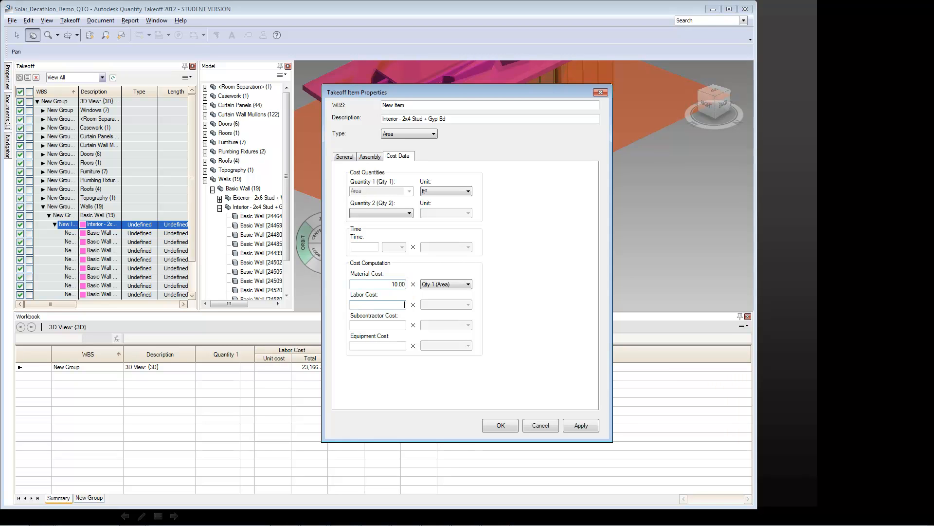
{"action": "type", "text": "15"}
{"action": "key", "text": "Tab"}
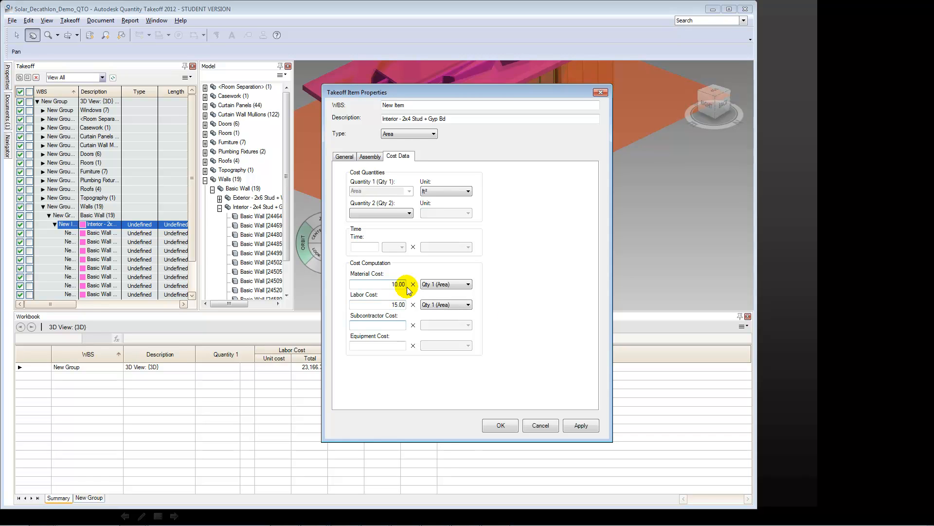
{"action": "left_click", "coordinate": [506, 425]}
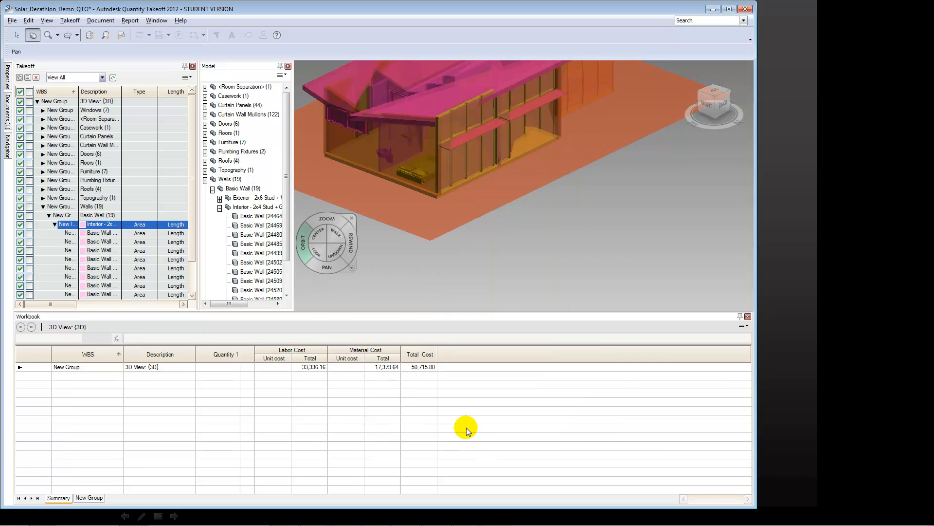
Expand the workbook summary through Walls and Basic Wall to examine the costs of the interior and exterior wall items
{"action": "left_click", "coordinate": [19, 367]}
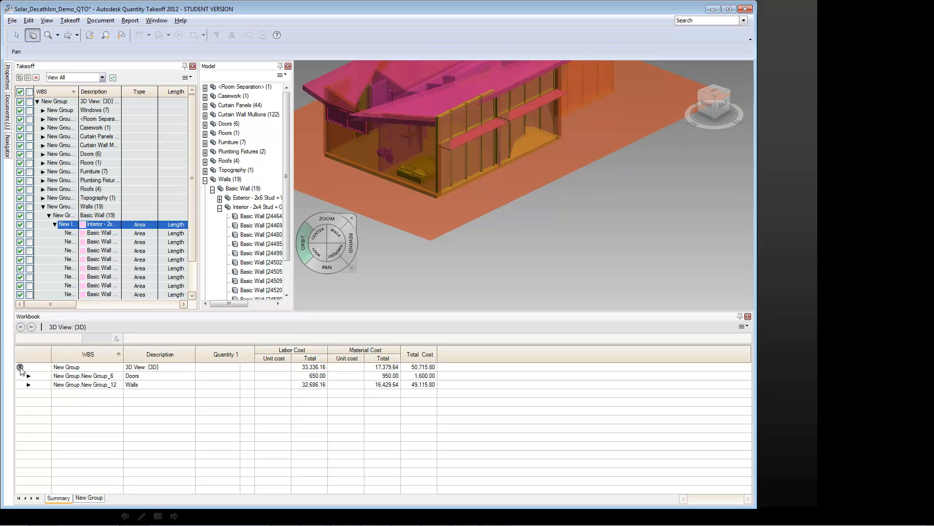
{"action": "left_click", "coordinate": [28, 384]}
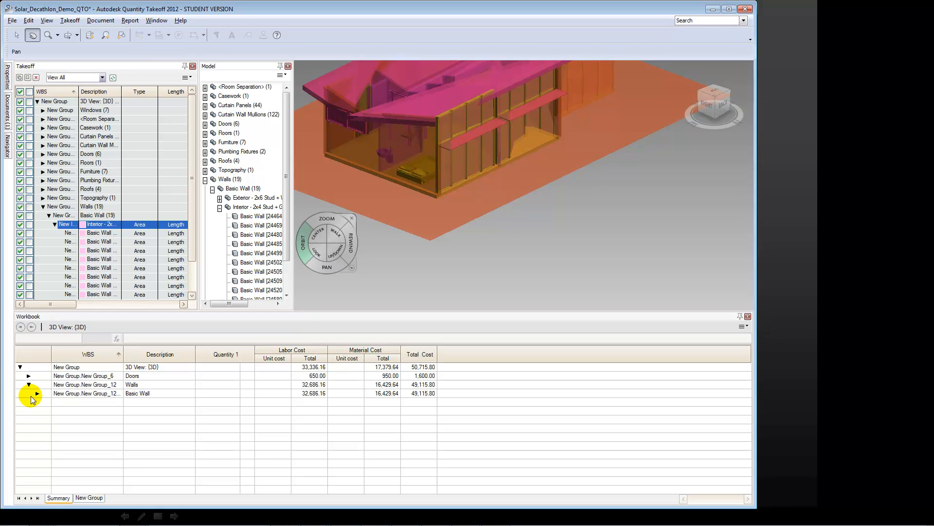
{"action": "left_click", "coordinate": [37, 394]}
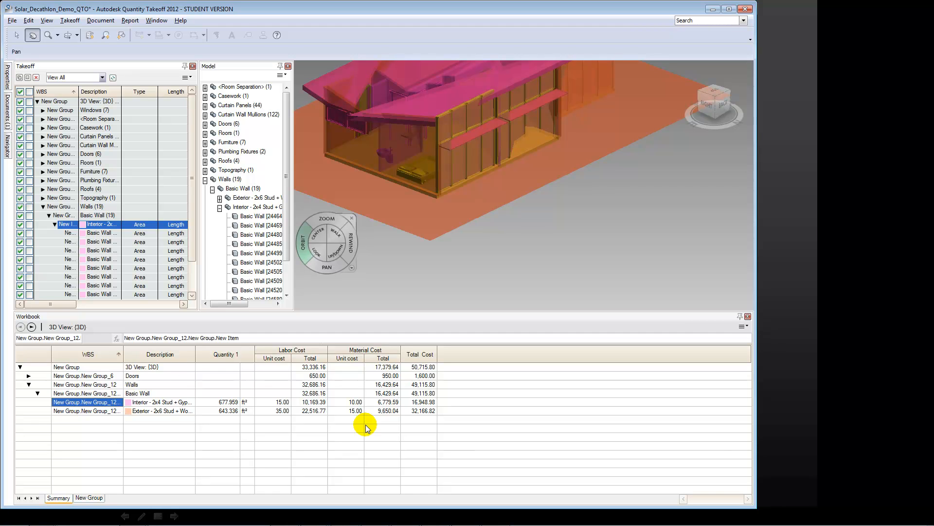
{"action": "left_click", "coordinate": [308, 449]}
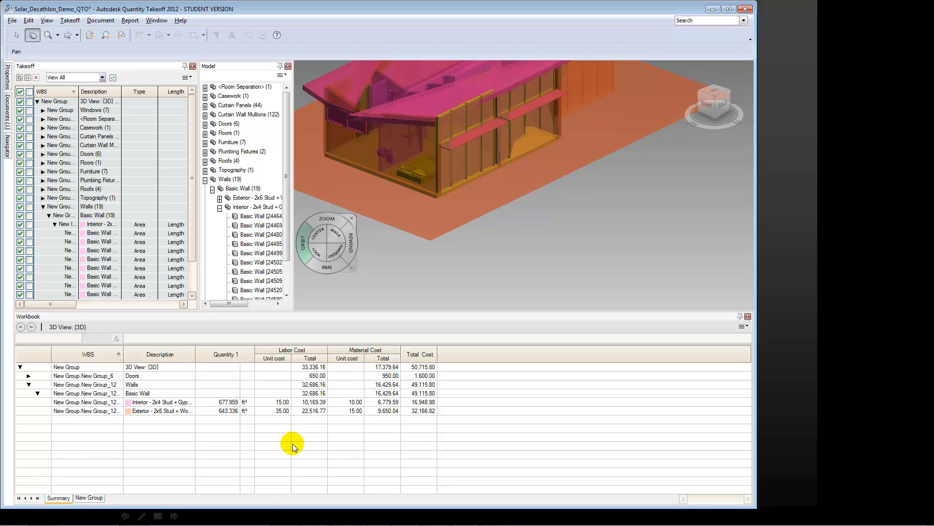
Set the labor unit cost of the Interior - 2x4 Stud + Gyp Bd item to 25 in the workbook
{"action": "left_click", "coordinate": [283, 402]}
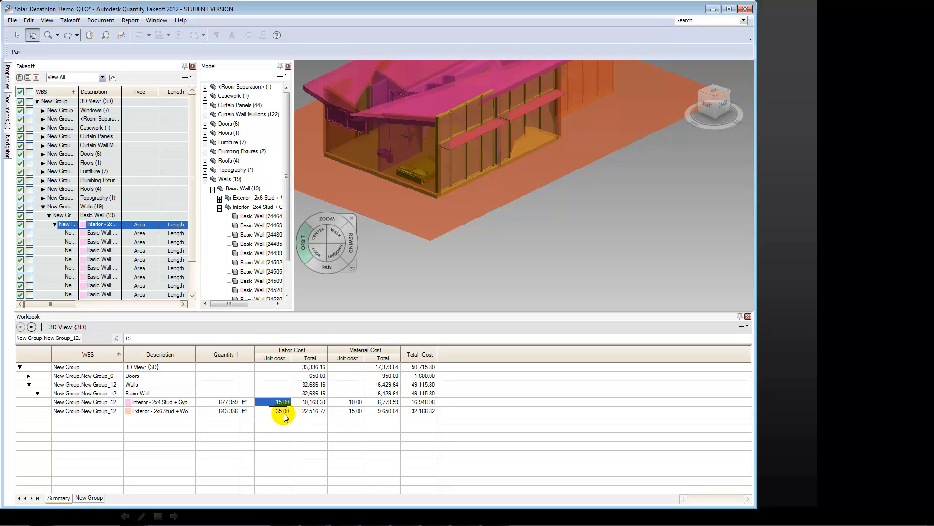
{"action": "left_click", "coordinate": [283, 403]}
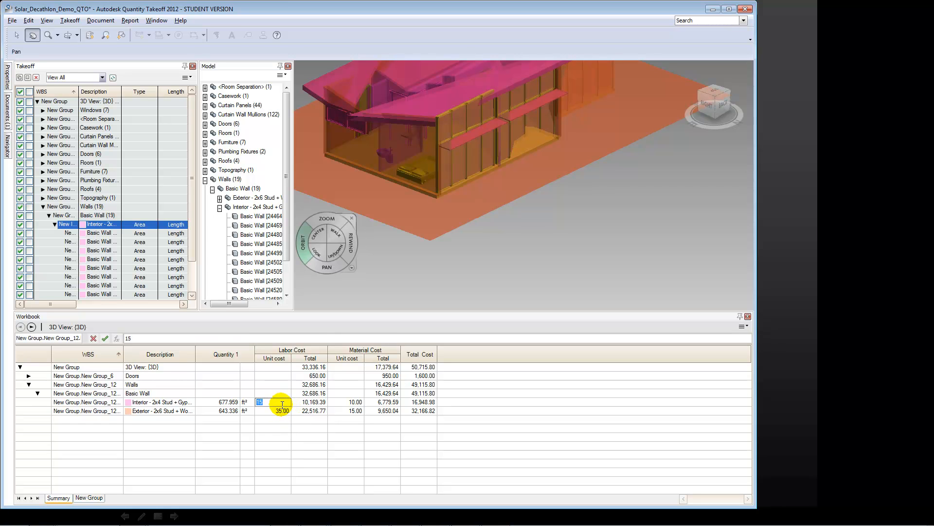
{"action": "type", "text": "25"}
{"action": "key", "text": "Return"}
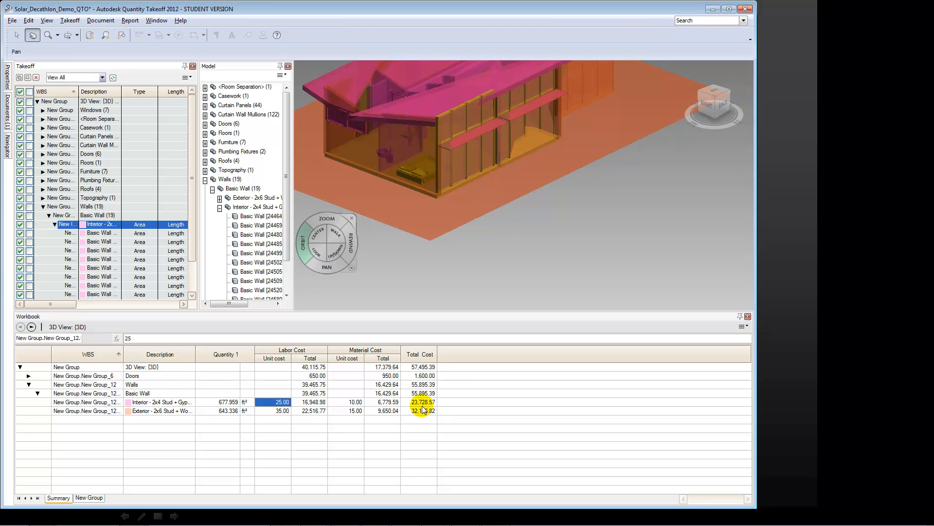
Switch to the PowerPoint slide show and advance through the resources slides to the bimcurriculum.autodesk.com slide
{"action": "key", "text": "alt+Tab"}
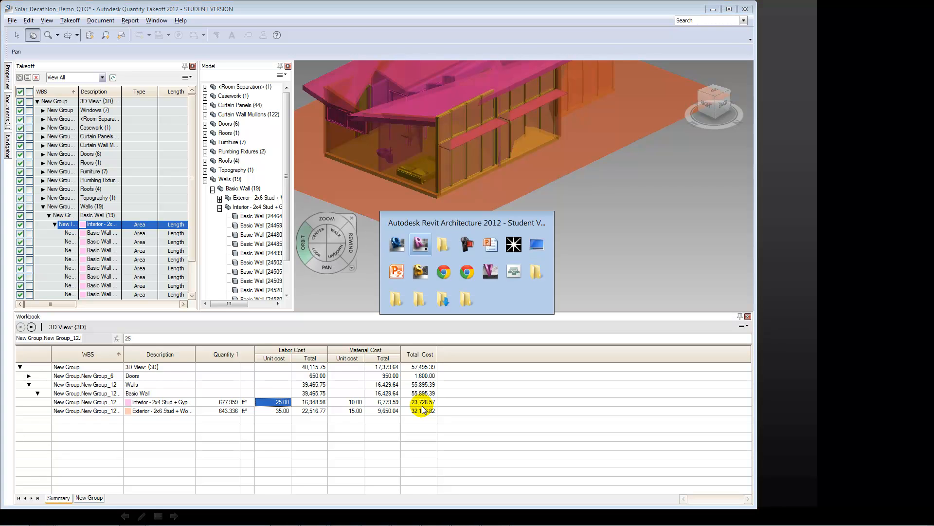
{"action": "key", "text": "alt+Tab"}
{"action": "key", "text": "alt+Tab"}
{"action": "key", "text": "alt+Tab"}
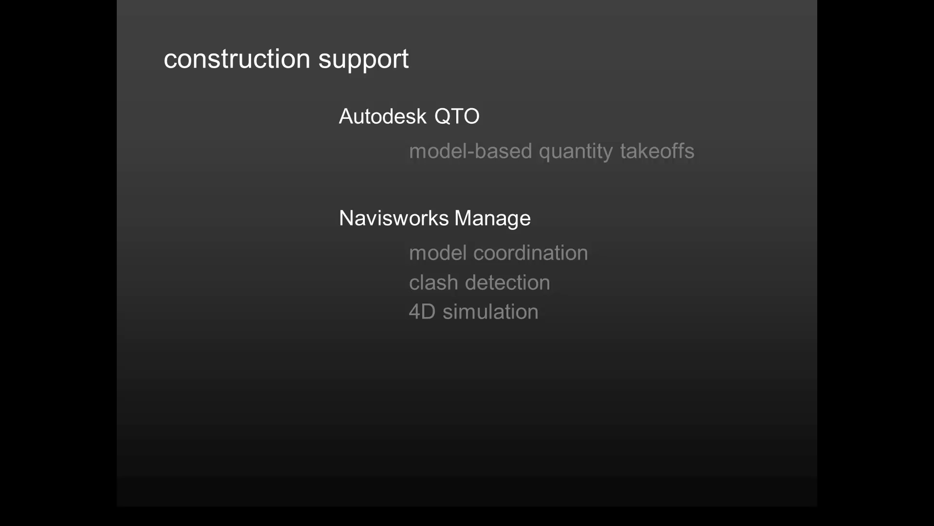
{"action": "key", "text": "Right"}
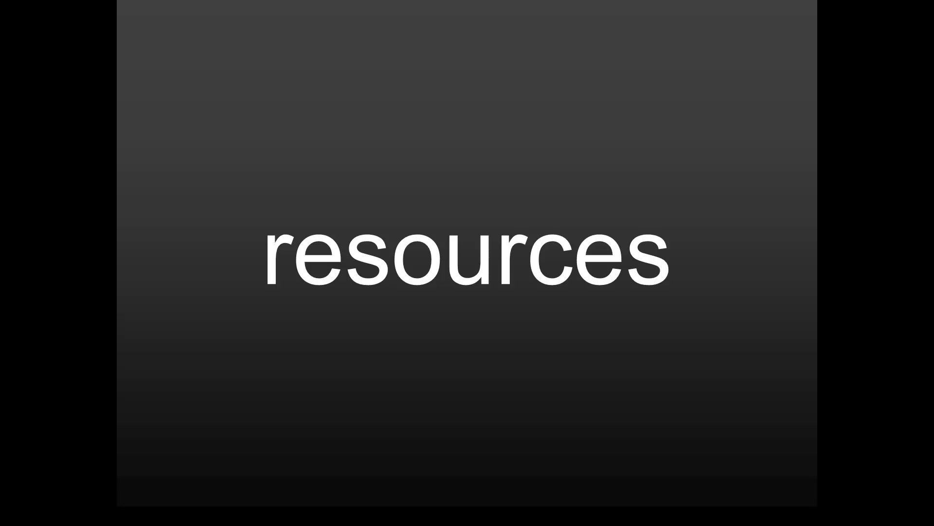
{"action": "key", "text": "Right"}
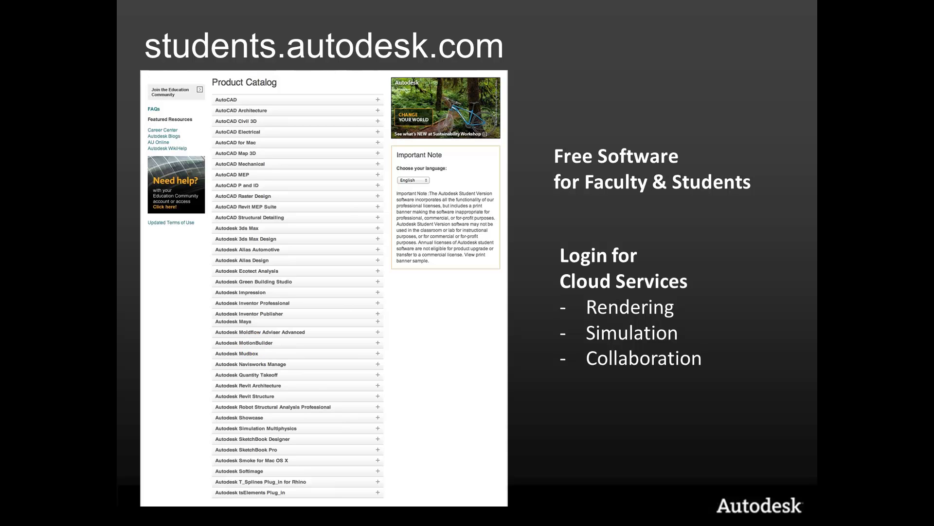
{"action": "key", "text": "Right"}
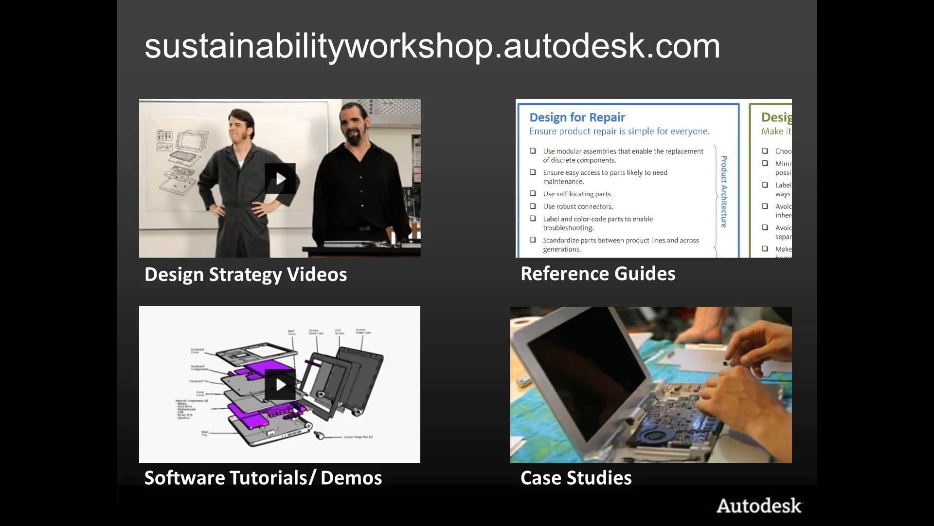
{"action": "key", "text": "Right"}
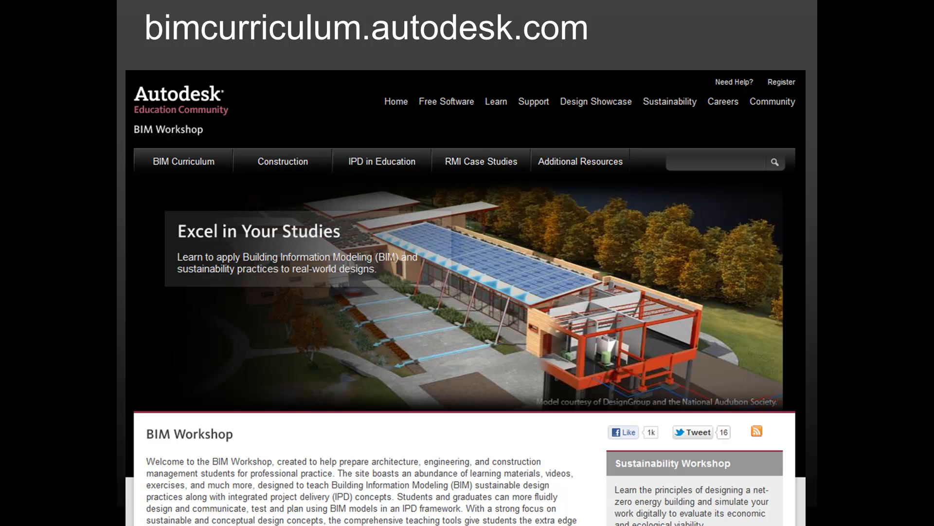
Switch from the slide show to the Chrome window with the Adobe Connect My Meetings page
{"action": "key", "text": "alt+Tab"}
{"action": "key", "text": "alt+Tab"}
{"action": "key", "text": "alt+Tab"}
{"action": "key", "text": "alt+Tab"}
{"action": "key", "text": "alt+Tab"}
{"action": "key", "text": "alt+Tab"}
{"action": "key", "text": "alt+Tab"}
{"action": "key", "text": "alt+Tab"}
{"action": "key", "text": "alt+Tab"}
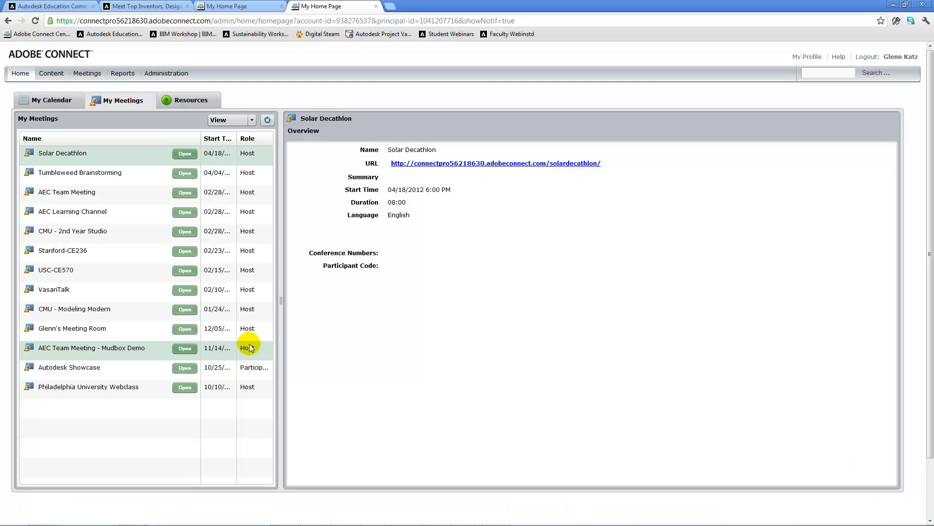
Open the BIM Workshop site and go to Exercise 3.5.1 under Unit 3, Lesson 5: Daylighting
{"action": "left_click", "coordinate": [165, 35]}
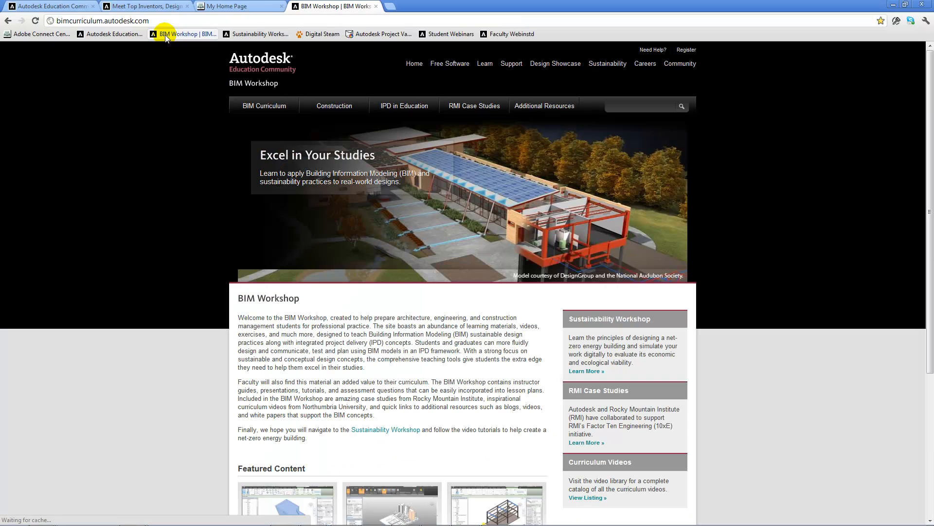
{"action": "mouse_move", "coordinate": [283, 113]}
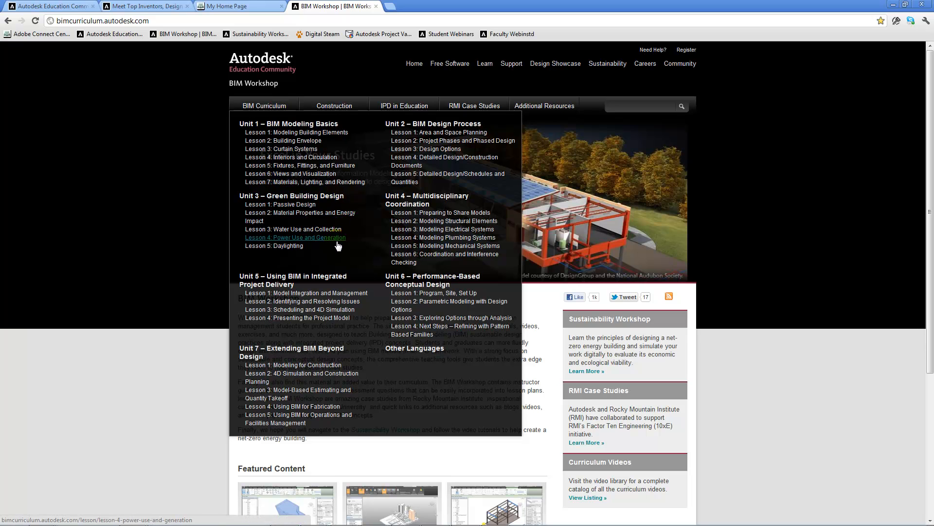
{"action": "left_click", "coordinate": [299, 248]}
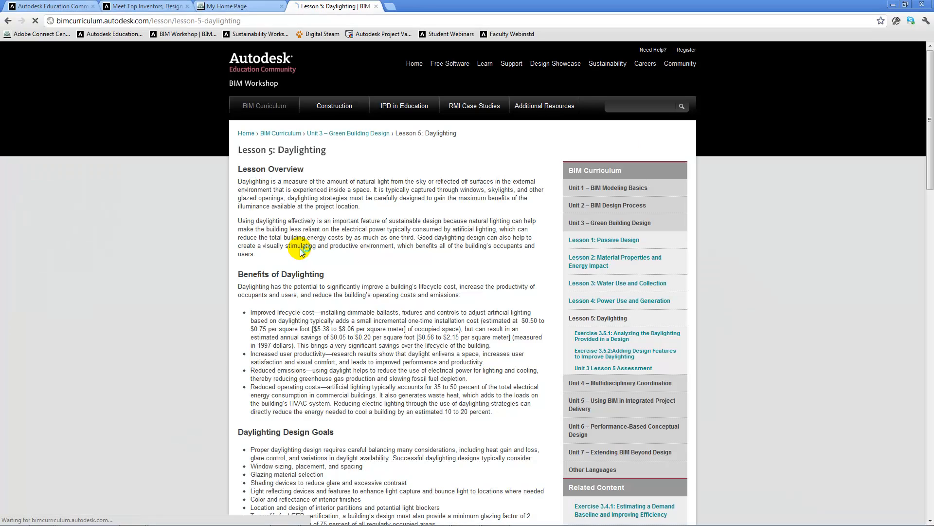
{"action": "left_click", "coordinate": [599, 336]}
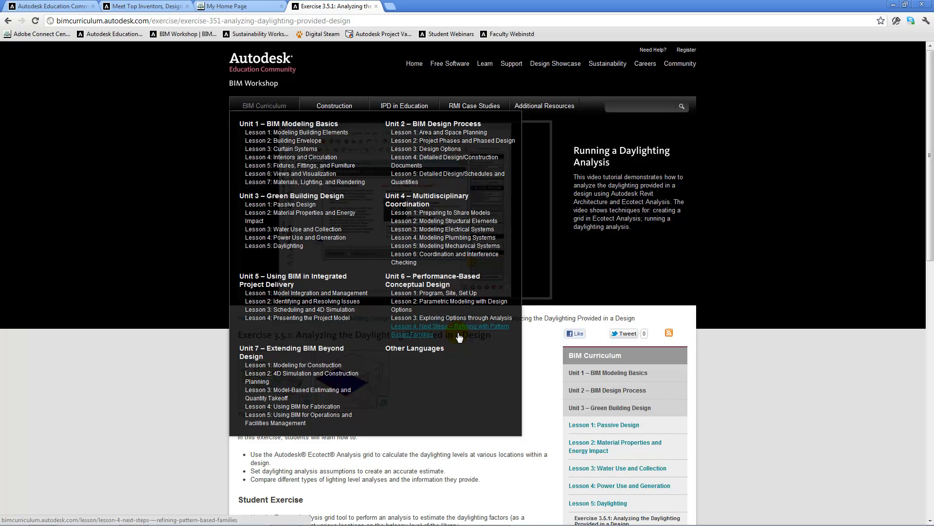
Switch to the PowerPoint slide show and advance to the "get started today" slide
{"action": "key", "text": "alt+Tab"}
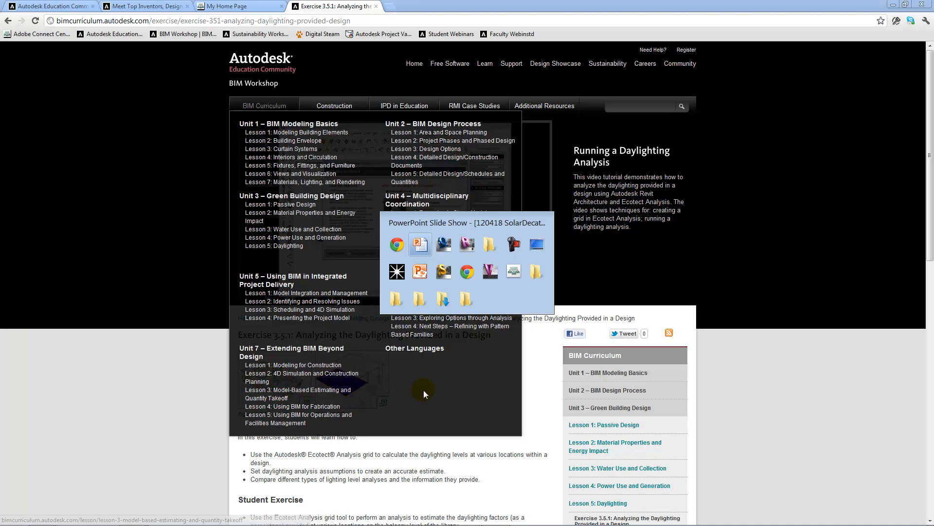
{"action": "key", "text": "alt+Tab"}
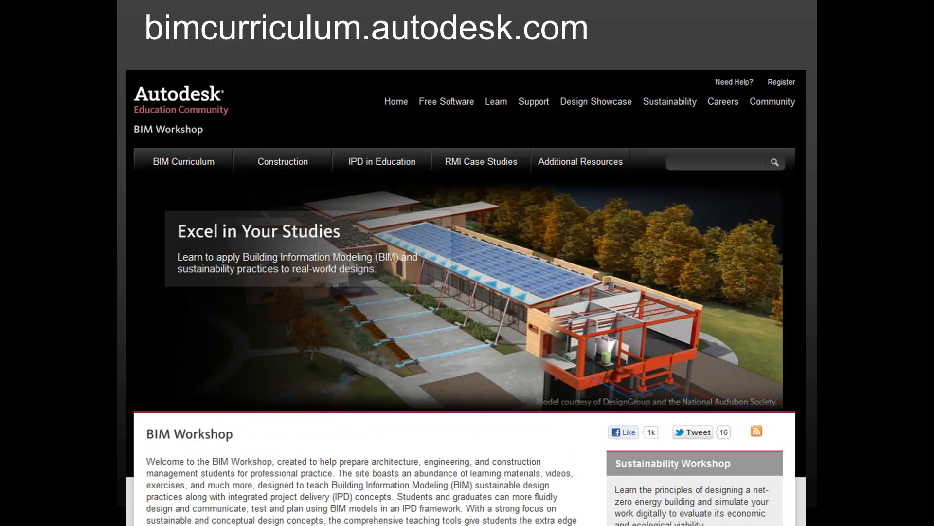
{"action": "key", "text": "Right"}
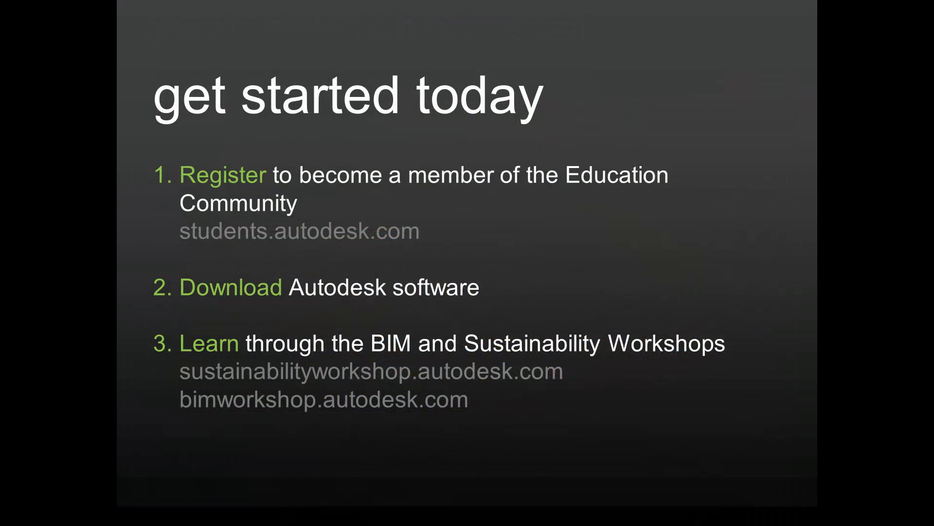
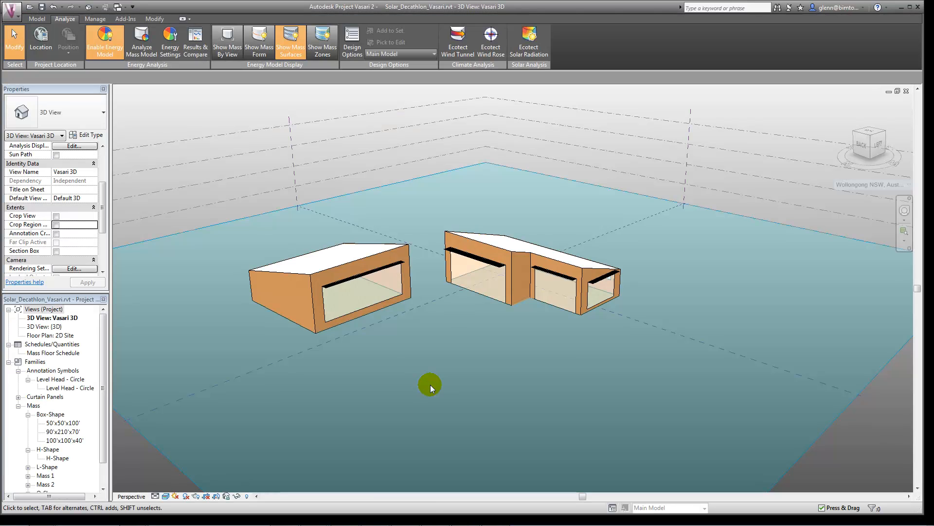
Open the energy analysis comparison results without saving the project and examine the renewable energy potential and annual carbon emissions
{"action": "left_click", "coordinate": [193, 49]}
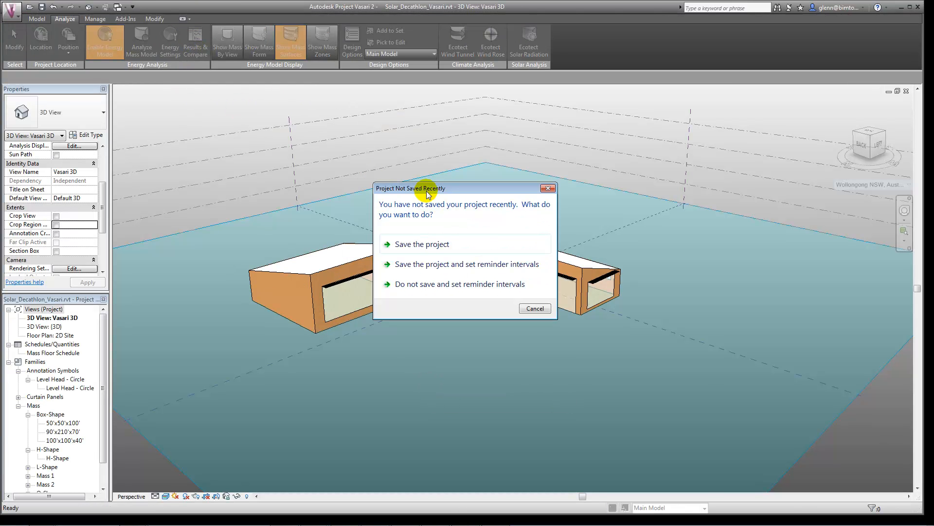
{"action": "left_click", "coordinate": [532, 309]}
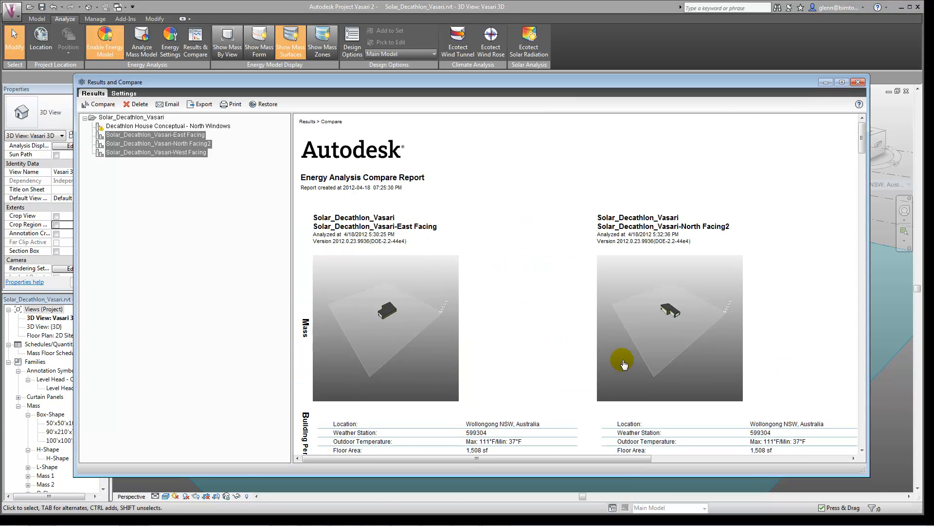
{"action": "left_click_drag", "start_coordinate": [863, 149], "coordinate": [854, 203]}
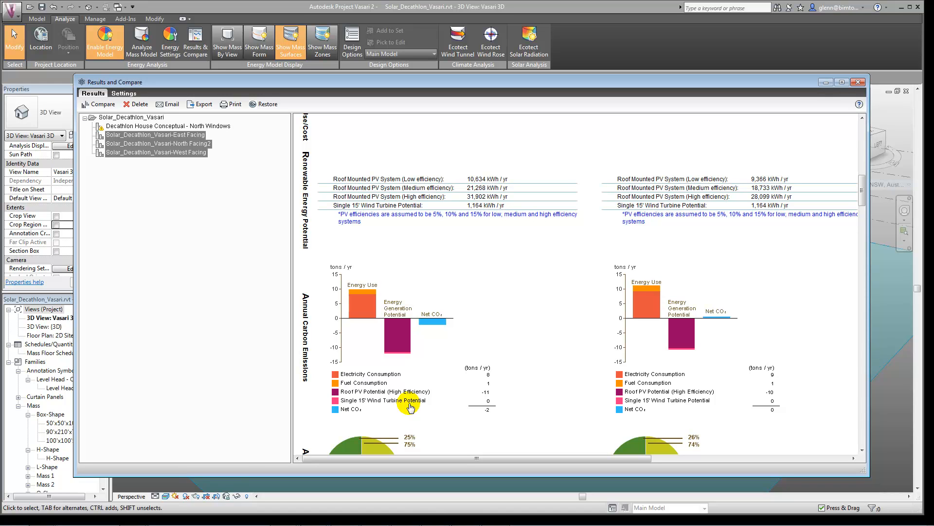
Switch to the Chrome window showing the BIM Workshop daylighting exercise
{"action": "mouse_move", "coordinate": [133, 522]}
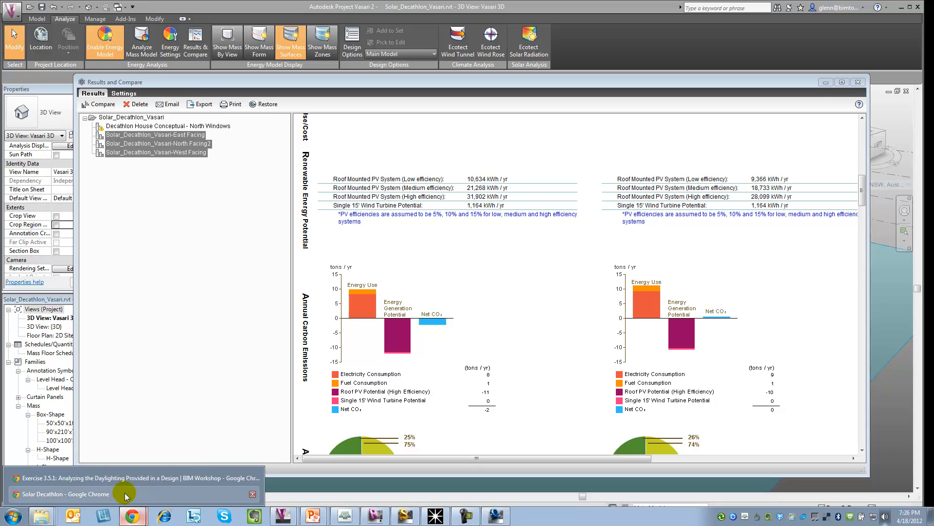
{"action": "left_click", "coordinate": [121, 492]}
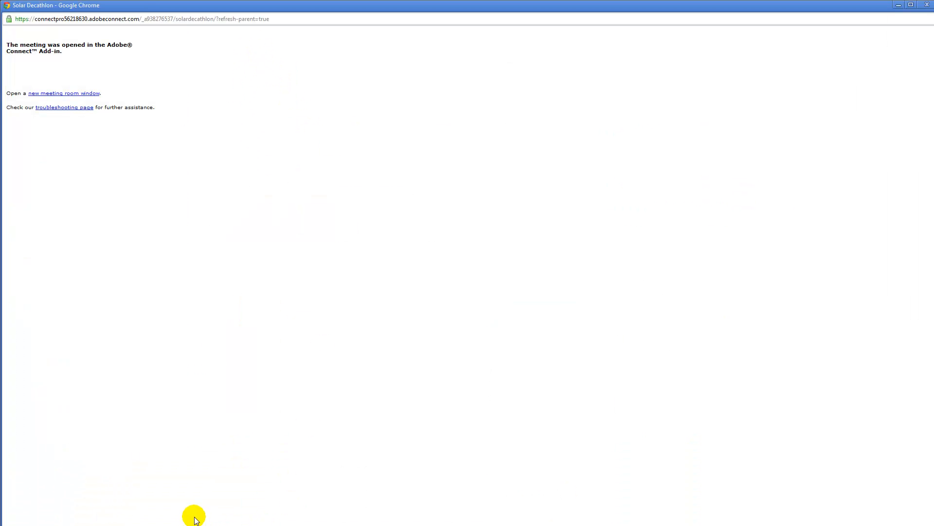
{"action": "key", "text": "alt+Tab"}
{"action": "key", "text": "alt+Tab"}
{"action": "key", "text": "alt+Tab"}
{"action": "key", "text": "alt+Tab"}
{"action": "key", "text": "alt+Tab"}
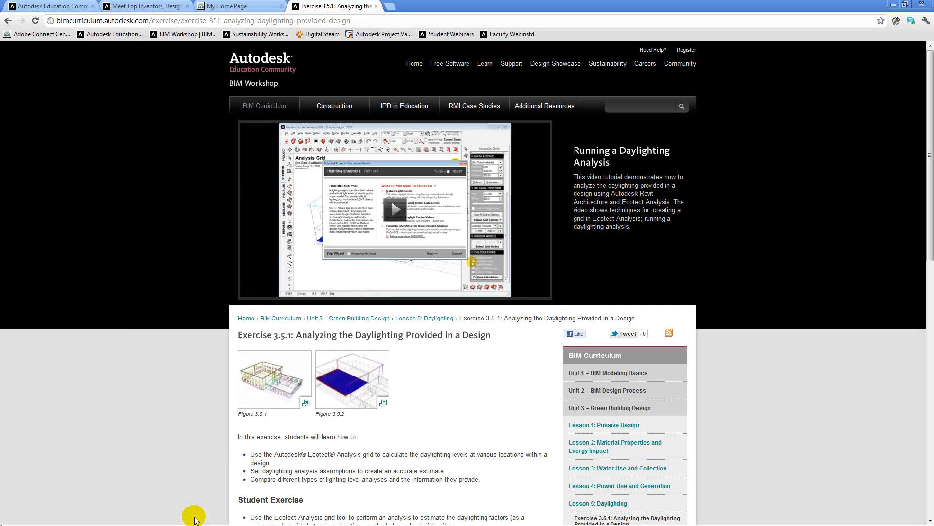
Try to load greenbuildingstudio.autodesk.com in a new browser tab
{"action": "left_click", "coordinate": [390, 5]}
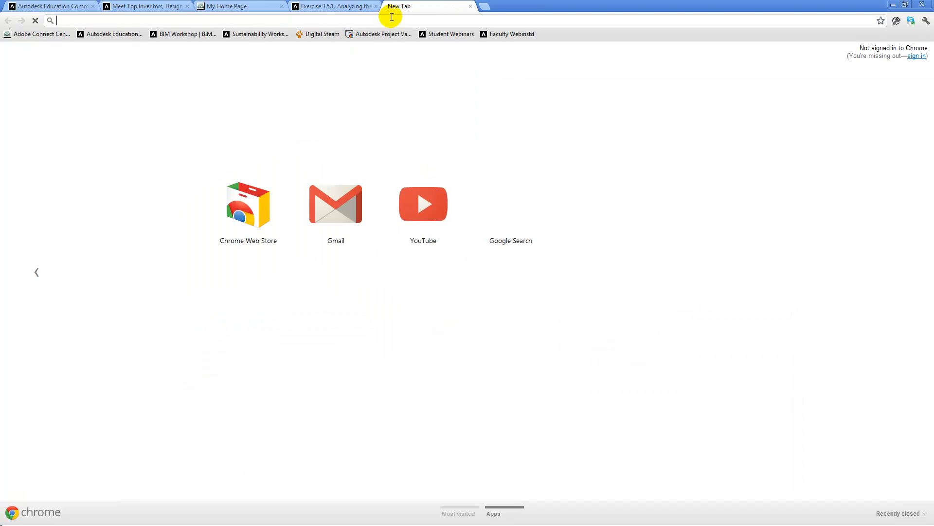
{"action": "type", "text": "www"}
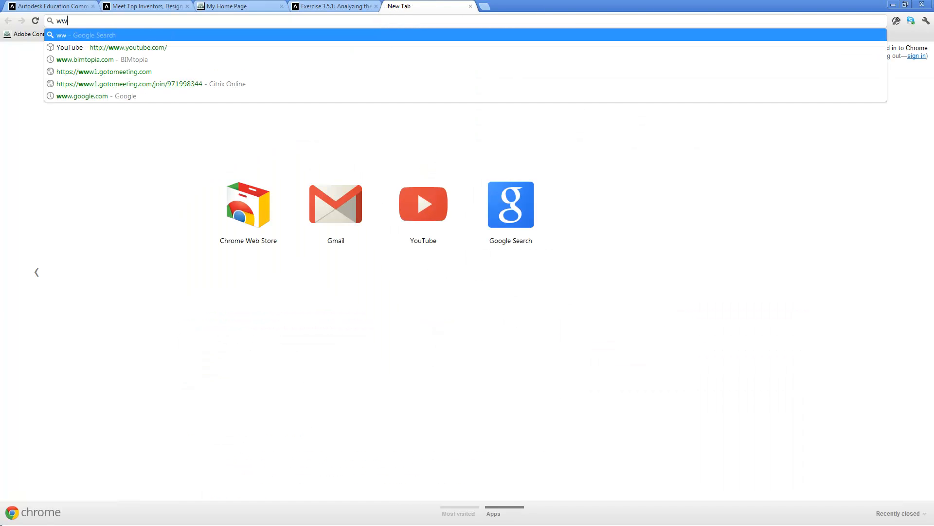
{"action": "key", "text": "BackSpace"}
{"action": "key", "text": "BackSpace"}
{"action": "key", "text": "BackSpace"}
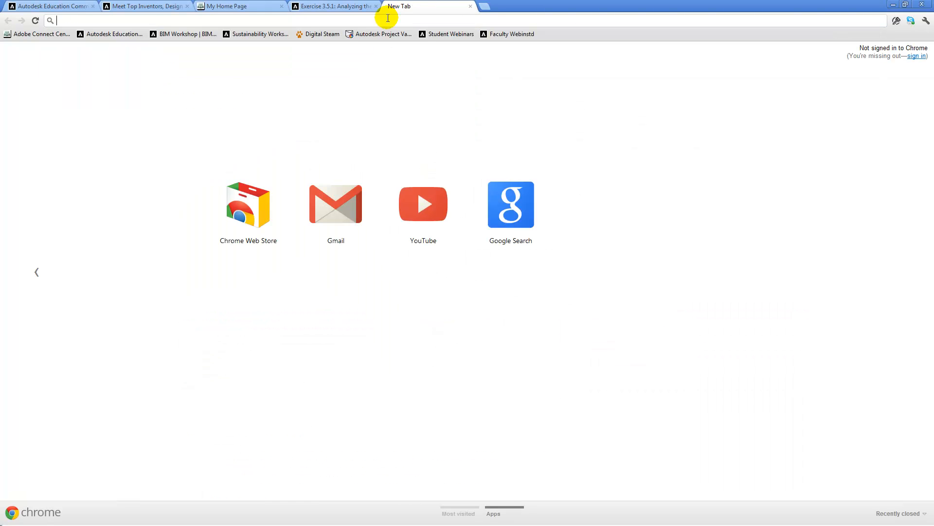
{"action": "type", "text": "green"}
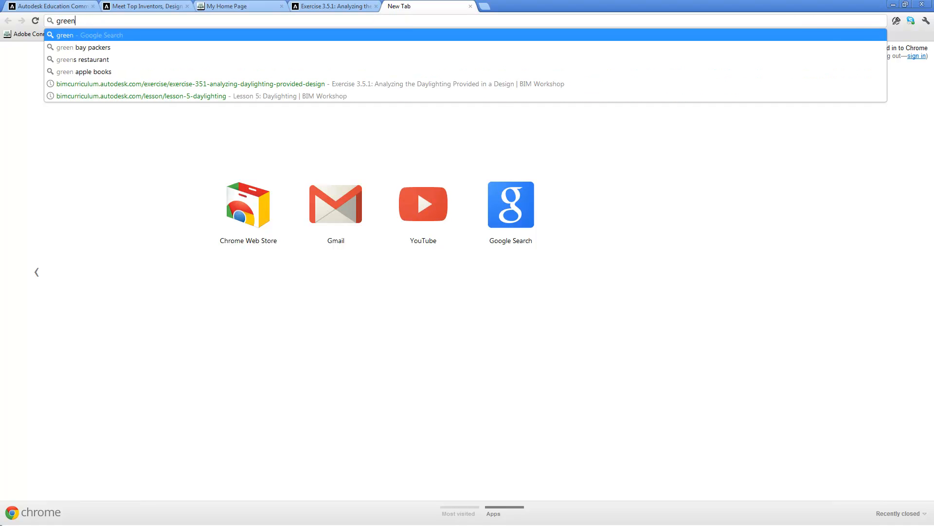
{"action": "type", "text": "bui"}
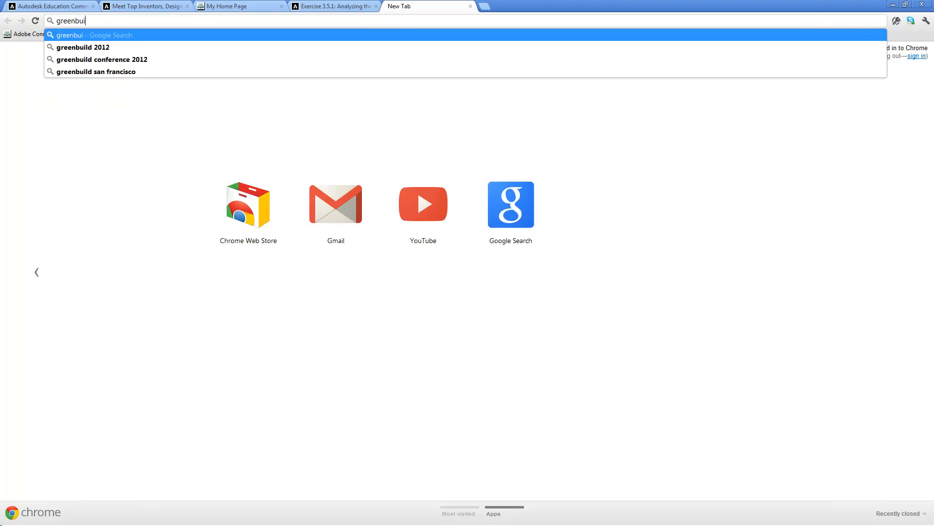
{"action": "type", "text": "ldingstudio"}
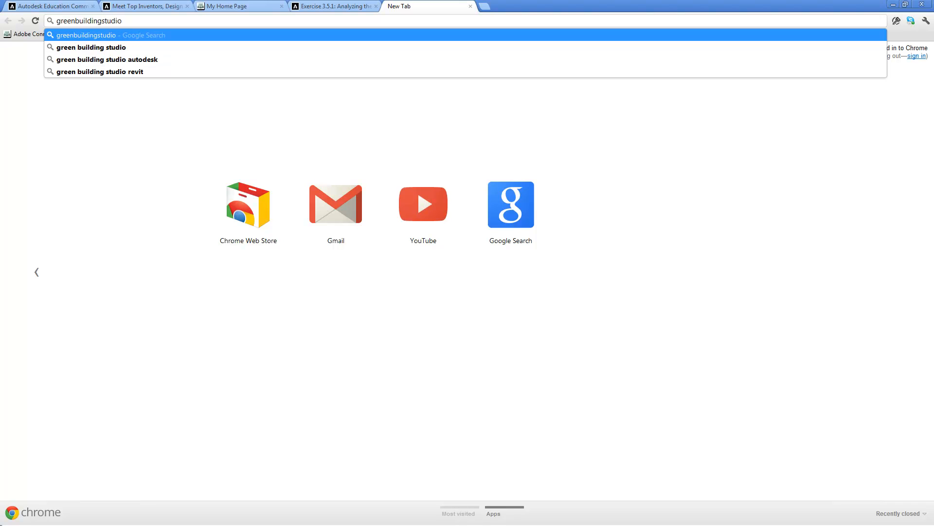
{"action": "type", "text": ".au"}
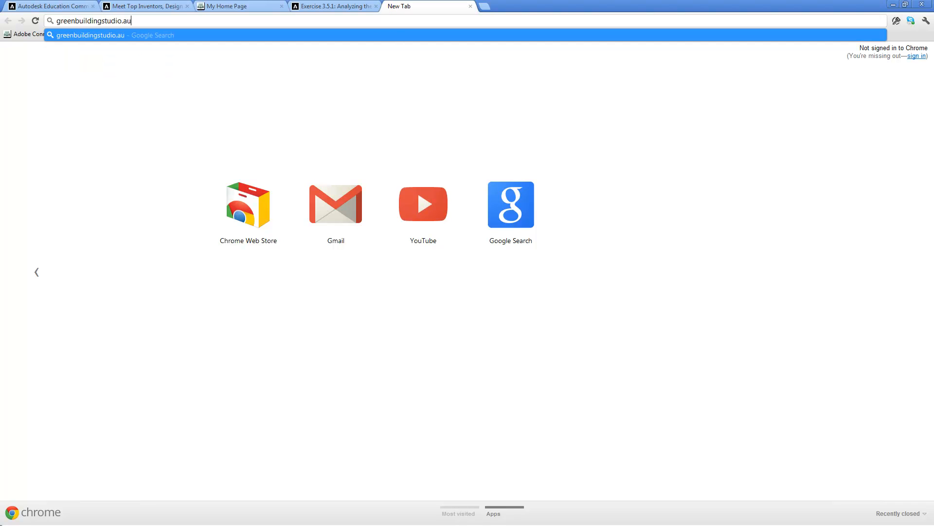
{"action": "type", "text": "todesk.com"}
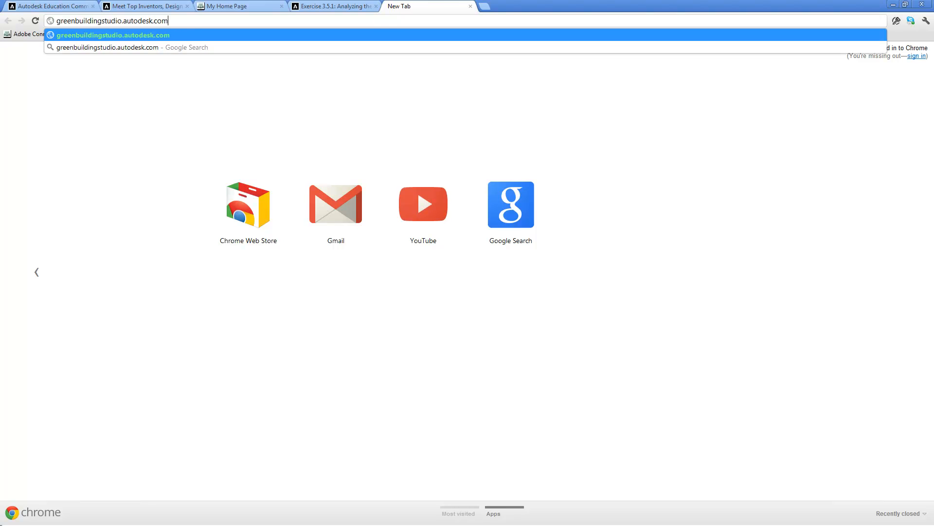
{"action": "key", "text": "Return"}
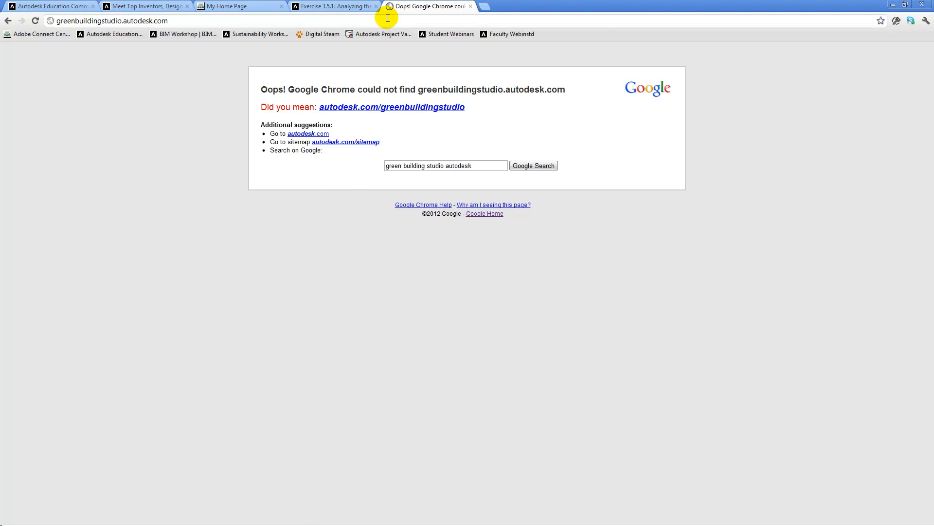
Log in to Green Building Studio through the suggested autodesk.com/greenbuildingstudio page and open the Solar_Decathlon_Vasari project
{"action": "left_click", "coordinate": [361, 108]}
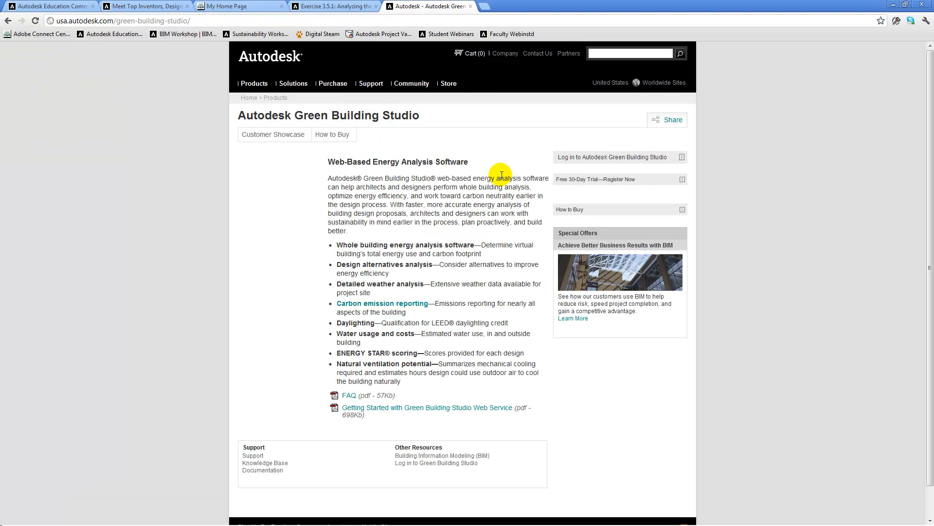
{"action": "left_click", "coordinate": [592, 159]}
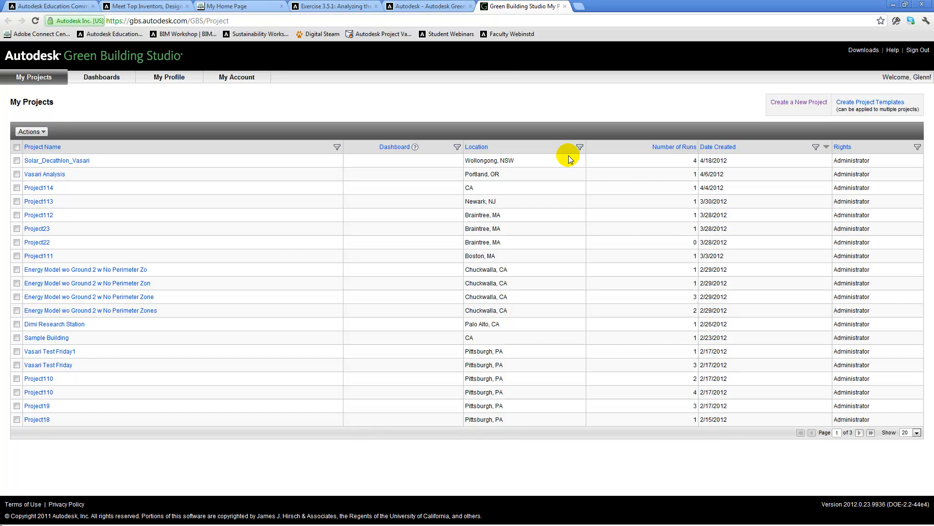
{"action": "left_click", "coordinate": [60, 160]}
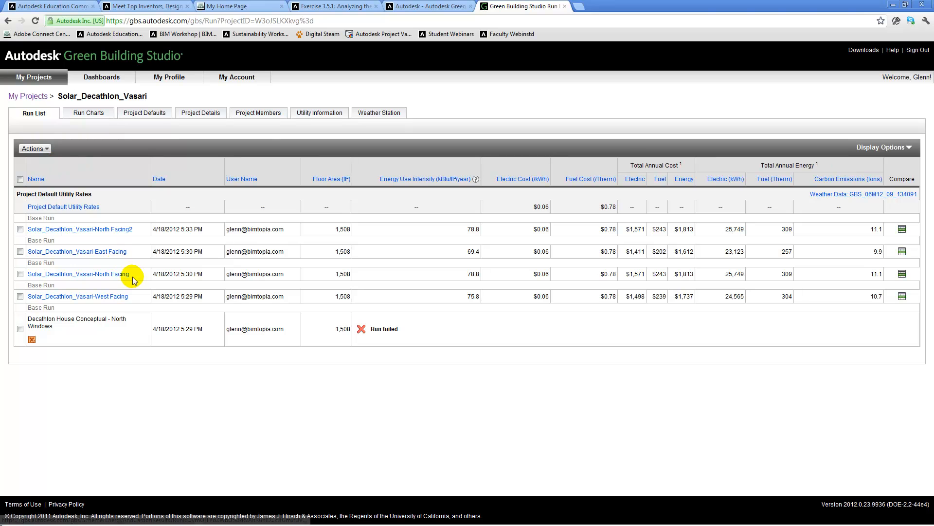
Open the Solar_Decathlon_Vasari-East Facing run and examine its photovoltaic analysis
{"action": "left_click", "coordinate": [108, 252]}
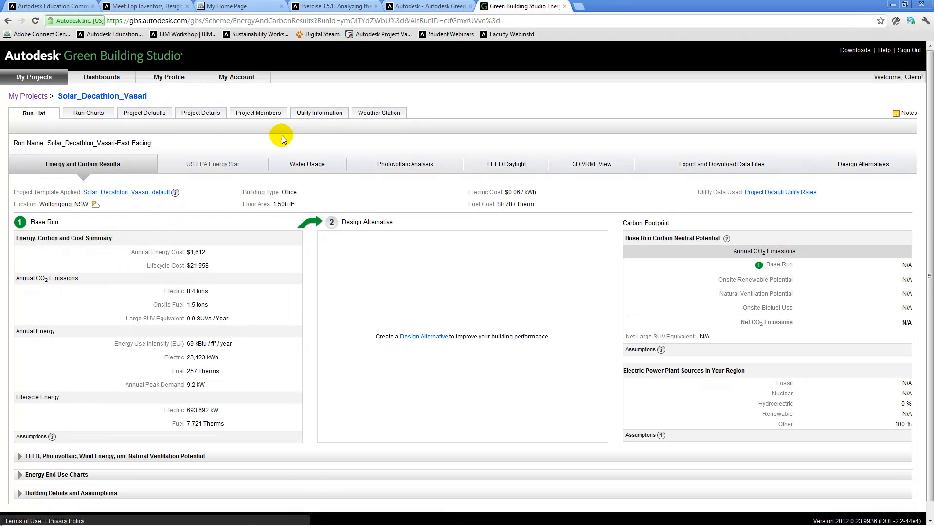
{"action": "left_click", "coordinate": [395, 165]}
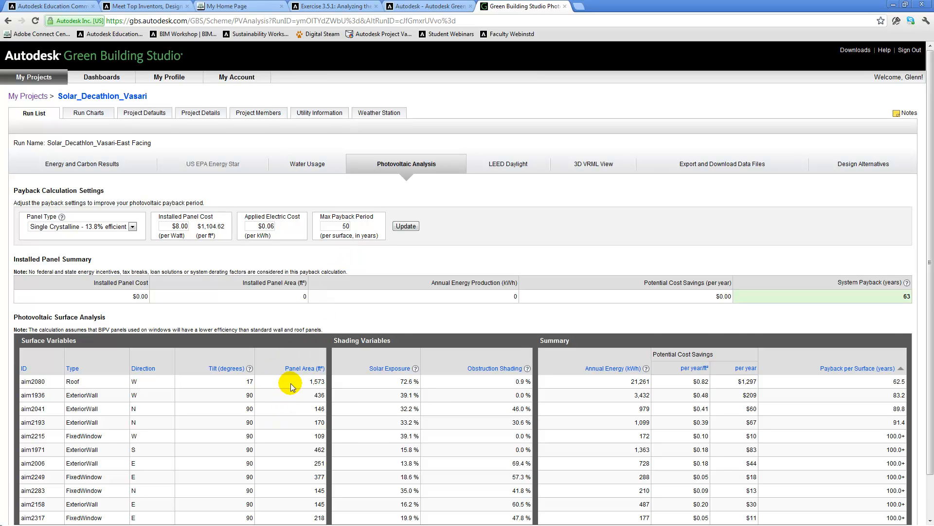
{"action": "scroll", "coordinate": [290, 386], "scroll_direction": "down", "scroll_amount": 2}
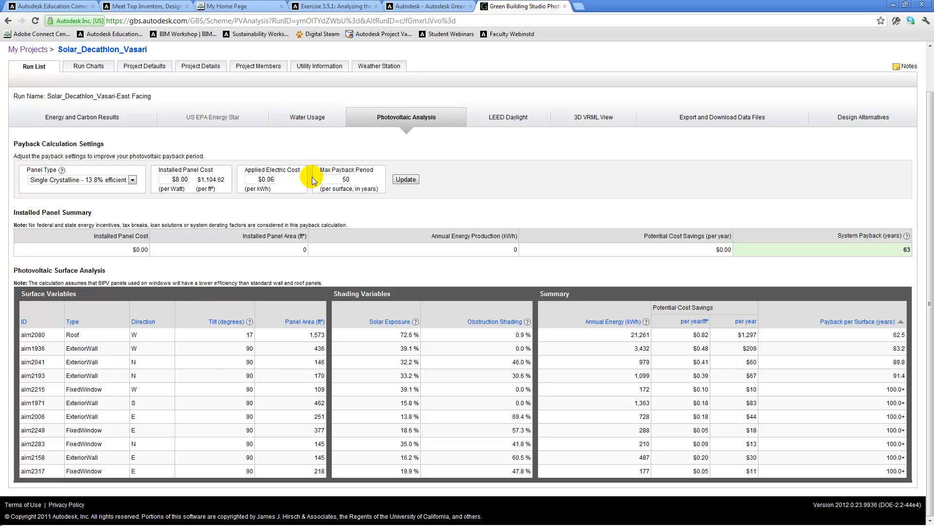
Set Rainwater Harvesting to Yes in the net-zero measures of the East Facing run's water usage estimate
{"action": "left_click", "coordinate": [308, 125]}
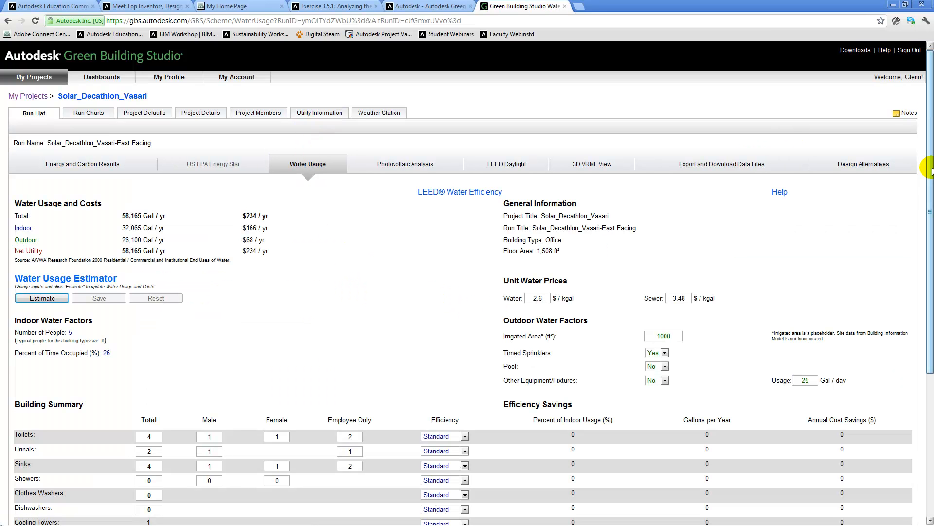
{"action": "left_click_drag", "start_coordinate": [930, 171], "coordinate": [931, 220]}
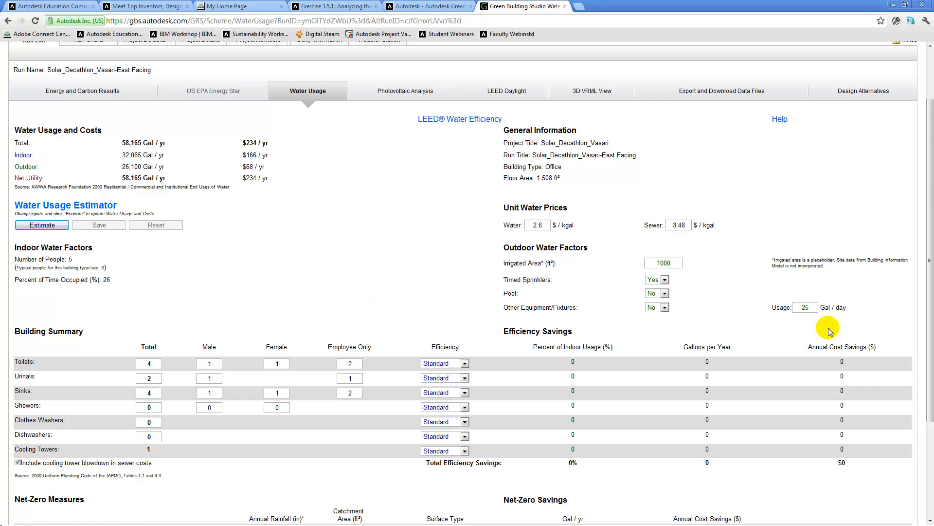
{"action": "left_click_drag", "start_coordinate": [930, 356], "coordinate": [930, 442]}
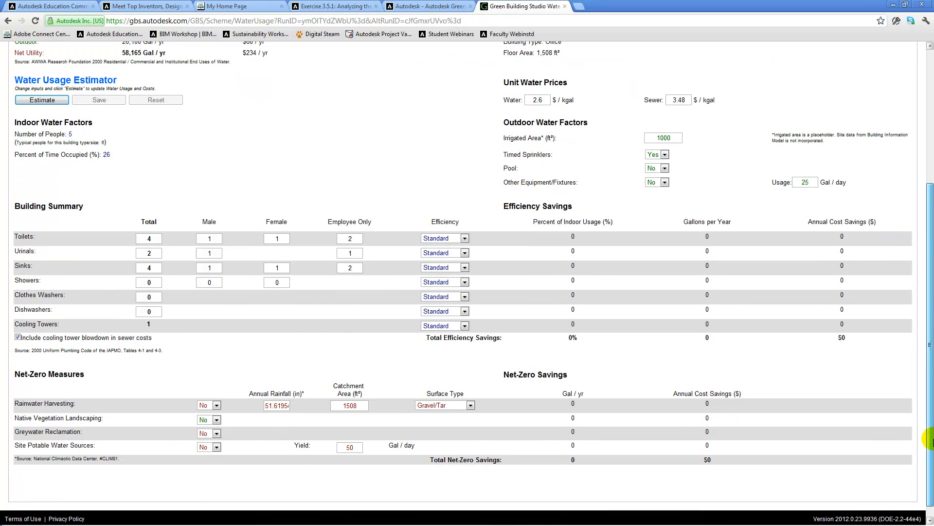
{"action": "left_click", "coordinate": [216, 405]}
{"action": "left_click", "coordinate": [207, 423]}
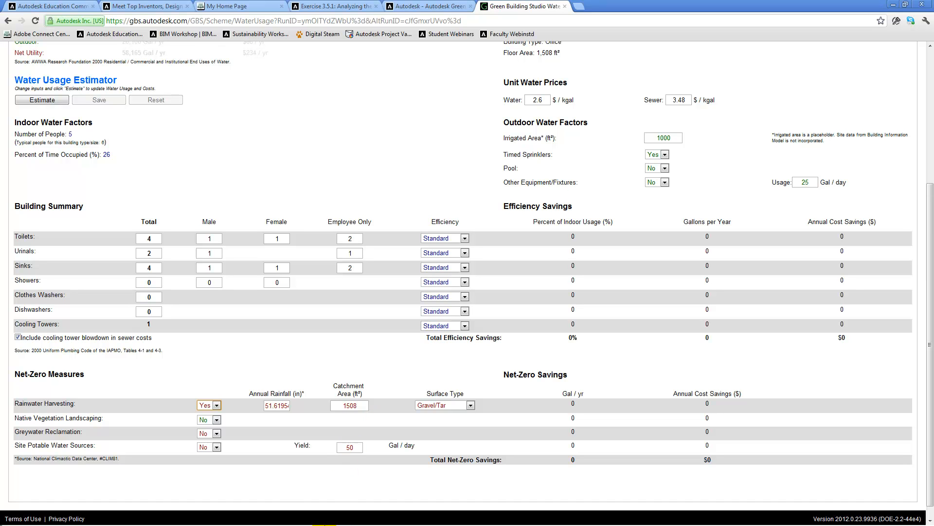
Switch back to Vasari and examine the project address and coordinates of the 3D view's location
{"action": "key", "text": "alt+Tab"}
{"action": "key", "text": "alt+Tab"}
{"action": "key", "text": "alt+Tab"}
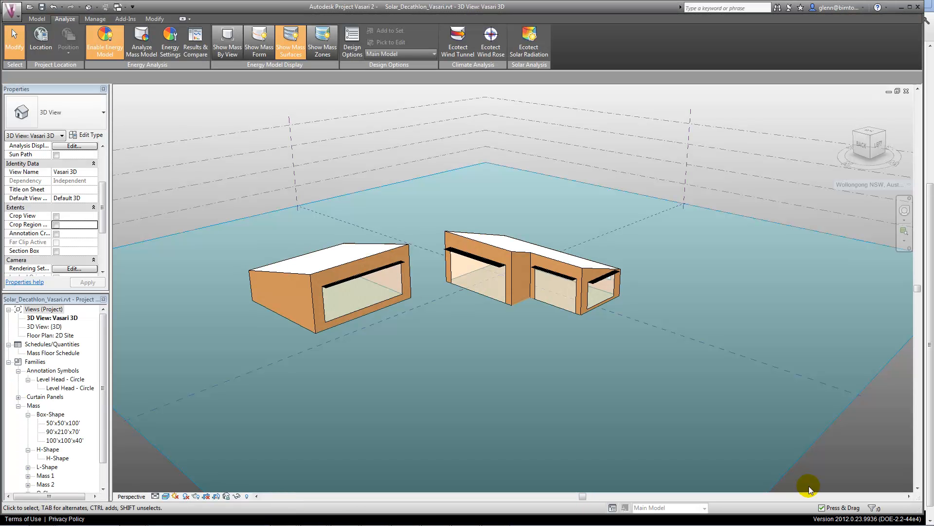
{"action": "mouse_move", "coordinate": [872, 190]}
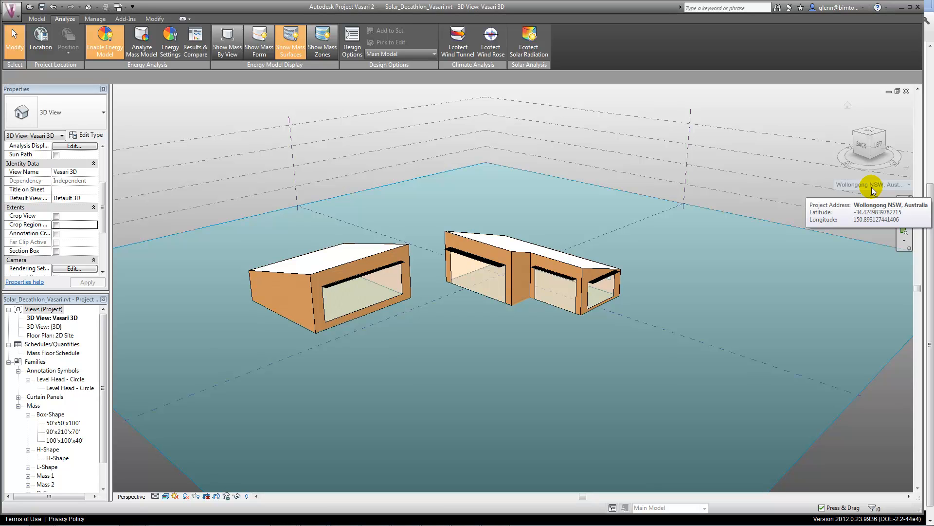
Set the project location to Beijing, China, and assign weather station 529839, 5.60 miles away
{"action": "left_click", "coordinate": [873, 191]}
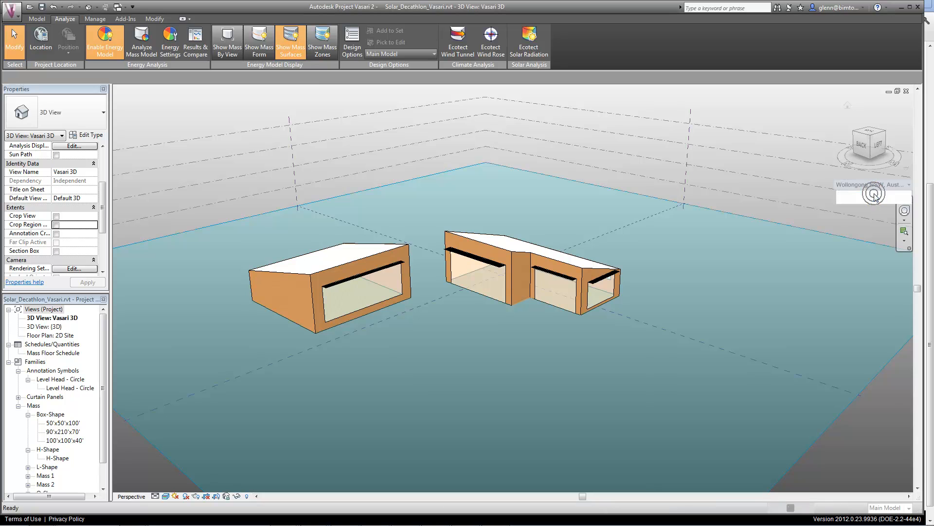
{"action": "left_click", "coordinate": [874, 193]}
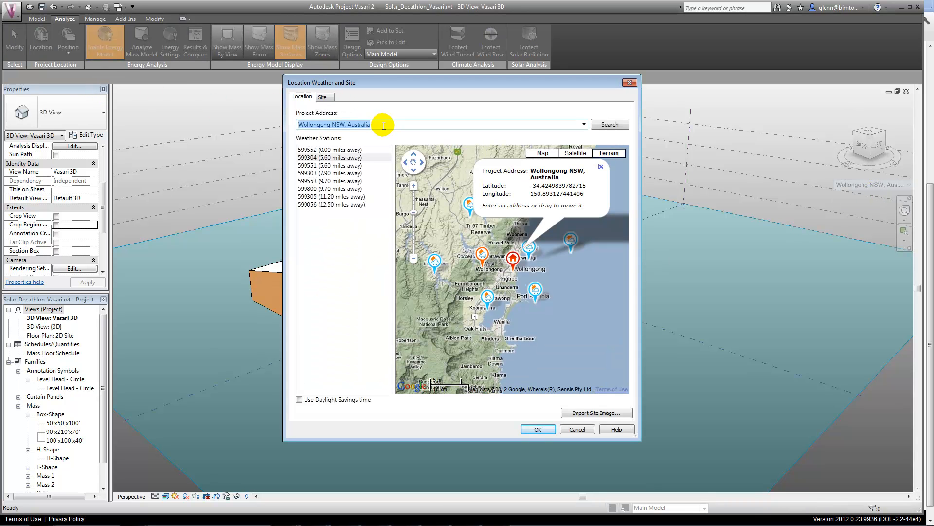
{"action": "left_click", "coordinate": [383, 125]}
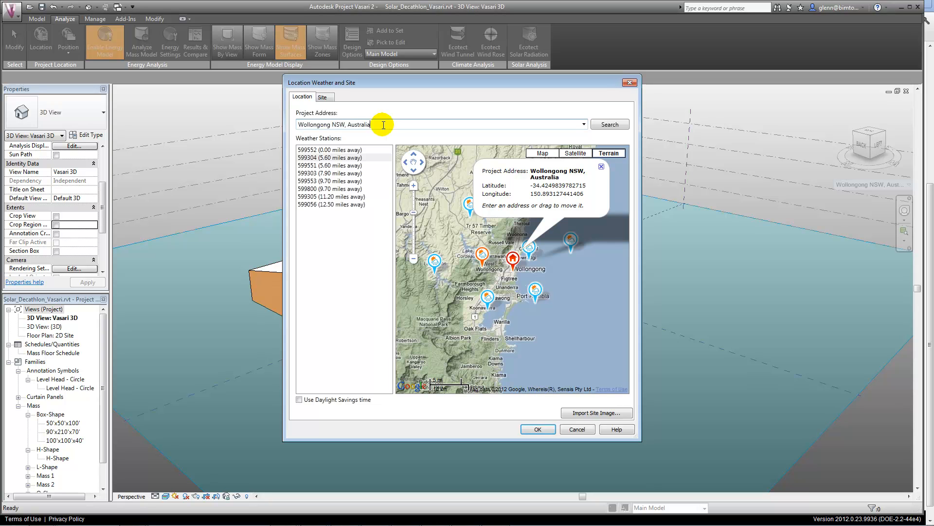
{"action": "left_click_drag", "start_coordinate": [383, 124], "coordinate": [291, 124]}
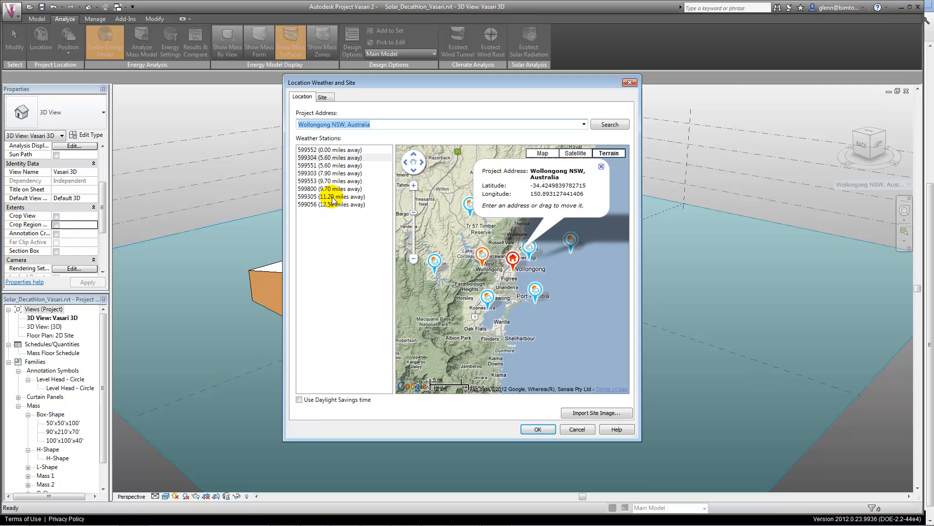
{"action": "type", "text": "beij"}
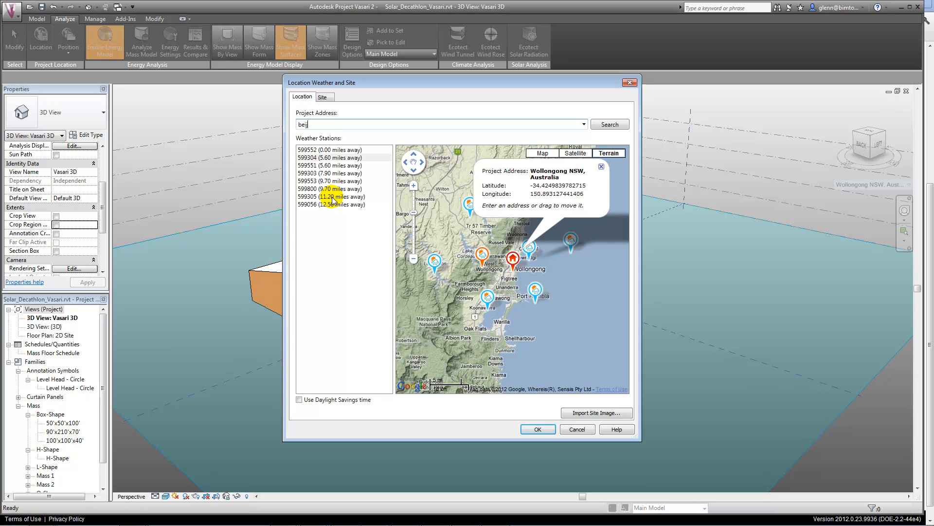
{"action": "type", "text": "ing china"}
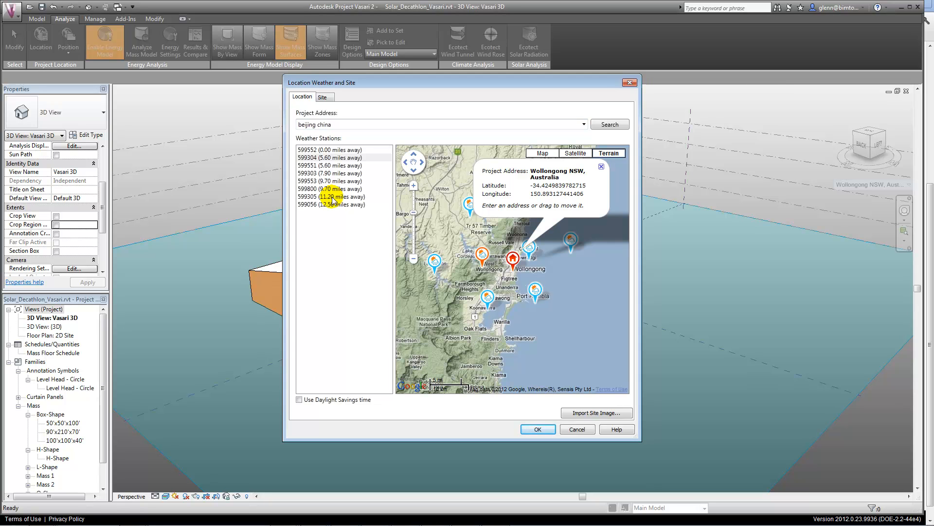
{"action": "key", "text": "Return"}
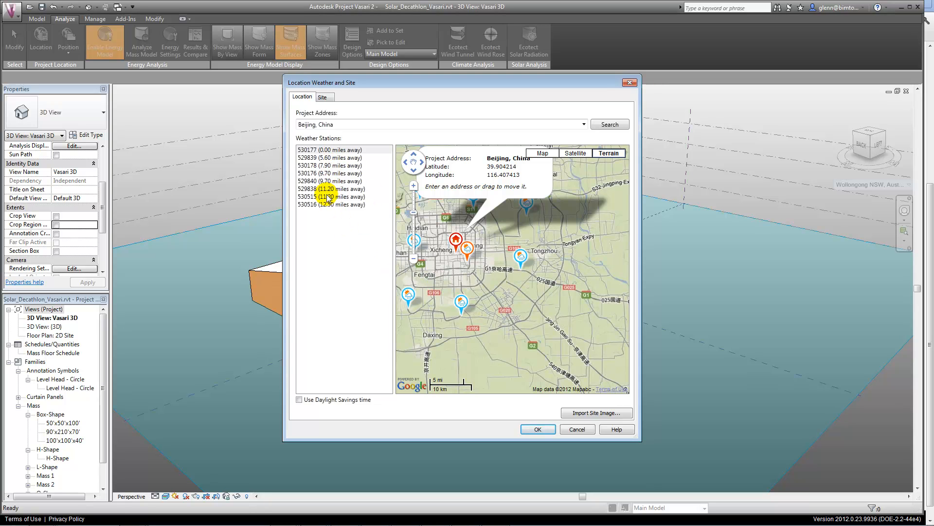
{"action": "left_click", "coordinate": [313, 159]}
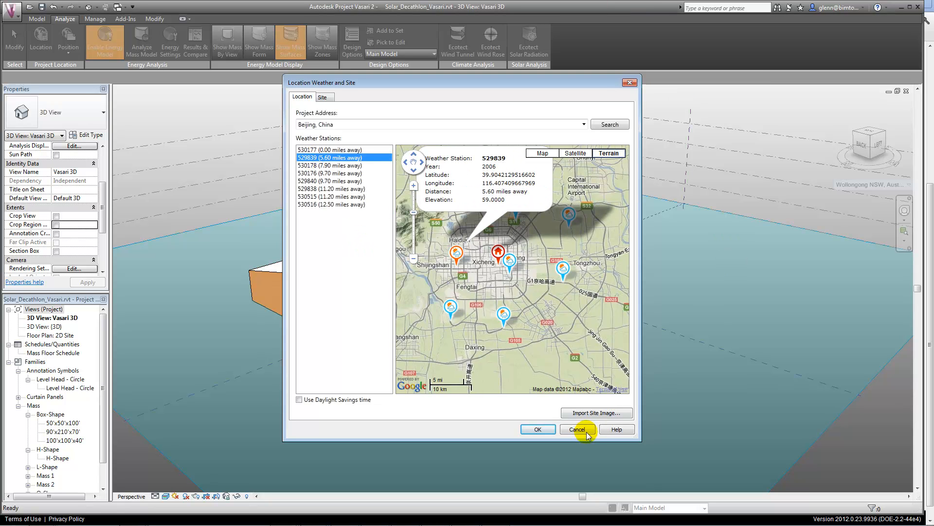
{"action": "left_click", "coordinate": [548, 429]}
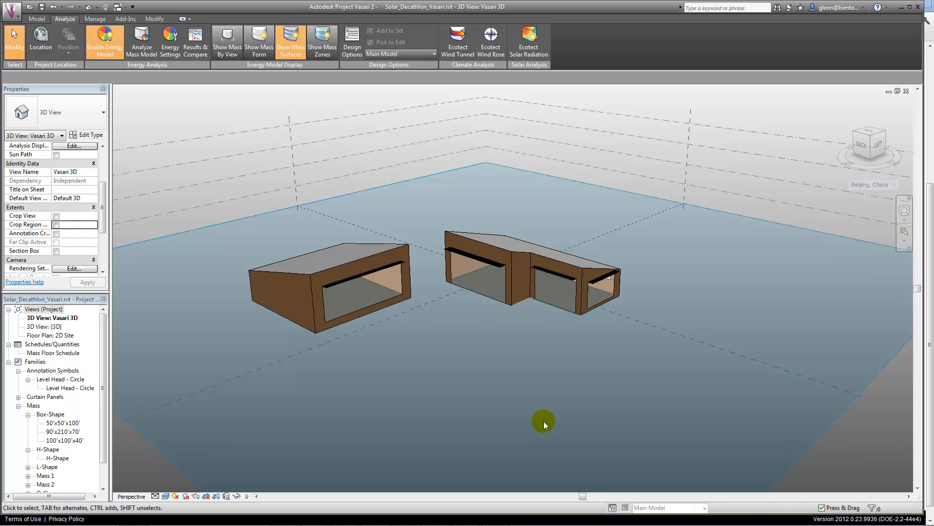
Switch to Revit Architecture and examine the file types for an IFC export of Solar_Decathlon_Sample, without saving the project, and cancel the export
{"action": "mouse_move", "coordinate": [402, 508]}
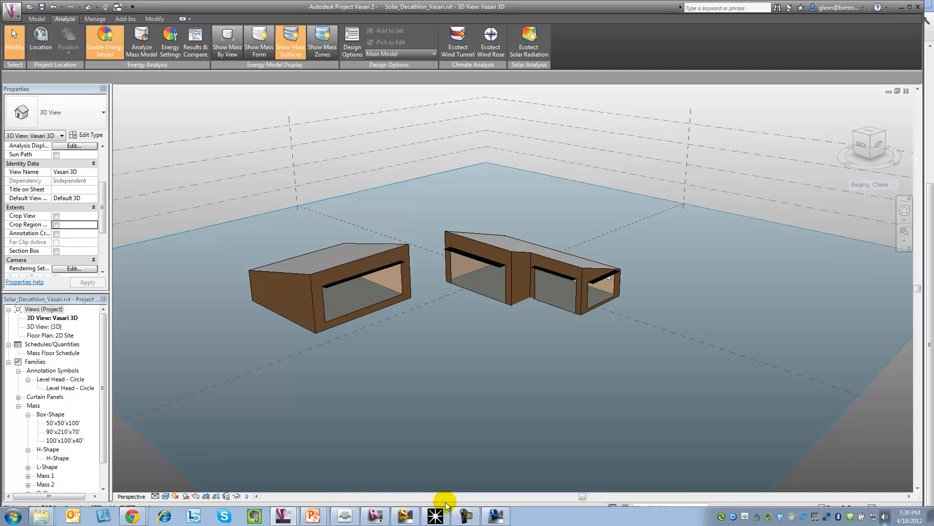
{"action": "left_click", "coordinate": [371, 516]}
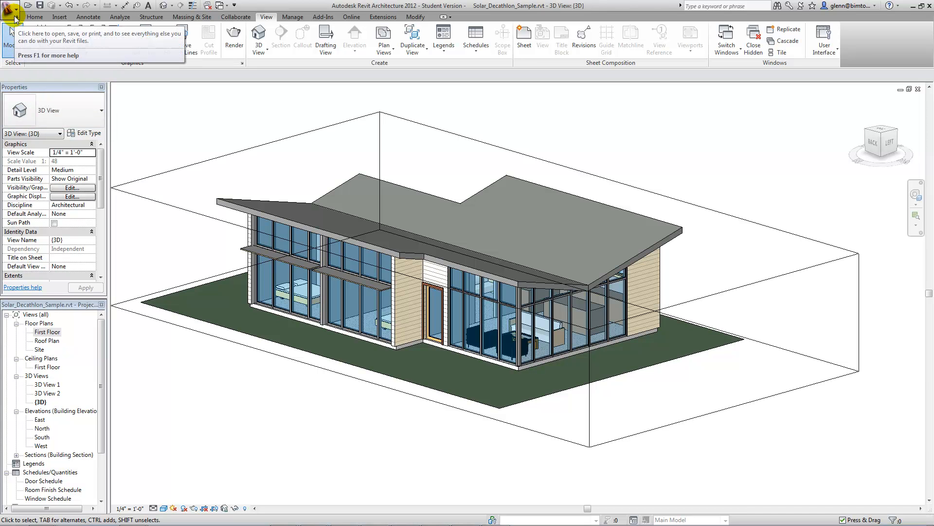
{"action": "left_click", "coordinate": [17, 18]}
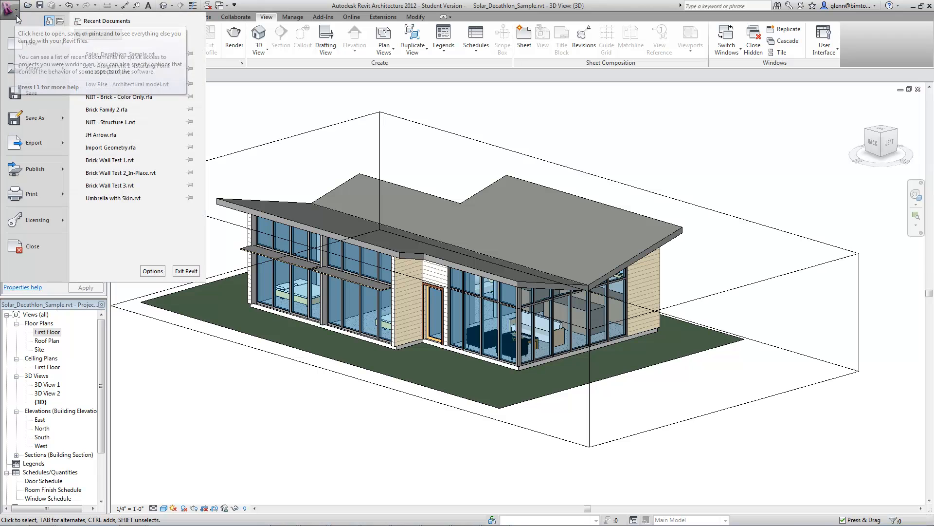
{"action": "left_click", "coordinate": [65, 141]}
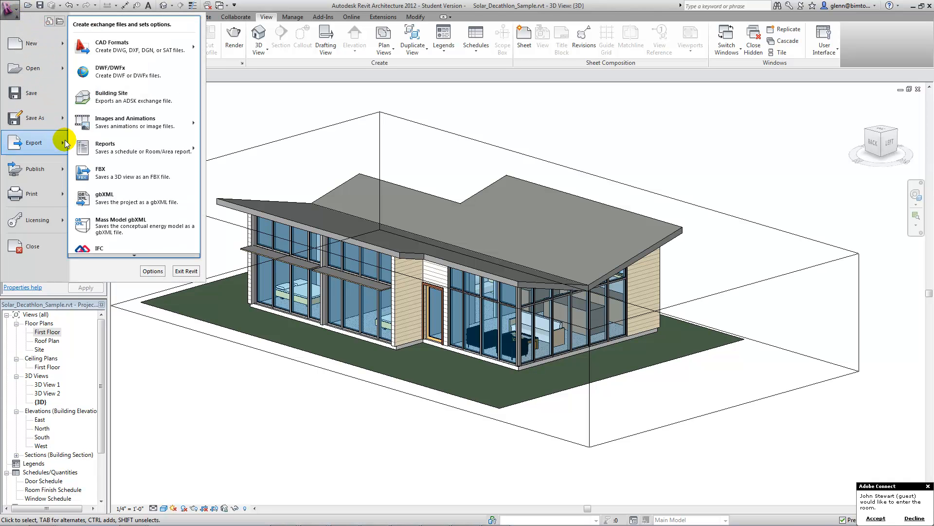
{"action": "left_click", "coordinate": [109, 256]}
{"action": "left_click", "coordinate": [108, 256]}
{"action": "left_click", "coordinate": [109, 244]}
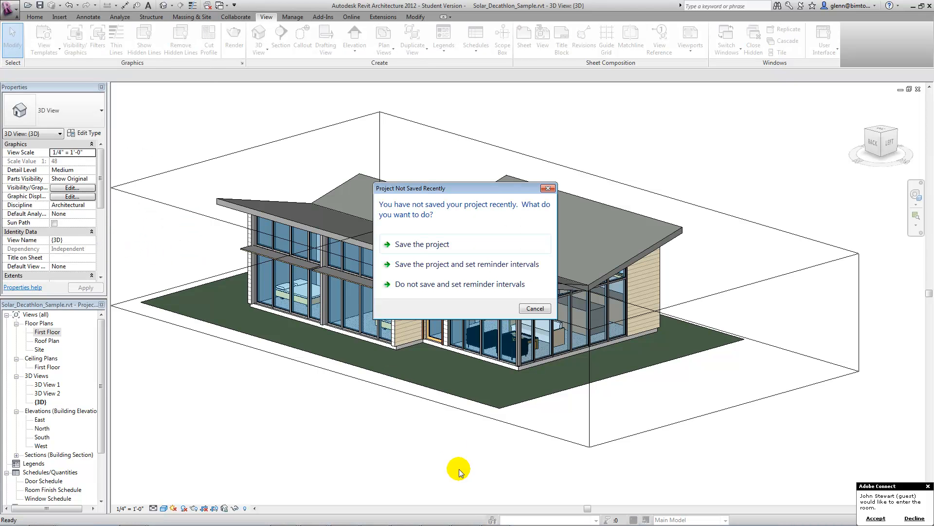
{"action": "left_click", "coordinate": [545, 309]}
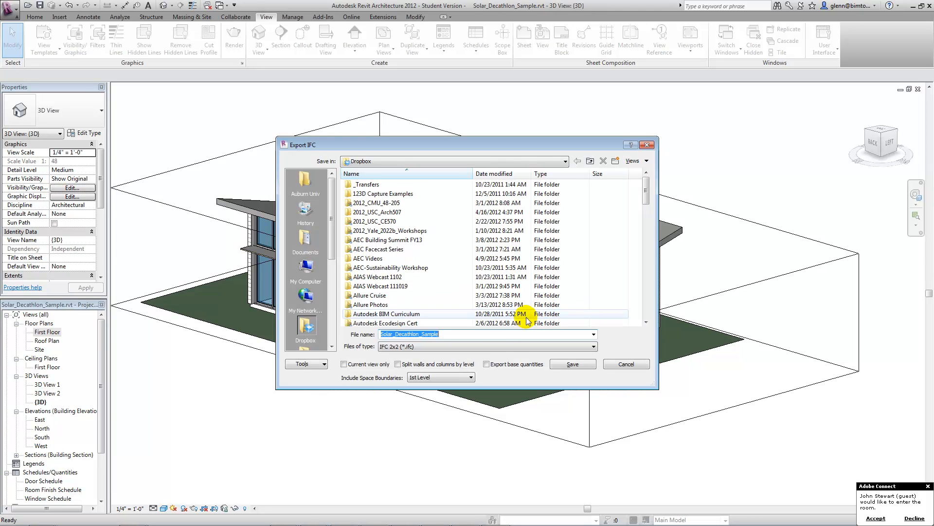
{"action": "left_click", "coordinate": [483, 346]}
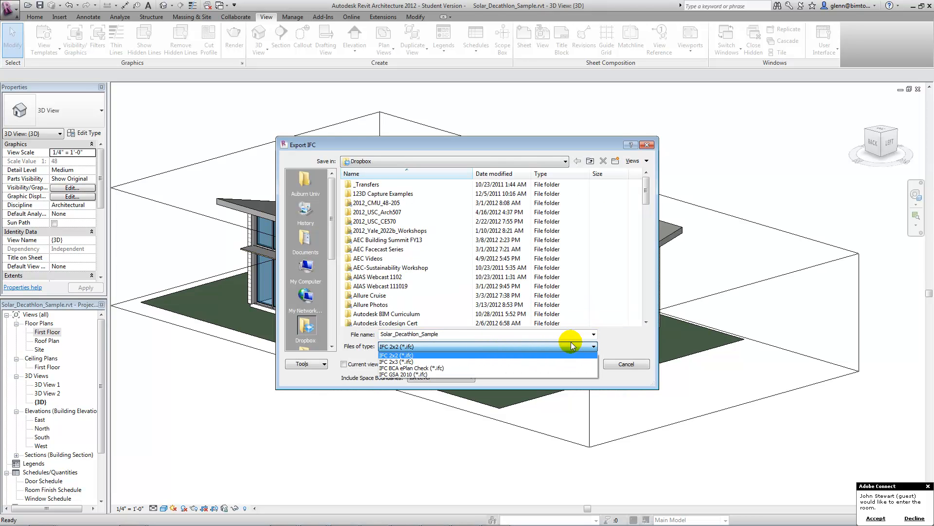
{"action": "left_click", "coordinate": [636, 361]}
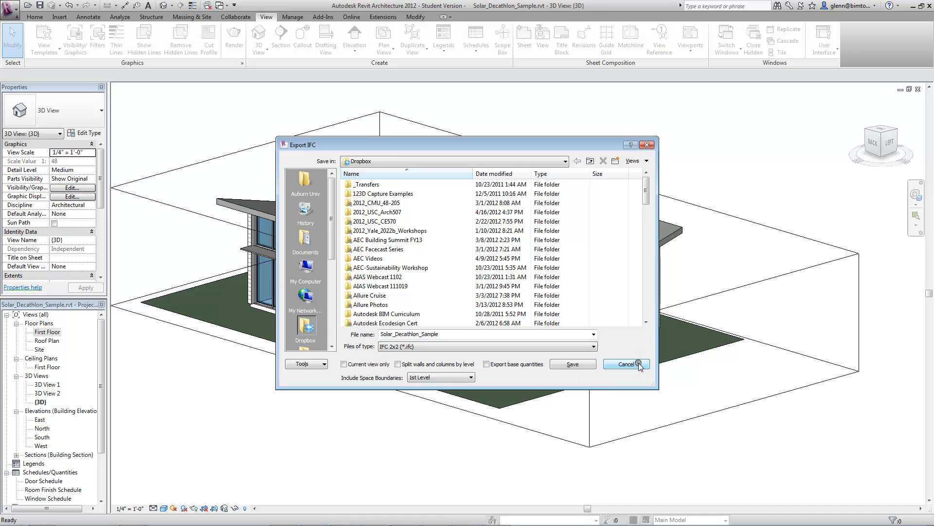
{"action": "left_click", "coordinate": [638, 365]}
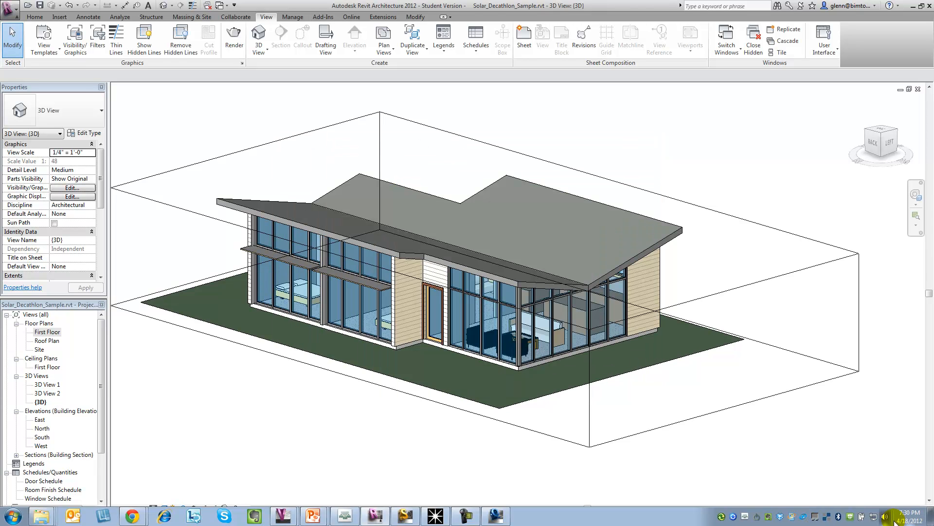